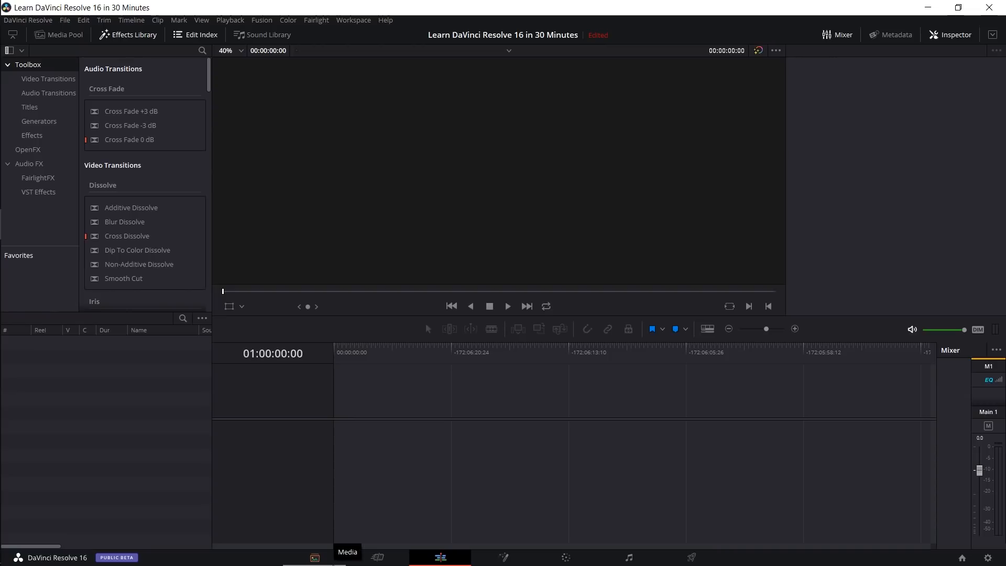
Step: Switch to the Media page and browse the Videos folder on drive C in the media storage
{"action": "left_click", "coordinate": [329, 561]}
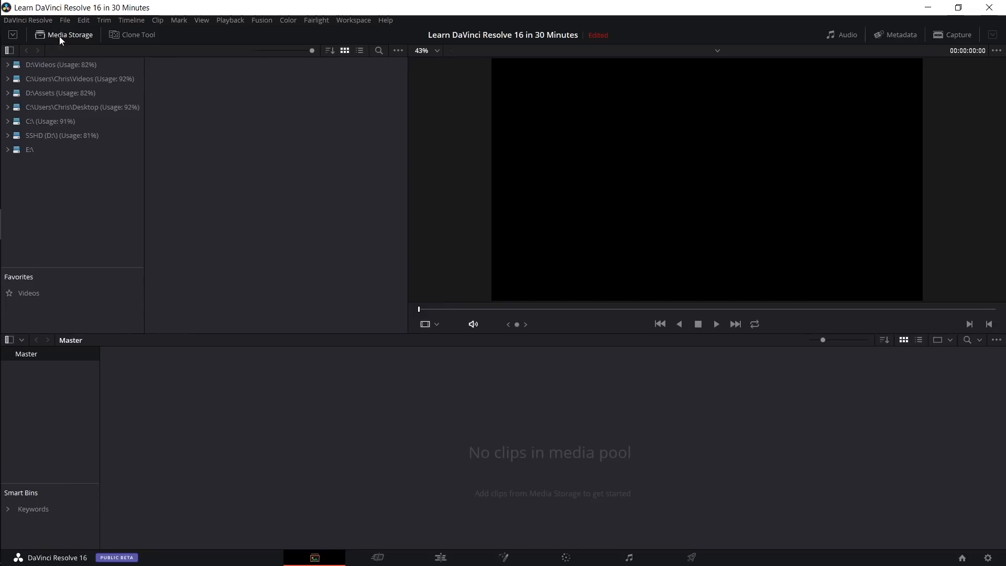
{"action": "left_click", "coordinate": [74, 35]}
{"action": "left_click", "coordinate": [81, 35]}
{"action": "left_click", "coordinate": [36, 78]}
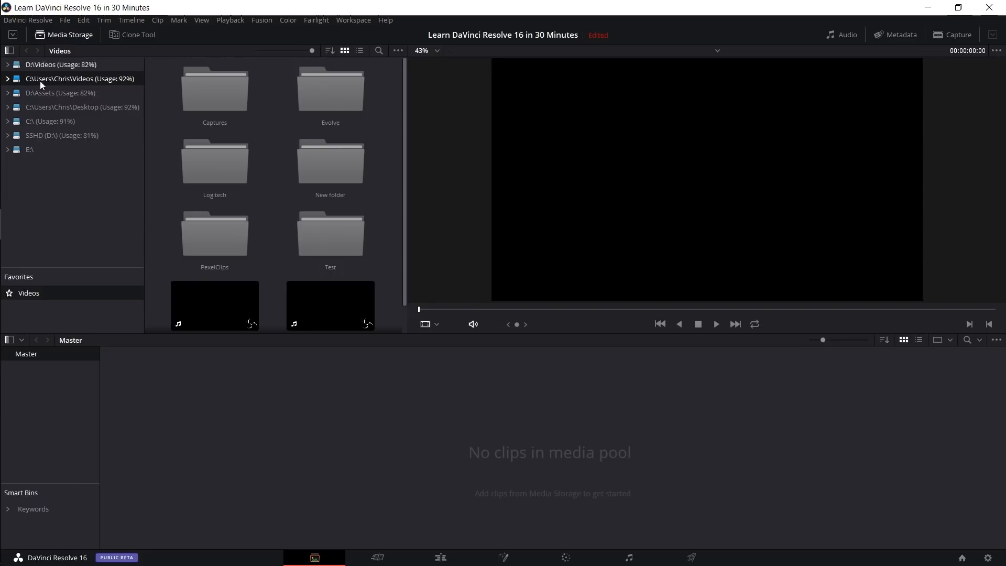
Step: Try to add the 30Minutes folder from the Desktop as a new media storage location
{"action": "right_click", "coordinate": [28, 178]}
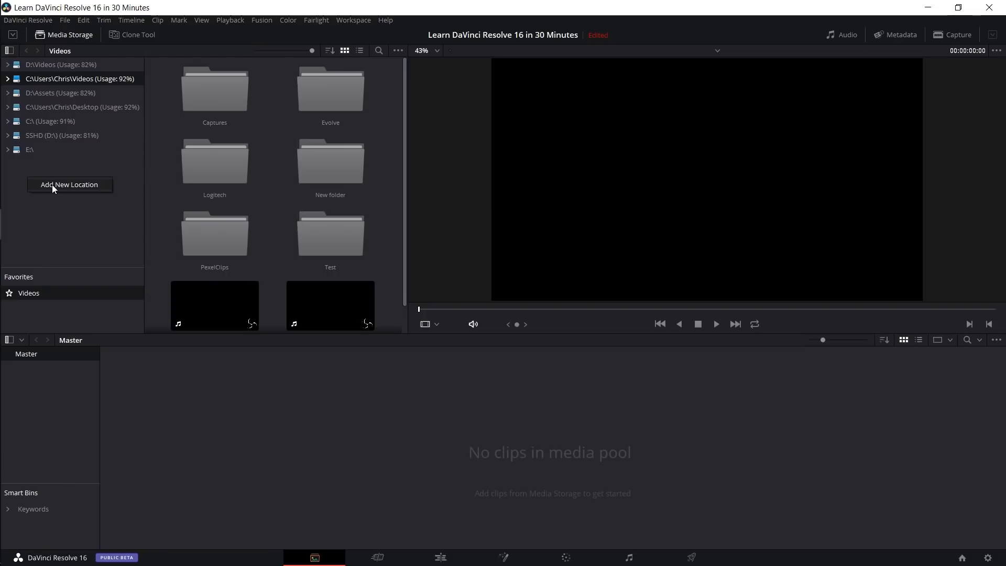
{"action": "left_click", "coordinate": [52, 185]}
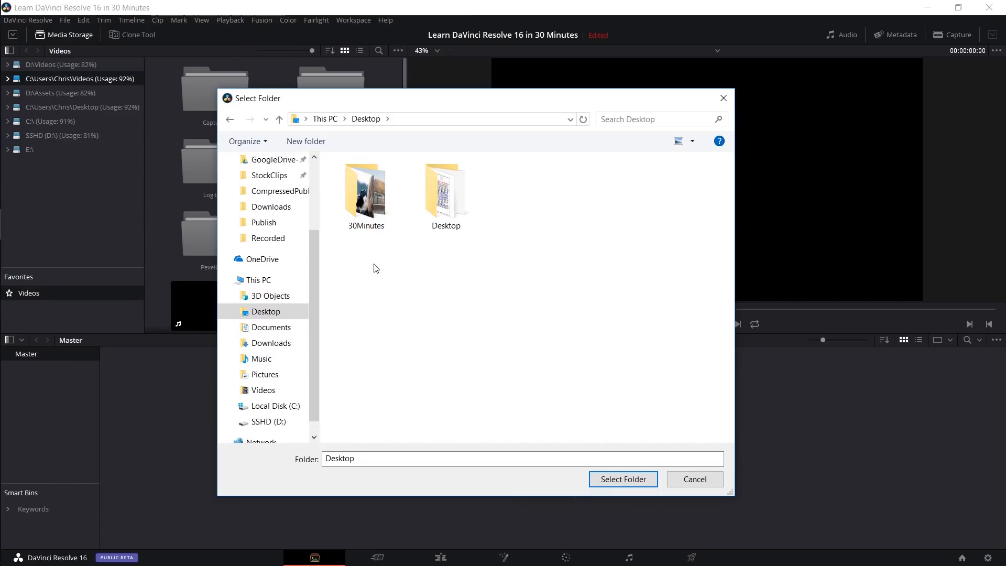
{"action": "double_click", "coordinate": [370, 210]}
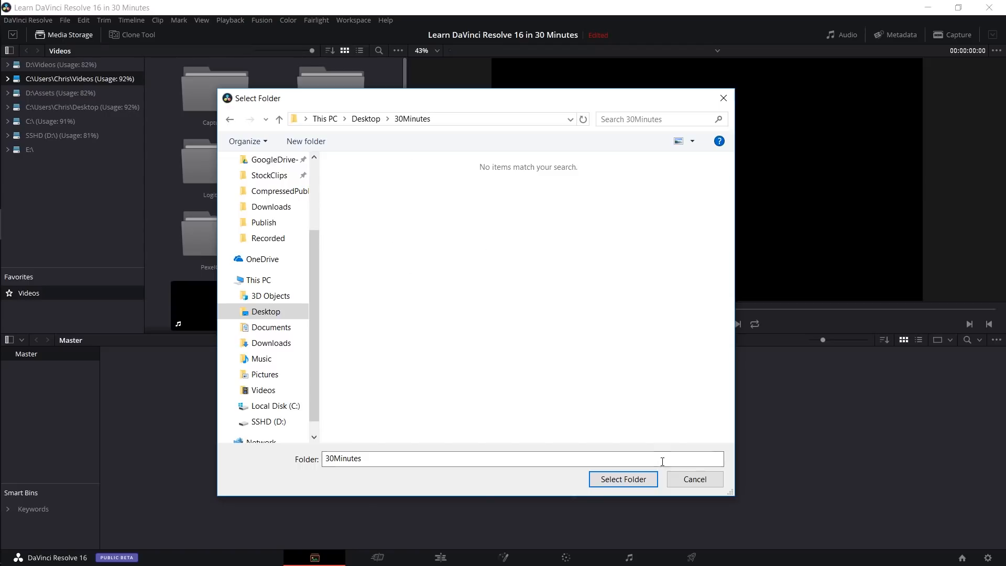
{"action": "left_click", "coordinate": [648, 481]}
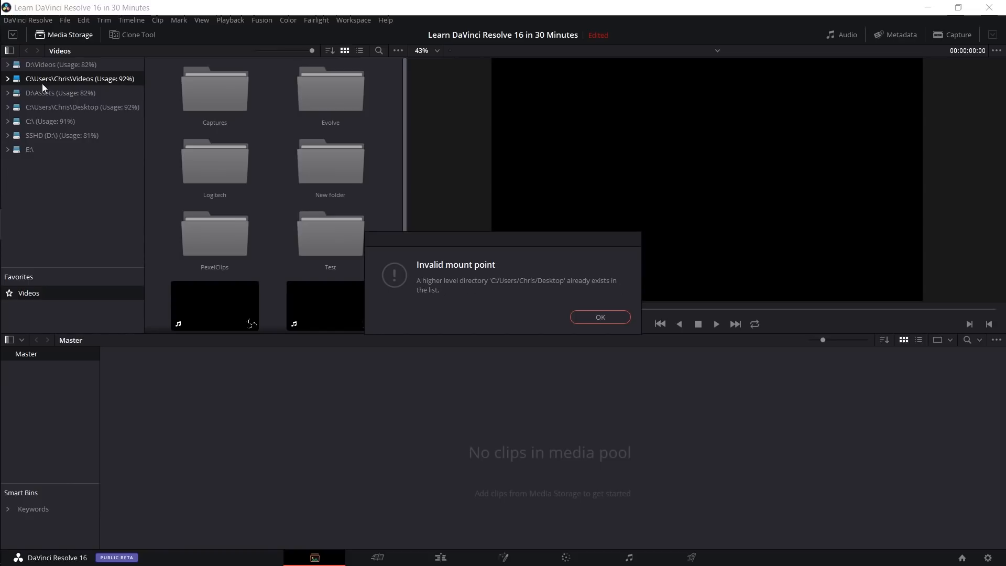
{"action": "left_click", "coordinate": [608, 318]}
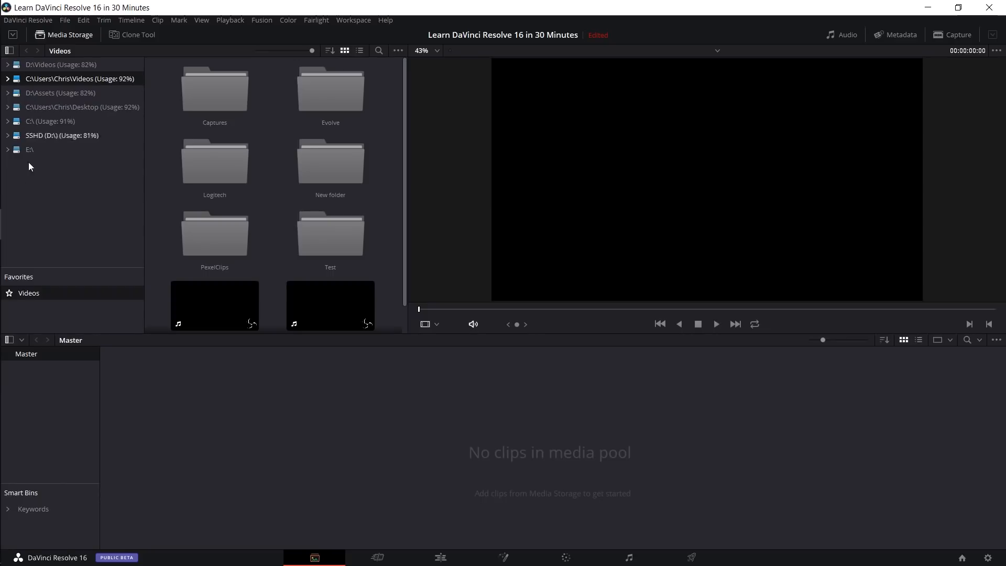
Step: Expand the Desktop location in the media storage and open its 30Minutes folder
{"action": "left_click", "coordinate": [58, 108]}
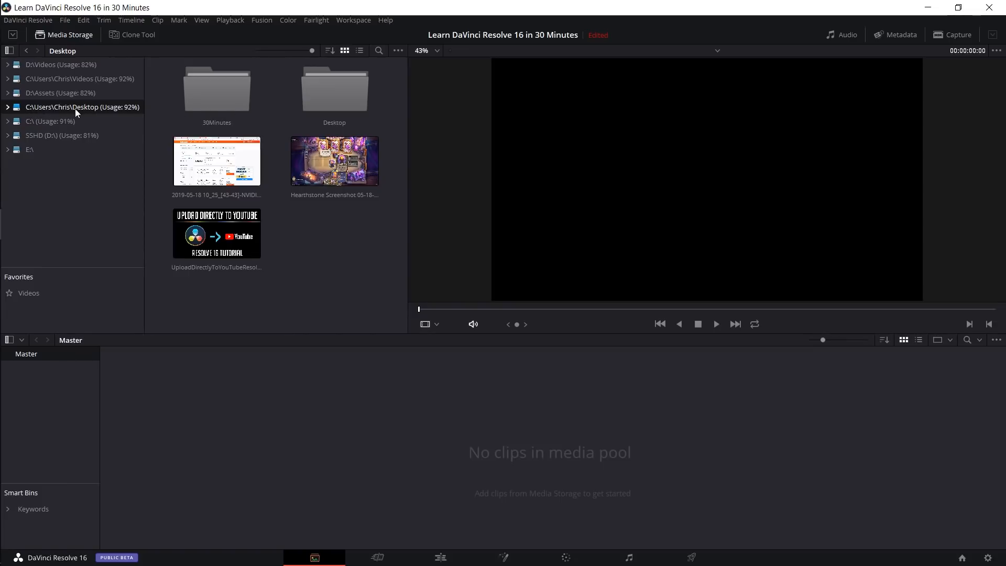
{"action": "double_click", "coordinate": [45, 106]}
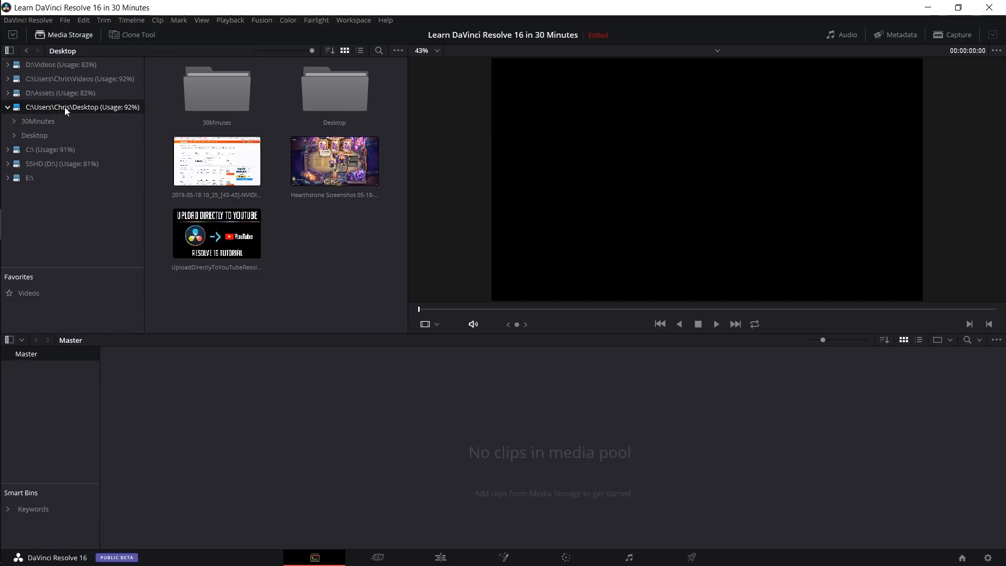
{"action": "double_click", "coordinate": [203, 101]}
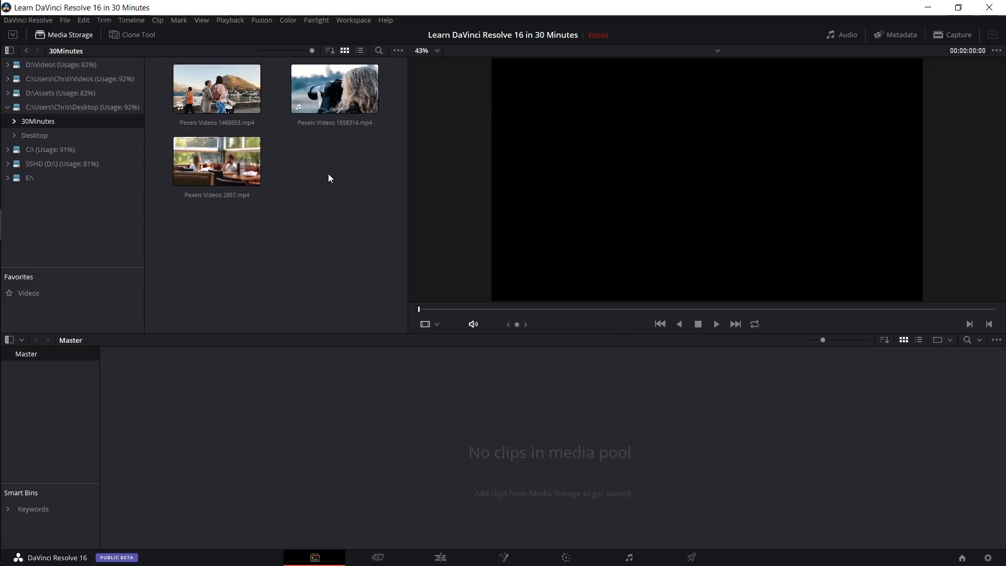
Step: Preview Pexels Videos 1460853.mp4 and 1858314.mp4, showing the folder as a list to inspect the clips' metadata columns
{"action": "left_click", "coordinate": [196, 92]}
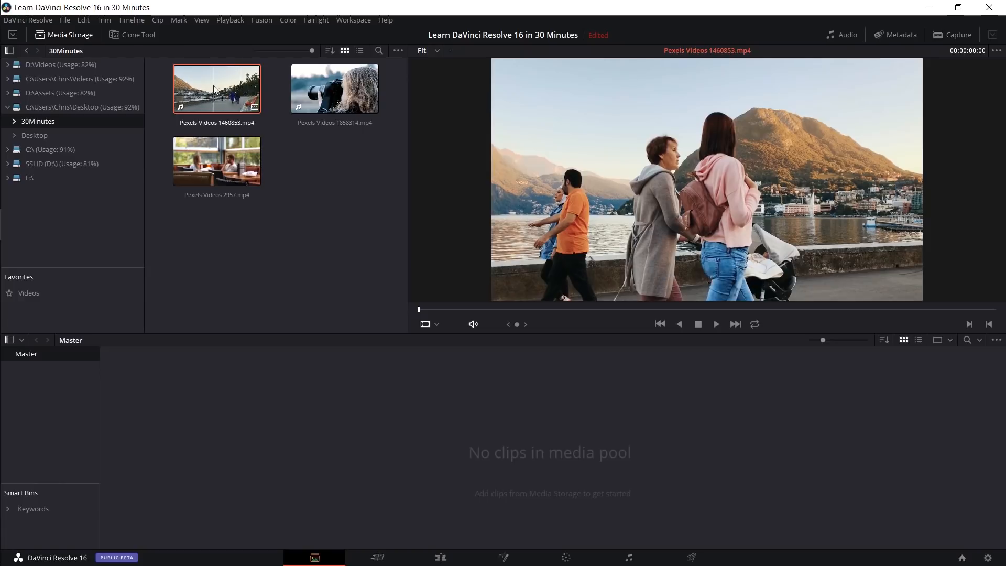
{"action": "left_click", "coordinate": [359, 51]}
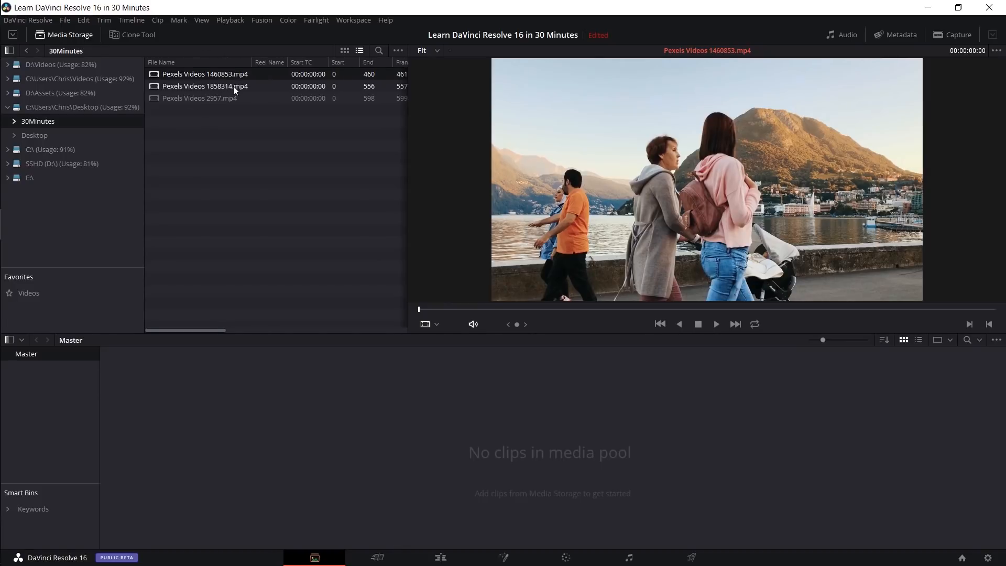
{"action": "left_click", "coordinate": [229, 90]}
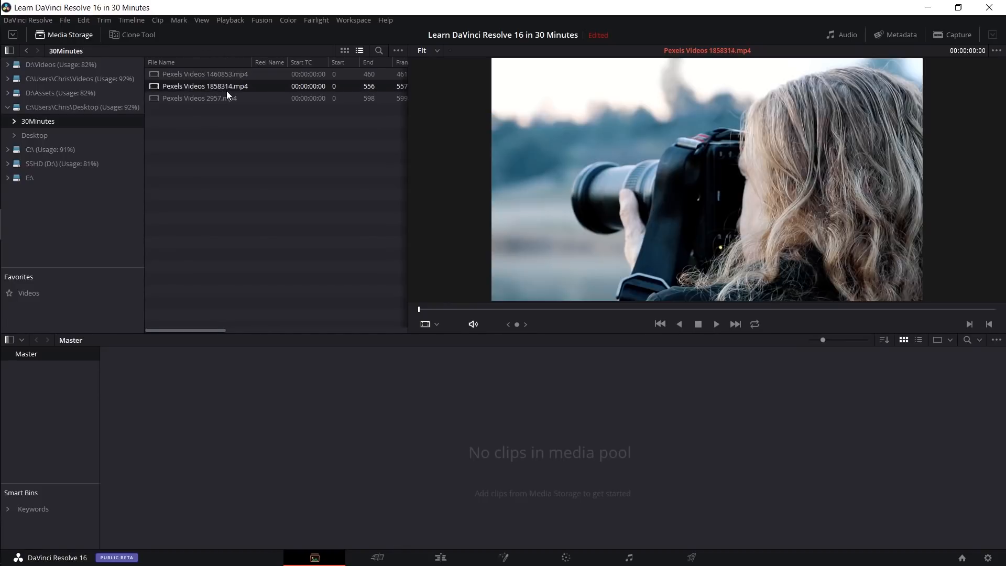
{"action": "left_click_drag", "start_coordinate": [723, 306], "coordinate": [827, 308]}
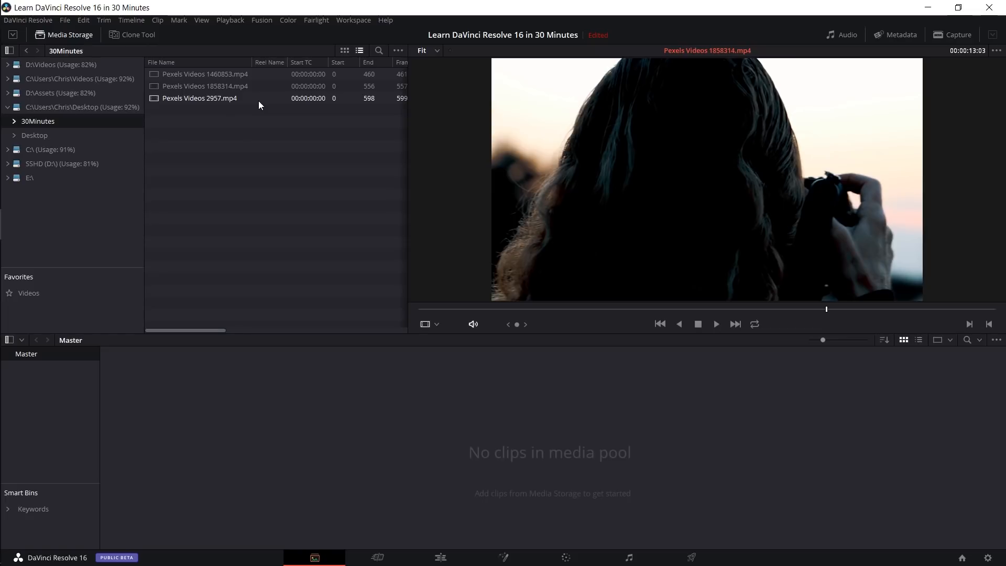
{"action": "left_click_drag", "start_coordinate": [409, 77], "coordinate": [652, 87]}
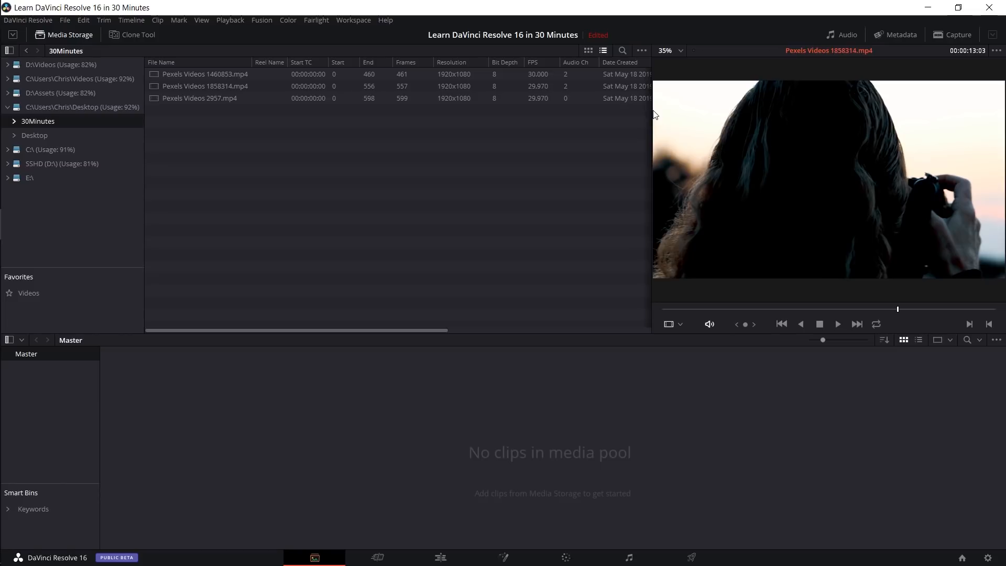
{"action": "left_click_drag", "start_coordinate": [652, 110], "coordinate": [429, 112]}
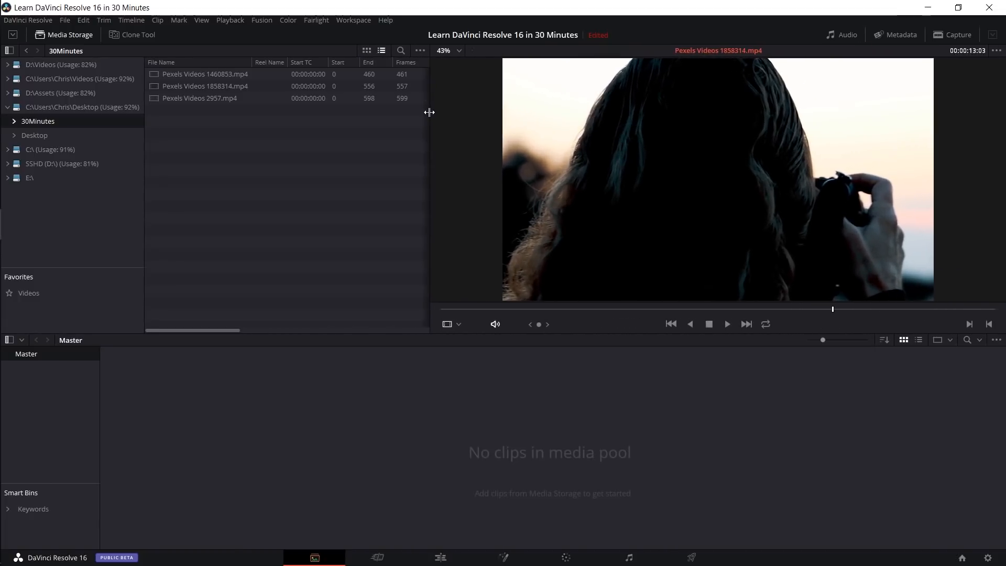
Step: Add all three Pexels clips from the 30Minutes folder to the media pool without changing the project's frame rate
{"action": "key", "text": "ctrl+a"}
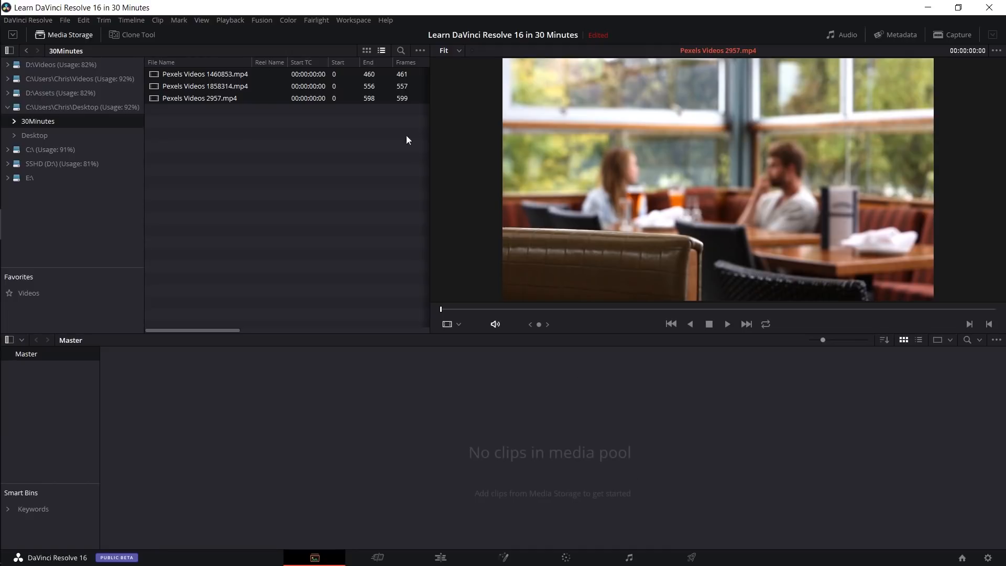
{"action": "left_click", "coordinate": [367, 51]}
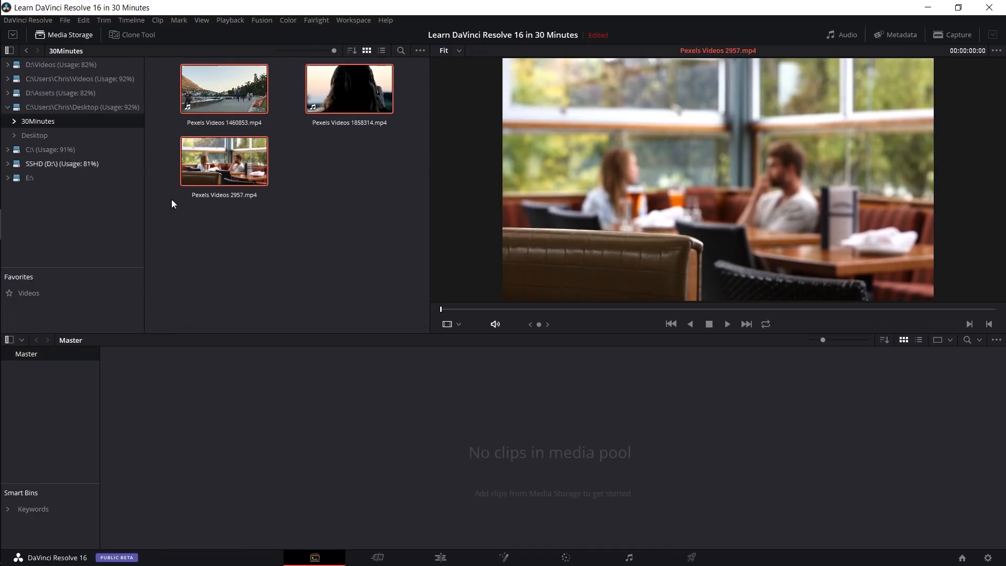
{"action": "left_click_drag", "start_coordinate": [210, 100], "coordinate": [400, 420]}
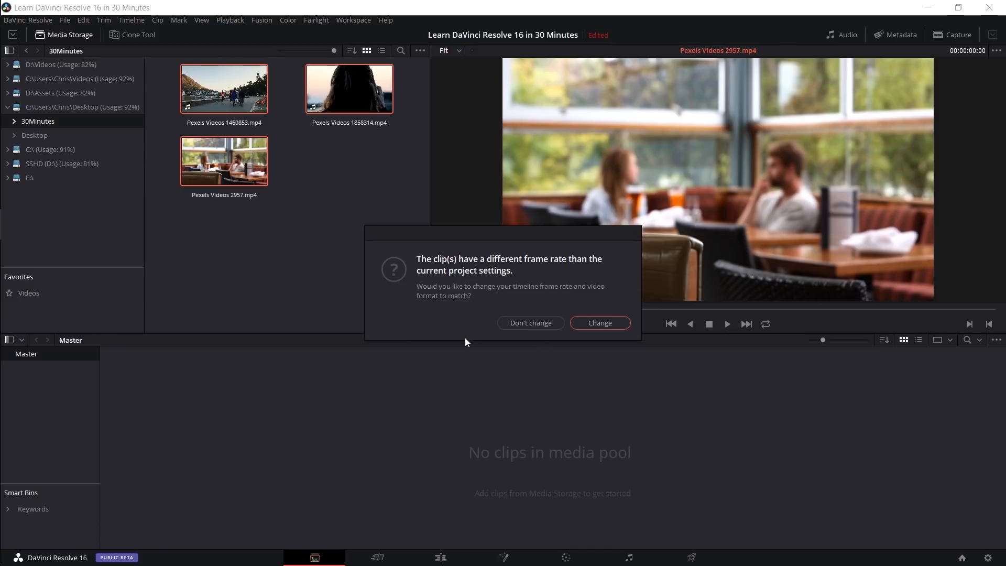
{"action": "left_click", "coordinate": [508, 323]}
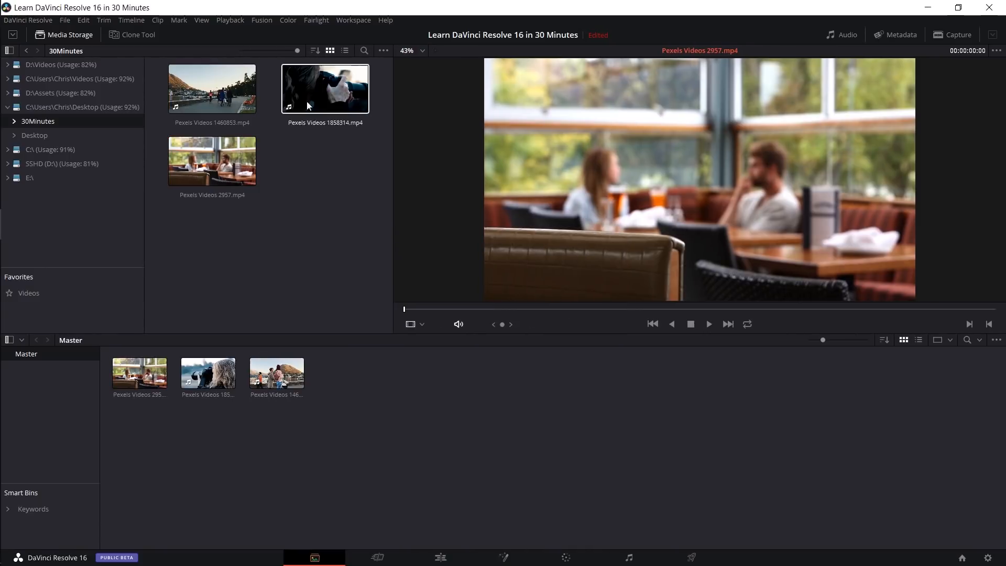
Step: Compare the FPS values of the three source clips in the media storage's list view
{"action": "left_click", "coordinate": [345, 51]}
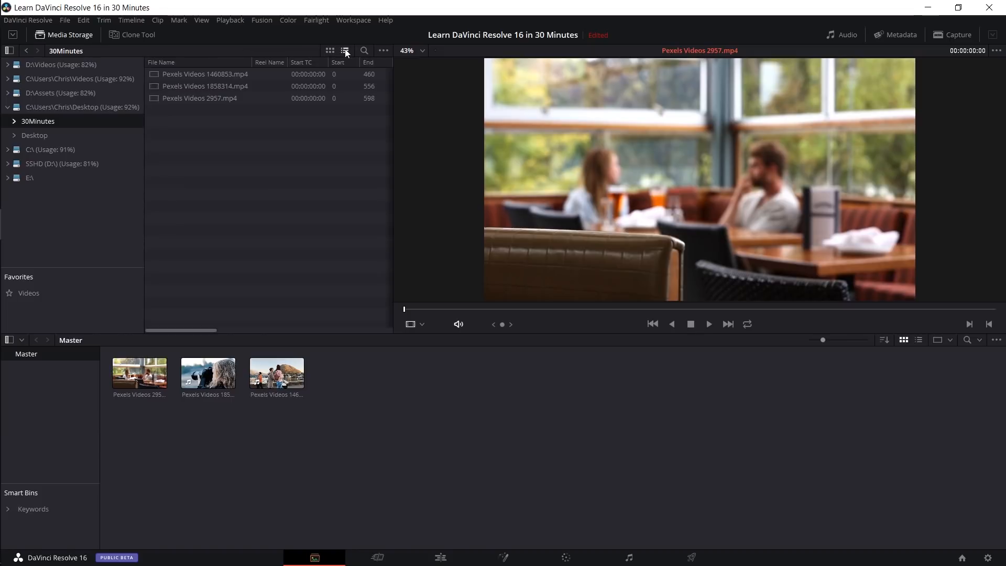
{"action": "left_click_drag", "start_coordinate": [607, 80], "coordinate": [674, 83]}
{"action": "left_click", "coordinate": [543, 74]}
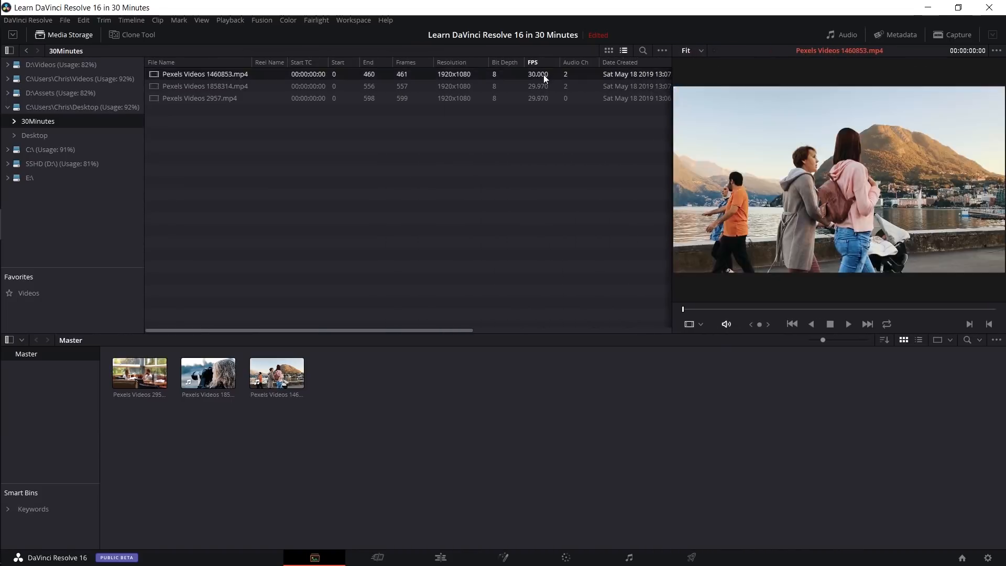
{"action": "left_click", "coordinate": [535, 88]}
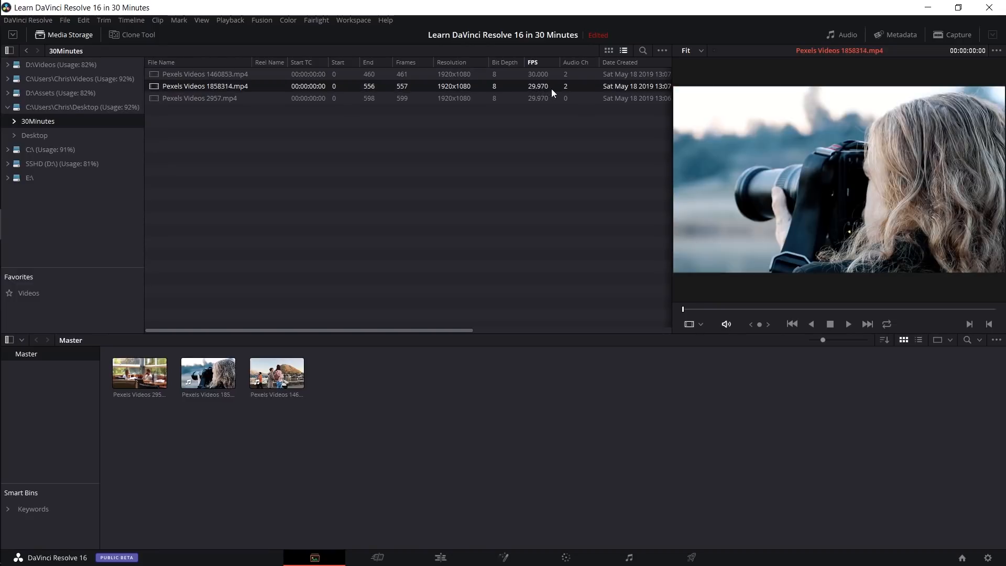
{"action": "left_click", "coordinate": [535, 99]}
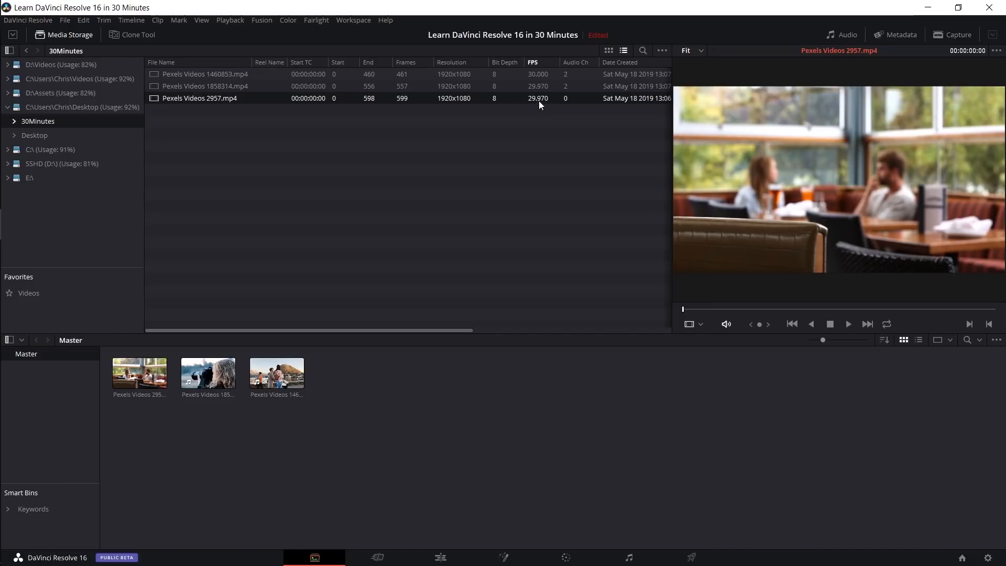
{"action": "left_click_drag", "start_coordinate": [673, 100], "coordinate": [441, 210]}
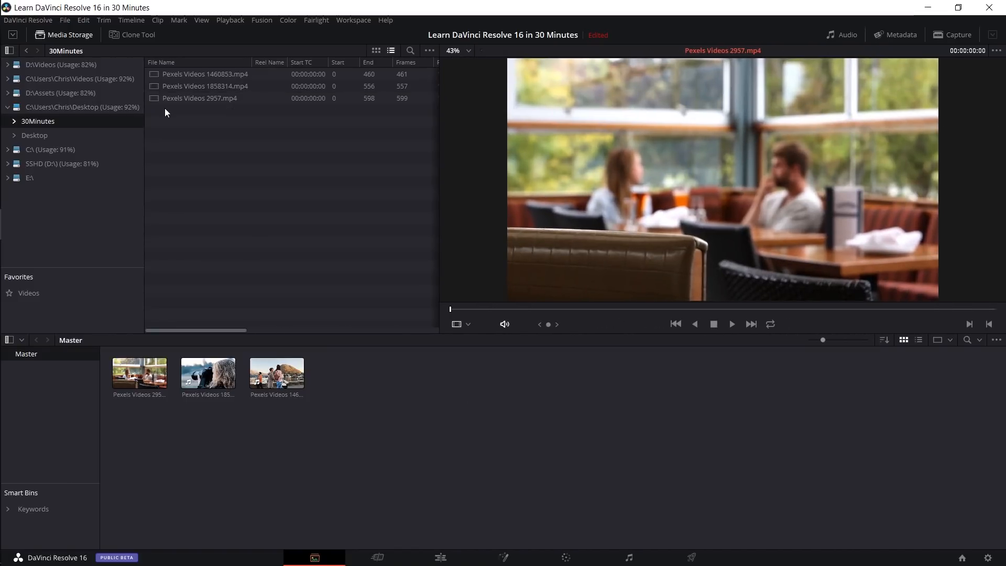
Step: Check the timeline frame rate in the Master Settings of the project settings
{"action": "left_click", "coordinate": [67, 21]}
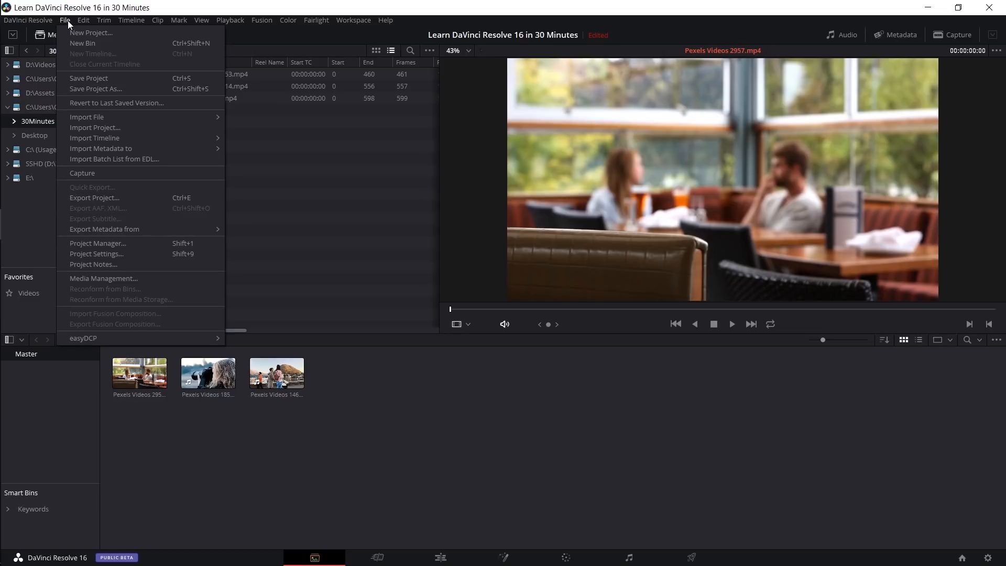
{"action": "left_click", "coordinate": [105, 255]}
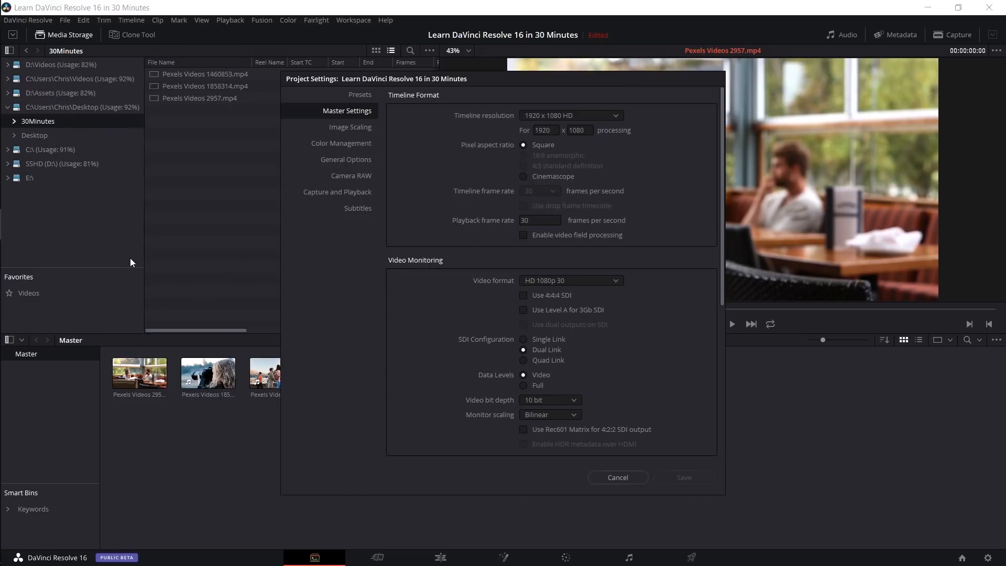
{"action": "left_click_drag", "start_coordinate": [543, 80], "coordinate": [599, 85]}
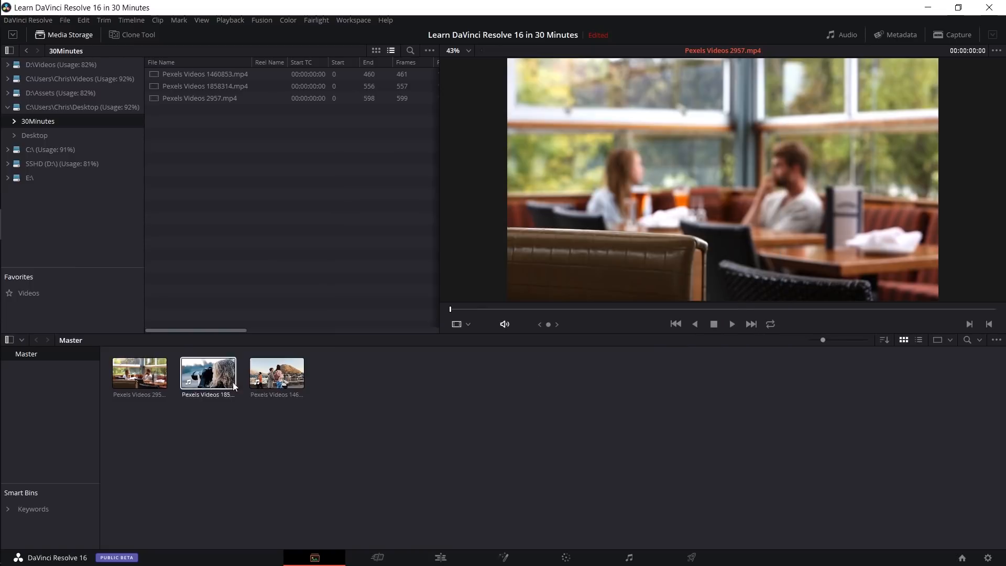
Step: Delete all three Pexels clips from the media pool
{"action": "left_click_drag", "start_coordinate": [331, 414], "coordinate": [107, 350]}
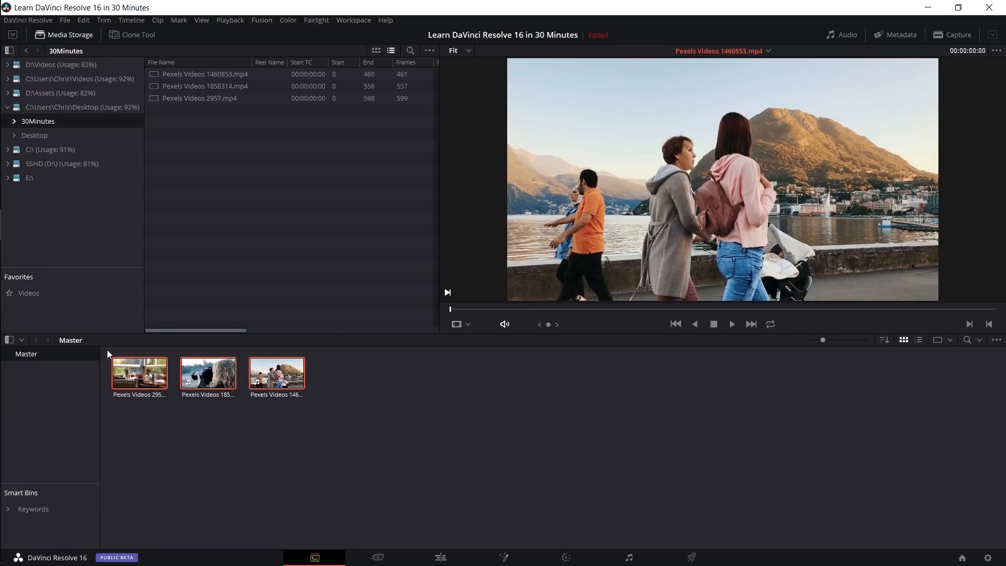
{"action": "key", "text": "Delete"}
{"action": "left_click", "coordinate": [592, 319]}
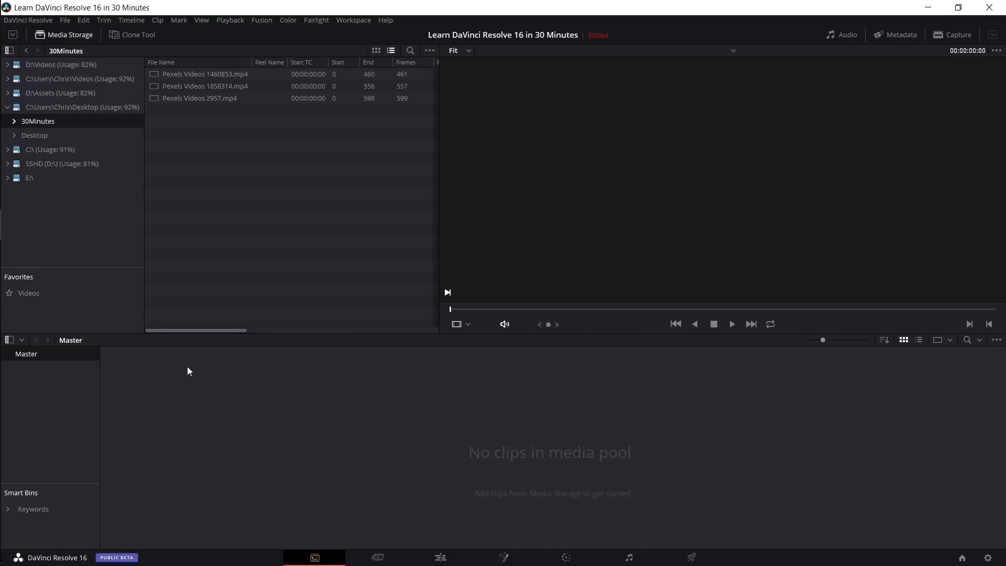
Step: Reopen the project settings with the media pool empty and examine the available timeline frame rates
{"action": "left_click", "coordinate": [67, 23]}
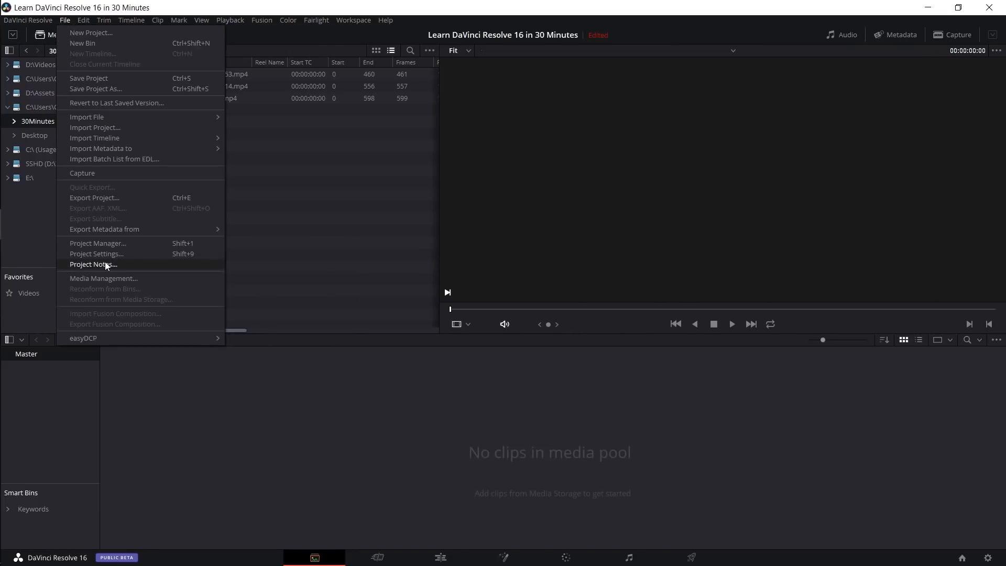
{"action": "left_click", "coordinate": [117, 251]}
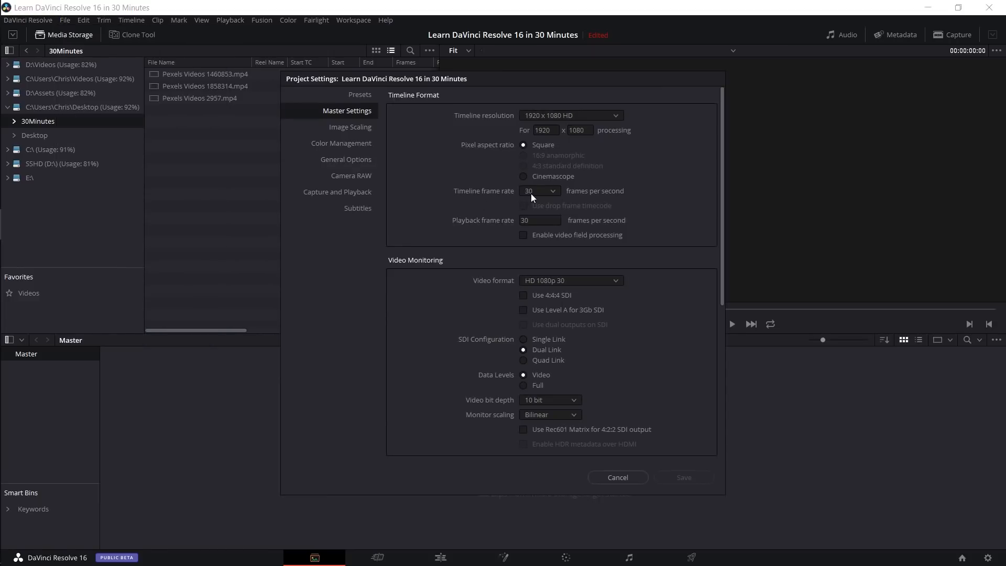
{"action": "left_click", "coordinate": [532, 192]}
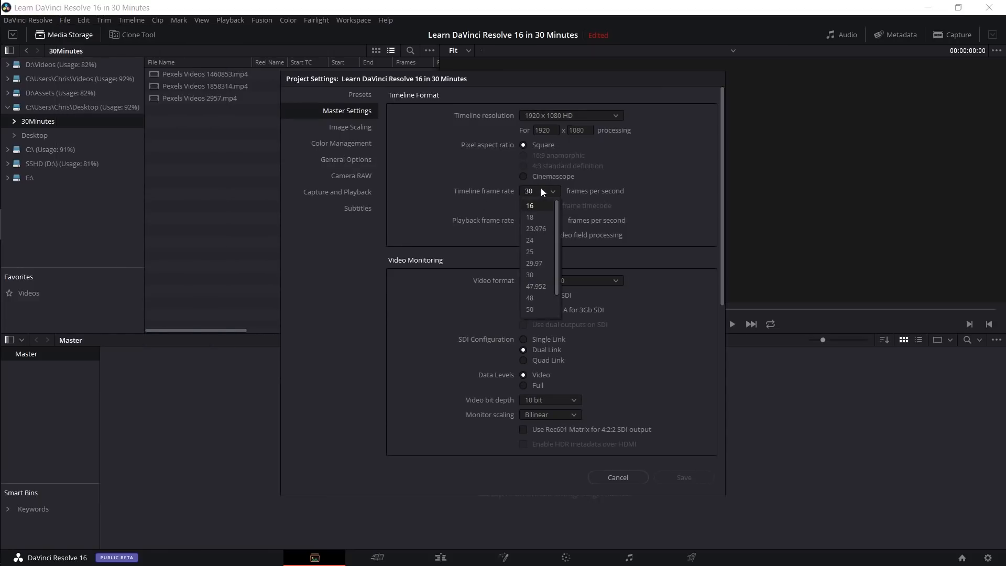
{"action": "scroll", "coordinate": [542, 249], "scroll_direction": "down", "scroll_amount": 1}
{"action": "scroll", "coordinate": [540, 262], "scroll_direction": "up", "scroll_amount": 1}
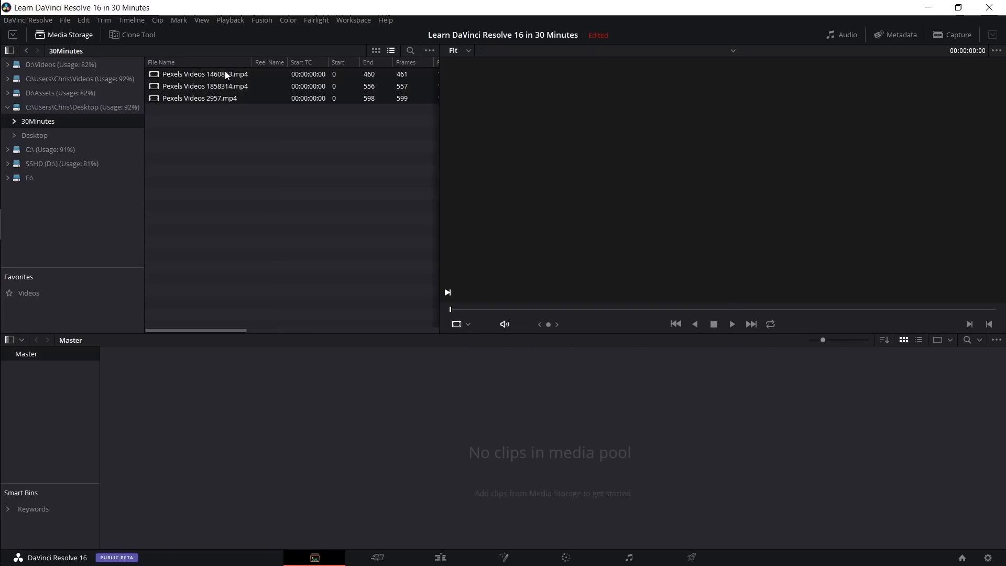
Step: Add the three Pexels clips from the 30Minutes folder to the empty media pool without changing the timeline frame rate
{"action": "left_click_drag", "start_coordinate": [225, 74], "coordinate": [309, 435]}
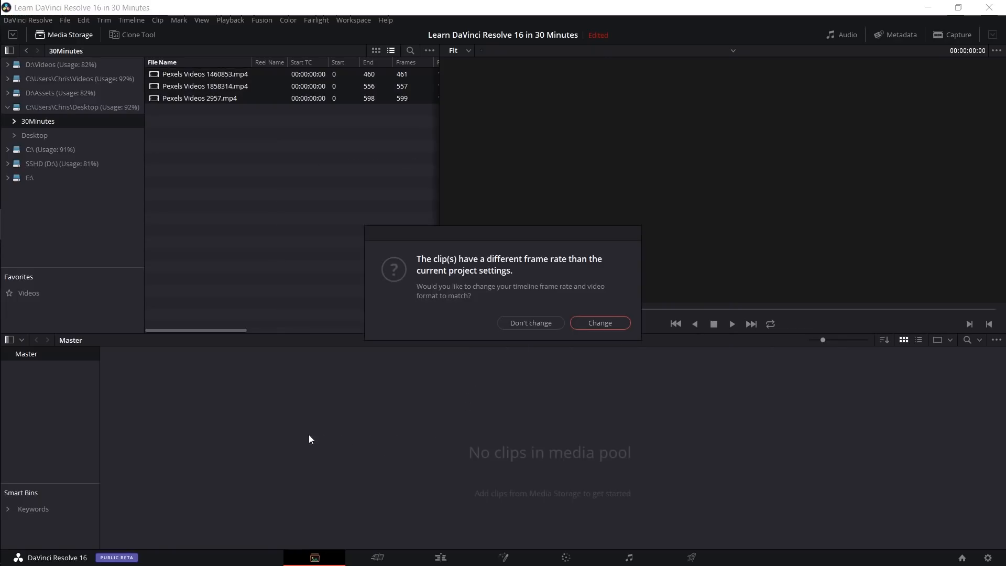
{"action": "left_click", "coordinate": [556, 322]}
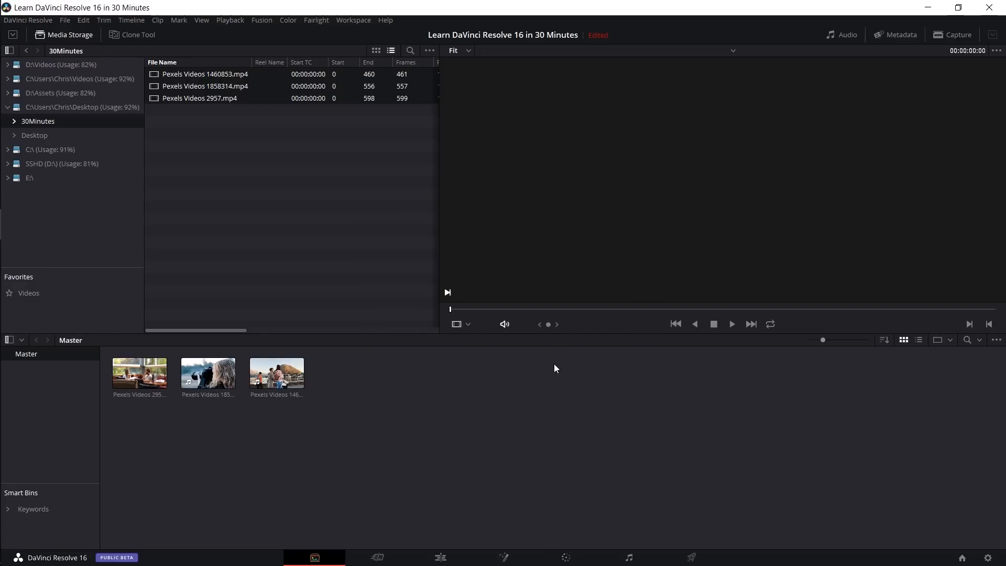
Step: On the Edit page, show the media pool and create a timeline from the Pexels Videos 2957.mp4 clip
{"action": "left_click", "coordinate": [398, 557]}
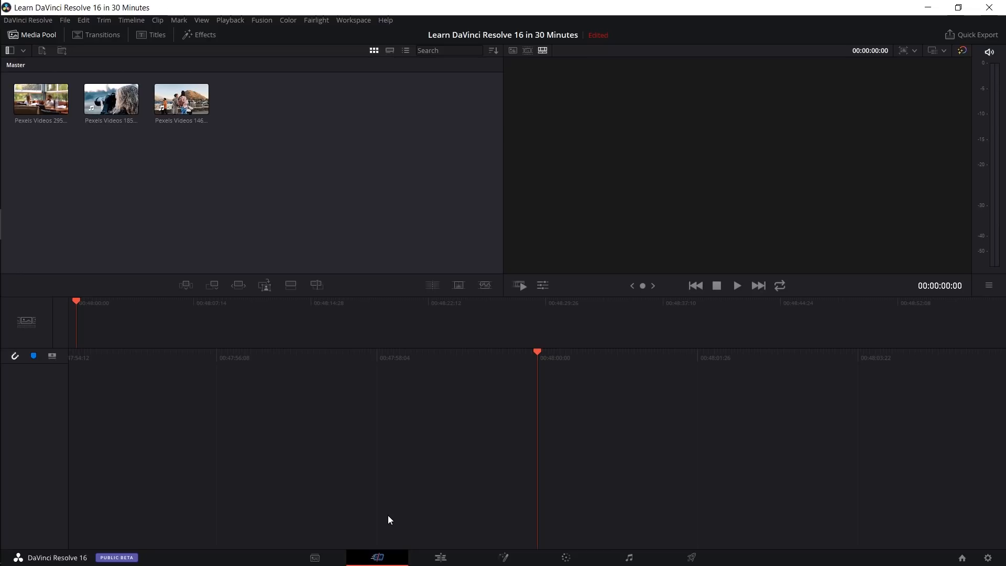
{"action": "key", "text": "shift+4"}
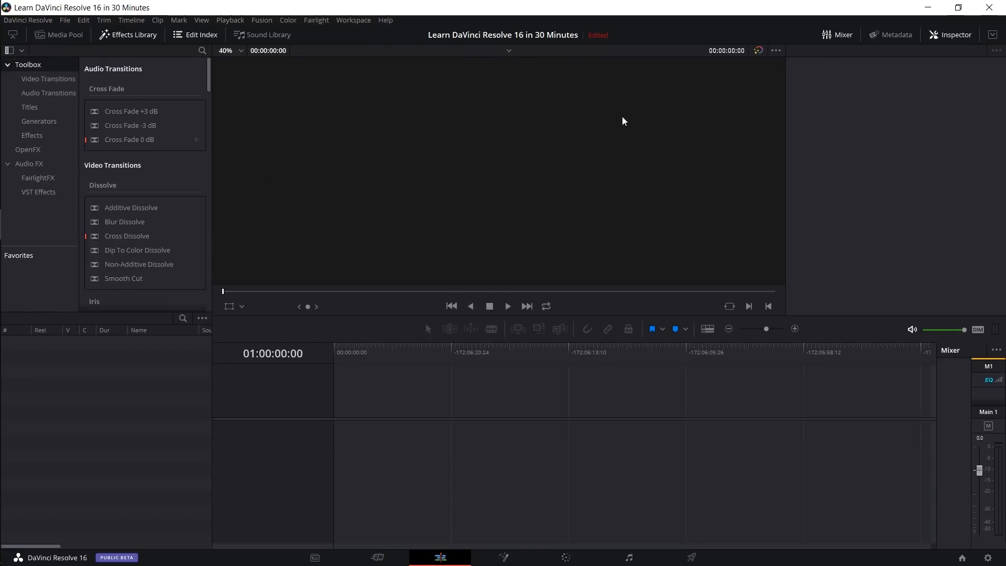
{"action": "left_click", "coordinate": [62, 34]}
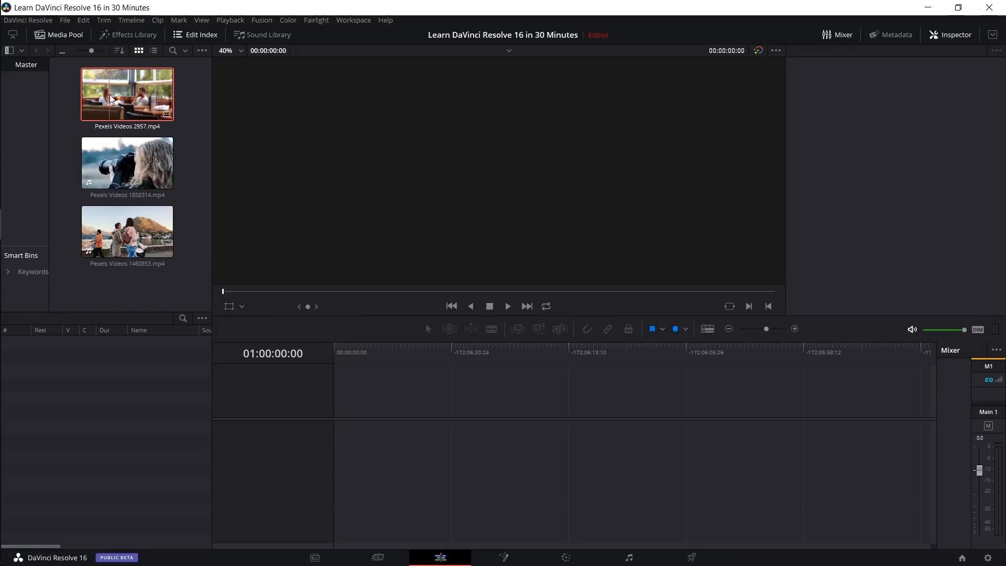
{"action": "left_click_drag", "start_coordinate": [104, 99], "coordinate": [348, 450]}
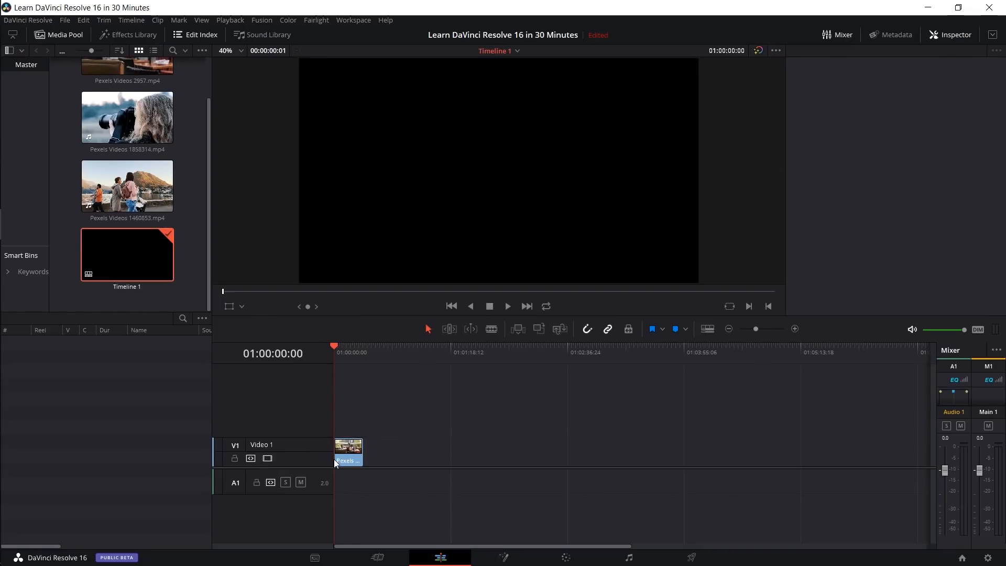
Step: Select the clip in the timeline and examine its composite, transform, cropping and stabilization settings in the Inspector
{"action": "left_click", "coordinate": [354, 449]}
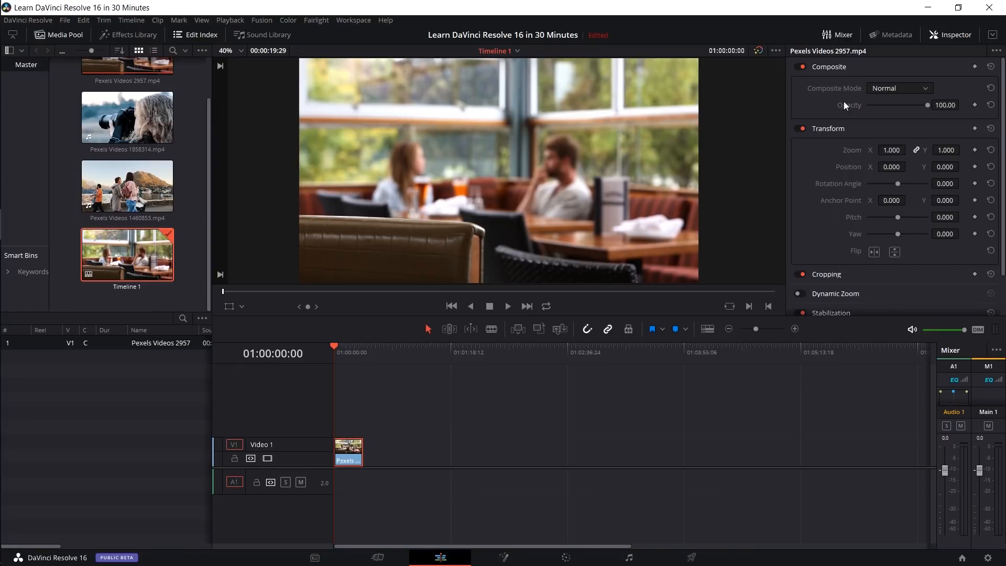
{"action": "scroll", "coordinate": [811, 104], "scroll_direction": "down", "scroll_amount": 3}
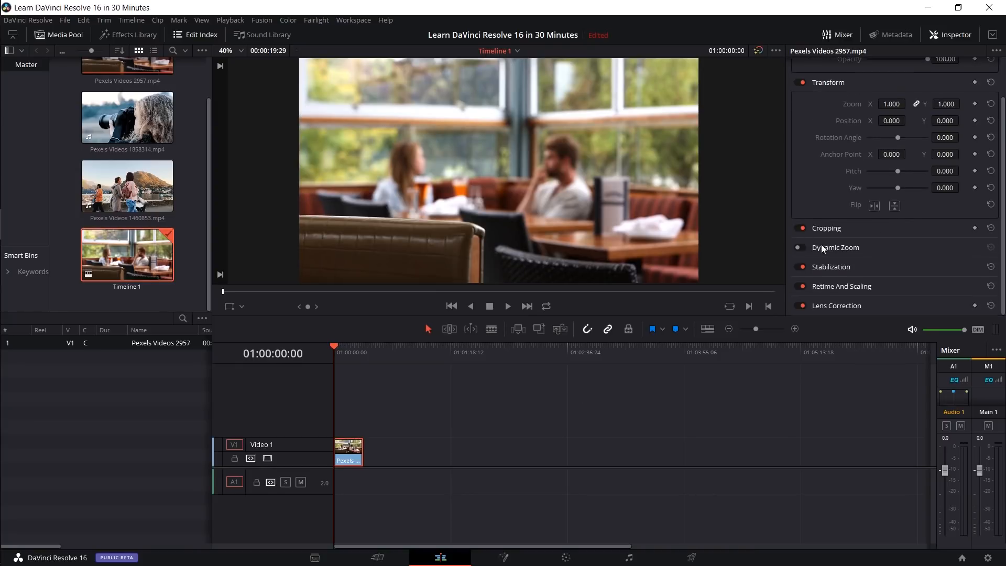
{"action": "left_click", "coordinate": [848, 227]}
{"action": "scroll", "coordinate": [850, 231], "scroll_direction": "down", "scroll_amount": 4}
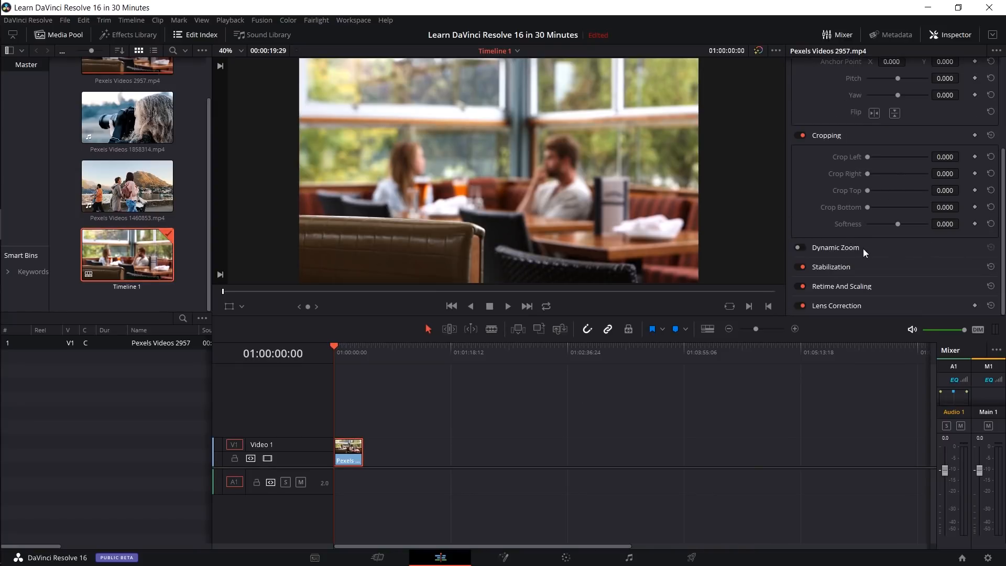
{"action": "left_click", "coordinate": [856, 266]}
{"action": "scroll", "coordinate": [860, 264], "scroll_direction": "down", "scroll_amount": 5}
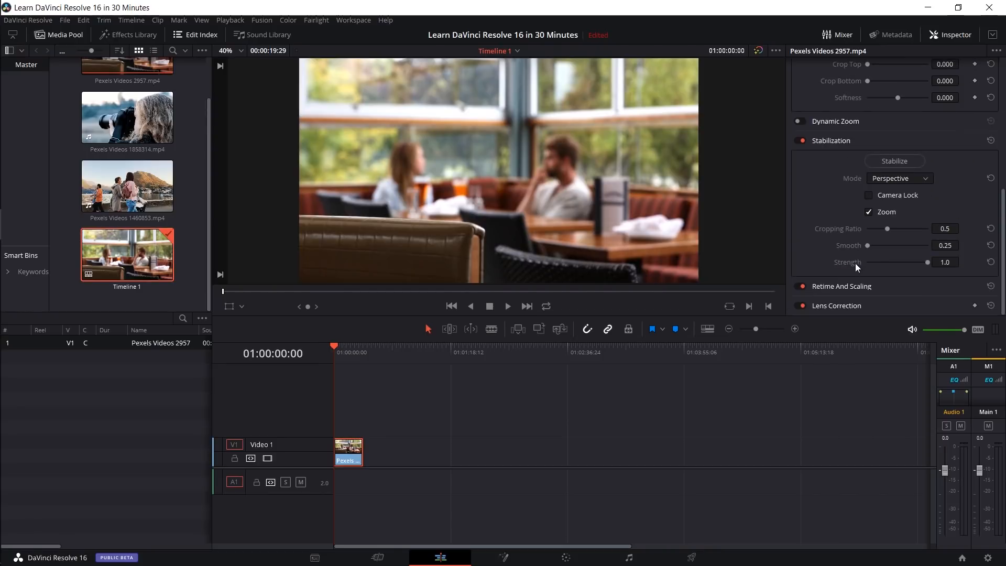
{"action": "scroll", "coordinate": [818, 220], "scroll_direction": "up", "scroll_amount": 12}
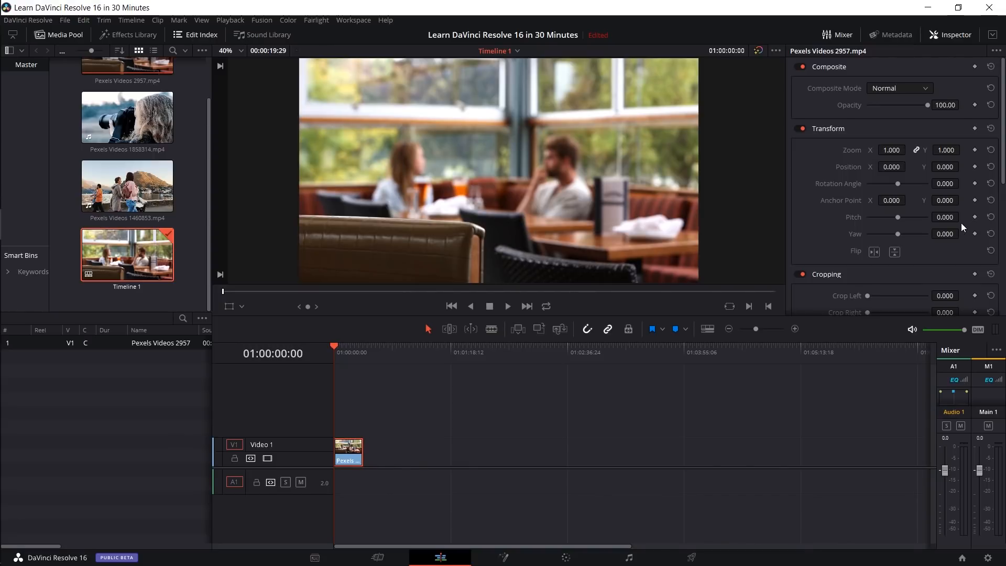
{"action": "scroll", "coordinate": [961, 223], "scroll_direction": "down", "scroll_amount": 3}
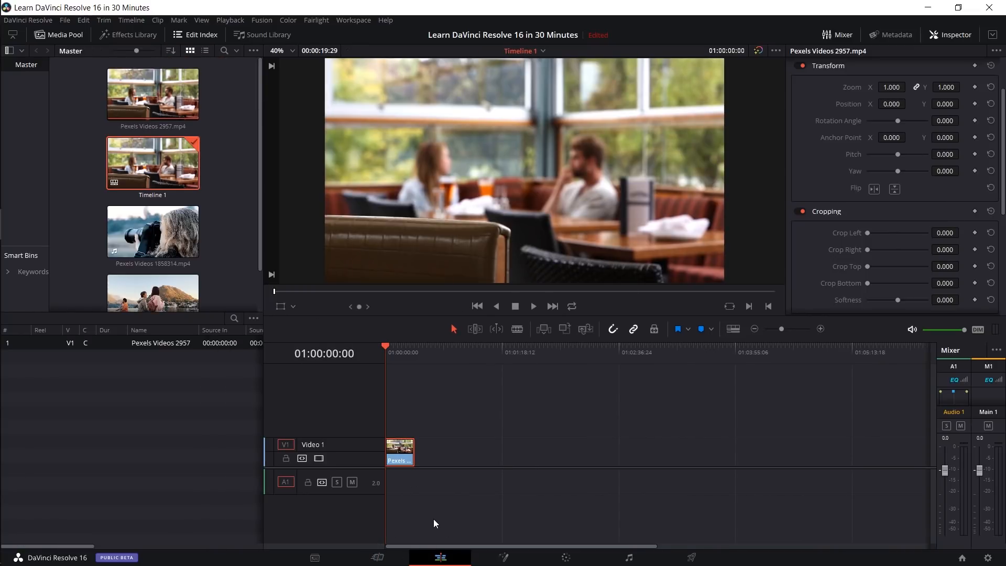
Step: Scrub the playhead along the Edit page timeline to 01:09:09:29 and return the view to the clip at the start
{"action": "left_click", "coordinate": [378, 557]}
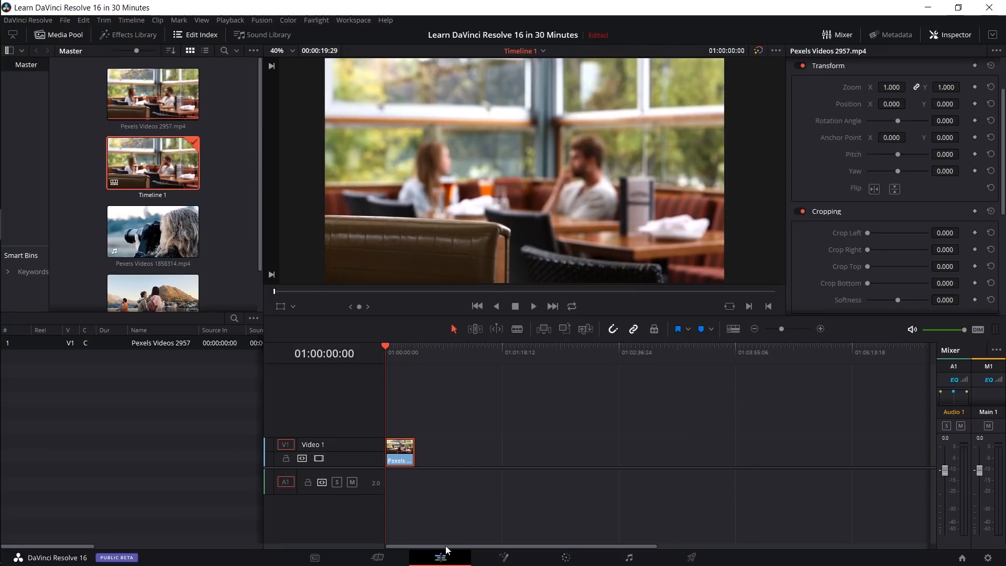
{"action": "left_click_drag", "start_coordinate": [388, 346], "coordinate": [675, 350]}
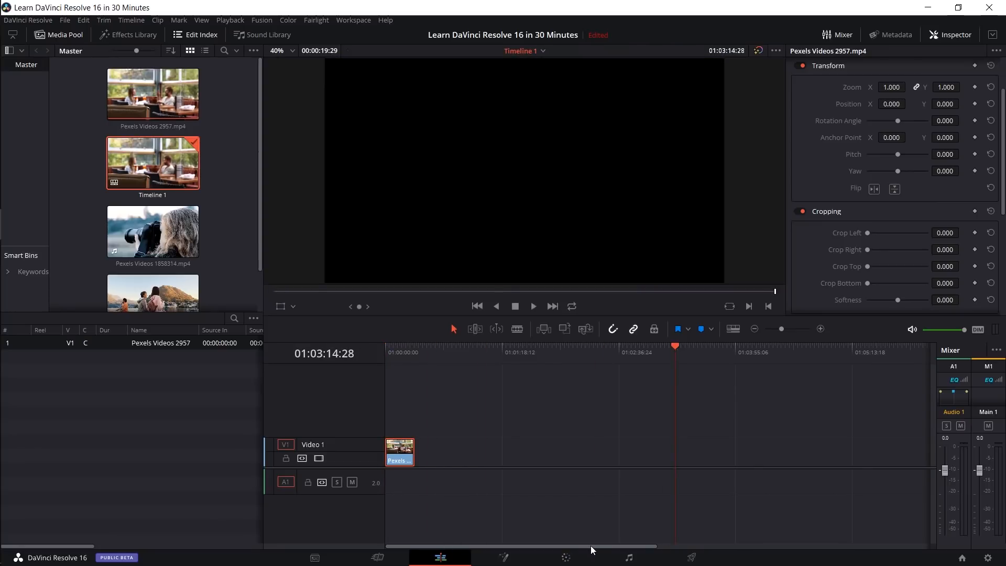
{"action": "left_click_drag", "start_coordinate": [591, 548], "coordinate": [874, 541]}
{"action": "left_click_drag", "start_coordinate": [519, 374], "coordinate": [659, 386]}
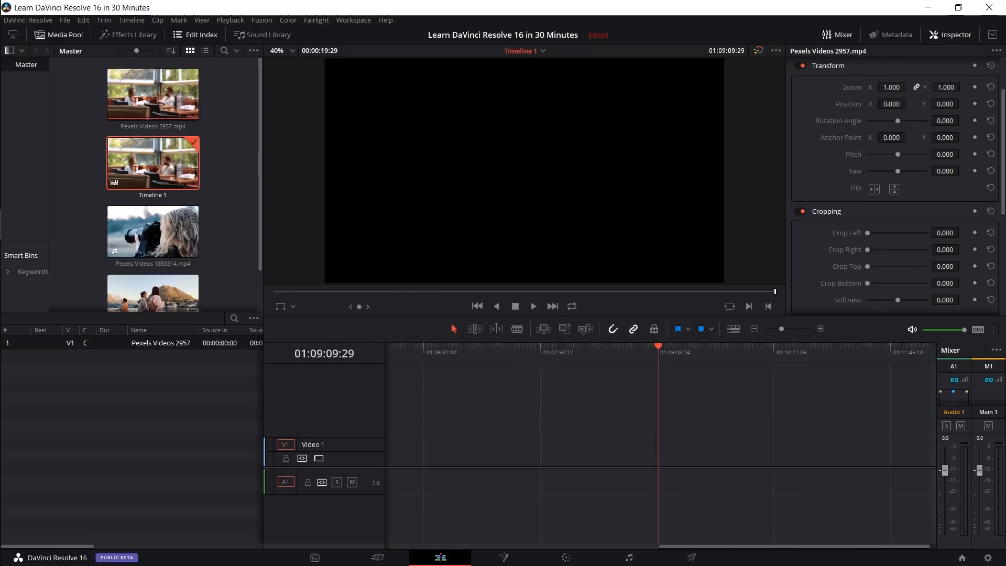
{"action": "left_click_drag", "start_coordinate": [788, 543], "coordinate": [463, 529]}
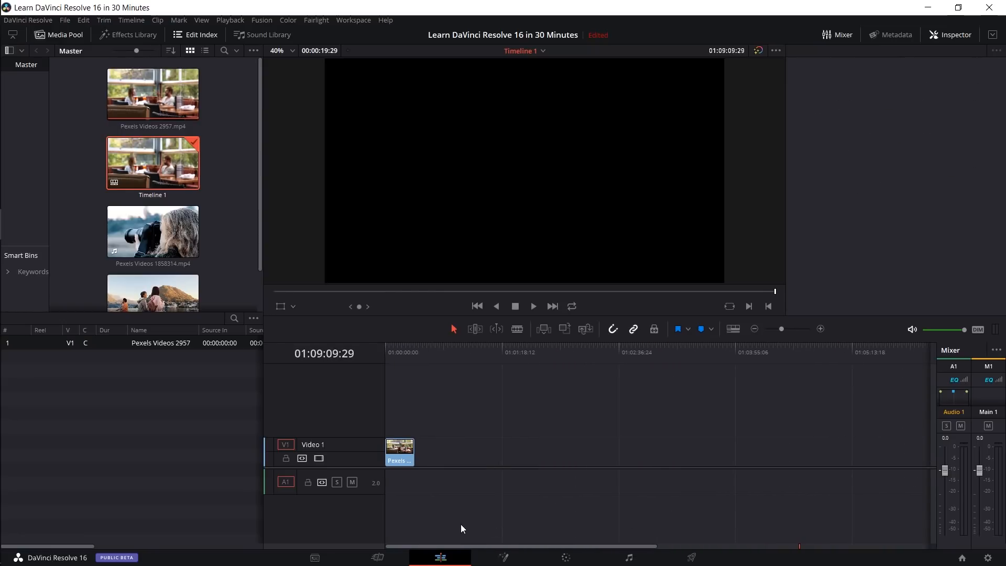
Step: On the Cut page, scrub the playhead to 01:00:13:16 and place the photographer clip there on a second track above the restaurant clip
{"action": "left_click", "coordinate": [378, 557]}
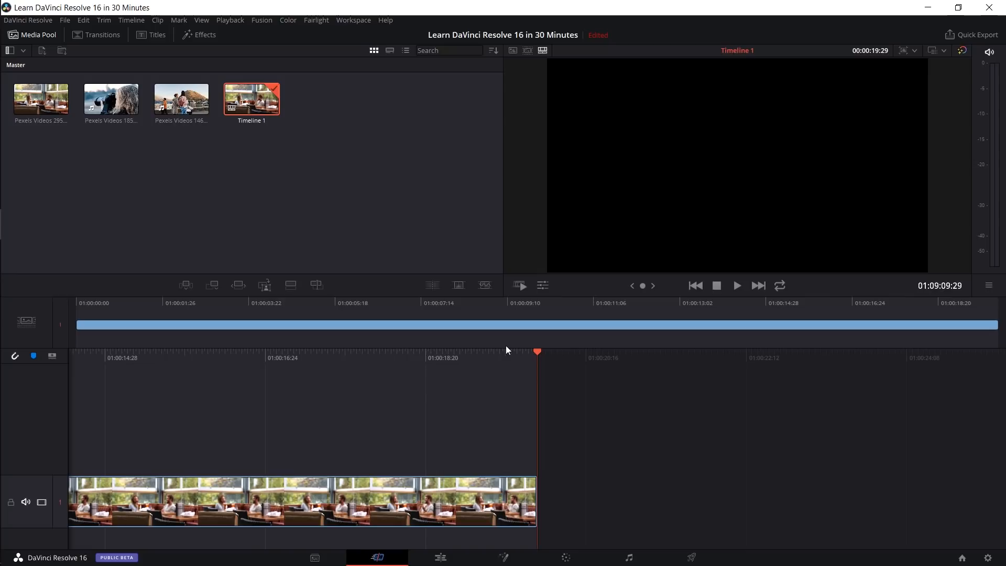
{"action": "left_click", "coordinate": [462, 356]}
{"action": "left_click_drag", "start_coordinate": [528, 353], "coordinate": [766, 356]}
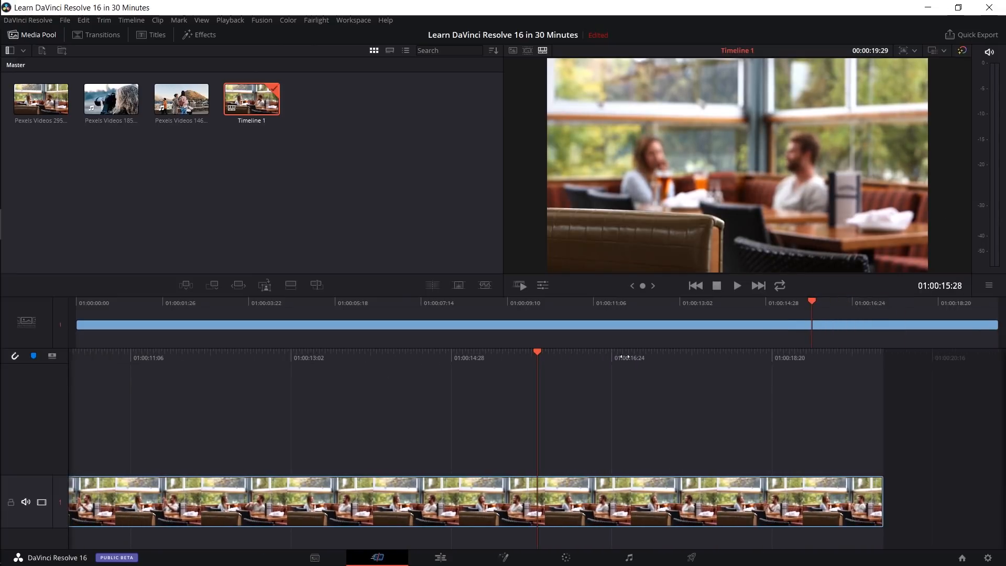
{"action": "left_click_drag", "start_coordinate": [398, 355], "coordinate": [697, 372]}
{"action": "mouse_move", "coordinate": [491, 360]}
{"action": "left_mouse_down"}
{"action": "mouse_move", "coordinate": [582, 359]}
{"action": "mouse_move", "coordinate": [484, 349]}
{"action": "left_mouse_up"}
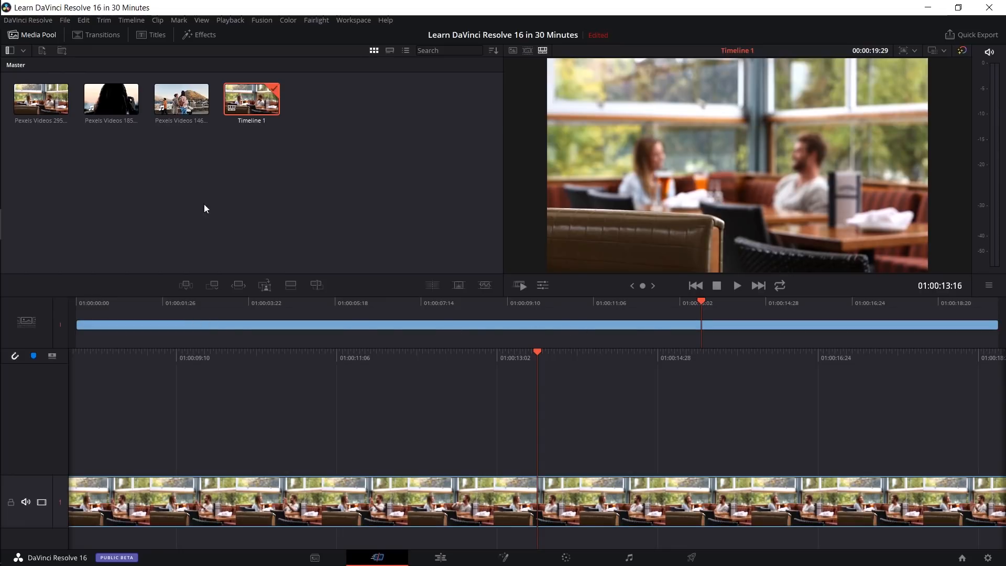
{"action": "left_click_drag", "start_coordinate": [131, 103], "coordinate": [704, 316]}
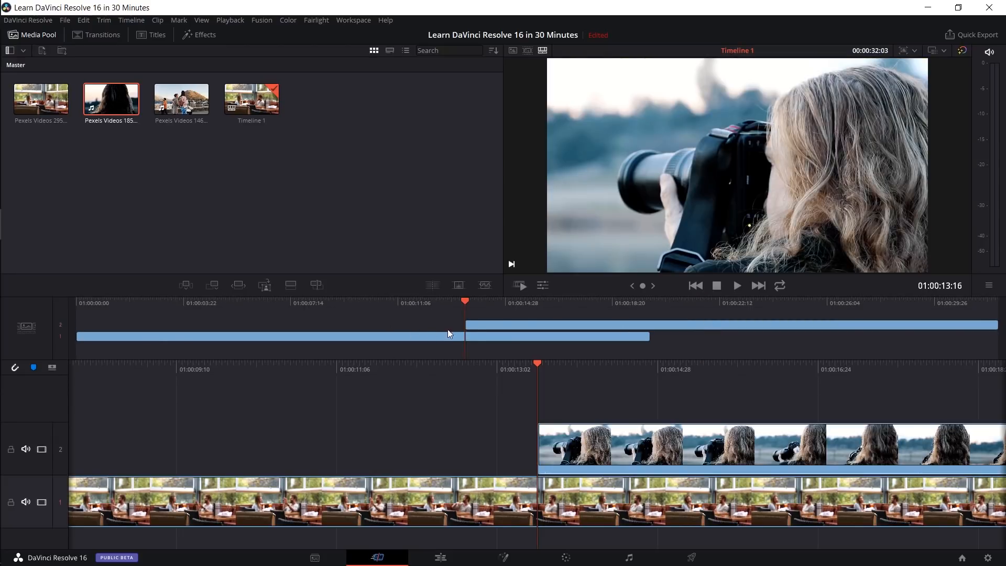
Step: Move the photographer clip from track 2 down to track 1, directly after the end of the restaurant clip
{"action": "left_click", "coordinate": [479, 328]}
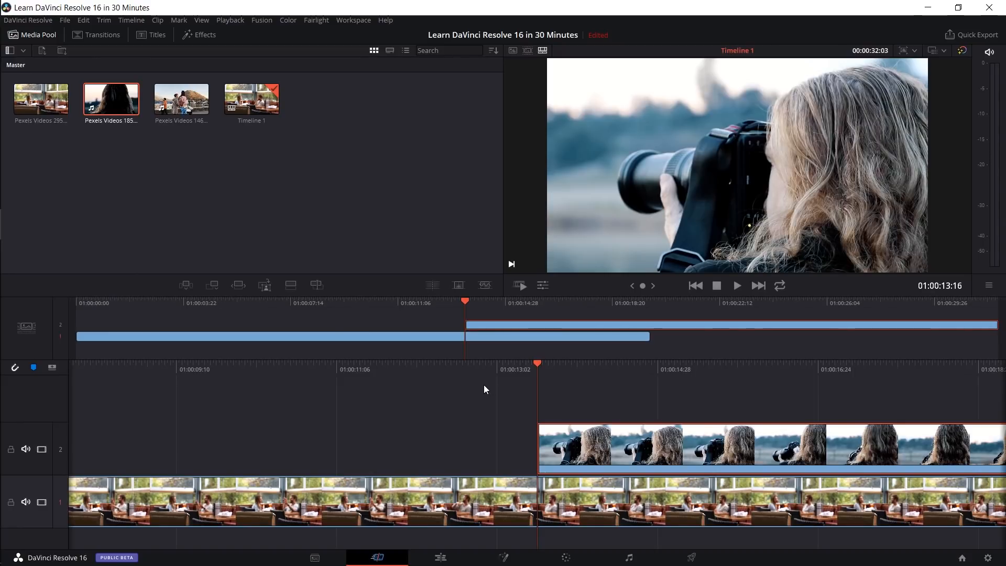
{"action": "left_click_drag", "start_coordinate": [496, 372], "coordinate": [545, 372]}
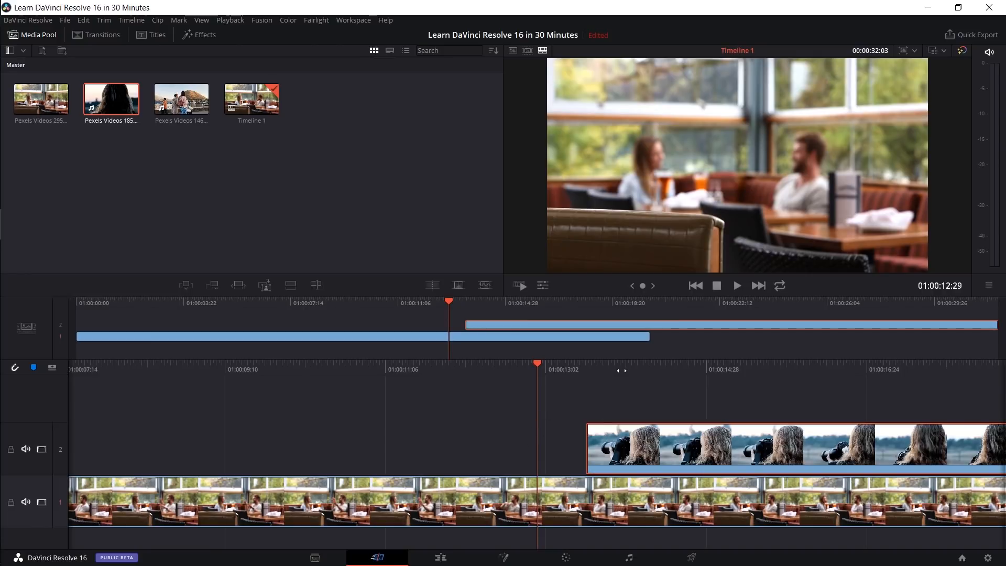
{"action": "left_click_drag", "start_coordinate": [626, 371], "coordinate": [558, 382]}
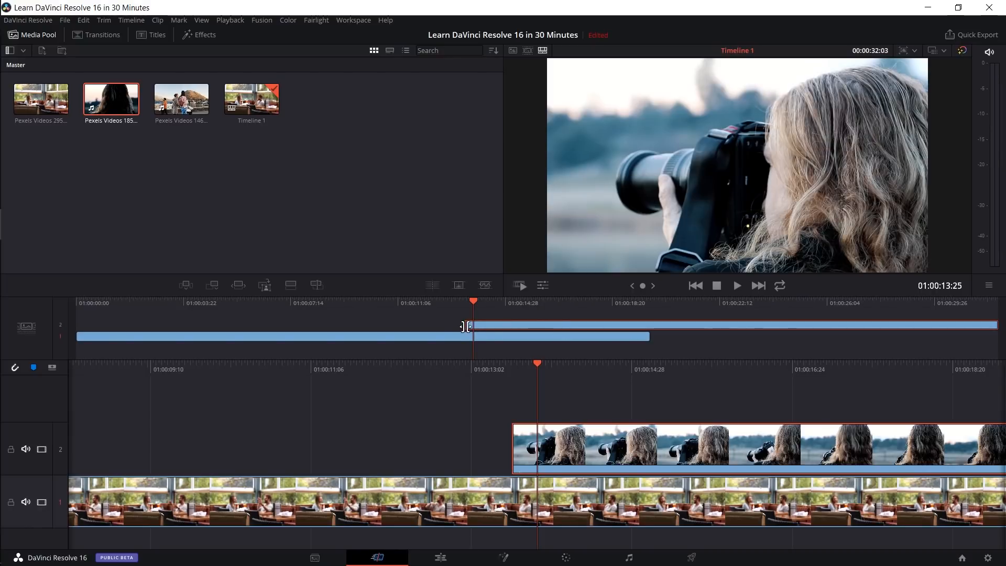
{"action": "left_click", "coordinate": [483, 325]}
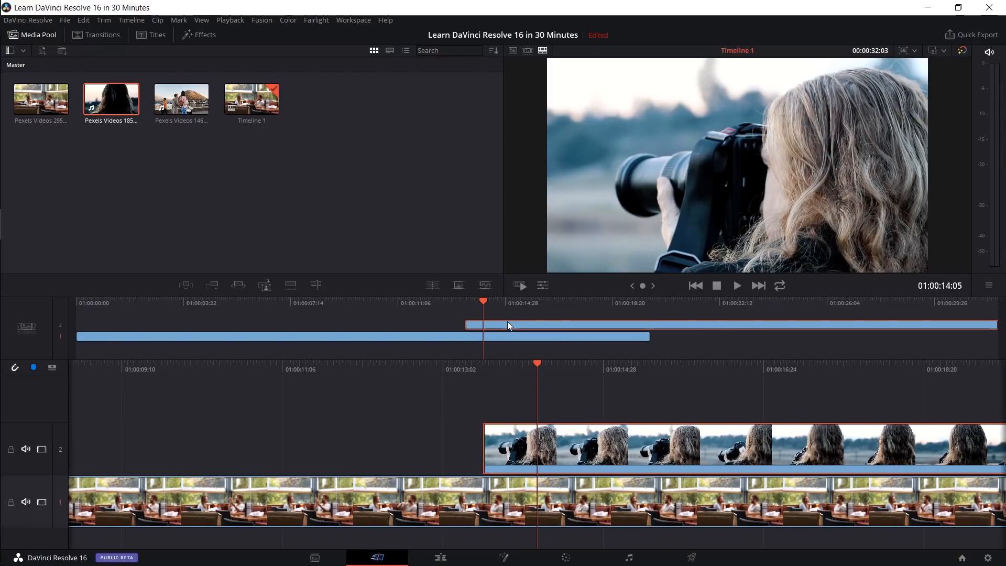
{"action": "left_click_drag", "start_coordinate": [510, 323], "coordinate": [669, 333]}
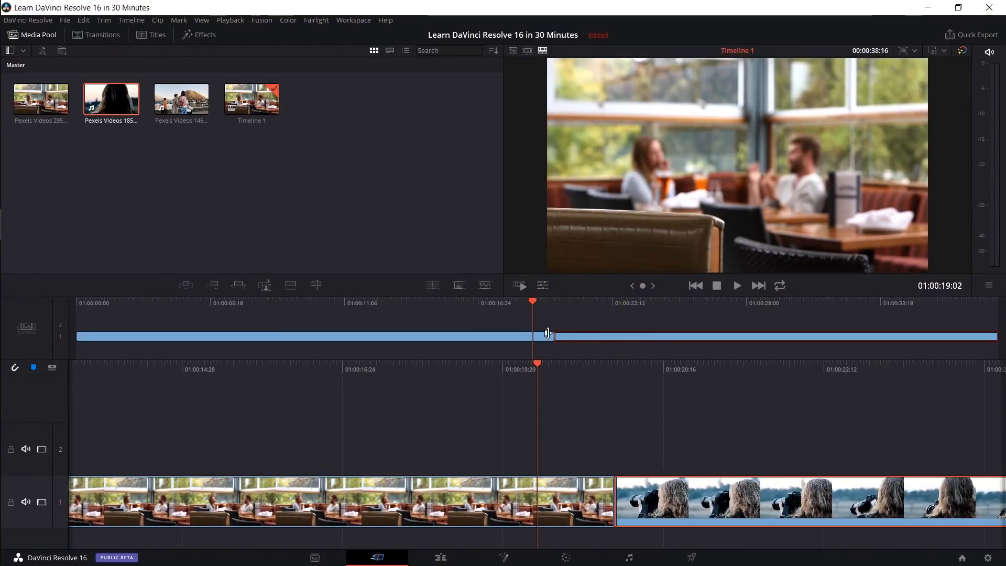
Step: Open the trim view for the cut between the restaurant and photographer clips, and widen the viewer area
{"action": "left_click", "coordinate": [547, 334]}
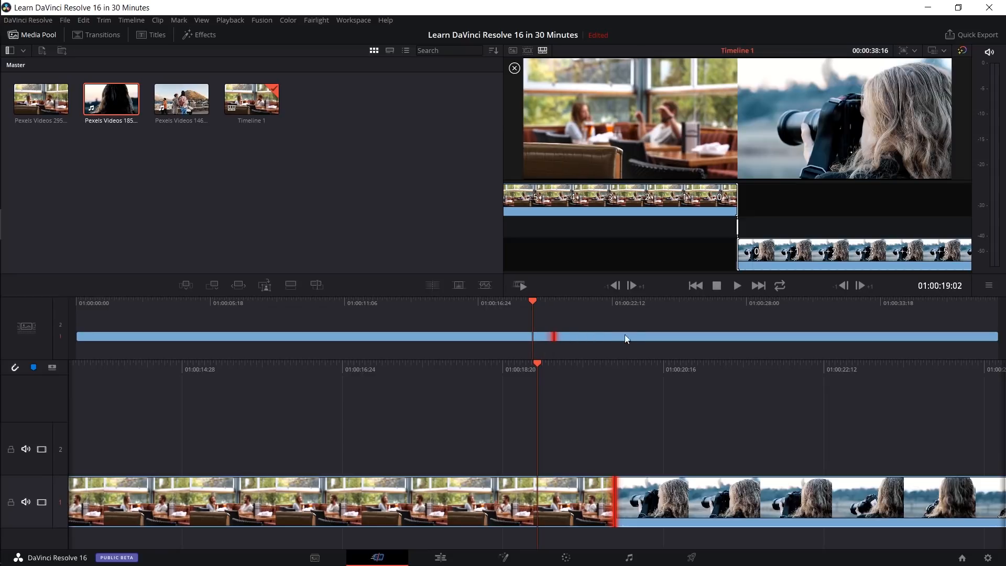
{"action": "left_click", "coordinate": [665, 517]}
{"action": "mouse_move", "coordinate": [548, 298]}
{"action": "left_mouse_down"}
{"action": "mouse_move", "coordinate": [558, 300]}
{"action": "mouse_move", "coordinate": [548, 300]}
{"action": "left_mouse_up"}
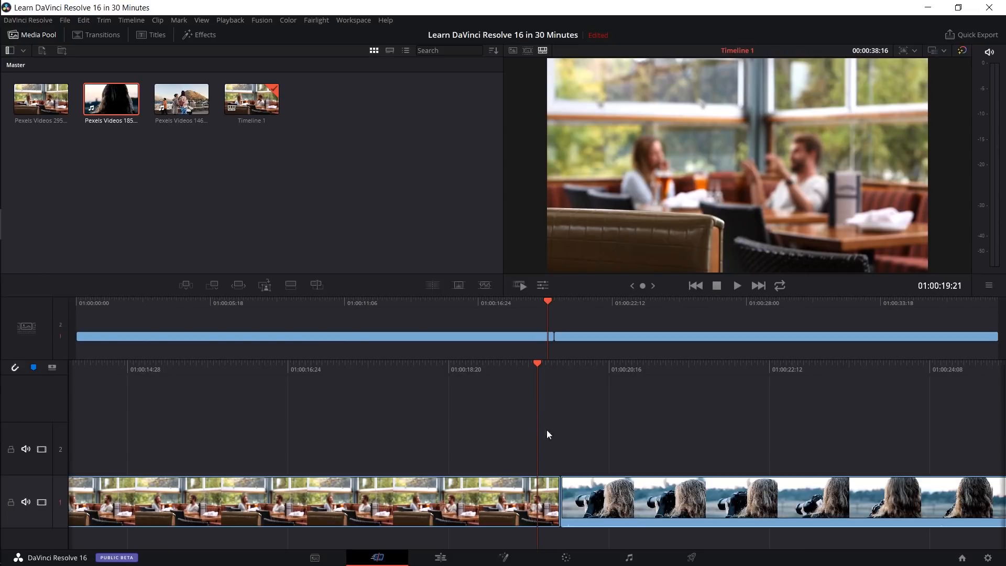
{"action": "left_click", "coordinate": [560, 495]}
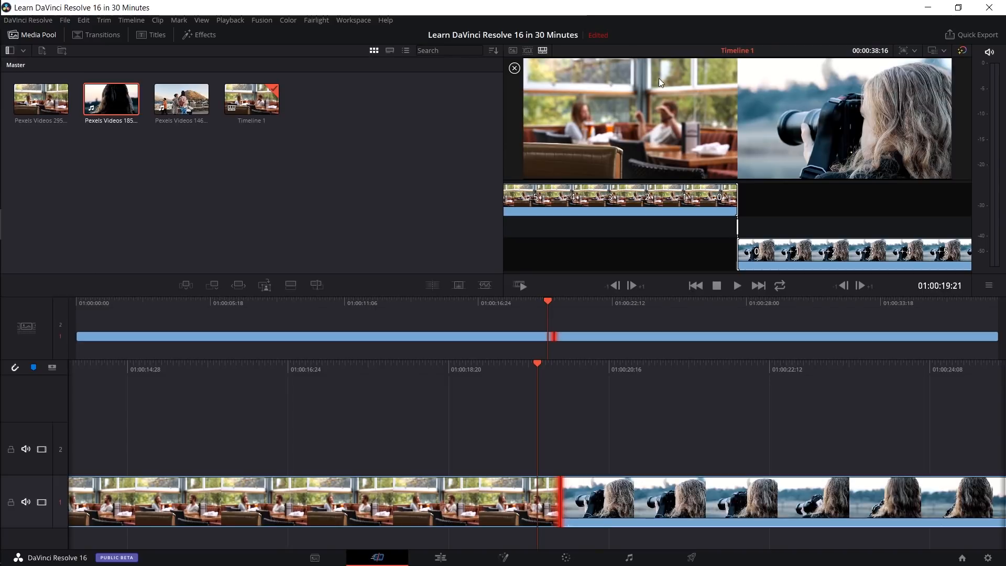
{"action": "left_click_drag", "start_coordinate": [502, 92], "coordinate": [352, 94]}
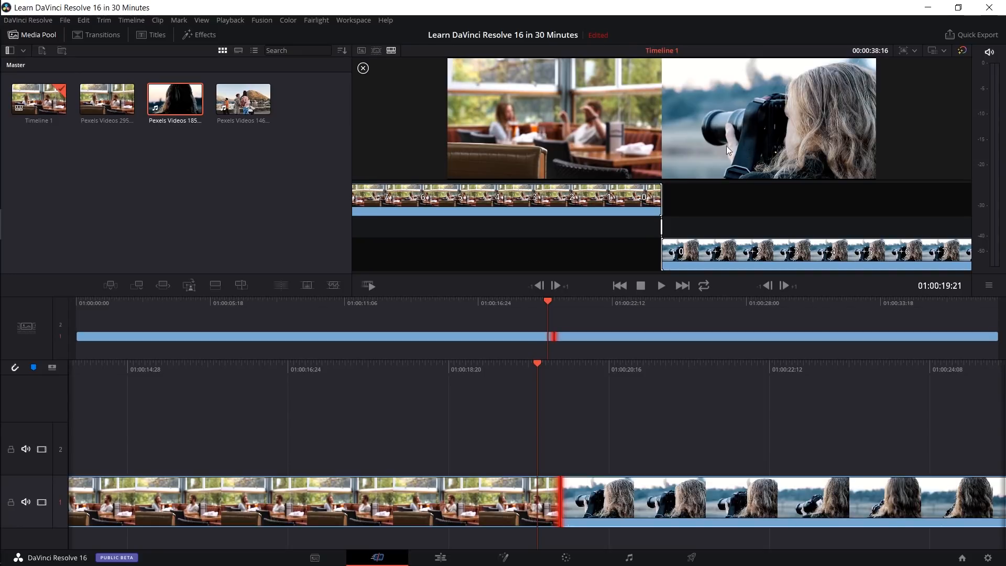
Step: Examine the edit-point selection at the cut between the two clips with the playhead at 01:00:19:26
{"action": "left_click_drag", "start_coordinate": [560, 499], "coordinate": [542, 498]}
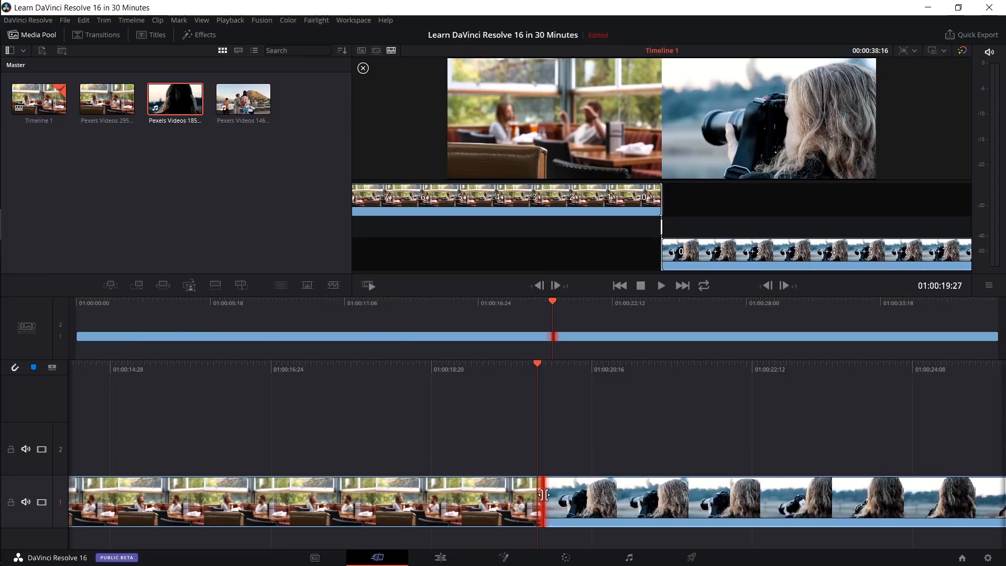
{"action": "left_click", "coordinate": [552, 495]}
{"action": "key", "text": "Left"}
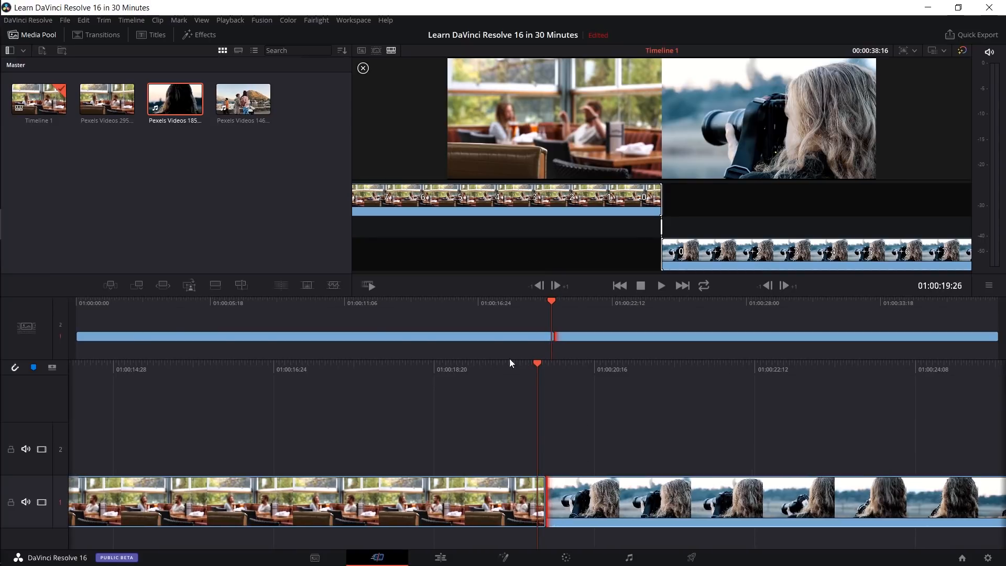
Step: Split the restaurant clip at 01:00:16:11 and delete the part after the split
{"action": "left_click_drag", "start_coordinate": [493, 366], "coordinate": [793, 389]}
{"action": "left_click", "coordinate": [679, 485]}
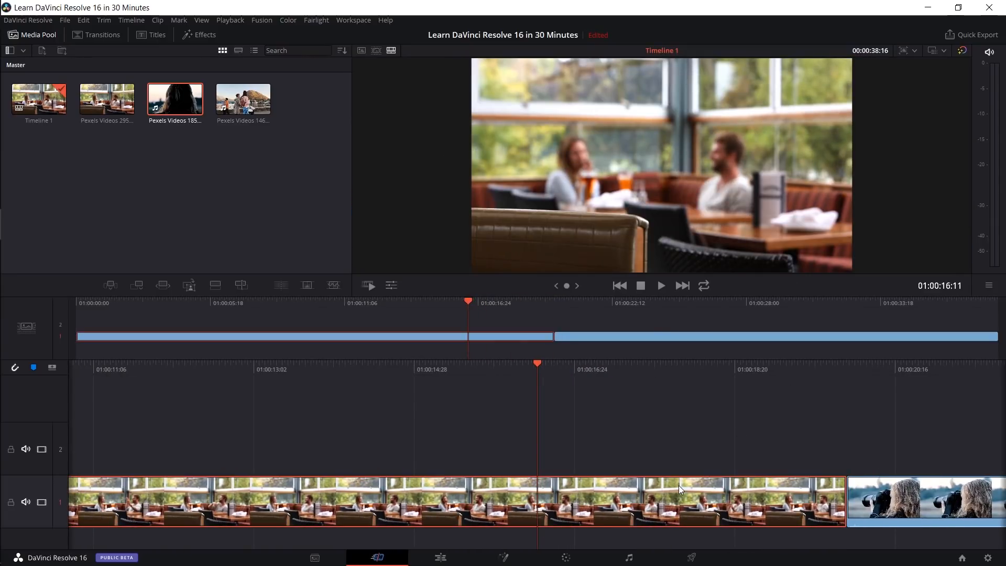
{"action": "key", "text": "ctrl+b"}
{"action": "left_click", "coordinate": [553, 499]}
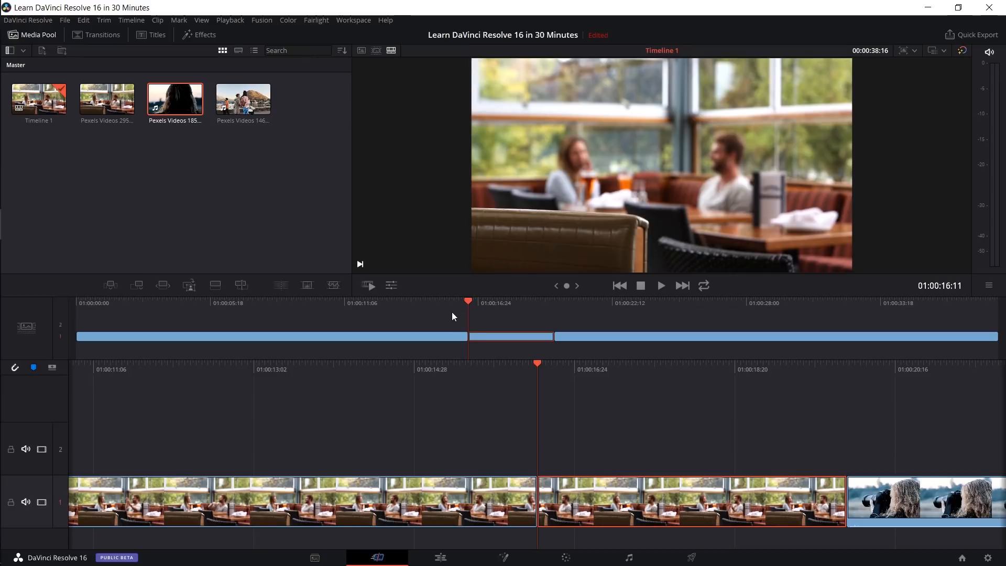
{"action": "key", "text": "Delete"}
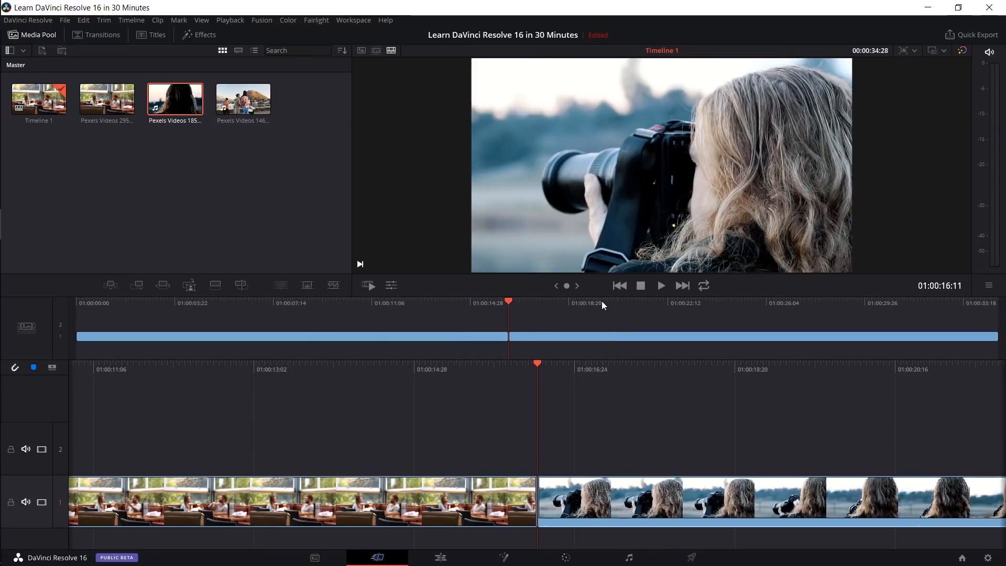
Step: Step the playhead forward 11 frames past the cut to 01:00:16:22
{"action": "key", "text": "Right"}
{"action": "key", "text": "Right"}
{"action": "key", "text": "Right"}
{"action": "key", "text": "Right"}
{"action": "key", "text": "Right"}
{"action": "key", "text": "Right"}
{"action": "key", "text": "Right"}
{"action": "key", "text": "Right"}
{"action": "key", "text": "Right"}
{"action": "key", "text": "Right"}
{"action": "key", "text": "Right"}
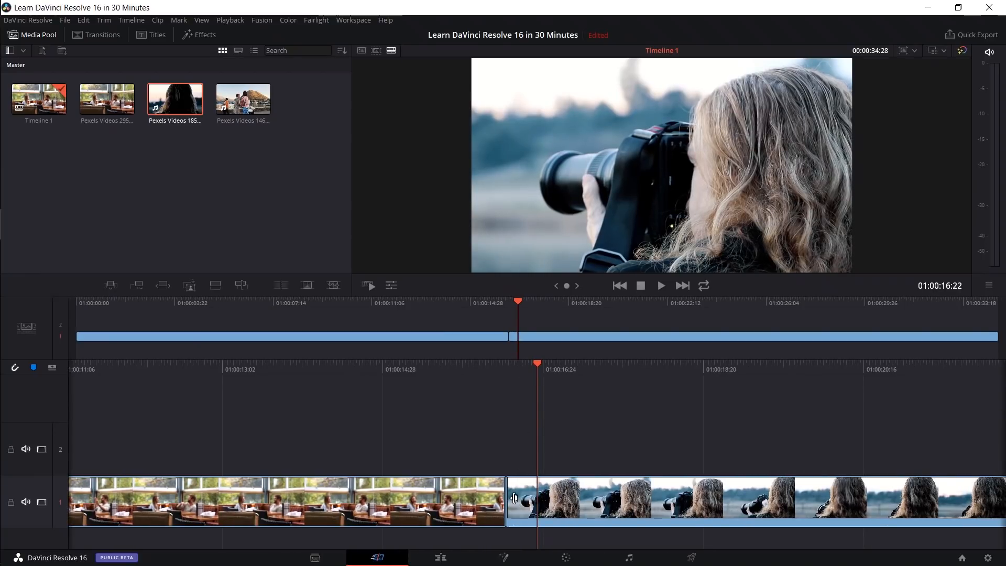
Step: Ripple-trim about 3 seconds off the start of the photographer clip and move the playhead to 01:00:15:27
{"action": "left_click_drag", "start_coordinate": [507, 501], "coordinate": [801, 491]}
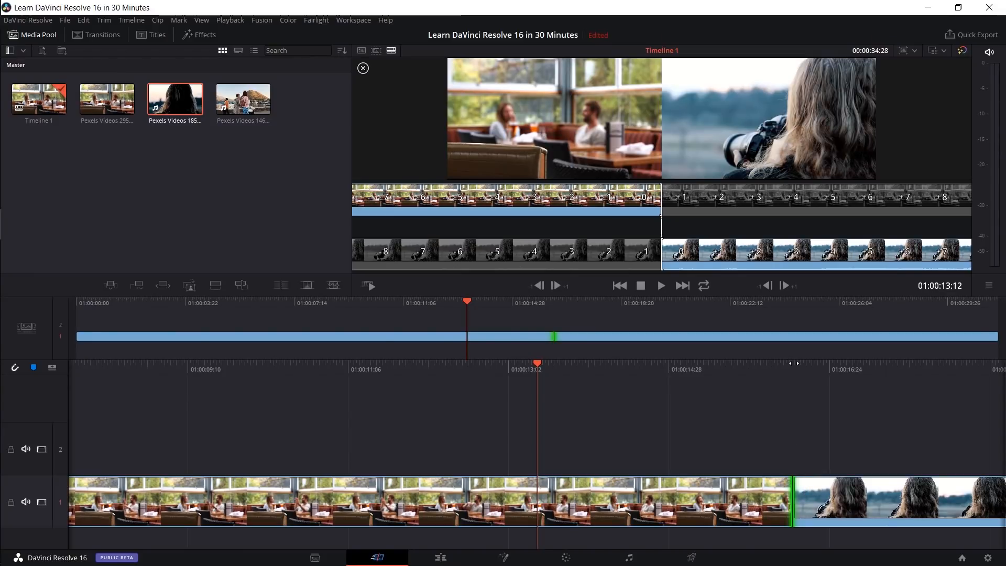
{"action": "left_click_drag", "start_coordinate": [794, 364], "coordinate": [583, 414]}
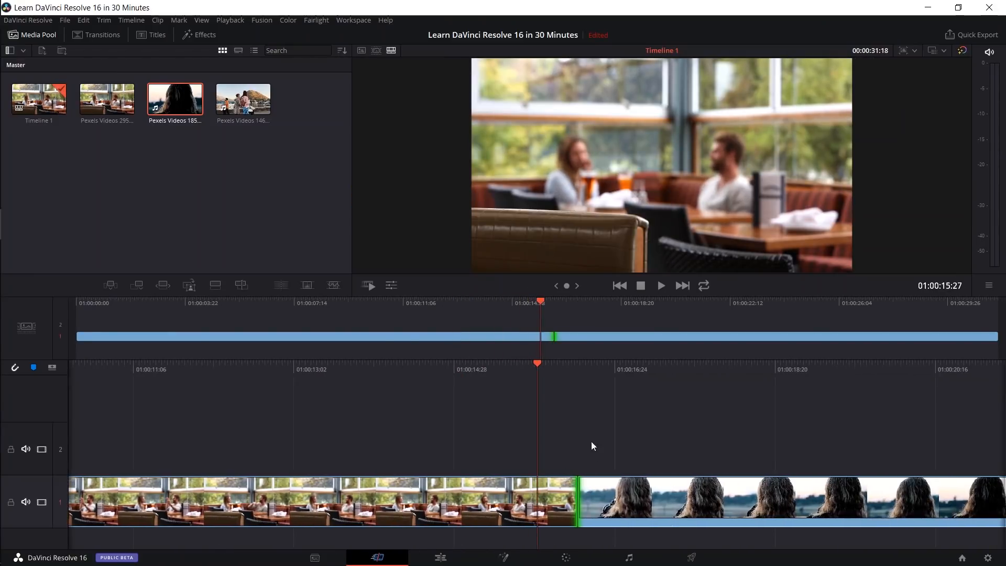
Step: Roll the cut between the restaurant and photographer clips to about 01:00:16:02, using the timeline and the trim view
{"action": "left_click", "coordinate": [578, 497]}
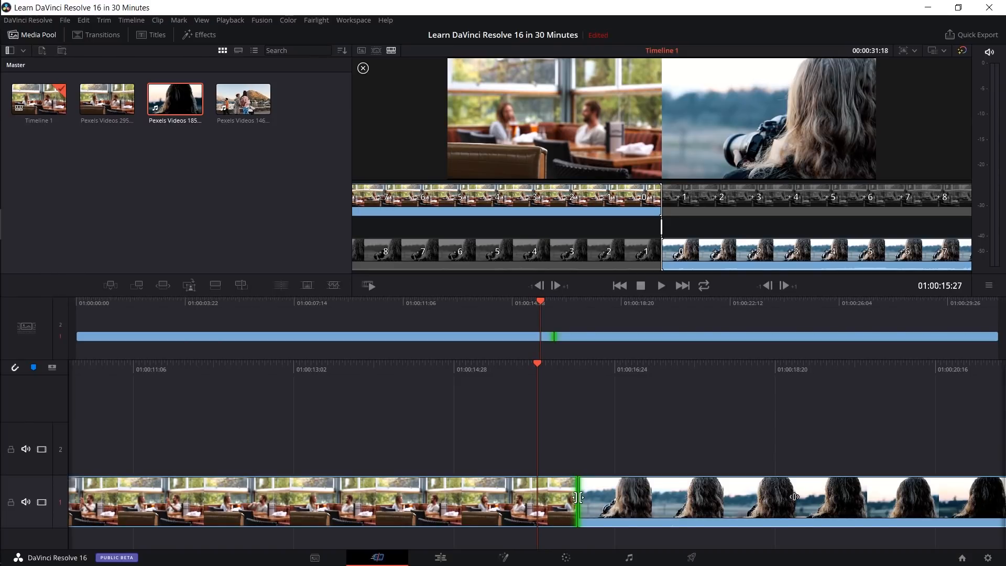
{"action": "left_click_drag", "start_coordinate": [578, 496], "coordinate": [537, 497]}
{"action": "left_click_drag", "start_coordinate": [606, 484], "coordinate": [512, 423]}
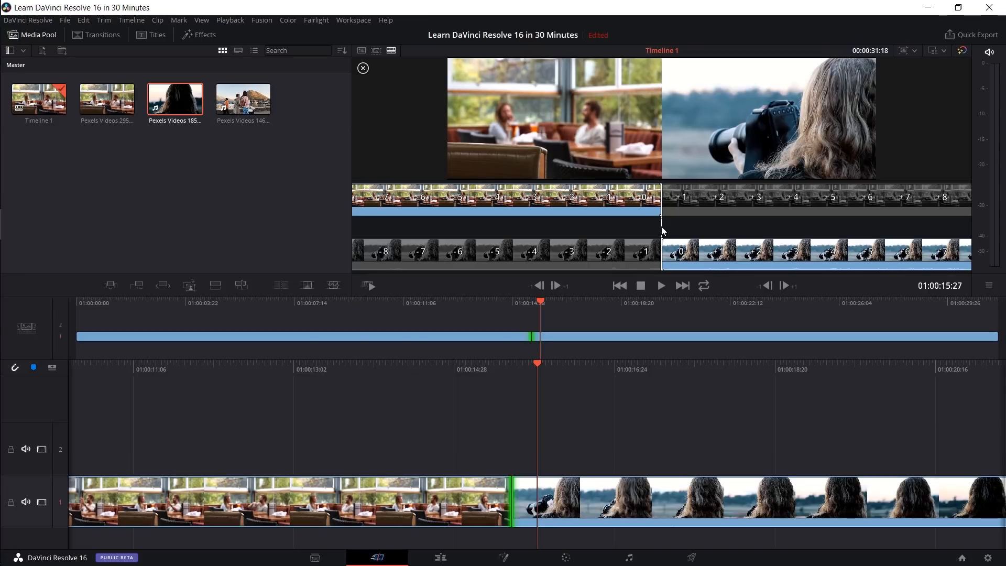
{"action": "left_click_drag", "start_coordinate": [662, 227], "coordinate": [648, 228]}
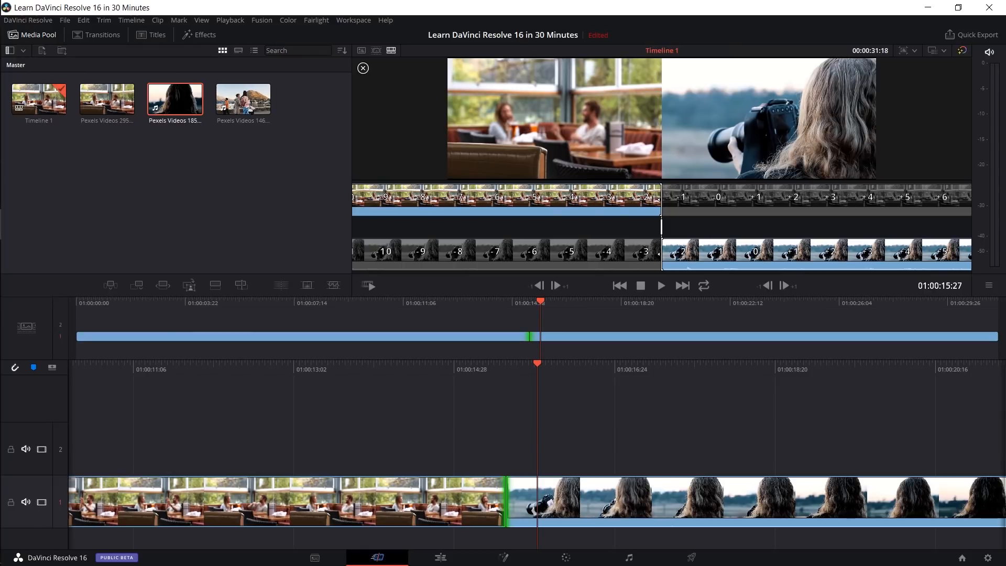
{"action": "mouse_move", "coordinate": [649, 227]}
{"action": "left_mouse_down"}
{"action": "mouse_move", "coordinate": [601, 227]}
{"action": "mouse_move", "coordinate": [798, 227]}
{"action": "mouse_move", "coordinate": [663, 231]}
{"action": "left_mouse_up"}
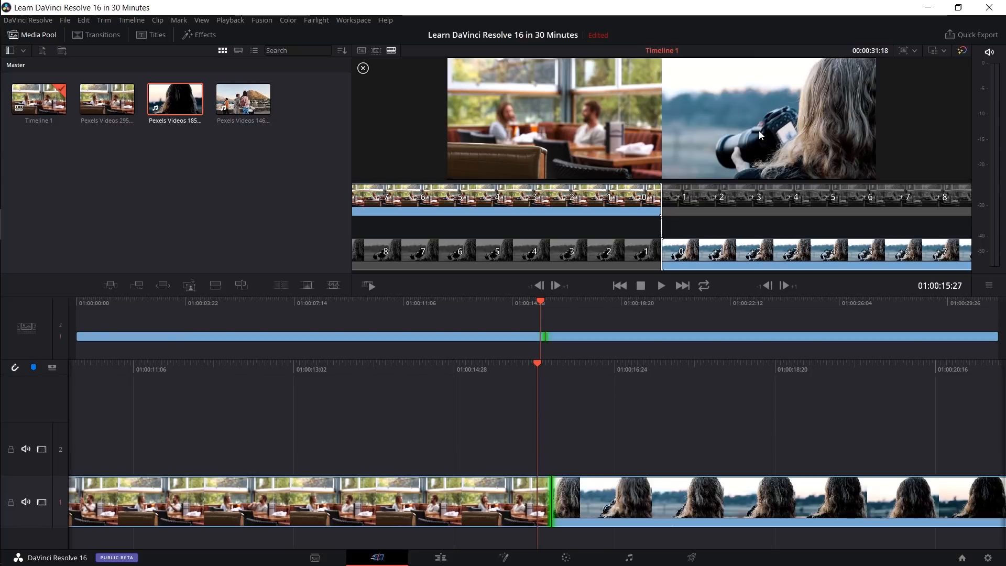
Step: Ripple-trim about 3 seconds off the start of the restaurant clip
{"action": "left_click", "coordinate": [370, 310]}
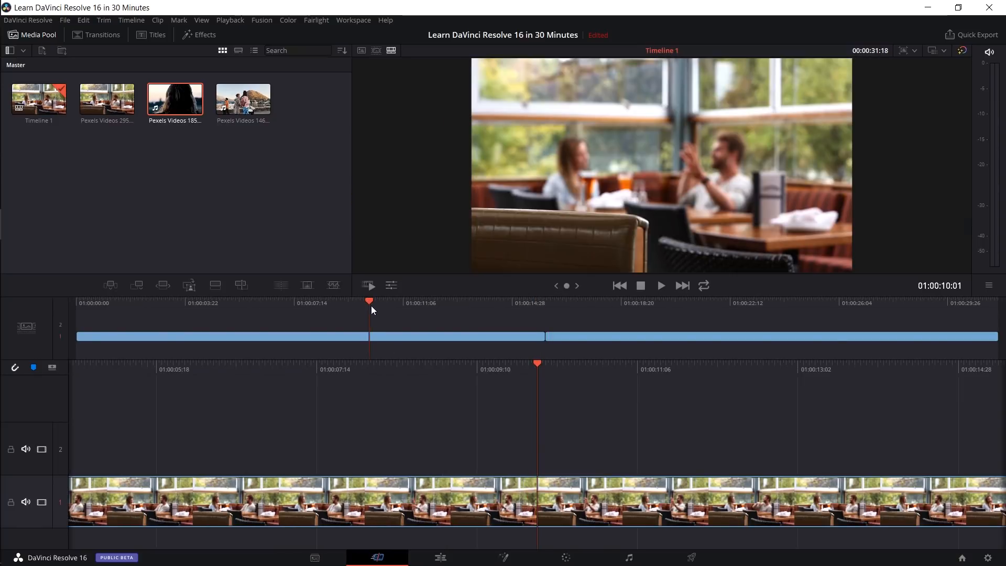
{"action": "left_click_drag", "start_coordinate": [370, 305], "coordinate": [56, 332]}
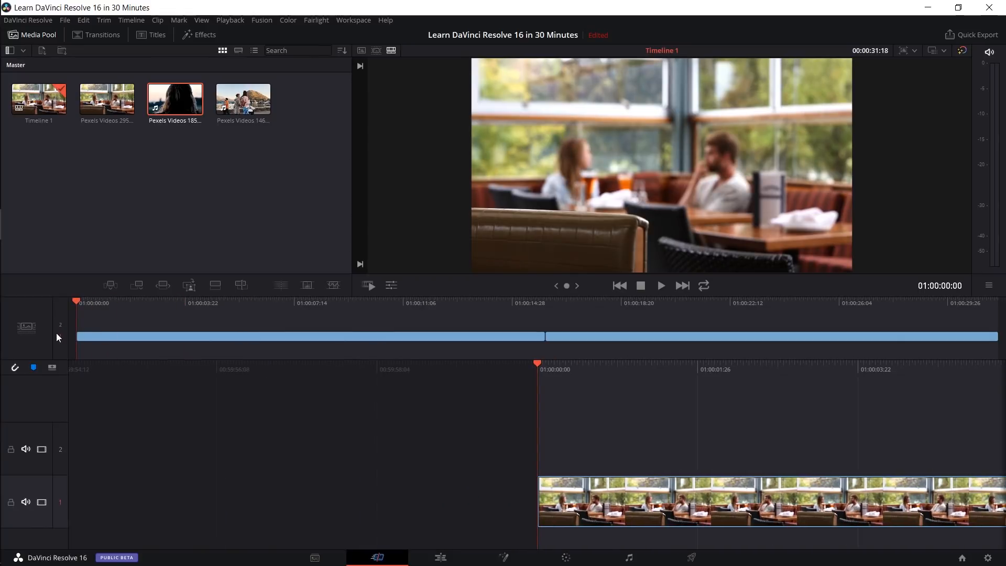
{"action": "left_click", "coordinate": [545, 494]}
{"action": "left_click_drag", "start_coordinate": [545, 494], "coordinate": [824, 503]}
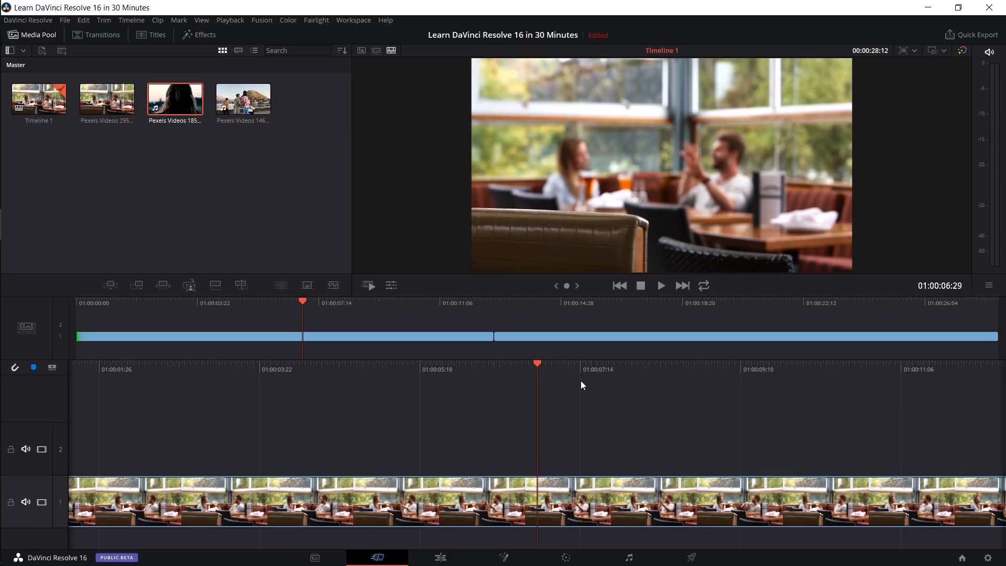
Step: Add a dissolve at the start of the restaurant clip and show the transition in the trim view
{"action": "key", "text": "Home"}
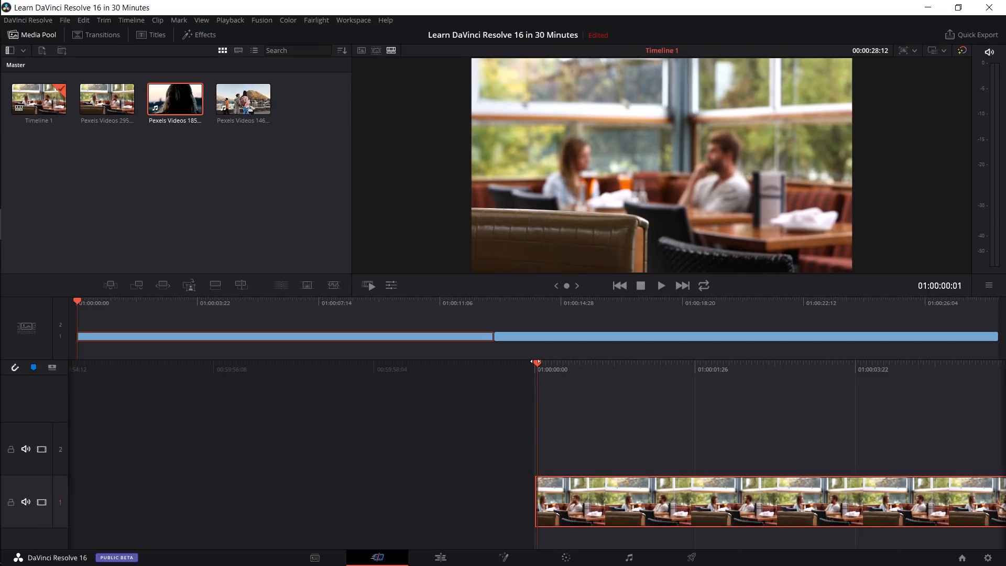
{"action": "key", "text": "Left"}
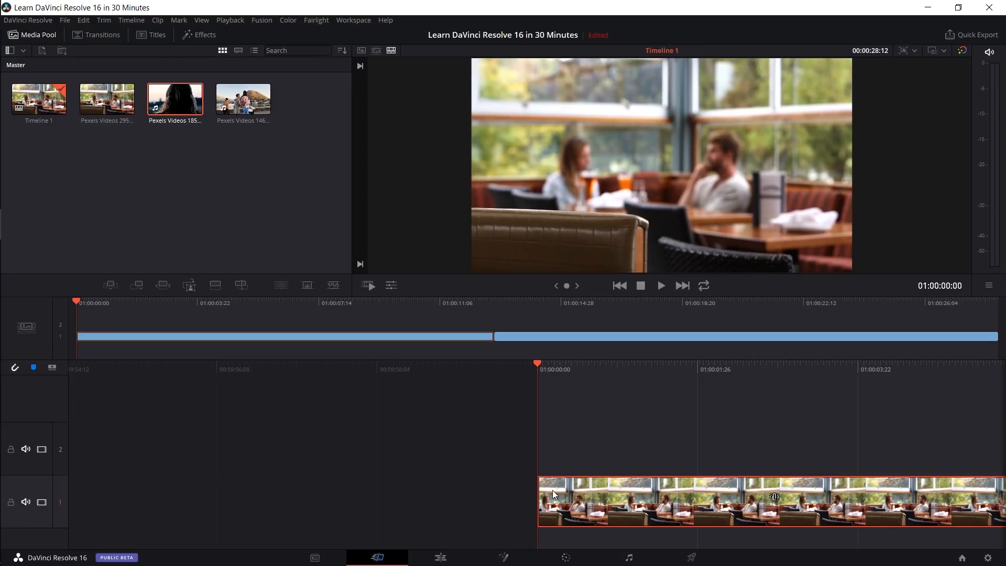
{"action": "left_click_drag", "start_coordinate": [540, 488], "coordinate": [540, 489]}
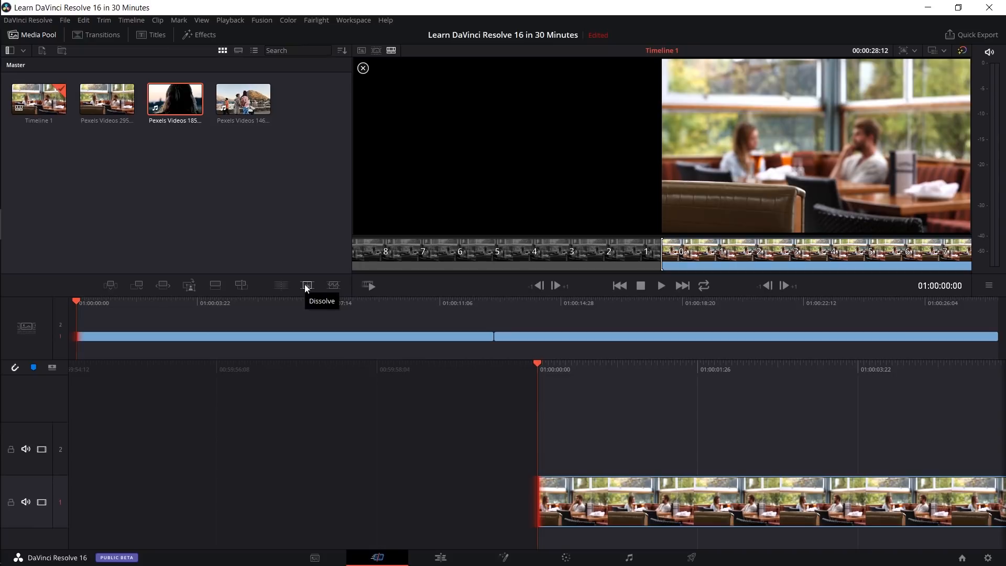
{"action": "left_click", "coordinate": [306, 287]}
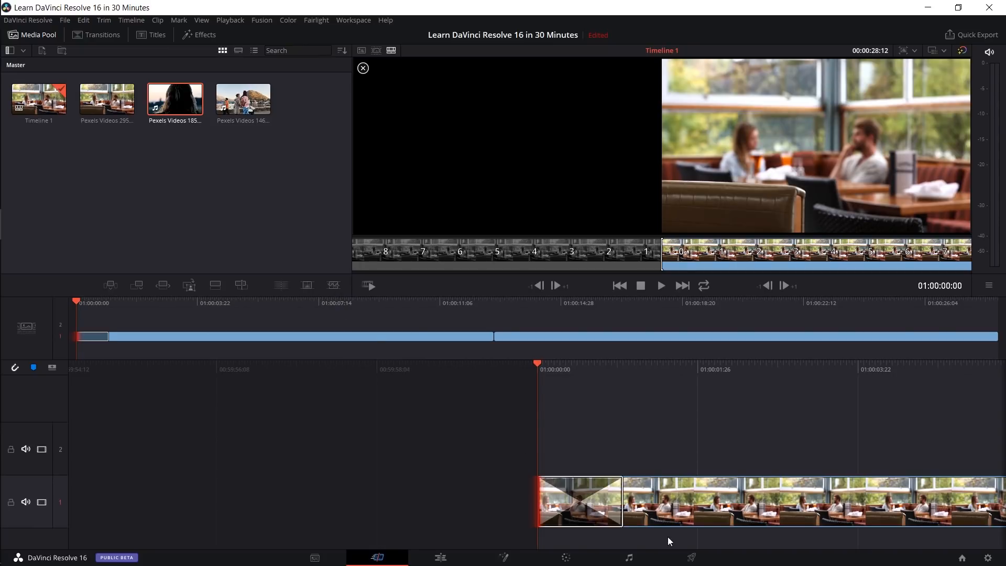
{"action": "left_click", "coordinate": [612, 502]}
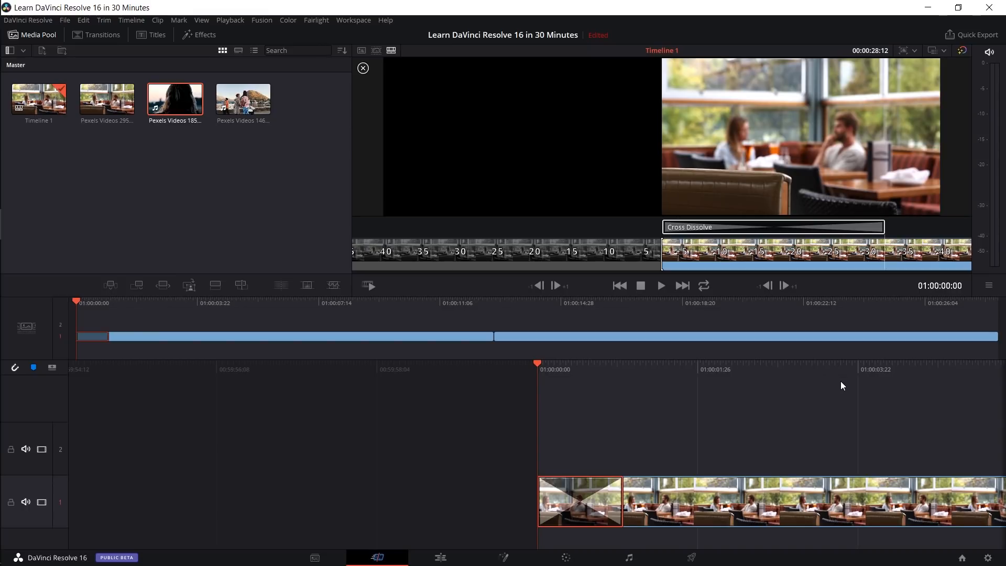
Step: Play the opening of the timeline several times to examine the fade-in on the restaurant clip
{"action": "left_click", "coordinate": [663, 285]}
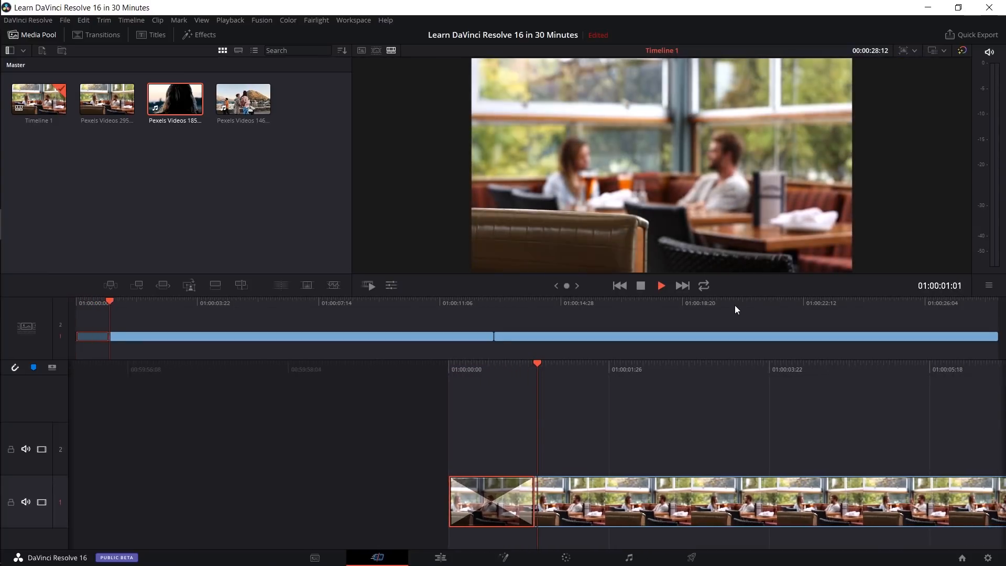
{"action": "key", "text": "space"}
{"action": "key", "text": "space"}
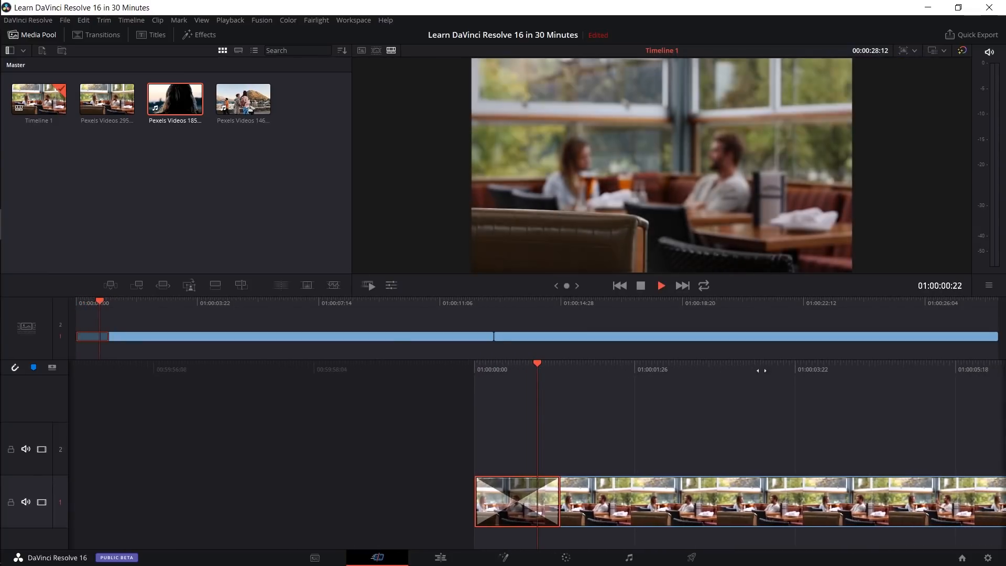
{"action": "key", "text": "space"}
{"action": "key", "text": "space"}
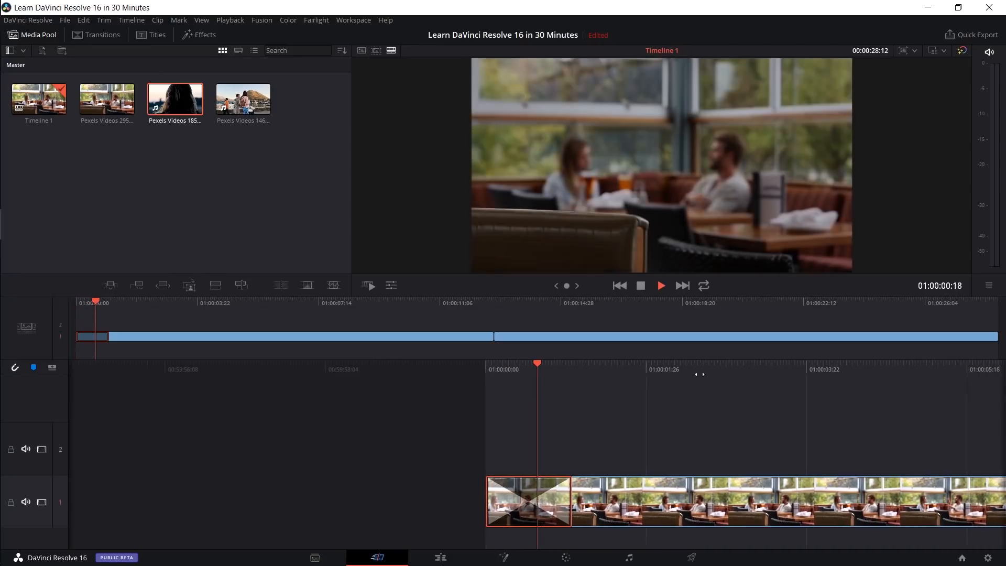
{"action": "key", "text": "space"}
{"action": "key", "text": "space"}
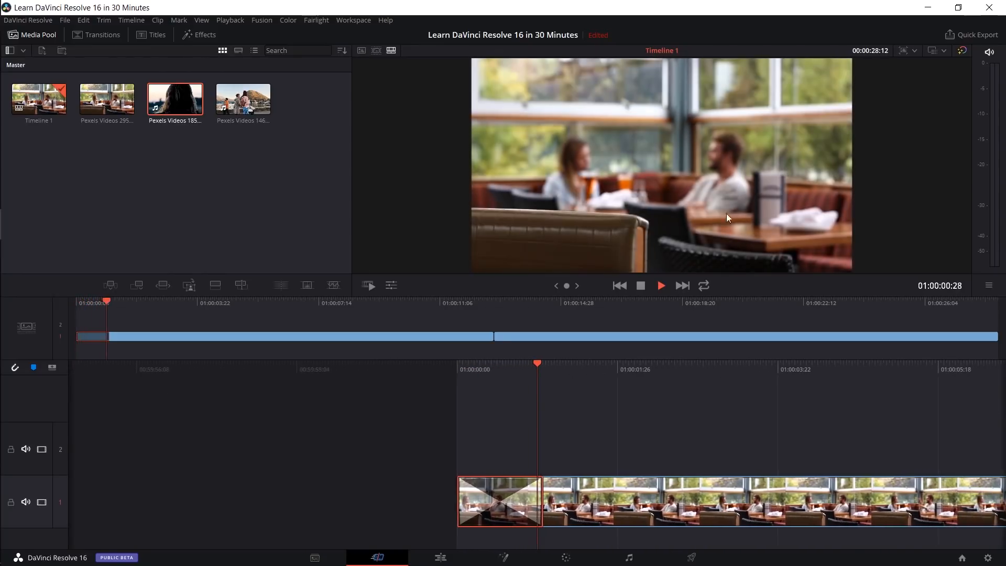
Step: Add a dissolve at the cut between the restaurant and photographer clips at 01:00:12:24
{"action": "left_click_drag", "start_coordinate": [516, 302], "coordinate": [492, 303]}
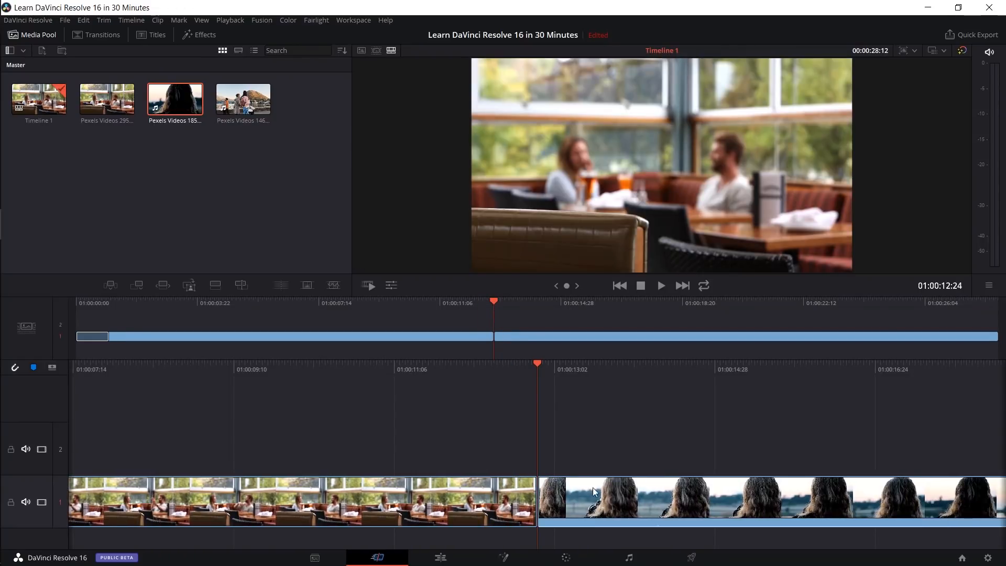
{"action": "left_click", "coordinate": [555, 507]}
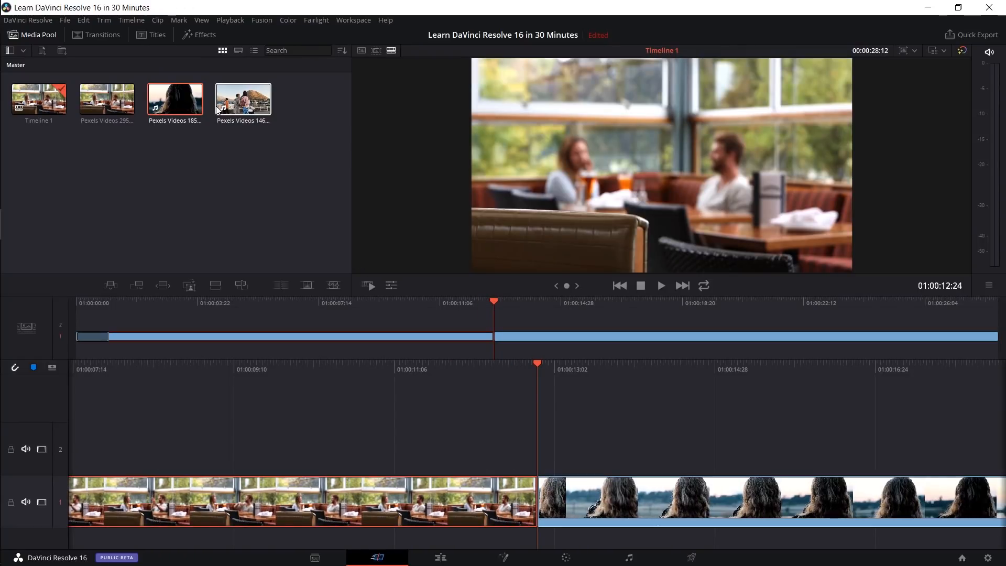
{"action": "left_click", "coordinate": [308, 286]}
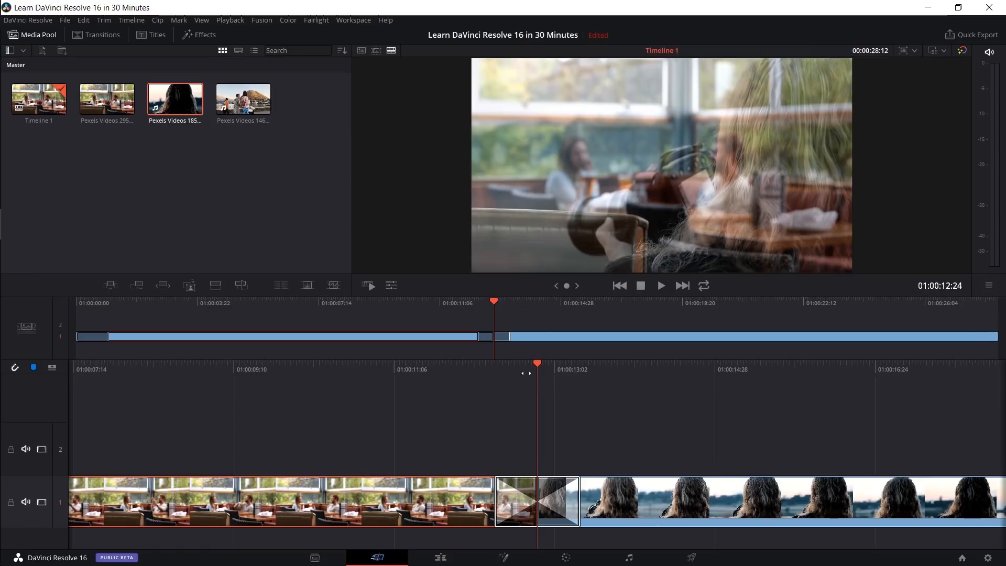
Step: Play the timeline from 01:00:11:26 through the dissolve between the restaurant and photographer clips
{"action": "left_click_drag", "start_coordinate": [539, 362], "coordinate": [575, 371]}
{"action": "left_click", "coordinate": [624, 445]}
{"action": "left_click", "coordinate": [334, 494]}
{"action": "left_click", "coordinate": [807, 493]}
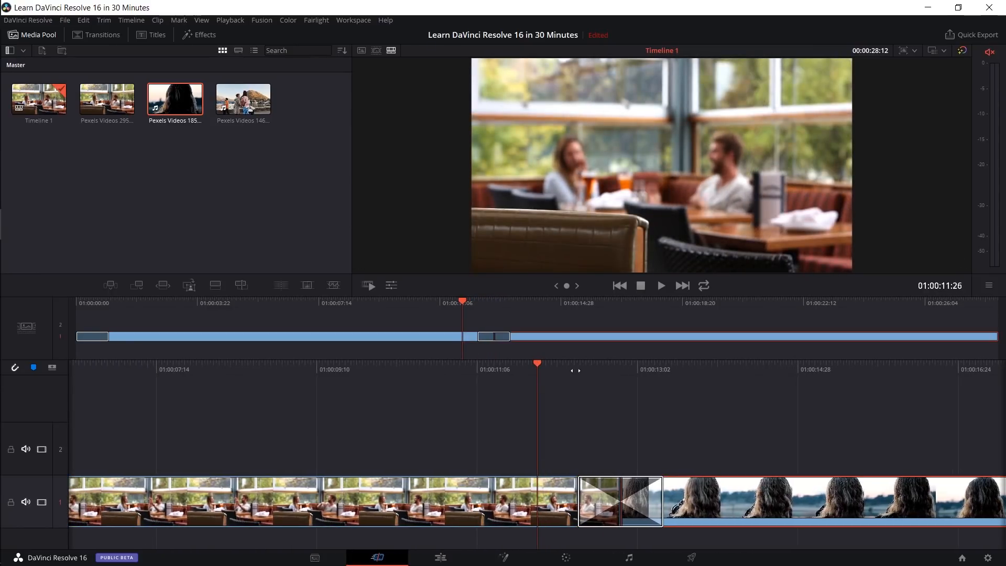
{"action": "key", "text": "space"}
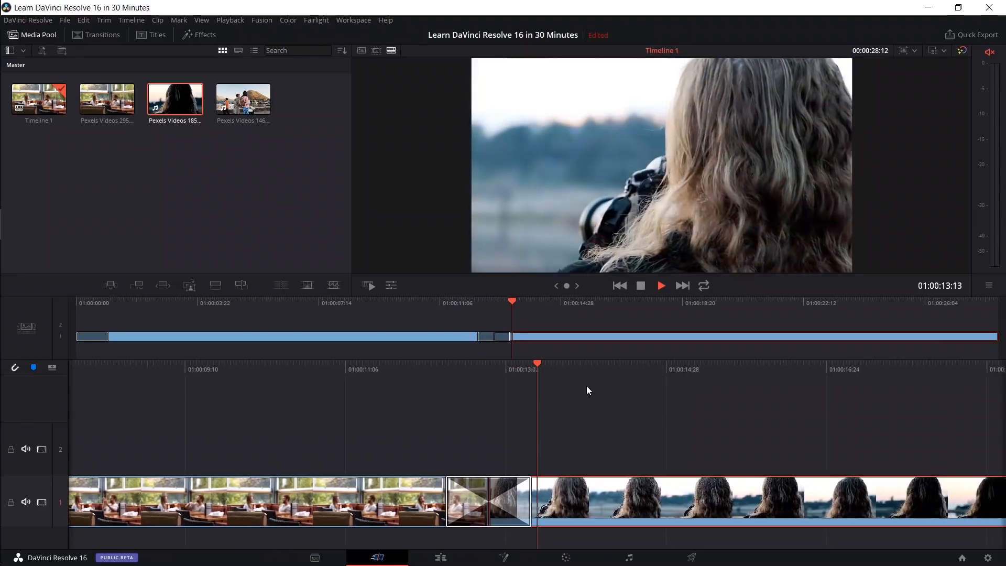
{"action": "key", "text": "space"}
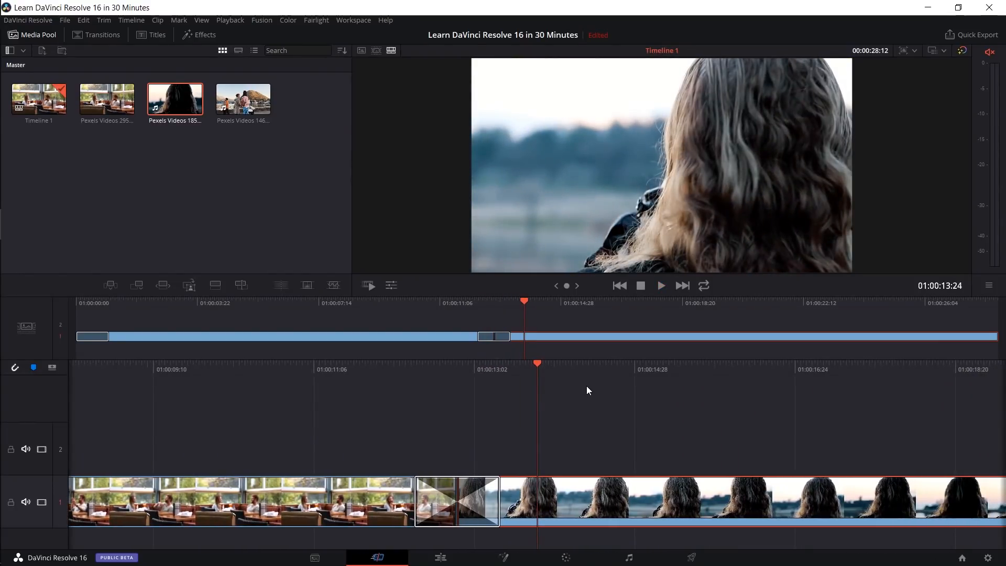
Step: Add a dissolve at the end of the photographer clip and review the closing fade-out
{"action": "left_click_drag", "start_coordinate": [923, 371], "coordinate": [439, 379]}
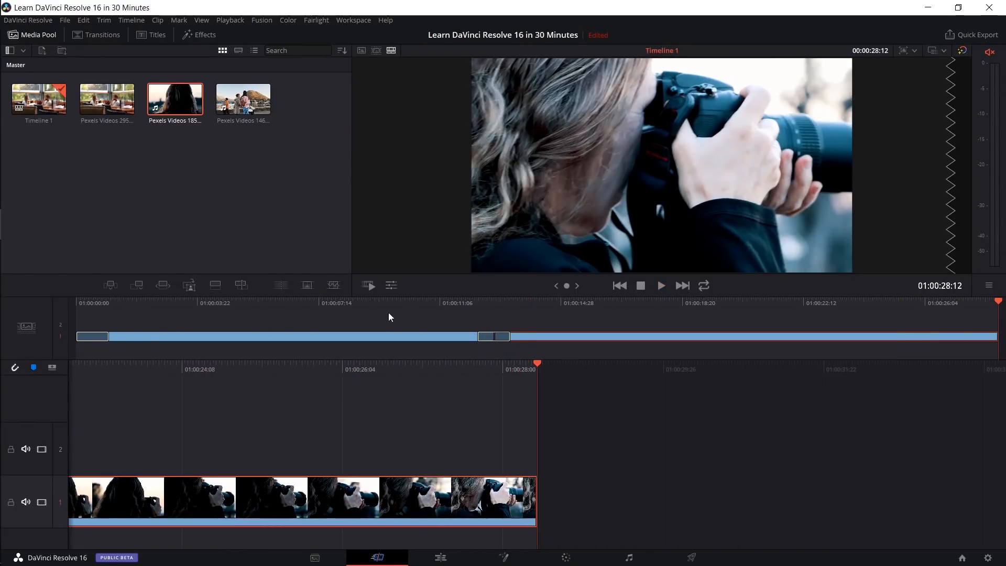
{"action": "left_click", "coordinate": [307, 285]}
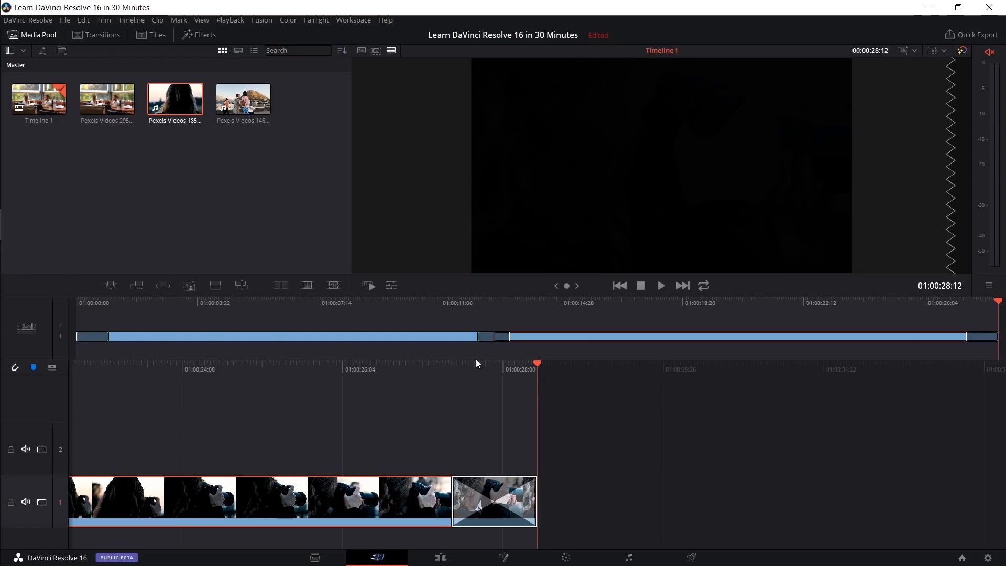
{"action": "left_click_drag", "start_coordinate": [474, 366], "coordinate": [608, 364]}
{"action": "key", "text": "space"}
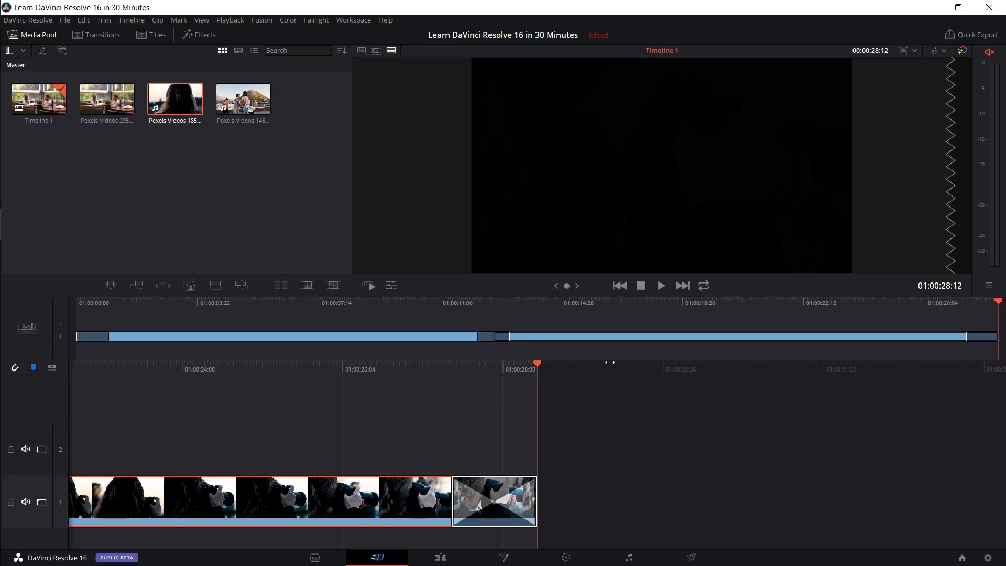
{"action": "left_click_drag", "start_coordinate": [569, 378], "coordinate": [612, 374]}
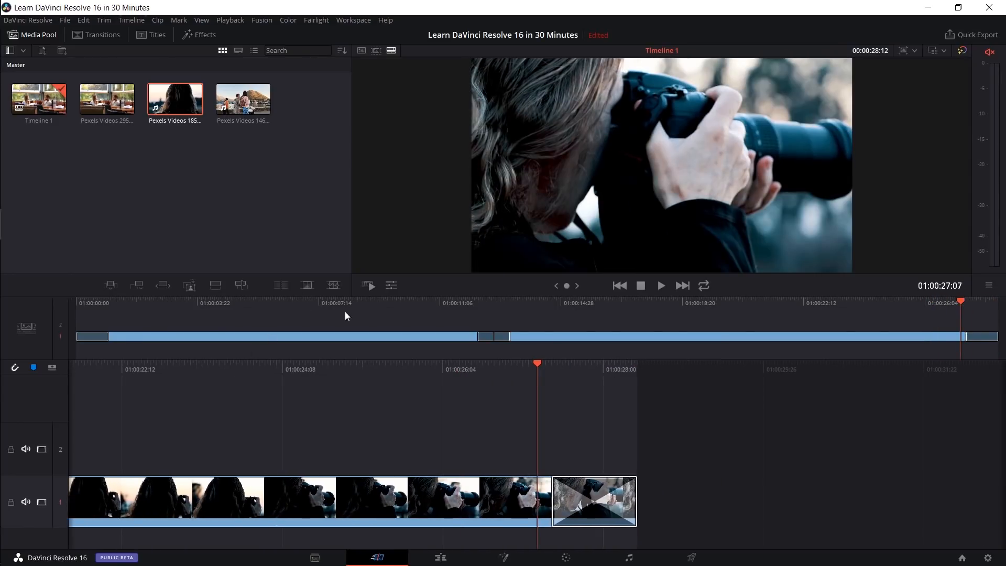
Step: Return the playhead to the restaurant clip, show its transform tools below the viewer, and move to 01:00:07:28
{"action": "left_click_drag", "start_coordinate": [467, 372], "coordinate": [521, 404]}
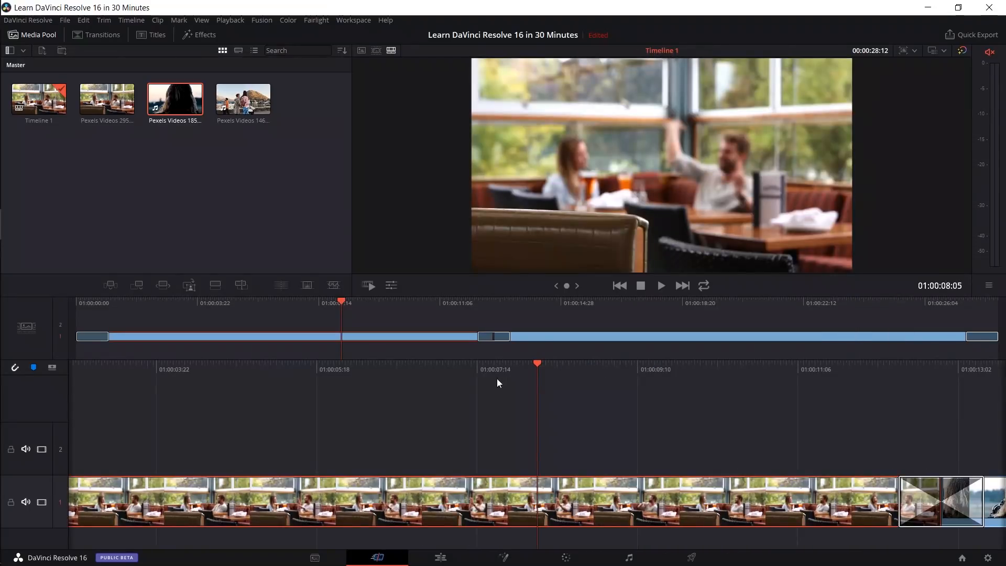
{"action": "left_click", "coordinate": [395, 285]}
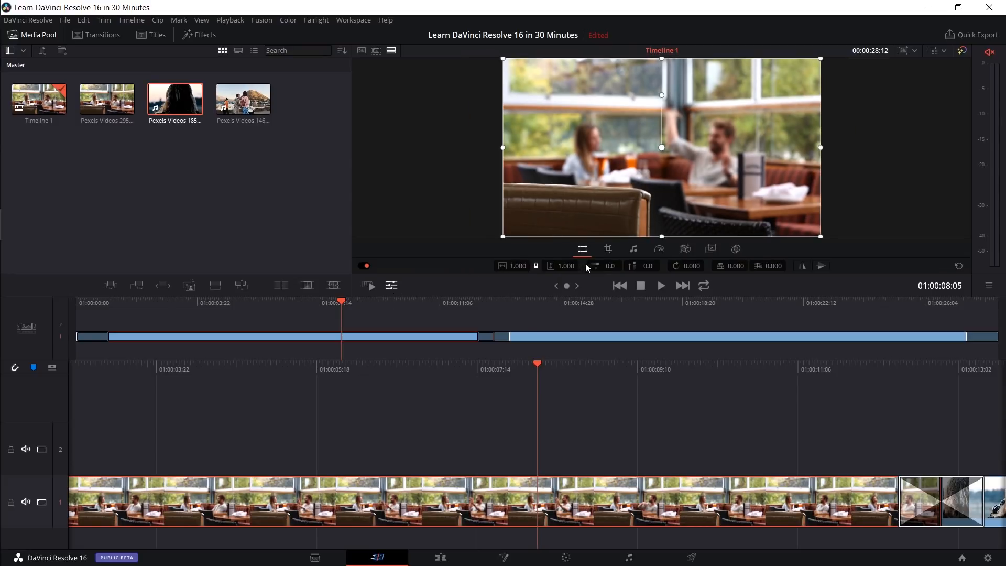
{"action": "left_click_drag", "start_coordinate": [549, 364], "coordinate": [569, 364]}
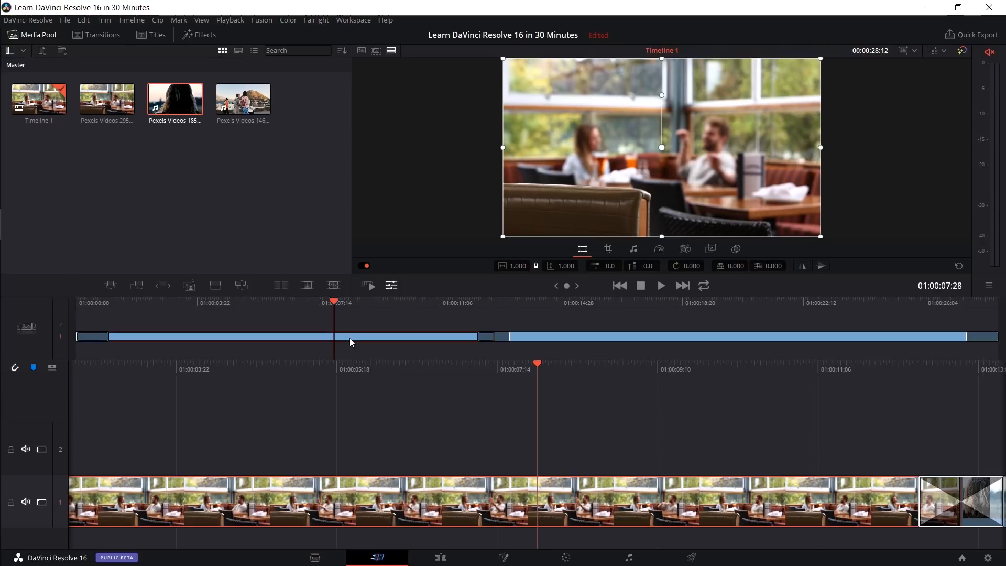
Step: Set the restaurant clip's linked horizontal and vertical zoom to 2
{"action": "left_click", "coordinate": [517, 267]}
{"action": "double_click", "coordinate": [516, 267]}
{"action": "type", "text": "2"}
{"action": "key", "text": "Return"}
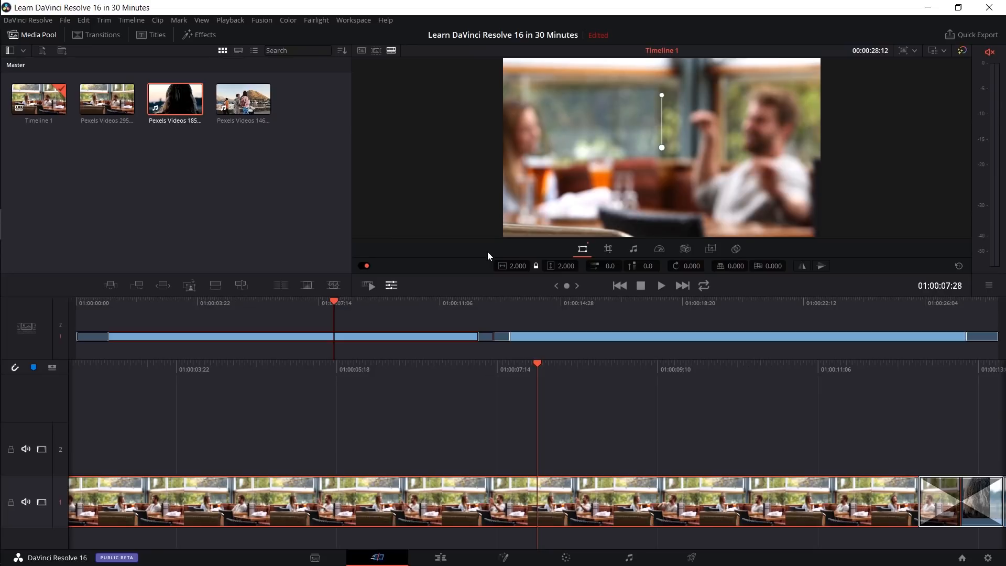
Step: Play the zoomed restaurant clip through the dissolve into the photographer clip, and move the playhead back to 01:00:11:05
{"action": "key", "text": "space"}
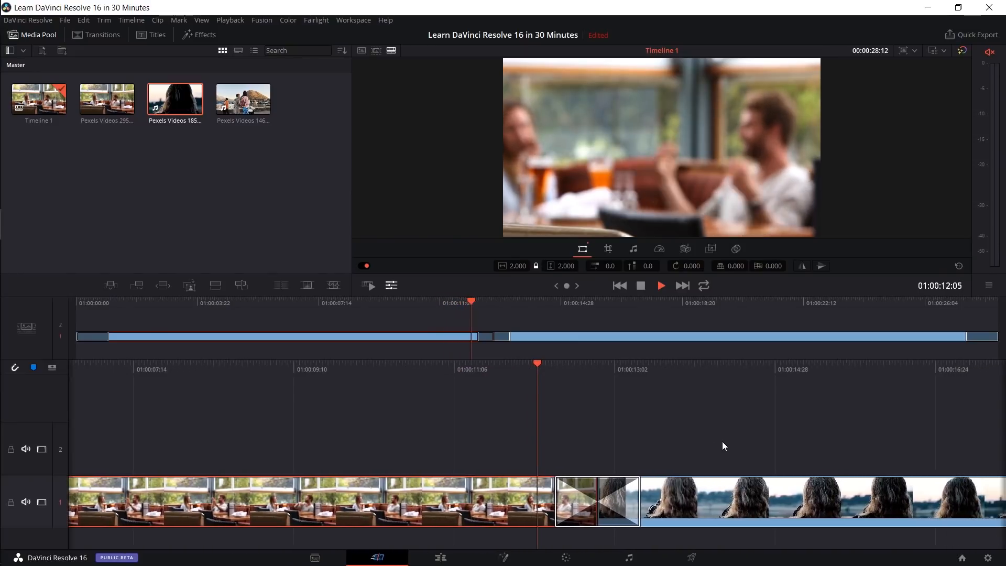
{"action": "key", "text": "space"}
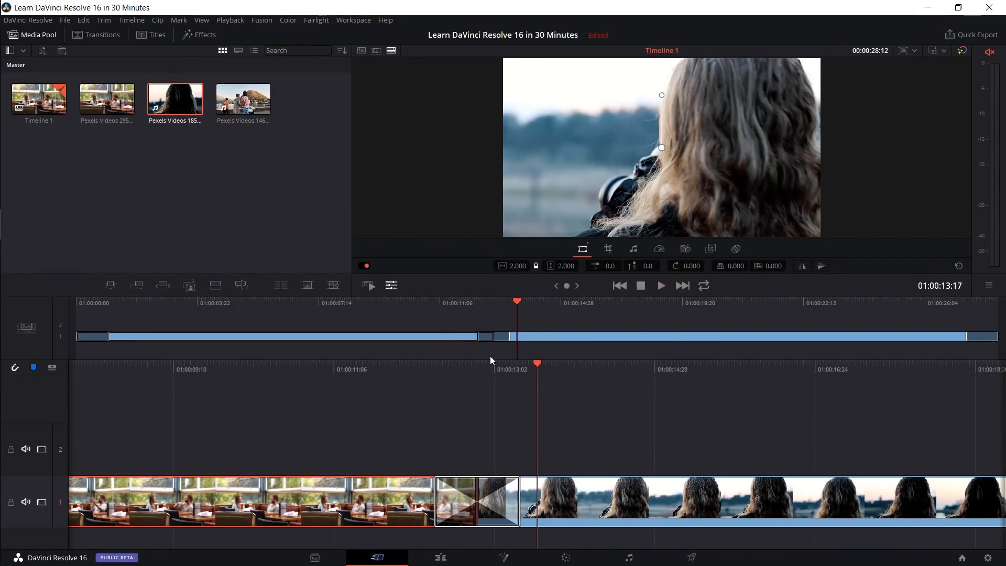
{"action": "left_click_drag", "start_coordinate": [478, 369], "coordinate": [685, 369]}
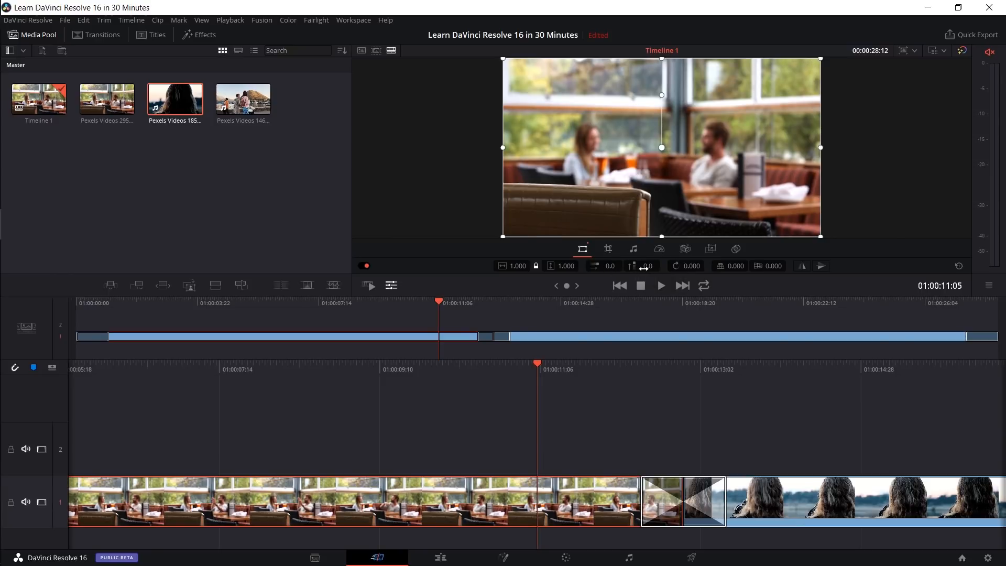
Step: Try cropping the restaurant clip from its left edge, and reset the left crop to 0
{"action": "left_click", "coordinate": [609, 249]}
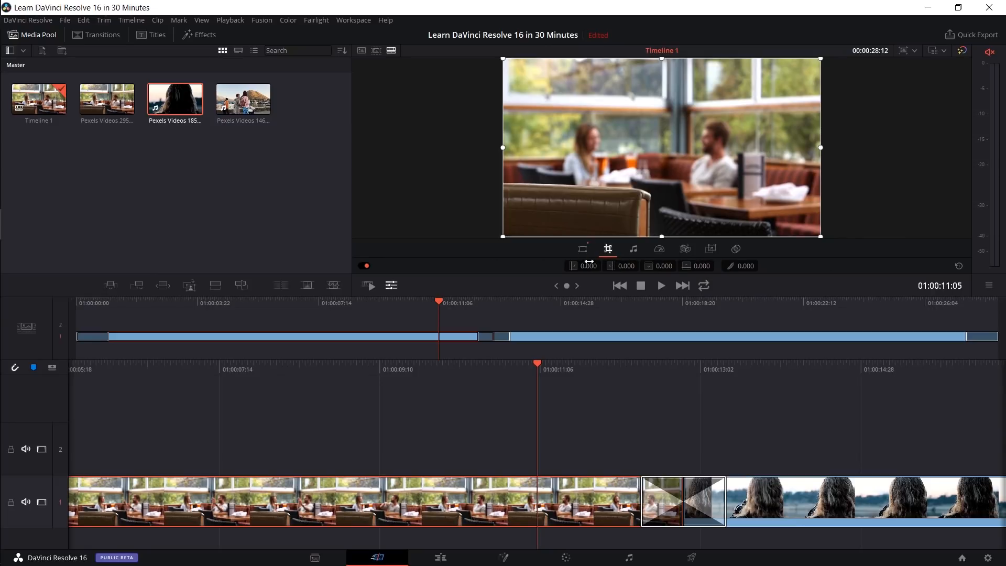
{"action": "mouse_move", "coordinate": [589, 262]}
{"action": "left_mouse_down"}
{"action": "mouse_move", "coordinate": [613, 262]}
{"action": "mouse_move", "coordinate": [588, 266]}
{"action": "left_mouse_up"}
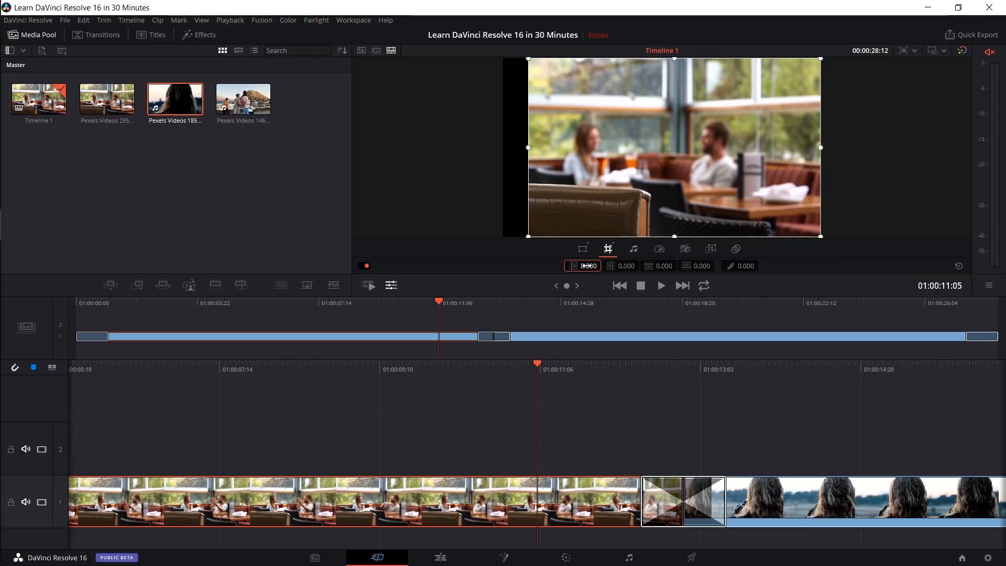
{"action": "left_click", "coordinate": [588, 265]}
{"action": "type", "text": "0"}
{"action": "key", "text": "Return"}
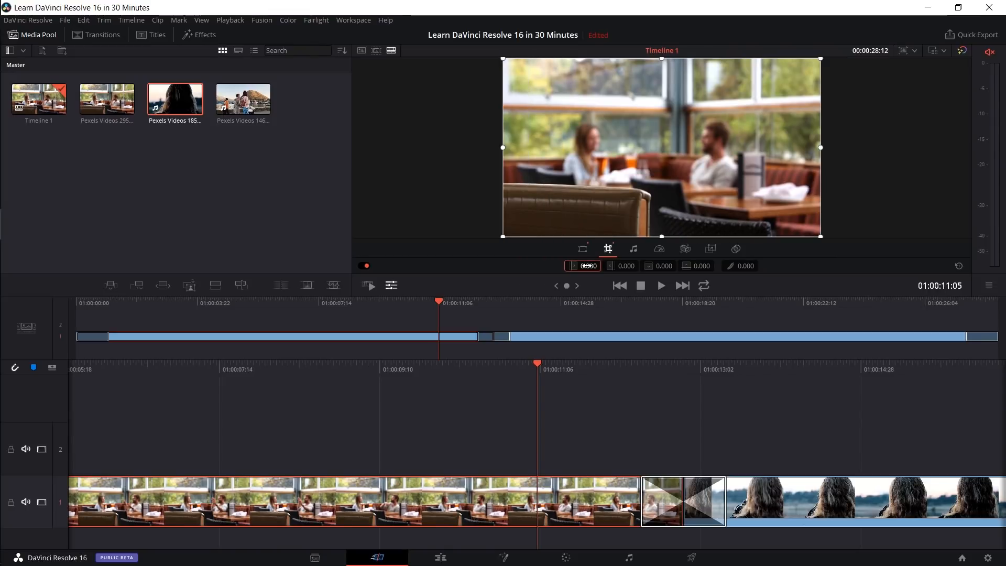
Step: Set the restaurant clip's speed to 1.5
{"action": "left_click", "coordinate": [656, 251]}
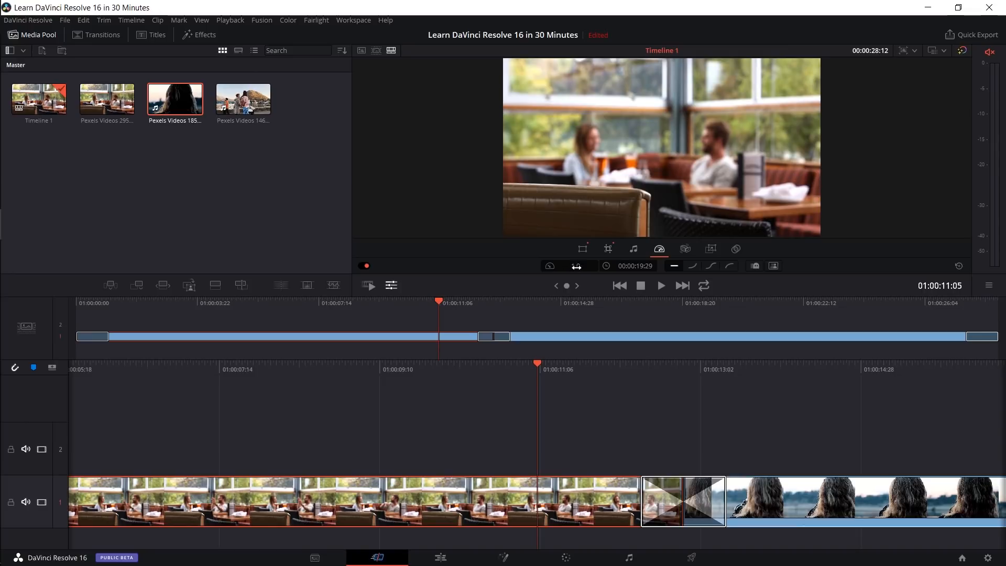
{"action": "left_click_drag", "start_coordinate": [569, 265], "coordinate": [582, 266]}
{"action": "left_click_drag", "start_coordinate": [576, 266], "coordinate": [582, 266]}
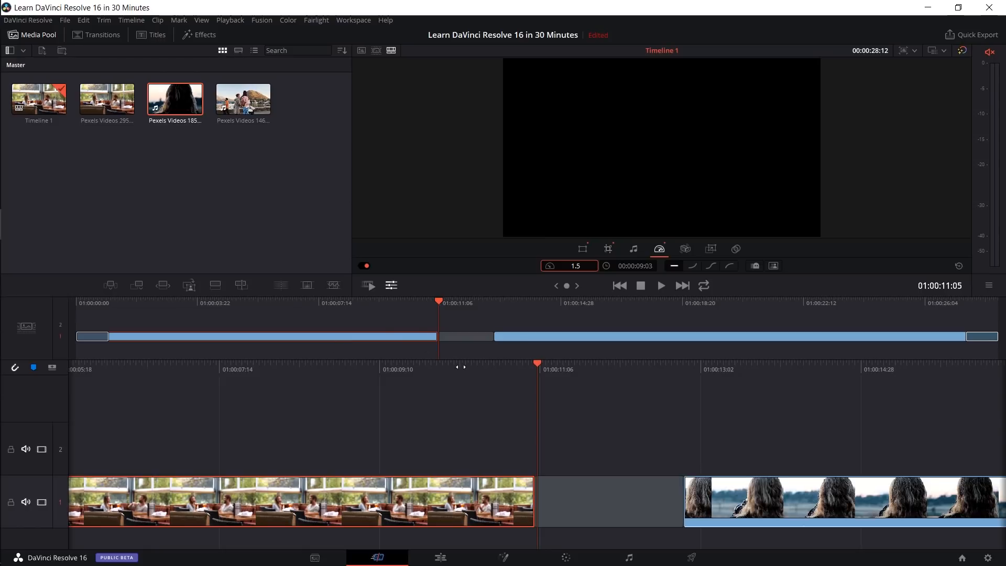
Step: Play back the sped-up restaurant clip from before its end, and undo the speed change
{"action": "left_click_drag", "start_coordinate": [466, 367], "coordinate": [908, 359]}
{"action": "key", "text": "space"}
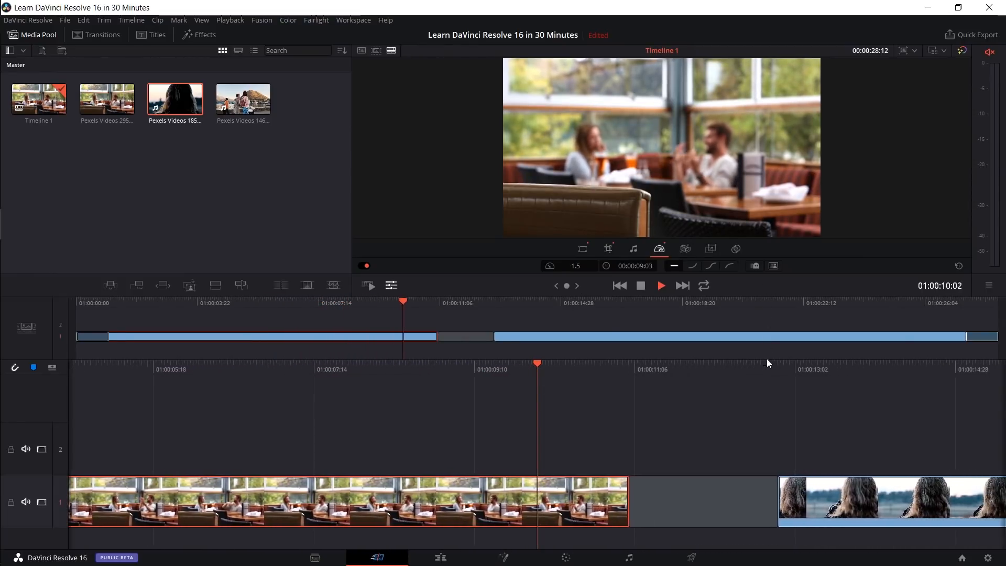
{"action": "key", "text": "space"}
{"action": "key", "text": "ctrl+z"}
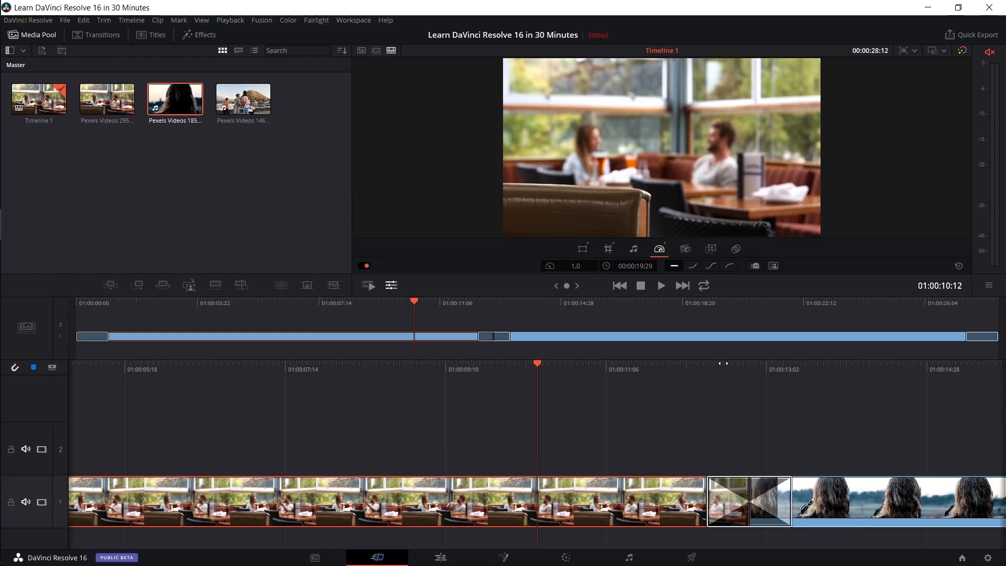
Step: Scrub through the dissolve and back to 01:00:10:28, and show the restaurant clip's Stabilizer and Lens Correction options
{"action": "left_click_drag", "start_coordinate": [719, 362], "coordinate": [498, 365]}
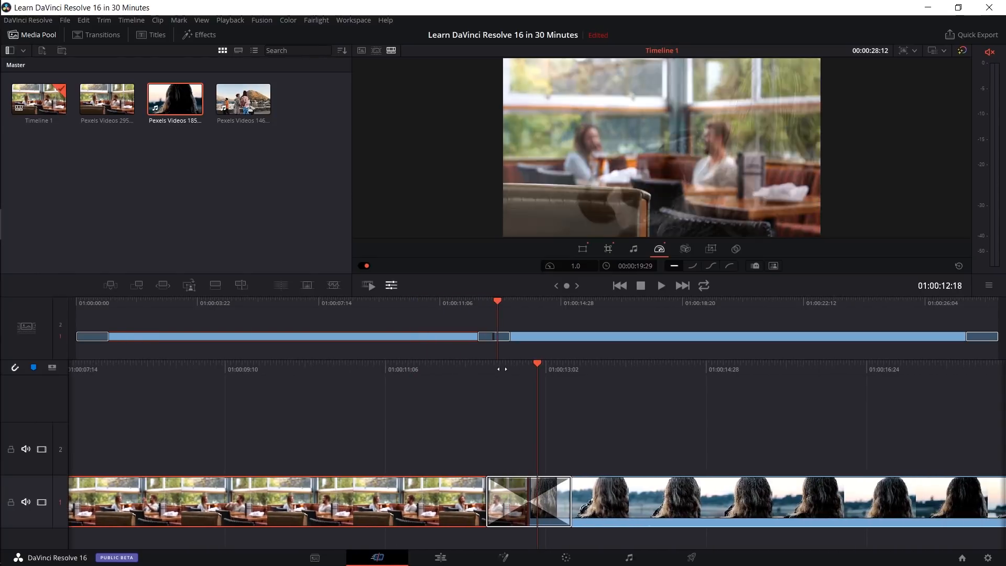
{"action": "left_click", "coordinate": [686, 249]}
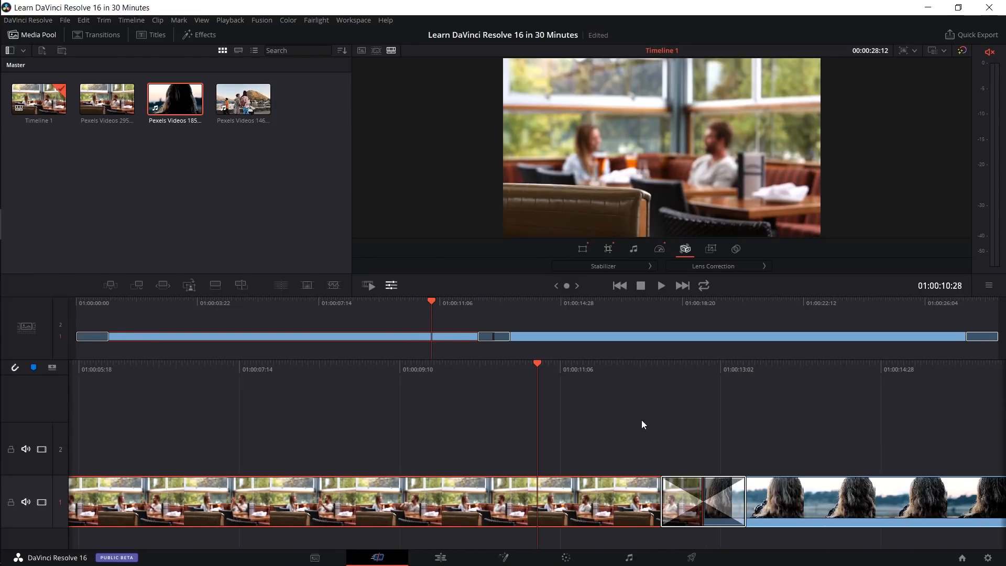
Step: Browse the Cut page's available video transitions, Fusion titles and ResolveFX effects
{"action": "left_click", "coordinate": [100, 38]}
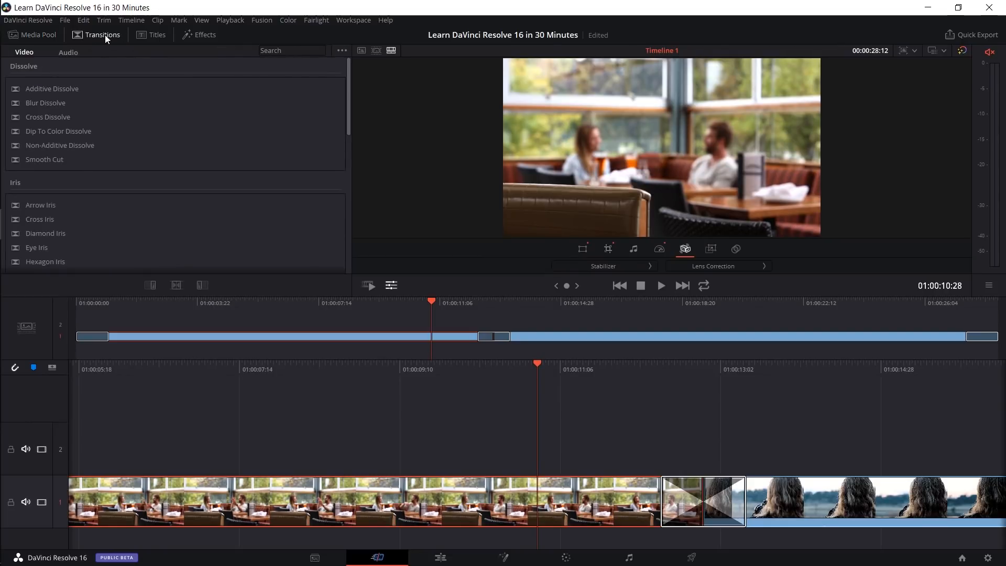
{"action": "mouse_move", "coordinate": [141, 101]}
{"action": "left_mouse_down"}
{"action": "mouse_move", "coordinate": [439, 204]}
{"action": "mouse_move", "coordinate": [614, 507]}
{"action": "mouse_move", "coordinate": [676, 495]}
{"action": "mouse_move", "coordinate": [717, 513]}
{"action": "mouse_move", "coordinate": [130, 123]}
{"action": "mouse_move", "coordinate": [126, 105]}
{"action": "left_mouse_up"}
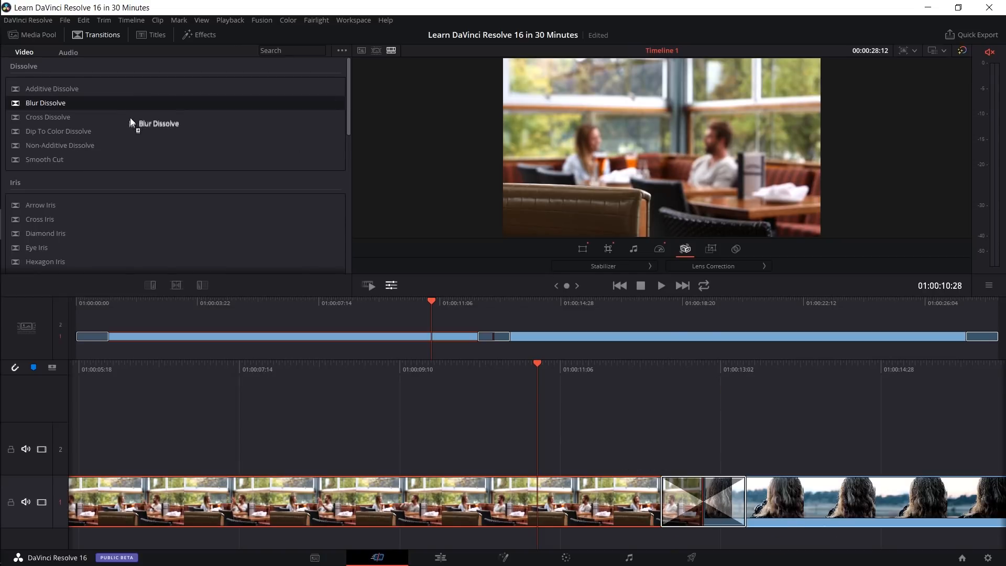
{"action": "scroll", "coordinate": [153, 162], "scroll_direction": "down", "scroll_amount": 5}
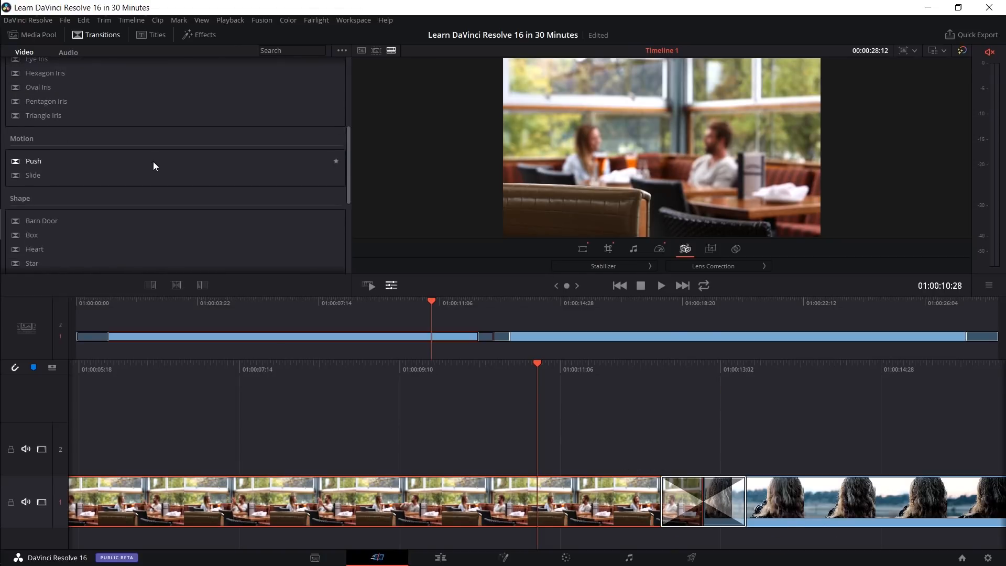
{"action": "scroll", "coordinate": [154, 161], "scroll_direction": "down", "scroll_amount": 3}
{"action": "left_click", "coordinate": [151, 34]}
{"action": "scroll", "coordinate": [157, 100], "scroll_direction": "up", "scroll_amount": 2}
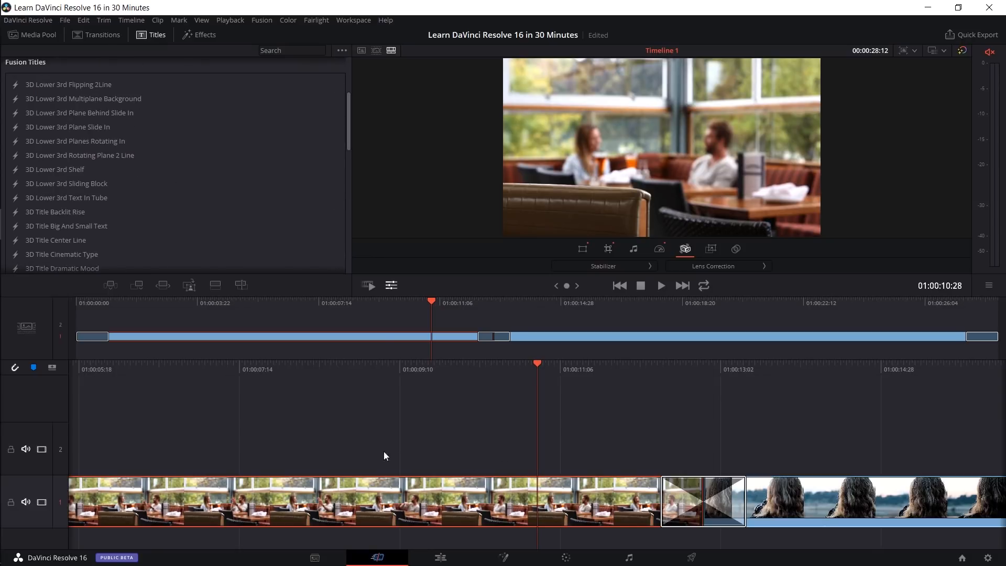
{"action": "left_click", "coordinate": [194, 35]}
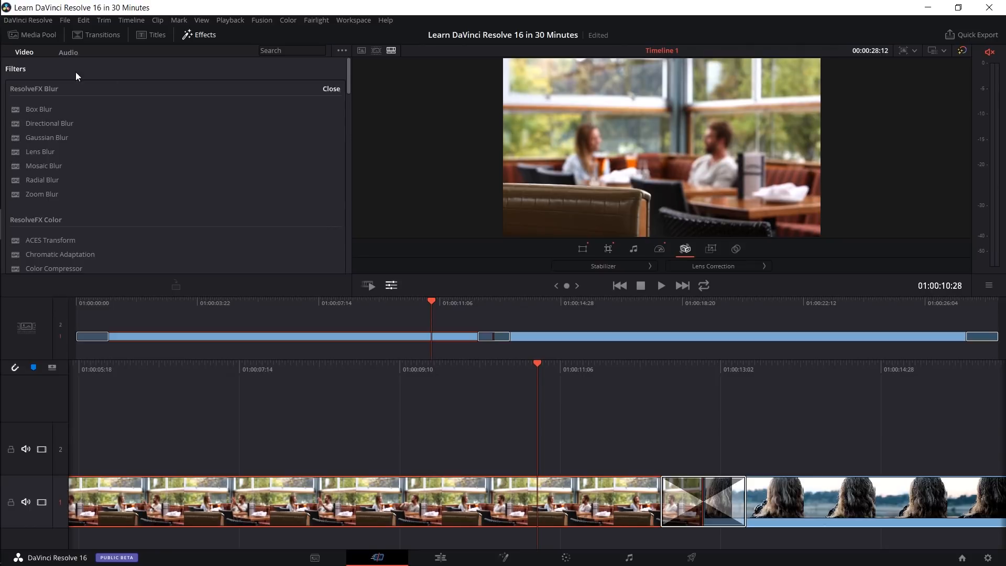
Step: Switch to the Edit page, look through the clips in the media pool, and enlarge the viewer image slightly
{"action": "left_click", "coordinate": [440, 557]}
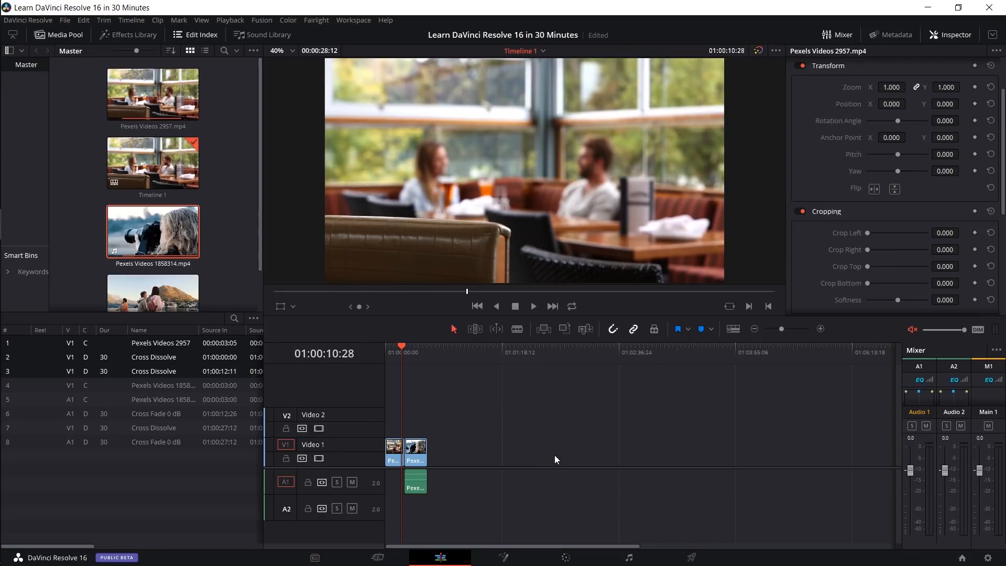
{"action": "scroll", "coordinate": [159, 113], "scroll_direction": "down", "scroll_amount": 3}
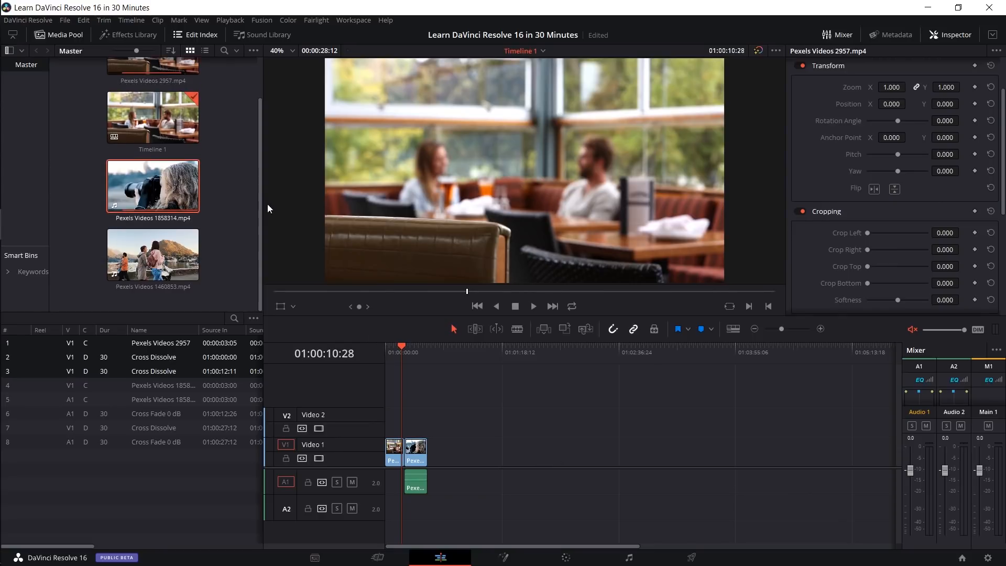
{"action": "scroll", "coordinate": [267, 204], "scroll_direction": "up", "scroll_amount": 2}
{"action": "scroll", "coordinate": [269, 213], "scroll_direction": "down", "scroll_amount": 1}
{"action": "scroll", "coordinate": [248, 154], "scroll_direction": "up", "scroll_amount": 3}
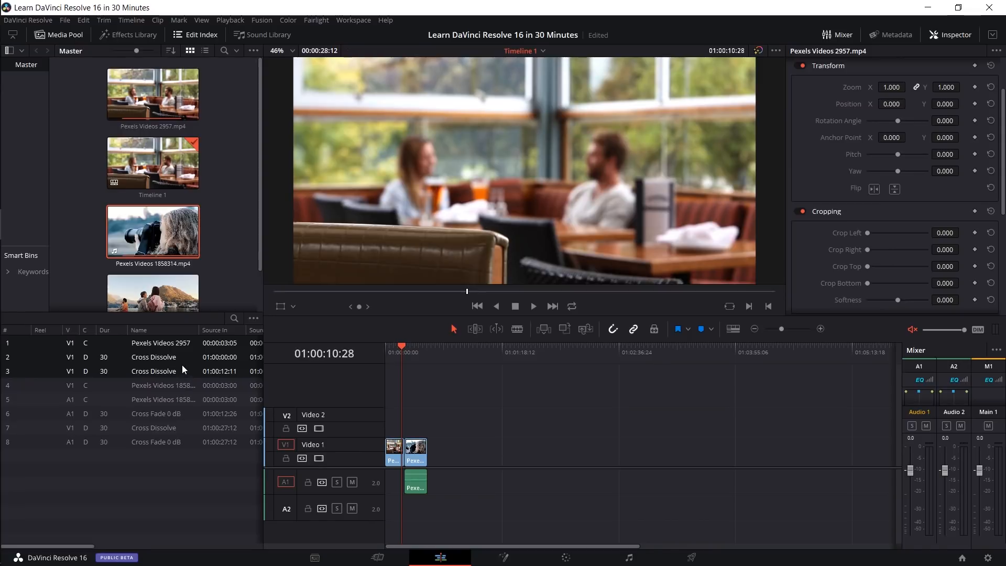
Step: Jump to the clips, dissolves and final audio cross fade through the Edit Index entries, and hide the index
{"action": "left_click", "coordinate": [172, 359]}
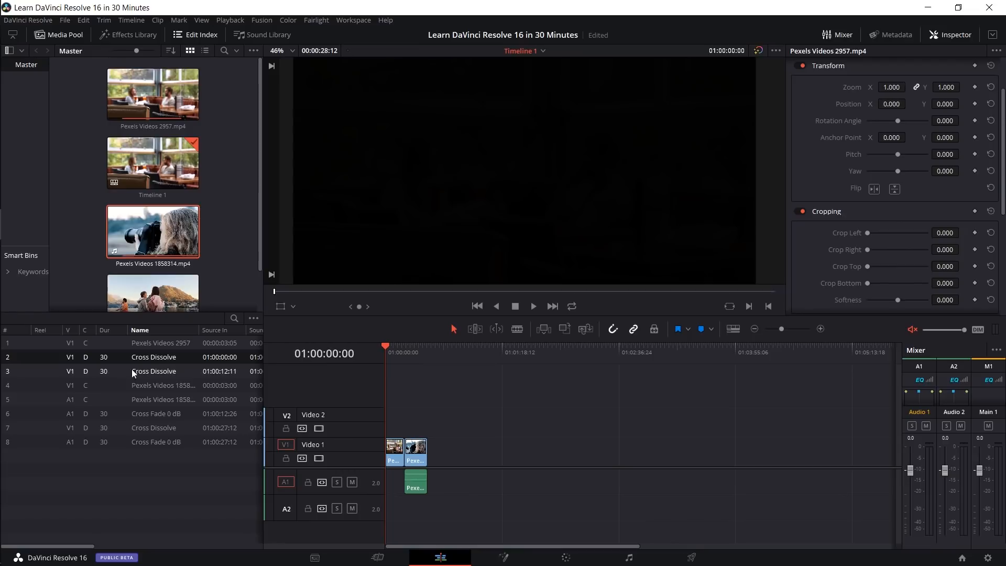
{"action": "left_click", "coordinate": [170, 373]}
{"action": "left_click", "coordinate": [169, 386]}
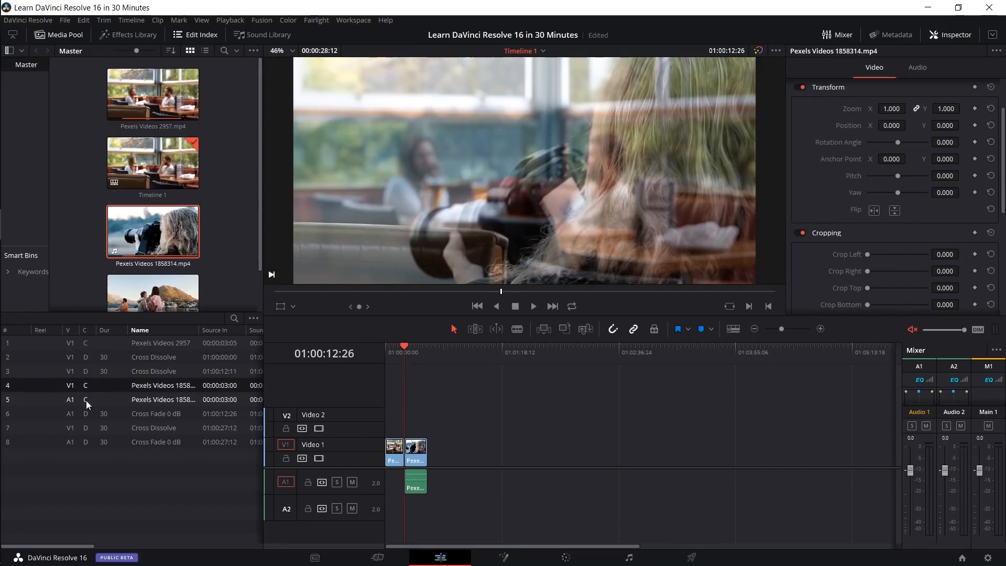
{"action": "left_click", "coordinate": [184, 347]}
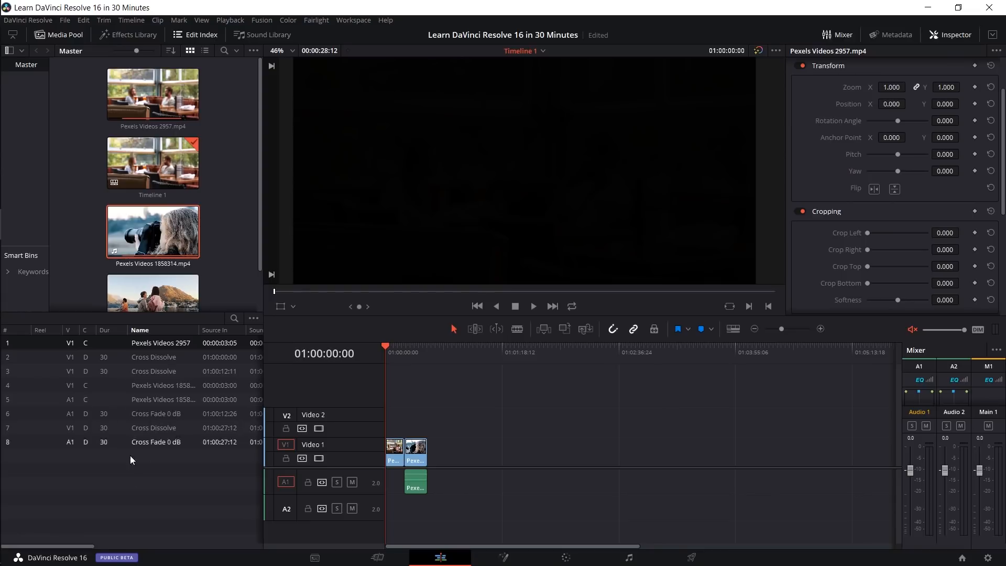
{"action": "left_click", "coordinate": [123, 444]}
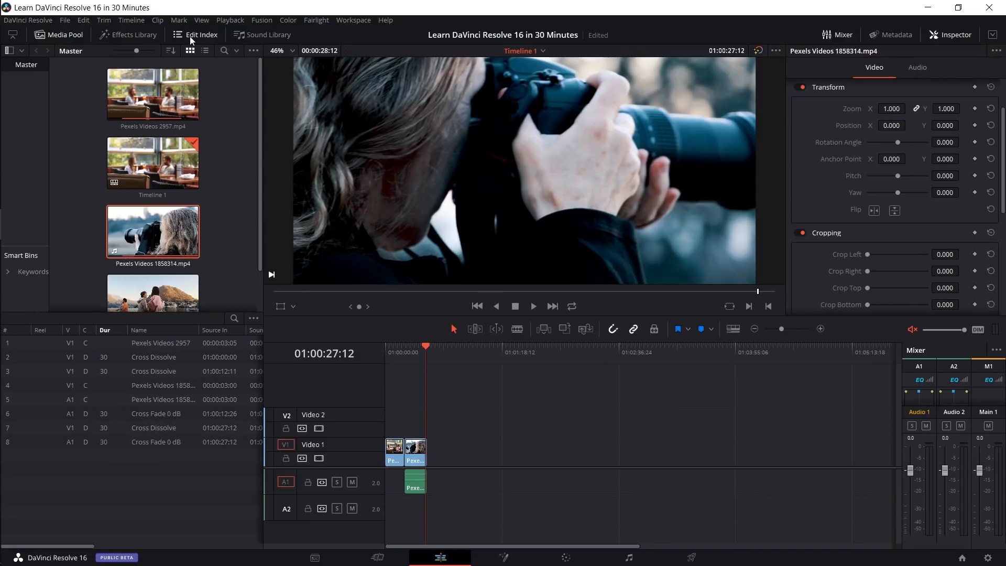
{"action": "left_click", "coordinate": [189, 36]}
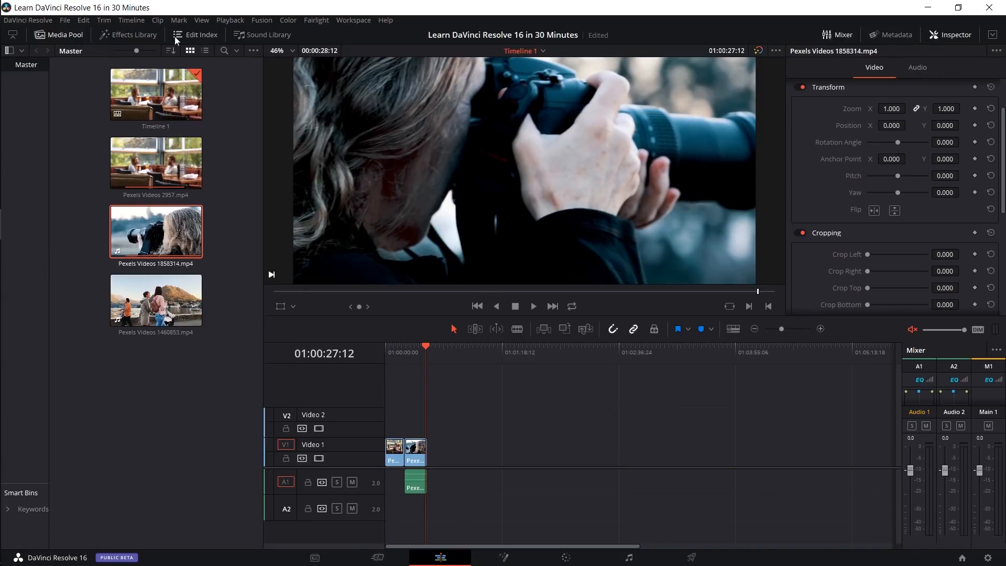
Step: Show the Effects Library on the Edit page and compare it with the Cut page's titles, transitions and effects
{"action": "left_click", "coordinate": [144, 36]}
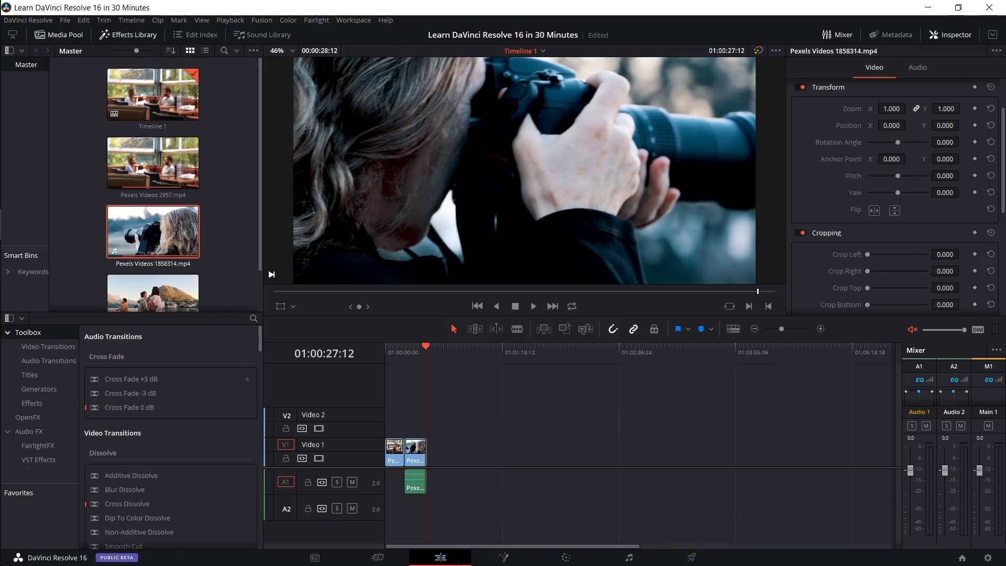
{"action": "left_click", "coordinate": [391, 561]}
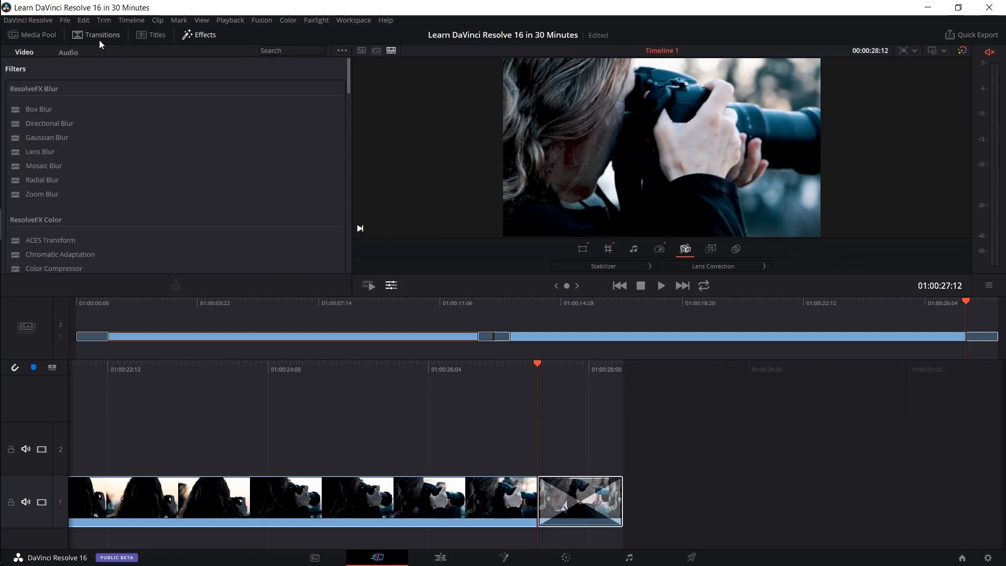
{"action": "left_click", "coordinate": [158, 36]}
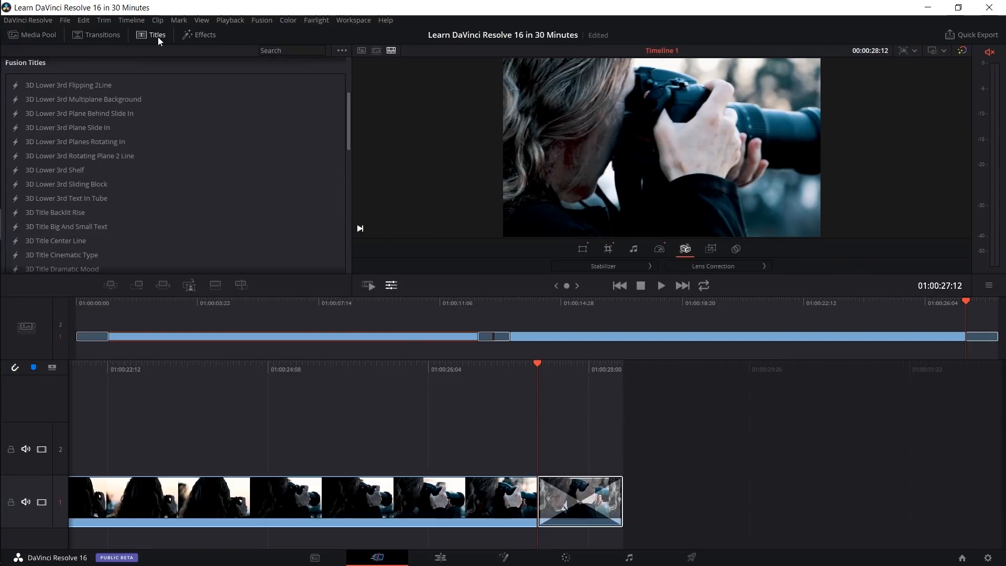
{"action": "left_click", "coordinate": [96, 35]}
{"action": "left_click", "coordinate": [197, 35]}
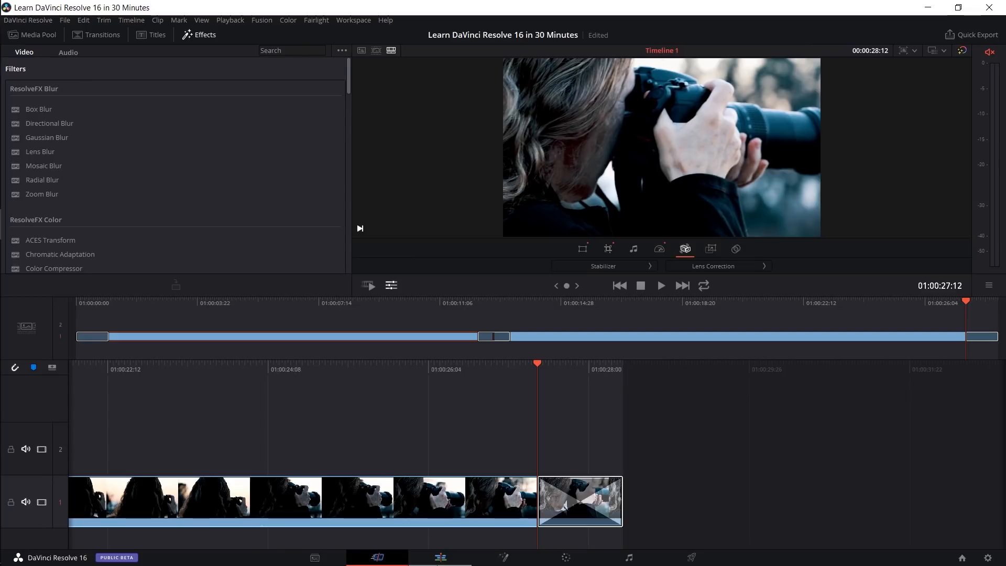
{"action": "left_click", "coordinate": [440, 558]}
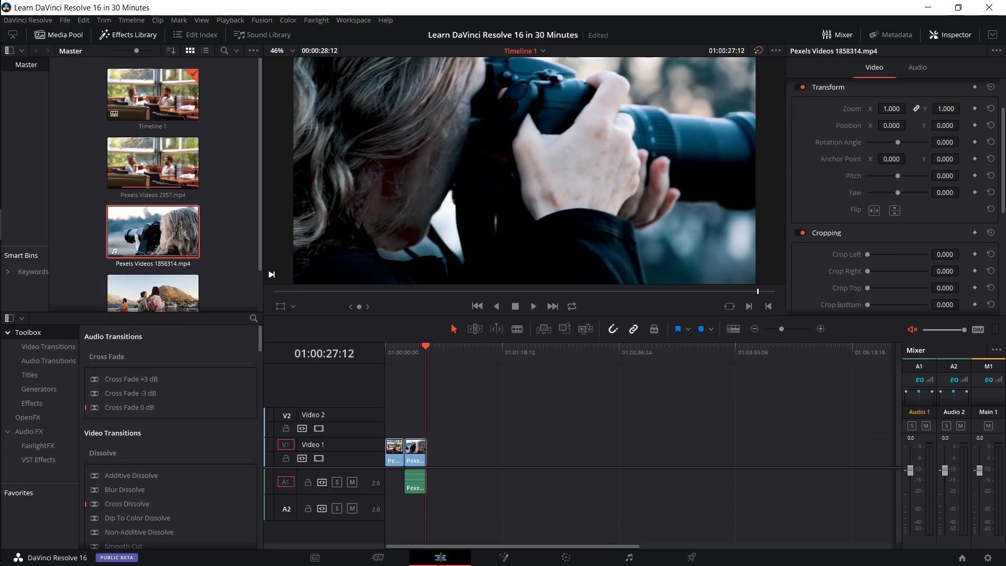
Step: Examine the video transitions, audio transitions and titles offered in the Effects Library
{"action": "left_click", "coordinate": [55, 349]}
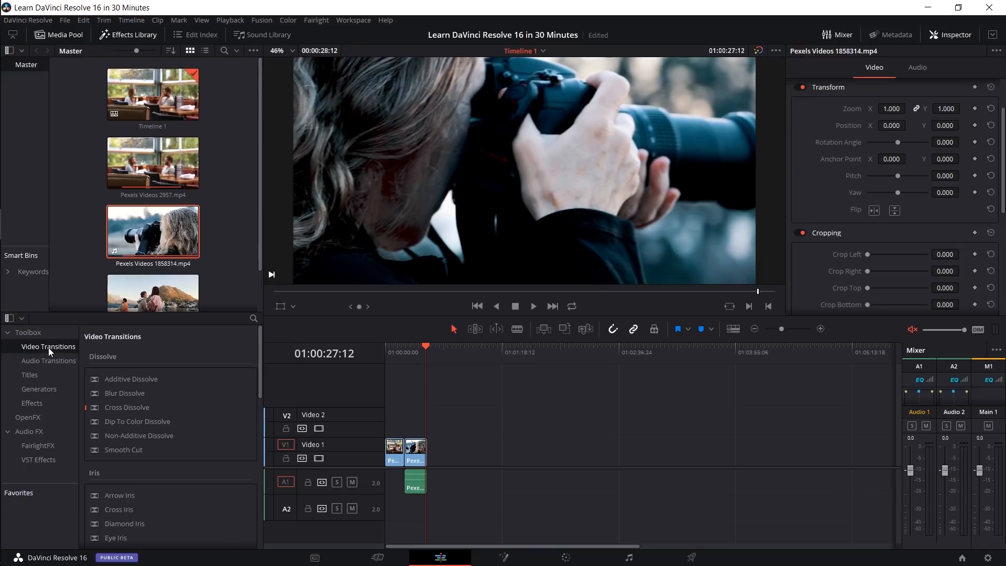
{"action": "left_click", "coordinate": [58, 362]}
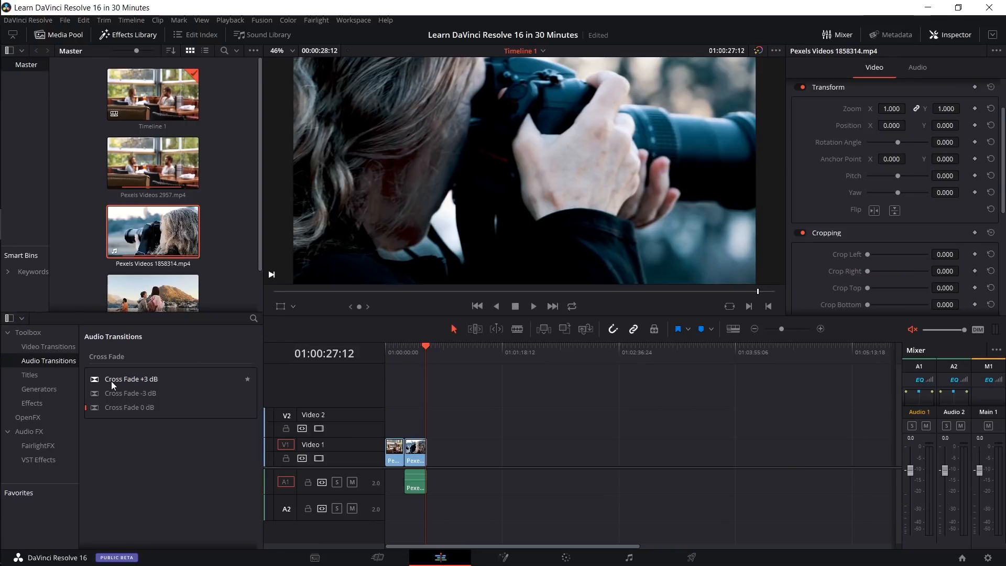
{"action": "left_click", "coordinate": [59, 376]}
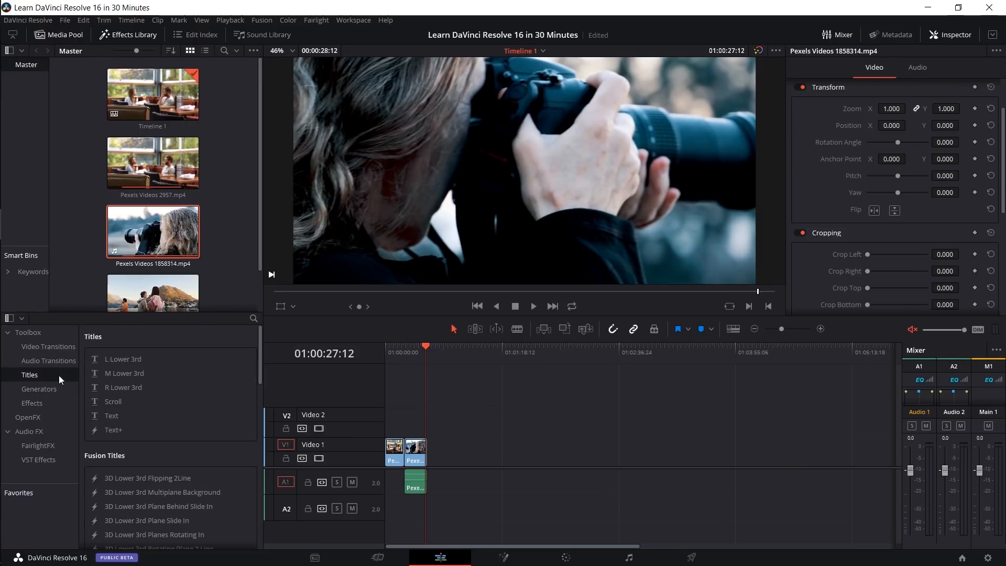
{"action": "scroll", "coordinate": [189, 429], "scroll_direction": "down", "scroll_amount": 15}
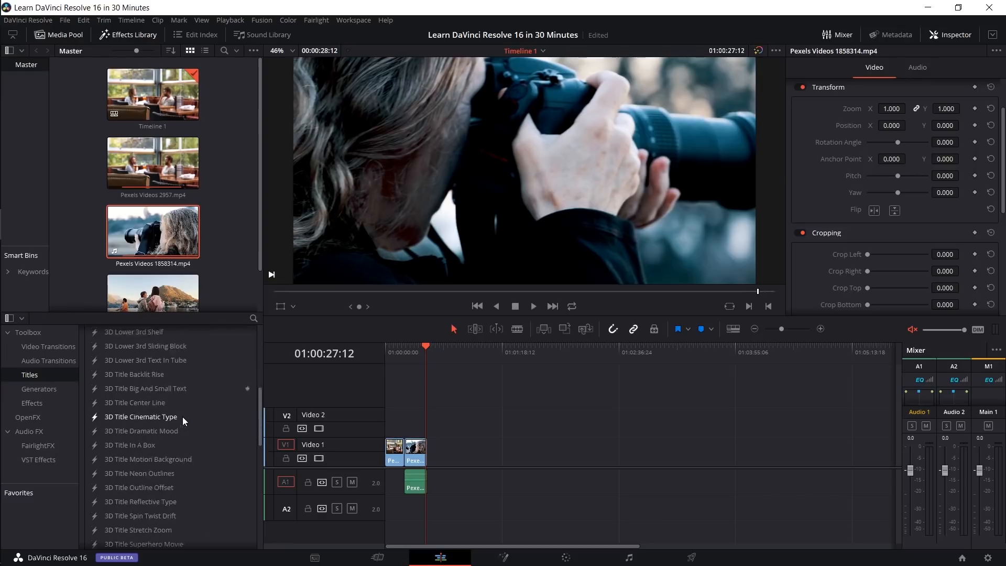
{"action": "scroll", "coordinate": [184, 418], "scroll_direction": "up", "scroll_amount": 10}
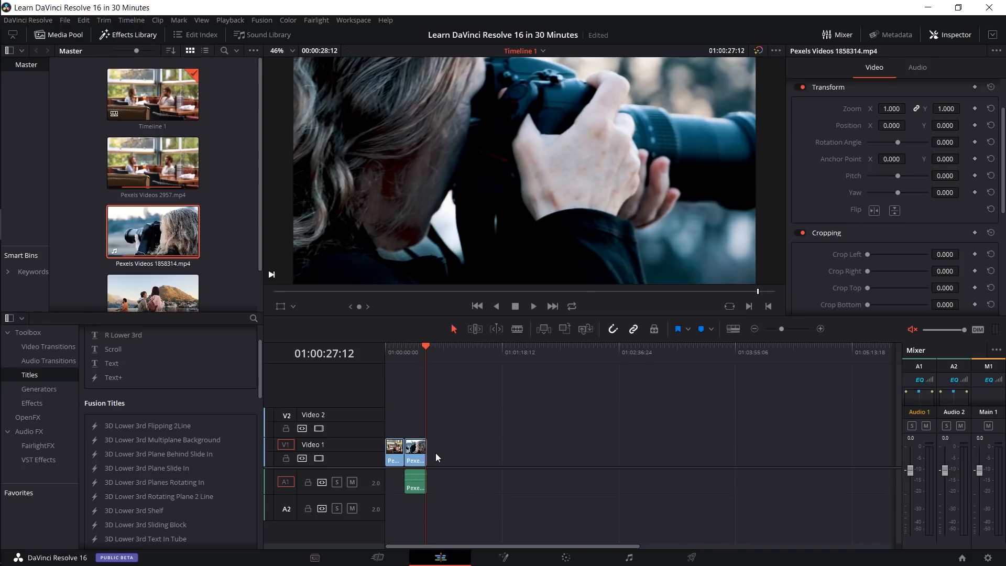
Step: Show the Effects category of the library and select Fusion Composition, followed by Adjustment Clip
{"action": "left_click", "coordinate": [33, 403]}
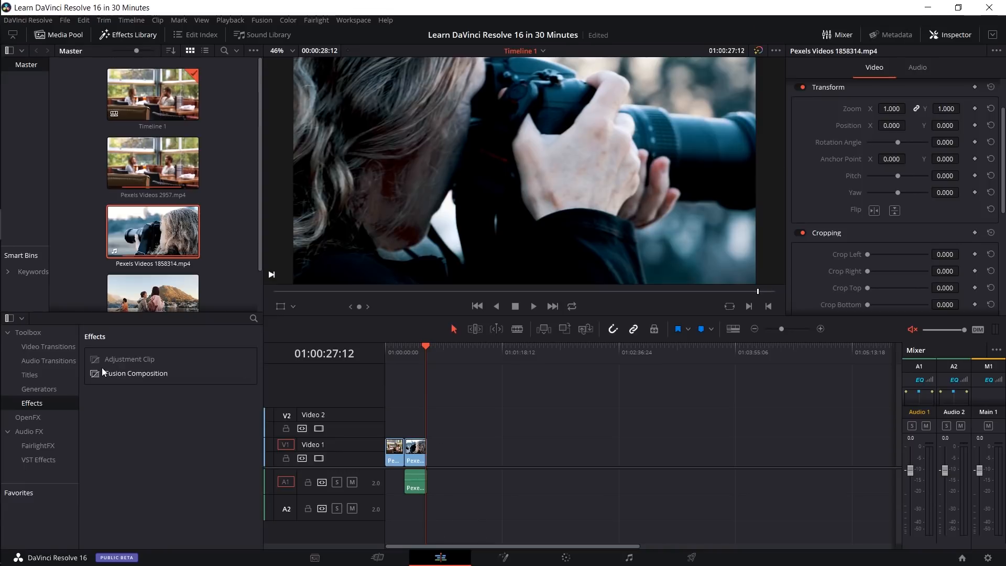
{"action": "left_click", "coordinate": [121, 378]}
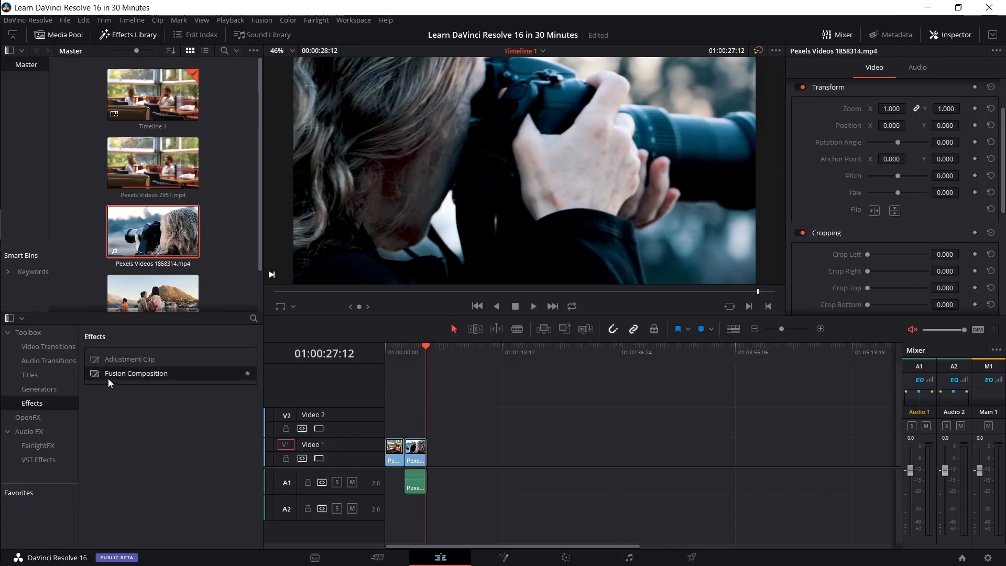
{"action": "left_click", "coordinate": [146, 360]}
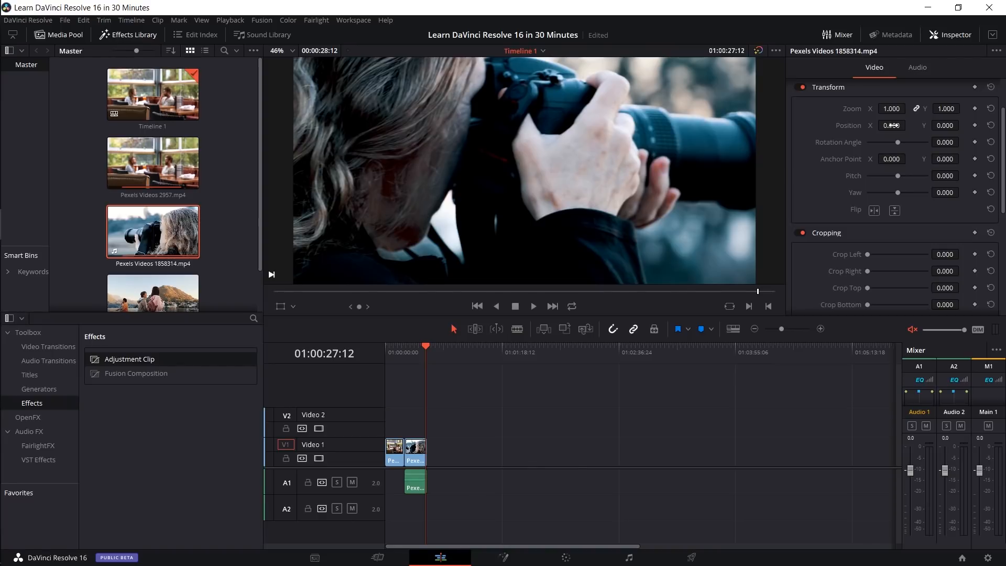
Step: Revisit the Titles and Effects categories of the Effects Library, ending on the Fusion Composition entry
{"action": "left_click", "coordinate": [43, 369]}
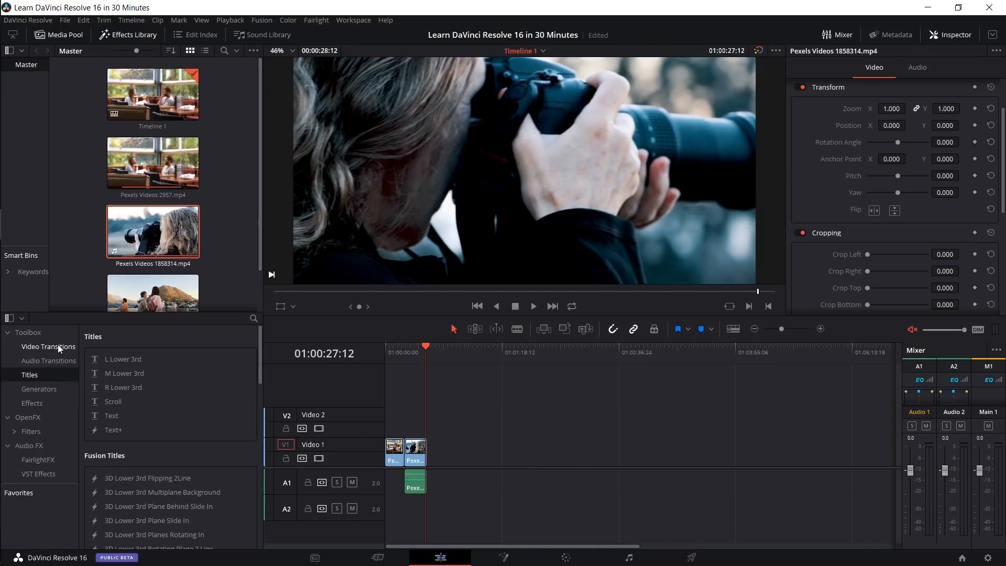
{"action": "left_click", "coordinate": [50, 405]}
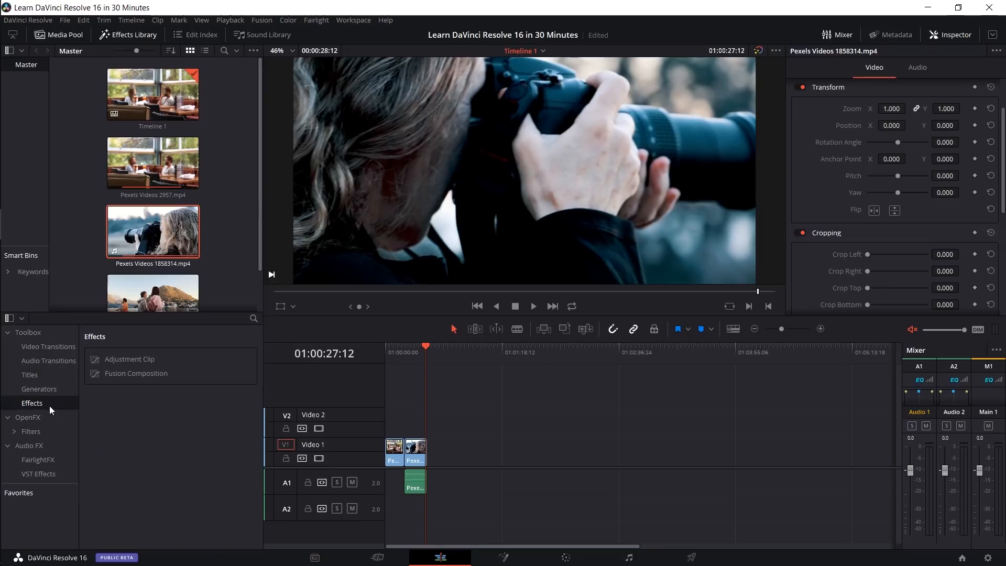
{"action": "left_click", "coordinate": [110, 374]}
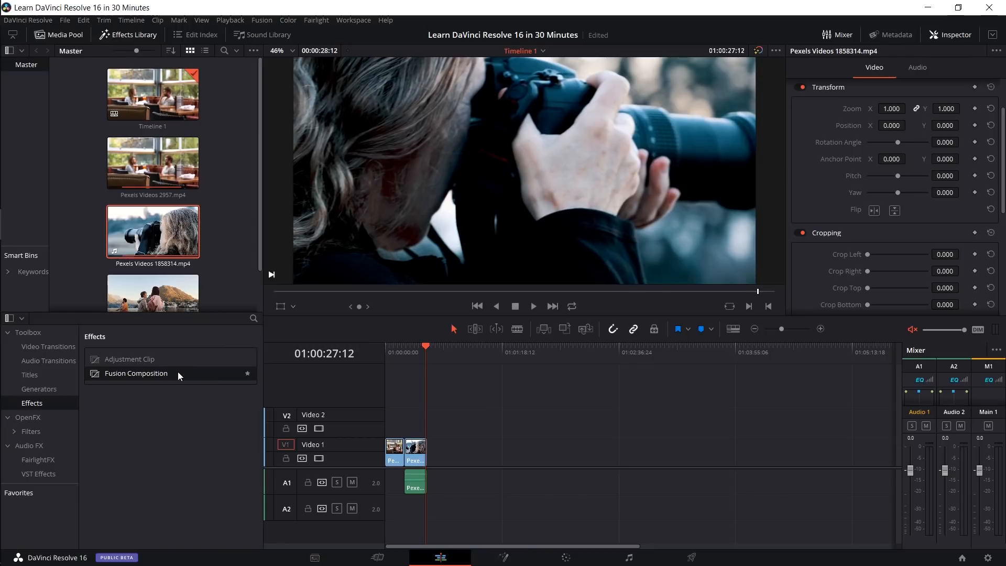
Step: Browse the OpenFX filters, apply Gaussian Blur to the Pexels Videos 1858314 clip on Video 1, and preview it near the clip's end
{"action": "left_click", "coordinate": [69, 417]}
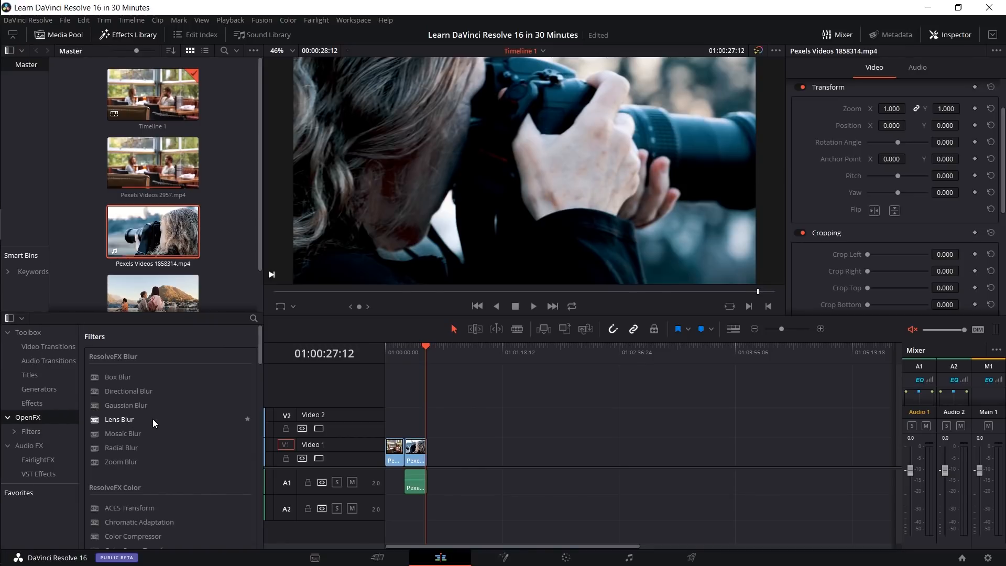
{"action": "scroll", "coordinate": [152, 420], "scroll_direction": "down", "scroll_amount": 2}
{"action": "scroll", "coordinate": [152, 420], "scroll_direction": "up", "scroll_amount": 2}
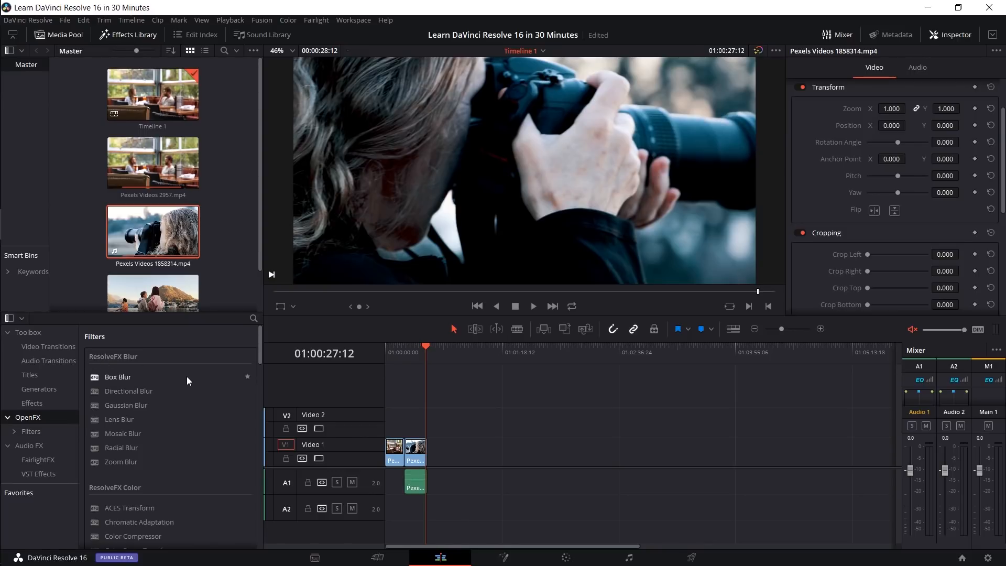
{"action": "left_click_drag", "start_coordinate": [147, 404], "coordinate": [411, 448]}
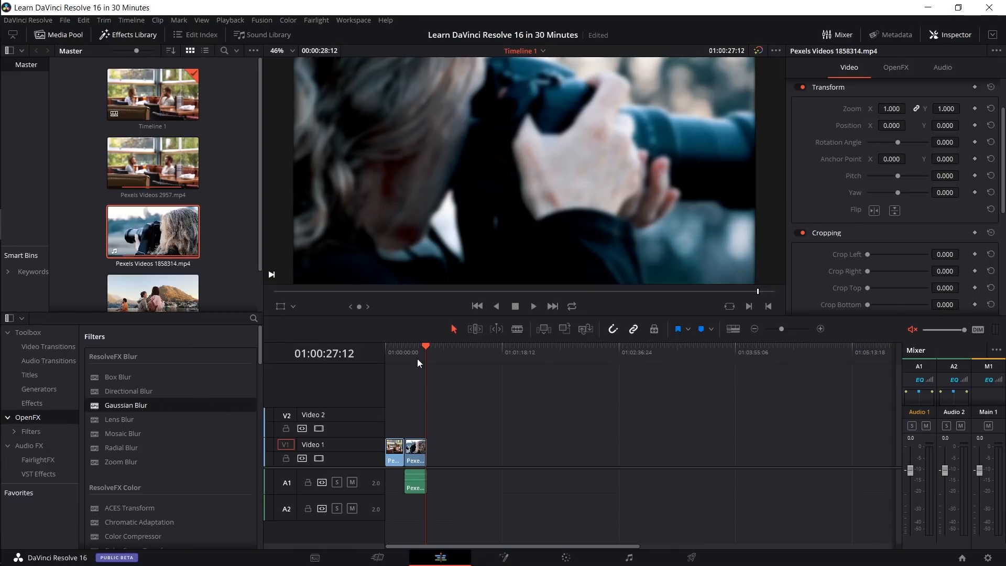
{"action": "left_click_drag", "start_coordinate": [420, 352], "coordinate": [420, 349]}
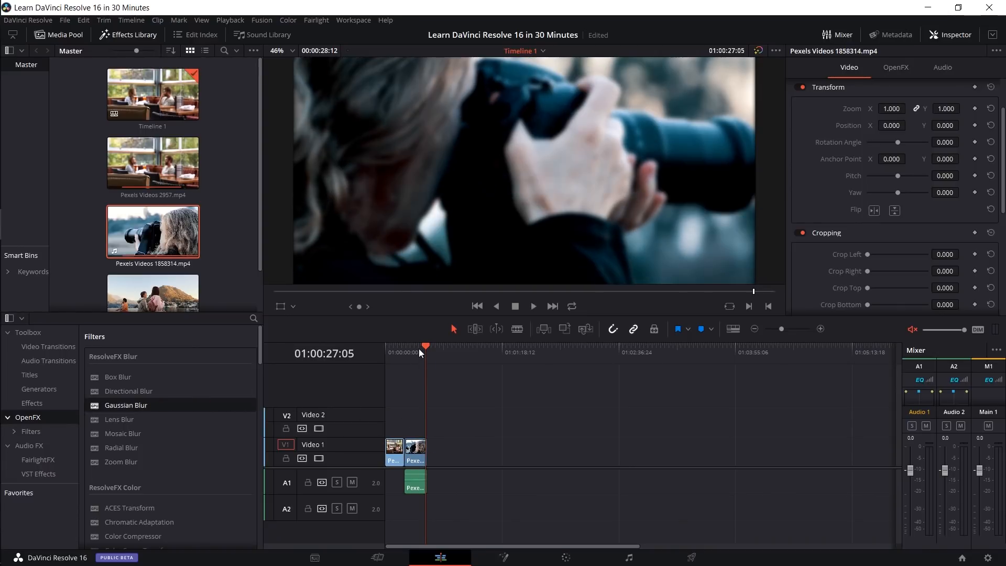
Step: Show the Pexels Videos 1858314 clip's OpenFX settings in the Inspector and remove its Gaussian Blur
{"action": "left_click", "coordinate": [415, 450]}
{"action": "left_click", "coordinate": [882, 69]}
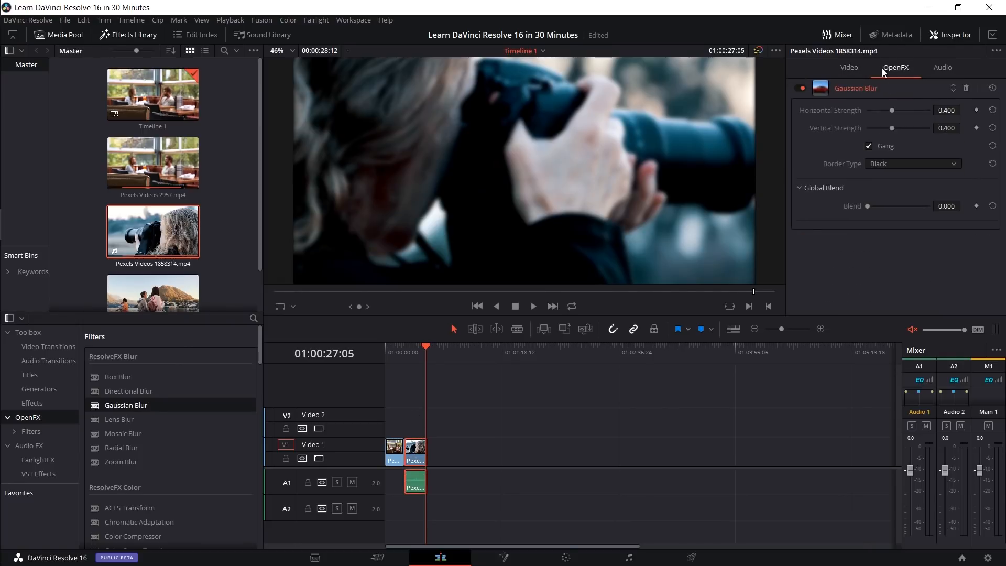
{"action": "left_click", "coordinate": [861, 69]}
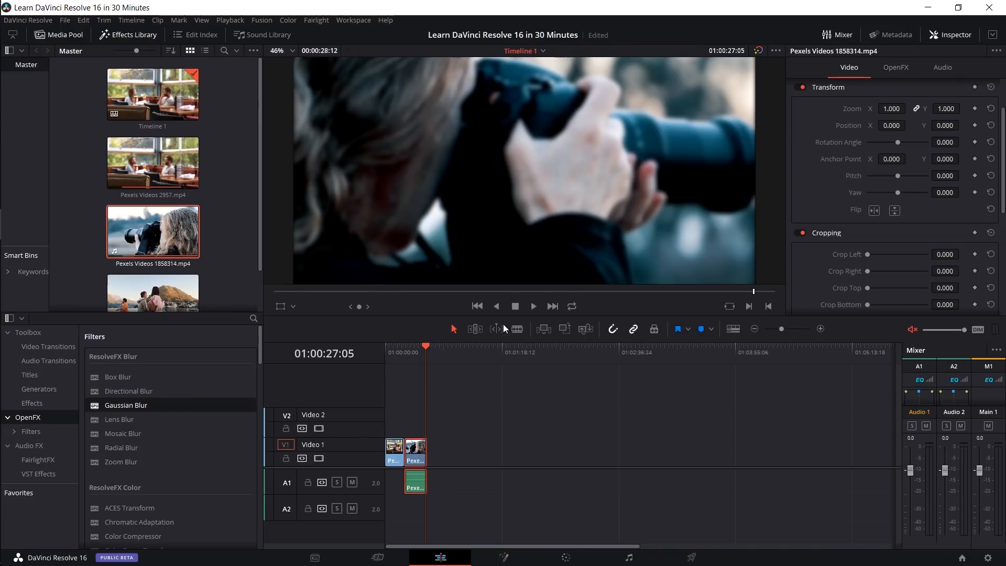
{"action": "left_click", "coordinate": [941, 36]}
{"action": "left_click", "coordinate": [942, 40]}
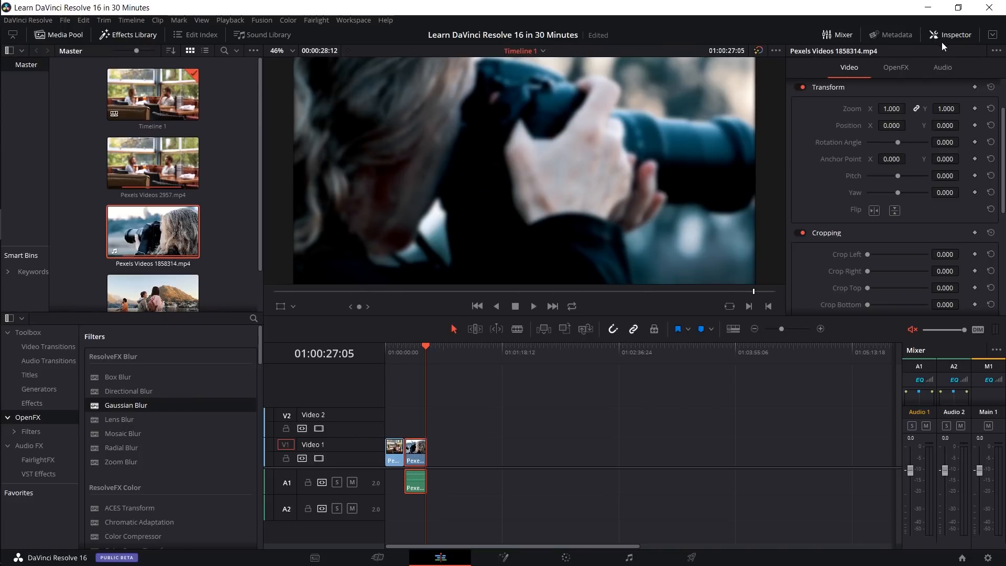
{"action": "left_click", "coordinate": [897, 68]}
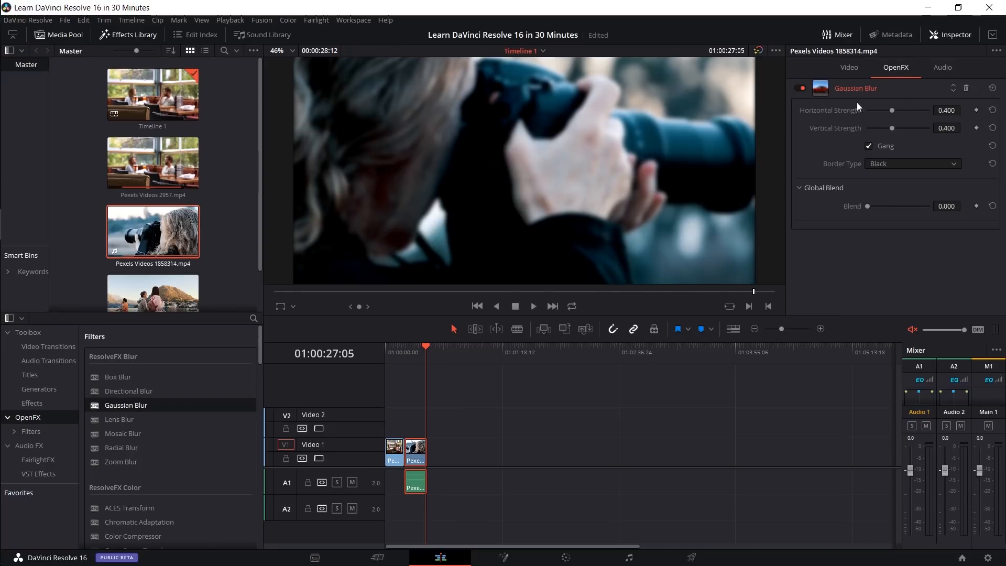
{"action": "left_click", "coordinate": [968, 88]}
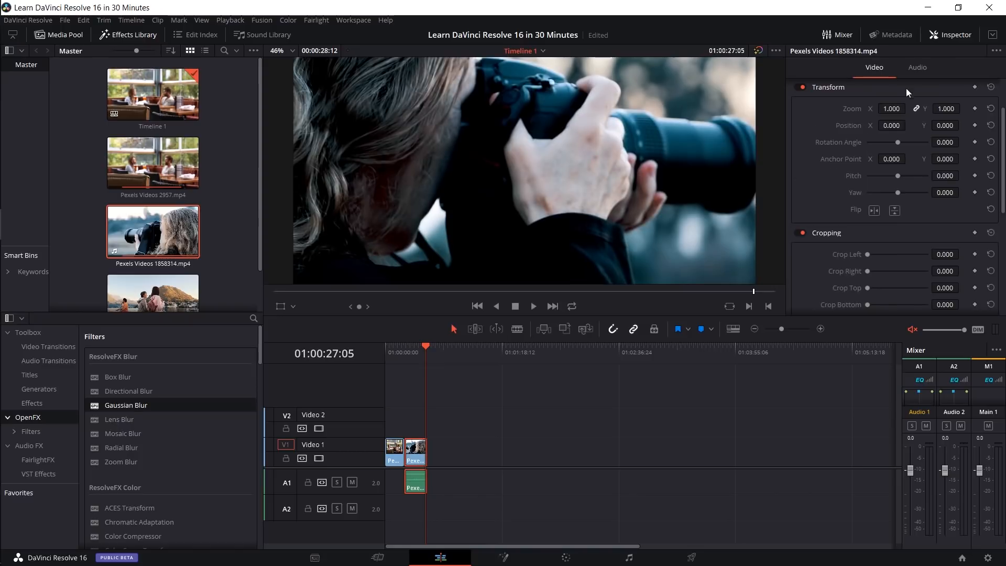
Step: Examine the FairlightFX and VST effects under Audio FX, and collapse the Audio FX and OpenFX categories
{"action": "left_click", "coordinate": [63, 445]}
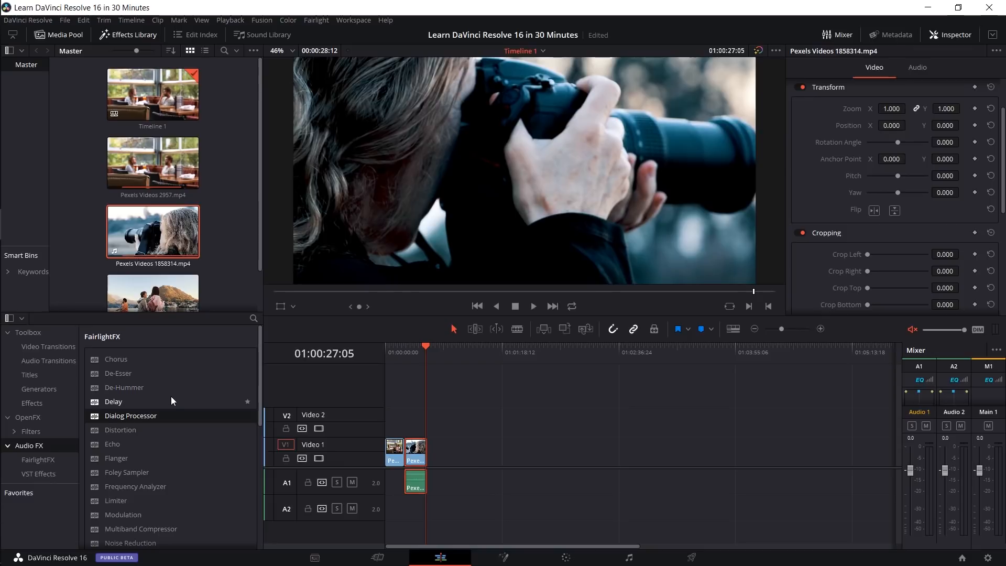
{"action": "scroll", "coordinate": [177, 404], "scroll_direction": "down", "scroll_amount": 2}
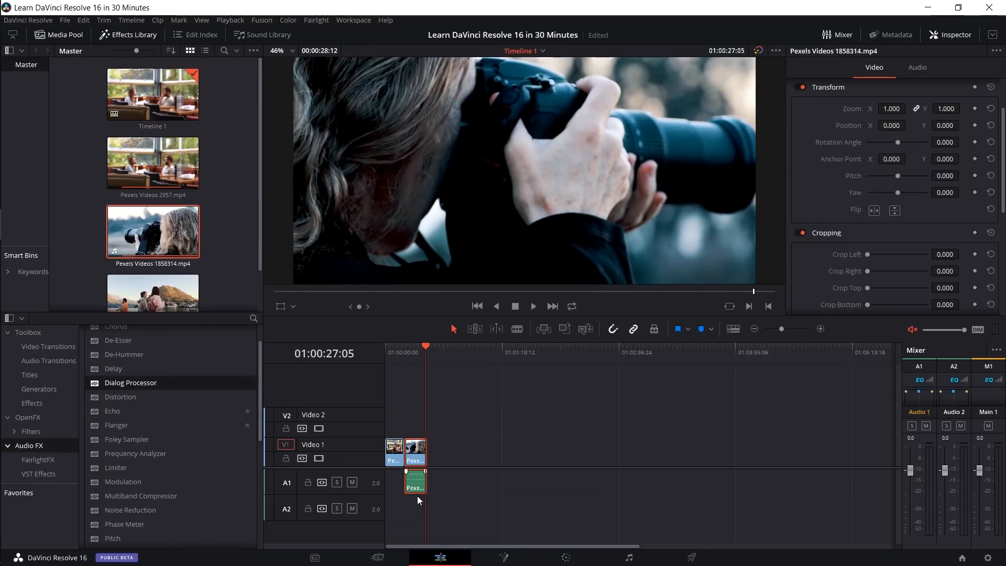
{"action": "scroll", "coordinate": [128, 480], "scroll_direction": "down", "scroll_amount": 1}
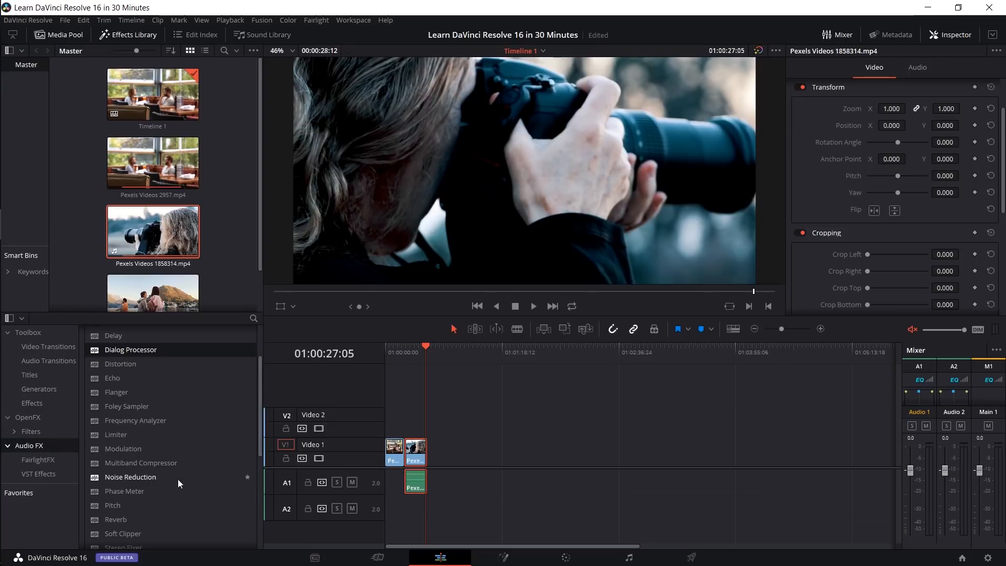
{"action": "scroll", "coordinate": [171, 479], "scroll_direction": "down", "scroll_amount": 6}
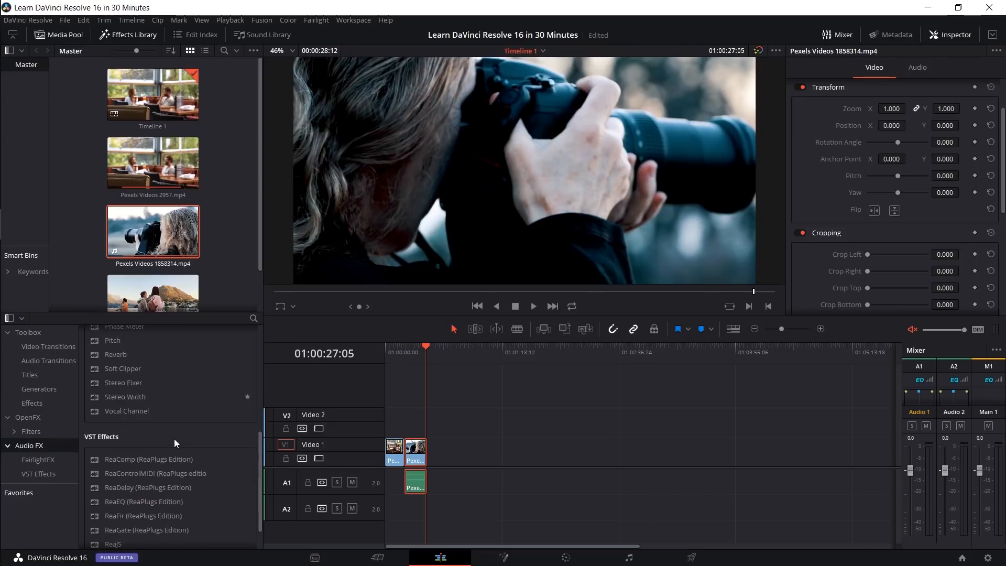
{"action": "scroll", "coordinate": [157, 420], "scroll_direction": "down", "scroll_amount": 1}
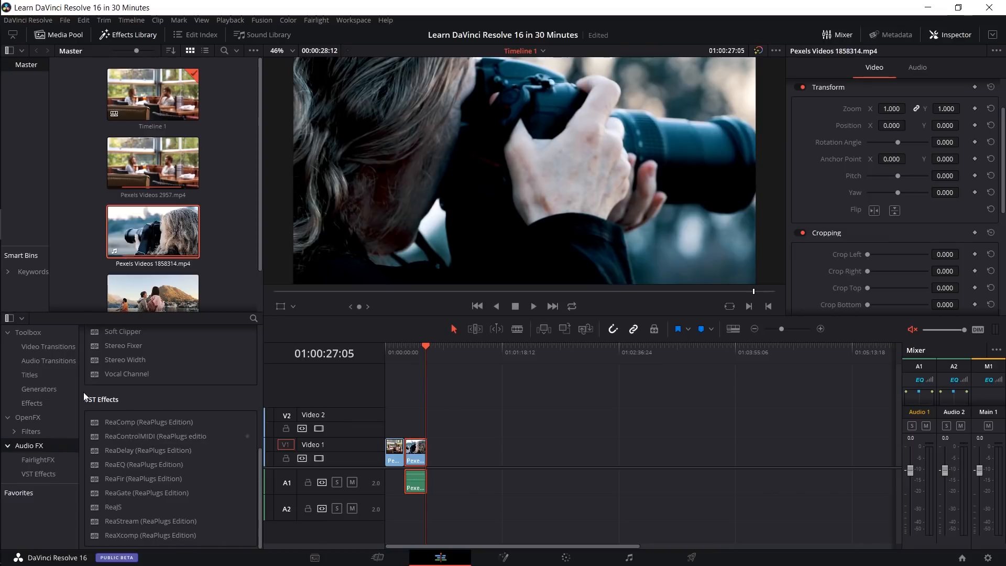
{"action": "scroll", "coordinate": [135, 382], "scroll_direction": "up", "scroll_amount": 10}
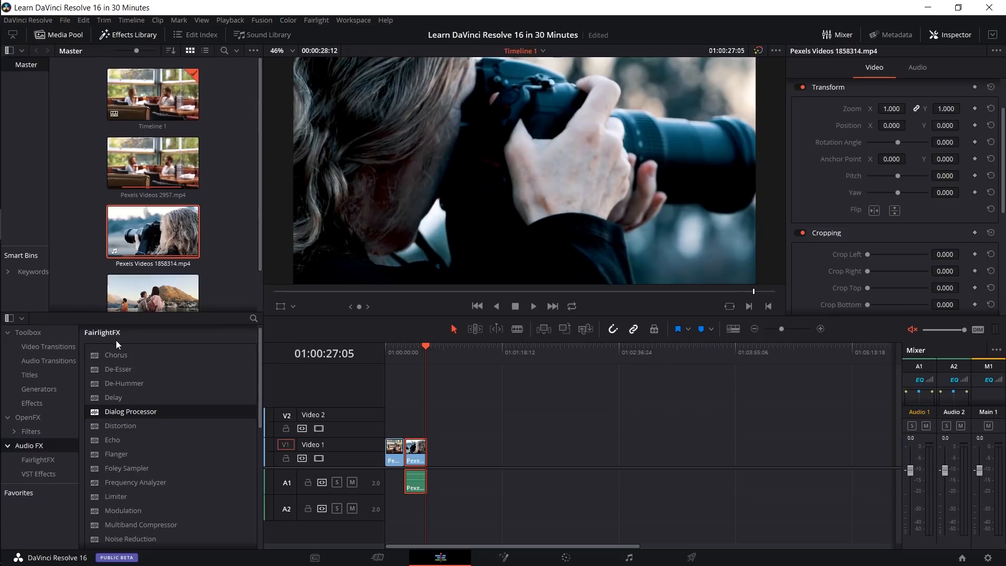
{"action": "scroll", "coordinate": [116, 341], "scroll_direction": "down", "scroll_amount": 5}
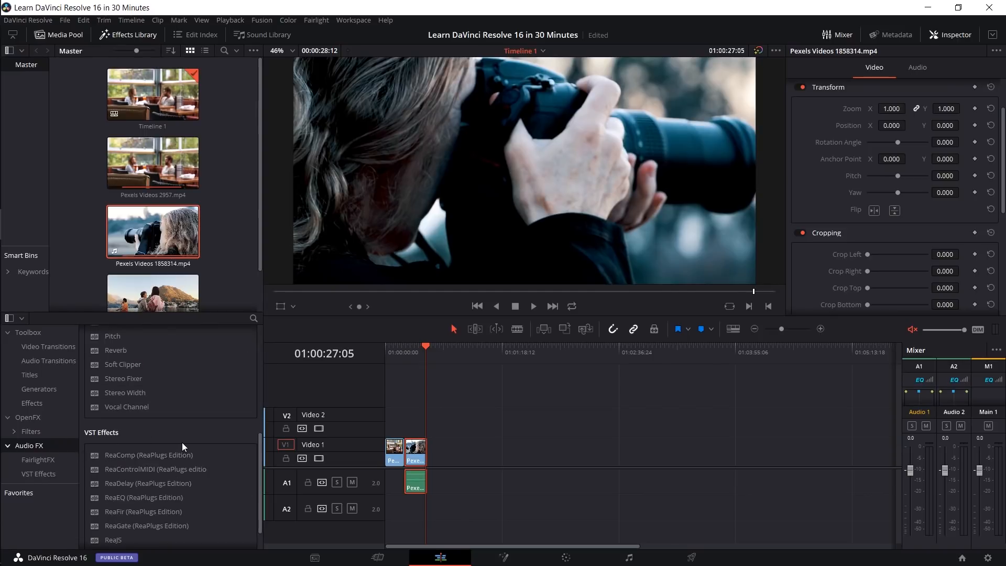
{"action": "left_click", "coordinate": [7, 446]}
{"action": "left_click", "coordinate": [7, 417]}
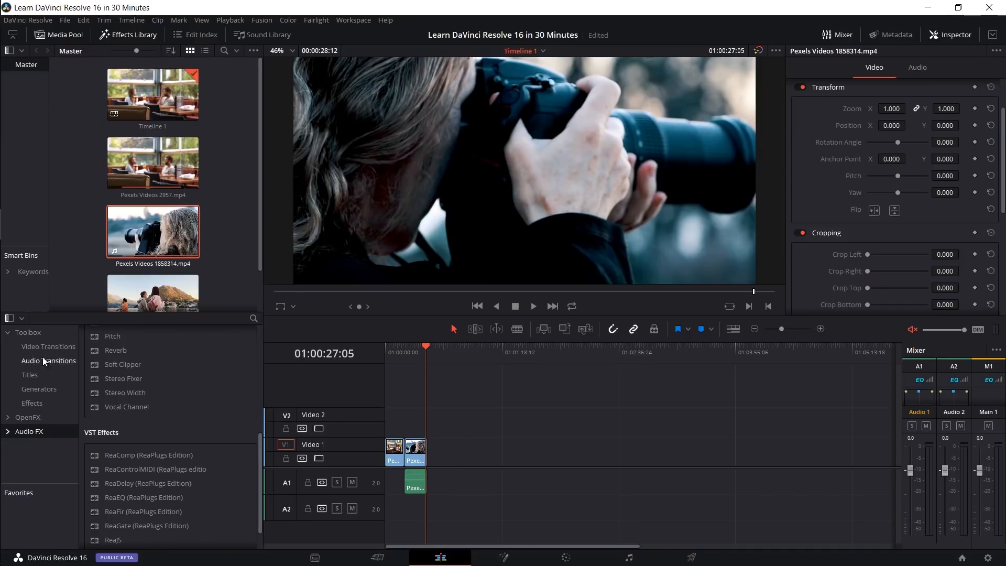
Step: Enlarge the clips on the timeline and inspect the transitions at the cut between the two clips
{"action": "mouse_move", "coordinate": [425, 350]}
{"action": "left_mouse_down"}
{"action": "mouse_move", "coordinate": [558, 353]}
{"action": "mouse_move", "coordinate": [430, 355]}
{"action": "left_mouse_up"}
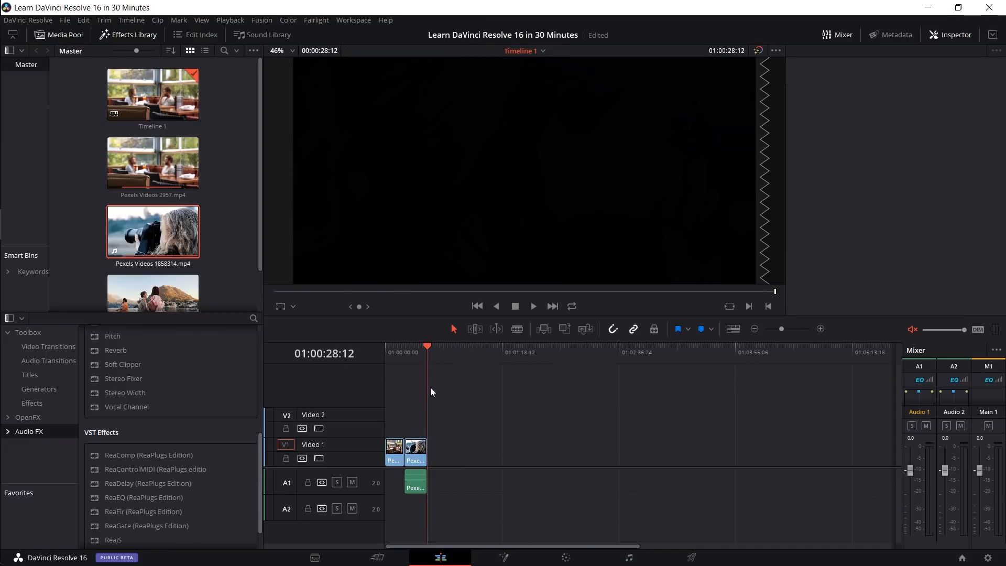
{"action": "left_click", "coordinate": [406, 350]}
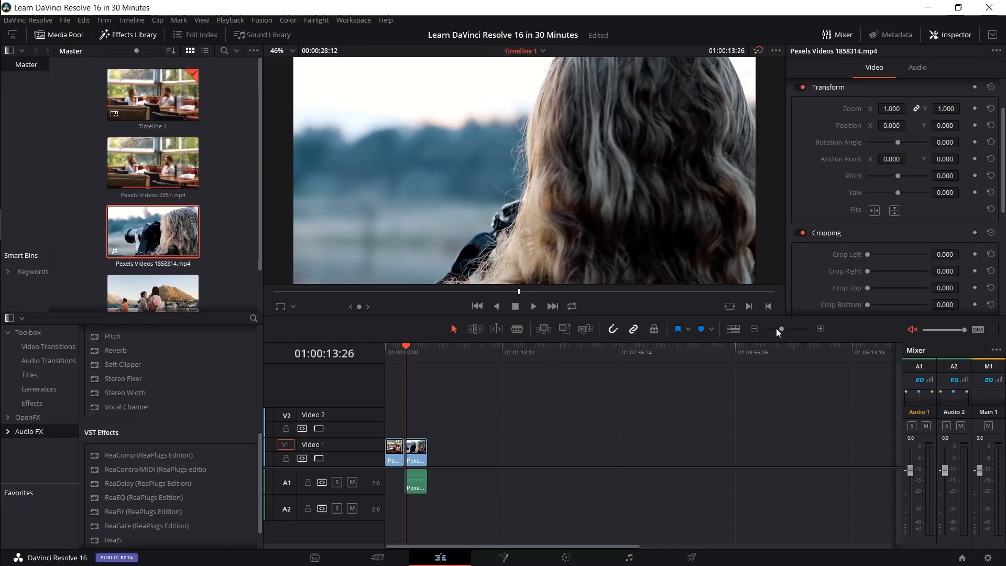
{"action": "left_click_drag", "start_coordinate": [781, 329], "coordinate": [793, 335]}
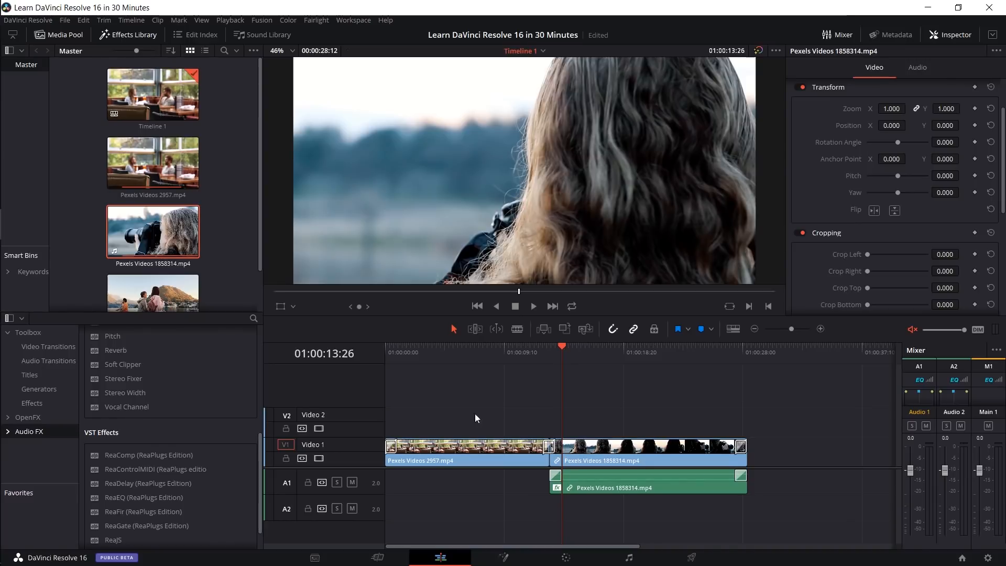
{"action": "left_click", "coordinate": [622, 355]}
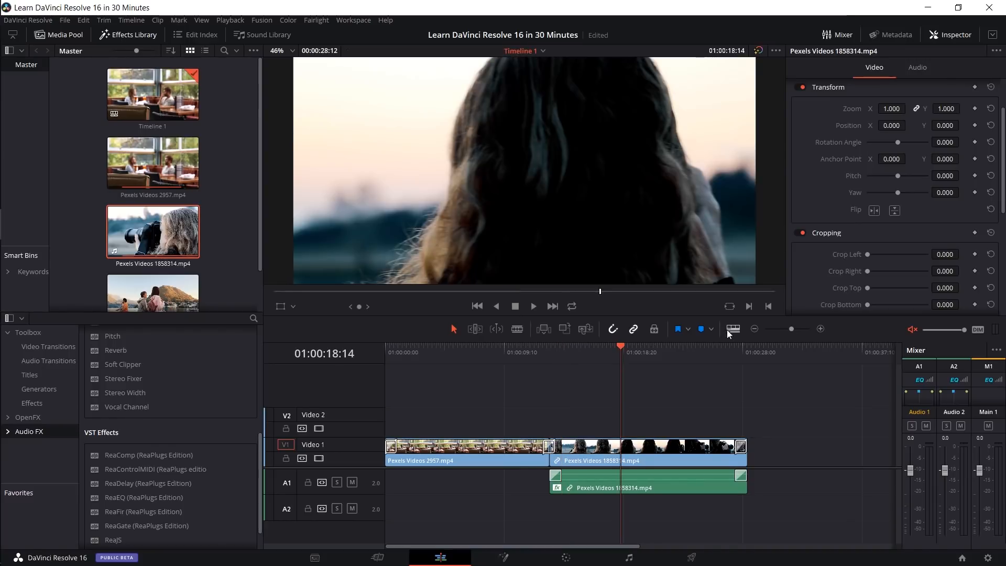
{"action": "left_click", "coordinate": [544, 445]}
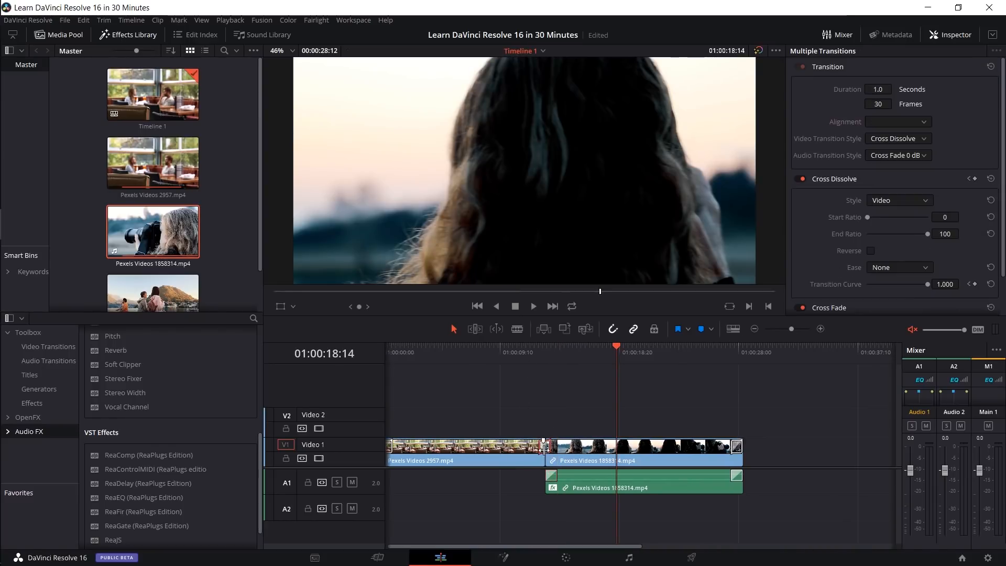
{"action": "left_click", "coordinate": [560, 421]}
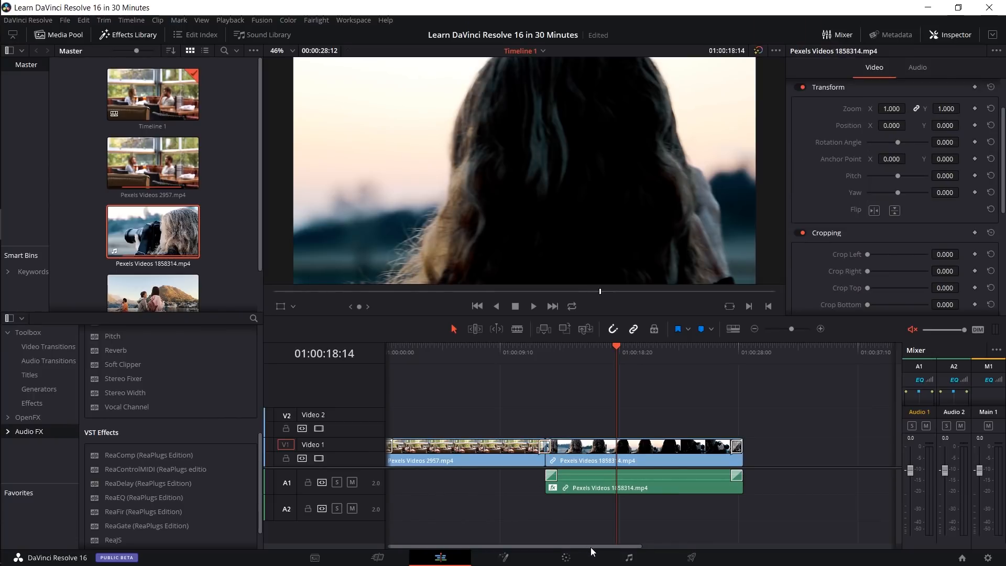
{"action": "left_click_drag", "start_coordinate": [591, 548], "coordinate": [565, 546]}
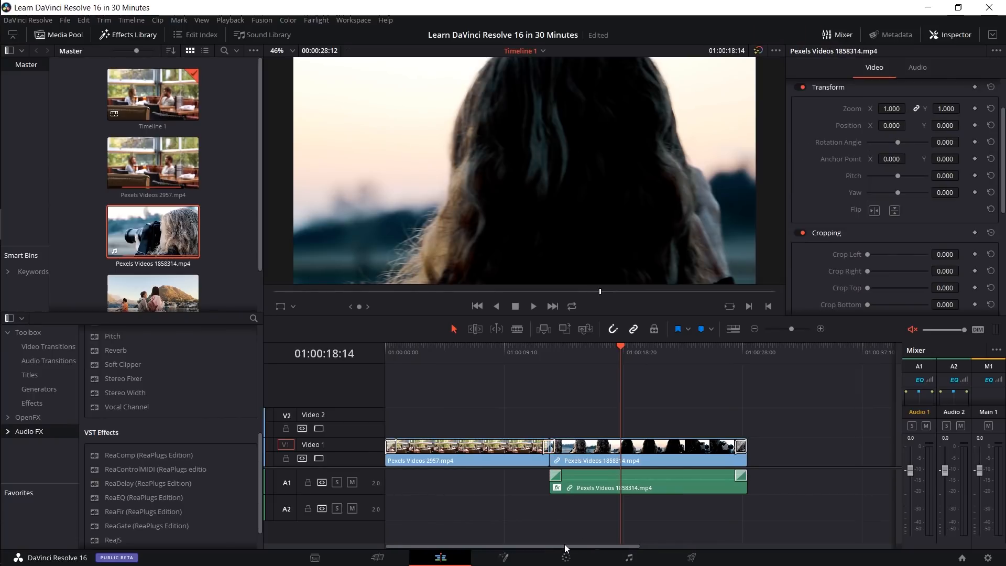
Step: Compare the Inspector settings of the opening cross dissolve with those of the Pexels Videos 2957 clip
{"action": "left_click", "coordinate": [396, 448]}
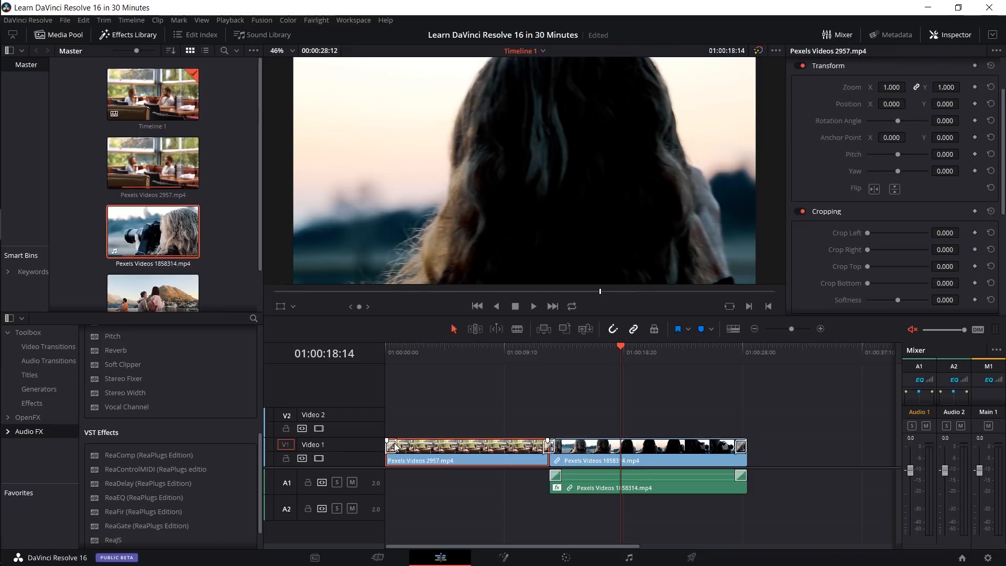
{"action": "left_click", "coordinate": [395, 447]}
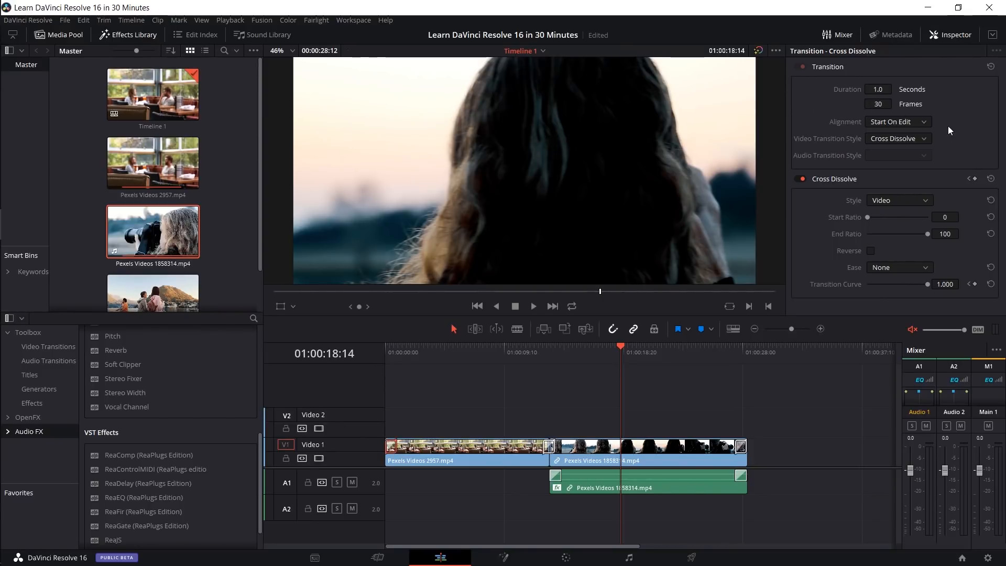
{"action": "left_click", "coordinate": [507, 455]}
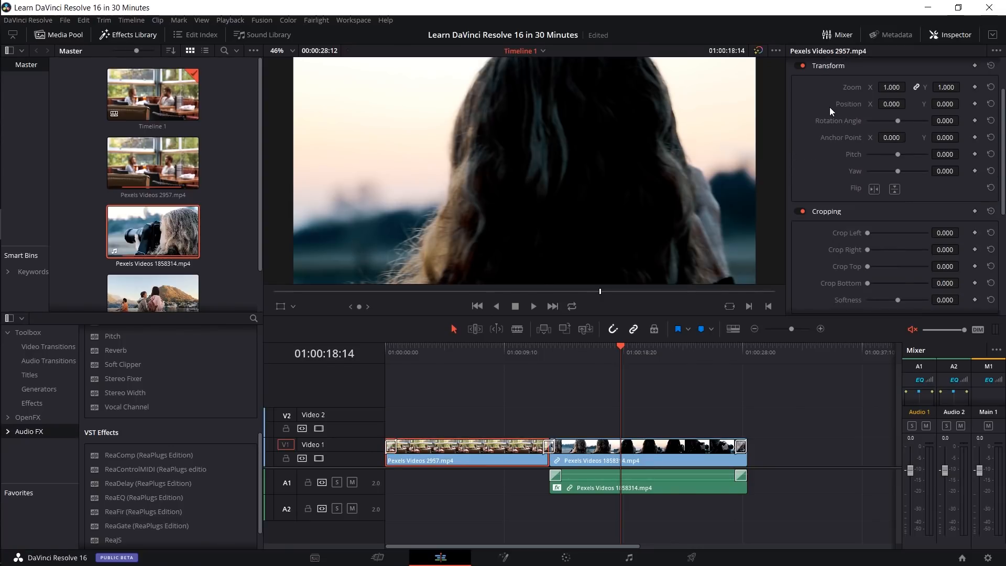
{"action": "scroll", "coordinate": [829, 107], "scroll_direction": "down", "scroll_amount": 3}
{"action": "scroll", "coordinate": [829, 107], "scroll_direction": "up", "scroll_amount": 5}
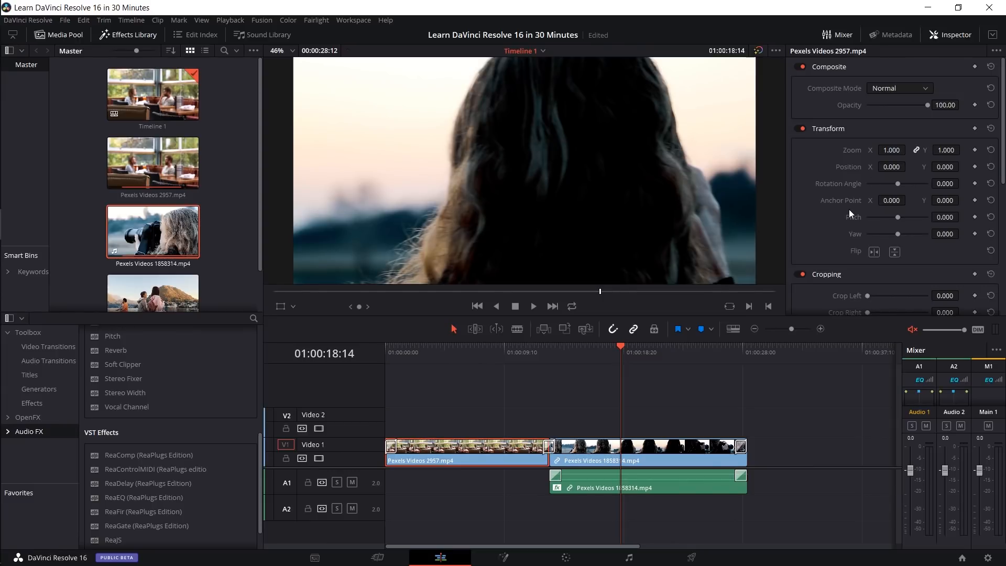
Step: Set the Ease of the cross dissolve at the start of the Pexels Videos 2957 clip to In & Out
{"action": "left_click", "coordinate": [392, 447]}
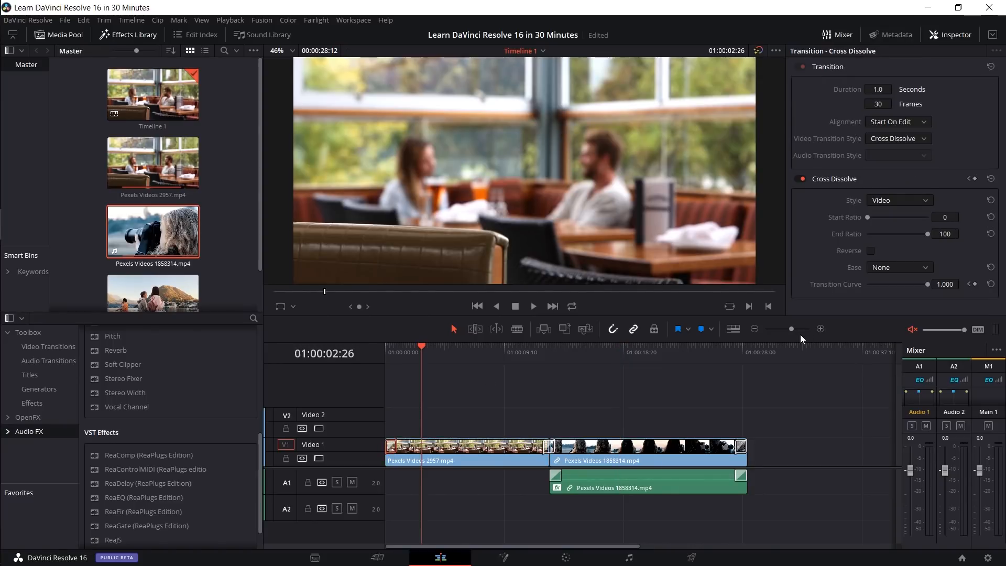
{"action": "left_click", "coordinate": [799, 329]}
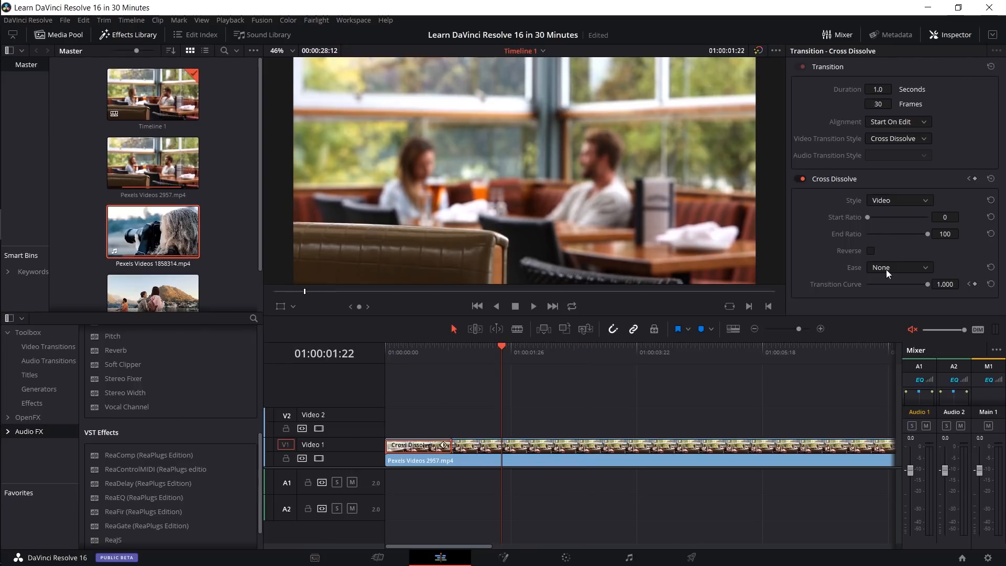
{"action": "left_click", "coordinate": [891, 268]}
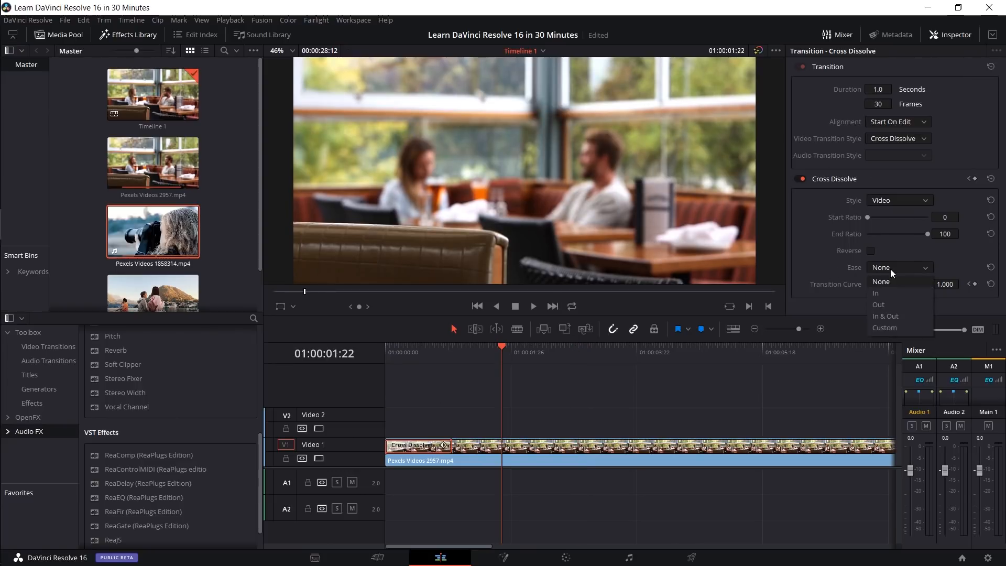
{"action": "left_click", "coordinate": [904, 317]}
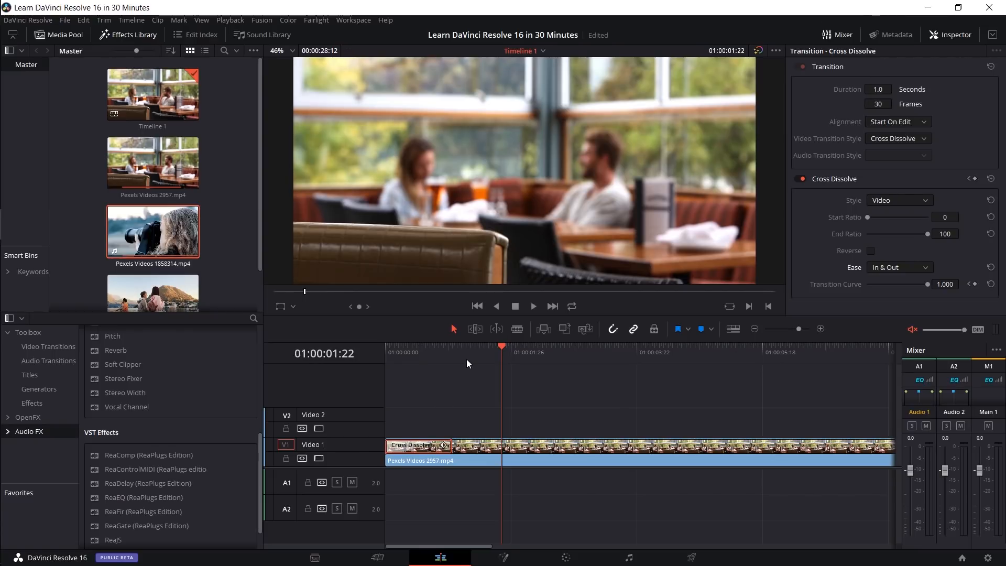
Step: Play the opening cross dissolve with its In & Out ease, set Ease to None, and replay it from the start
{"action": "key", "text": "Home"}
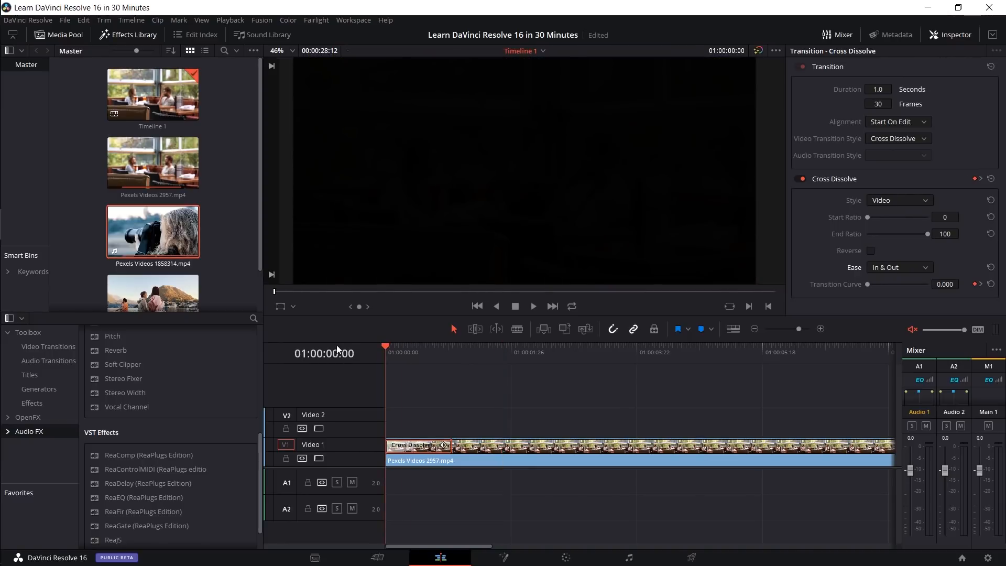
{"action": "key", "text": "space"}
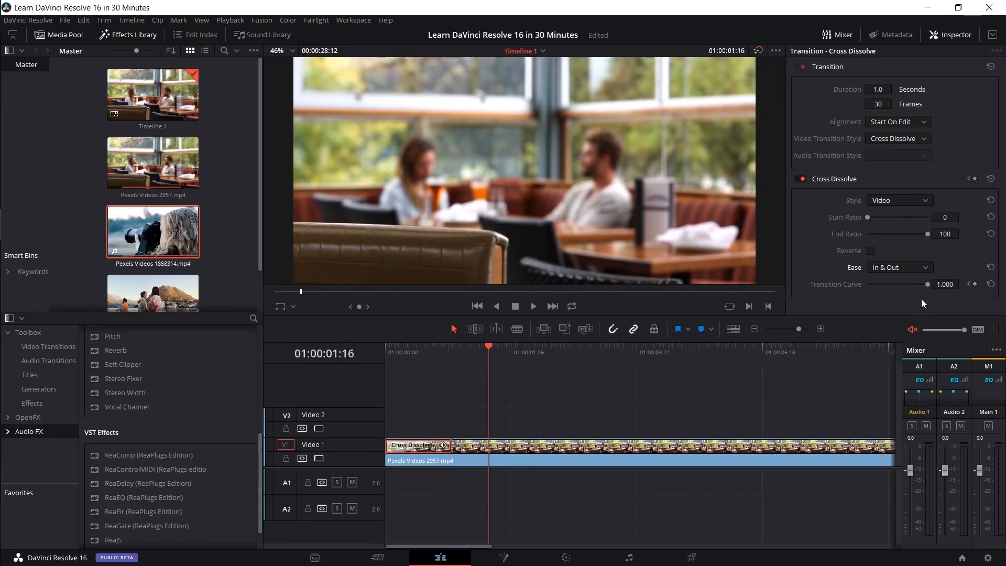
{"action": "left_click", "coordinate": [894, 270]}
{"action": "left_click", "coordinate": [877, 283]}
{"action": "key", "text": "Home"}
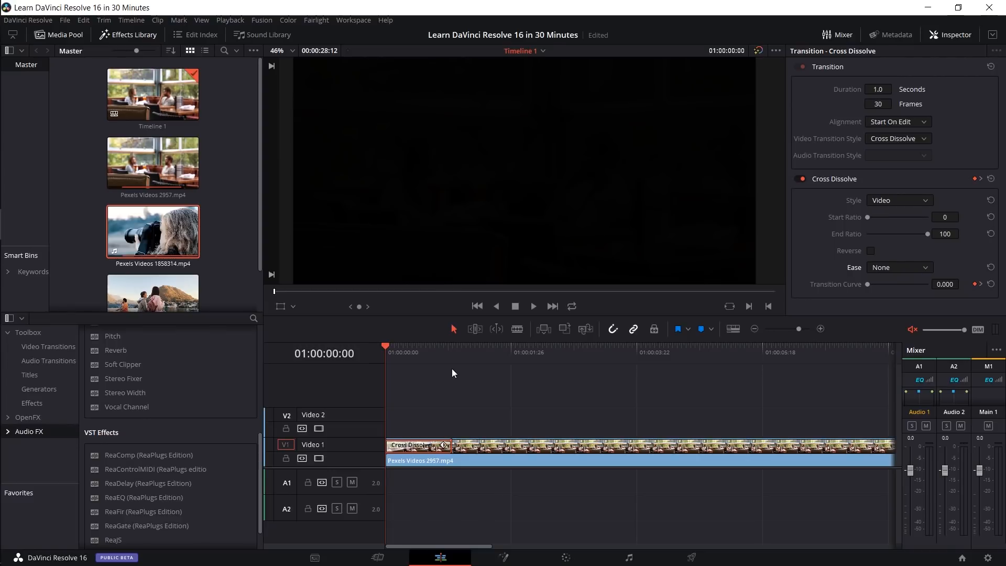
{"action": "key", "text": "space"}
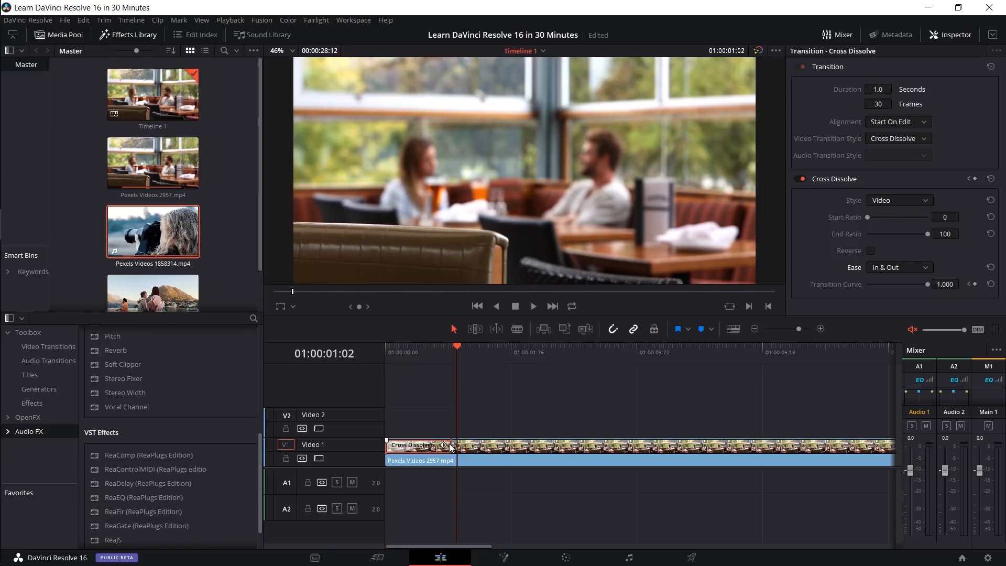
Step: Lengthen the opening cross dissolve on Video 1 to 2.0 seconds (60 frames) and play it from the start
{"action": "left_click_drag", "start_coordinate": [452, 445], "coordinate": [521, 446]}
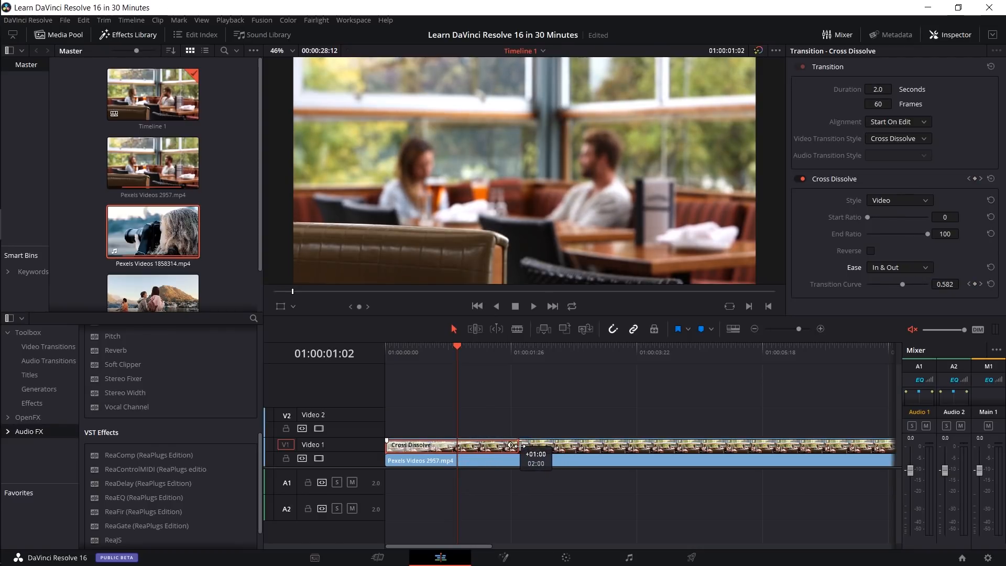
{"action": "left_click_drag", "start_coordinate": [521, 446], "coordinate": [521, 446]}
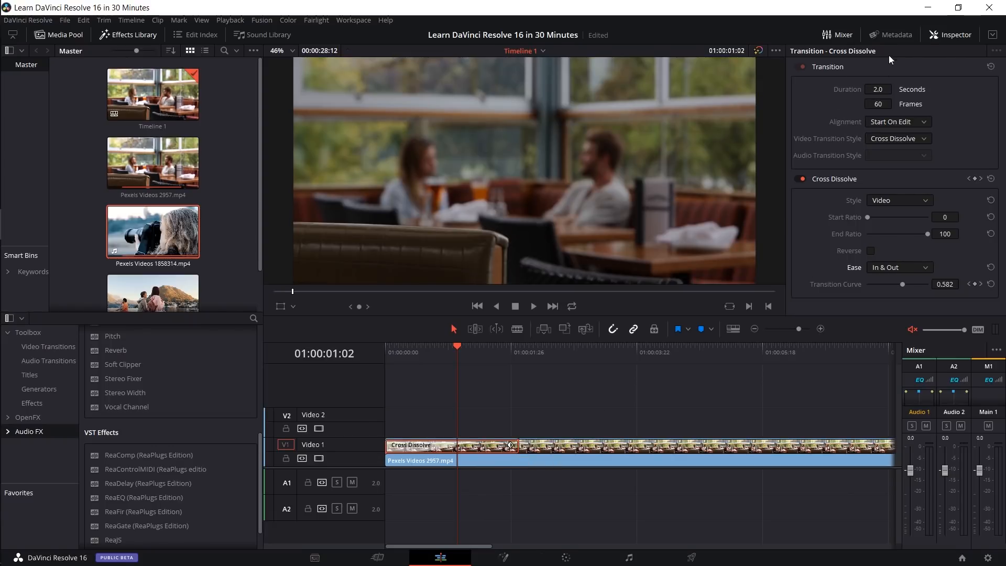
{"action": "left_click", "coordinate": [878, 85]}
{"action": "key", "text": "Home"}
{"action": "key", "text": "space"}
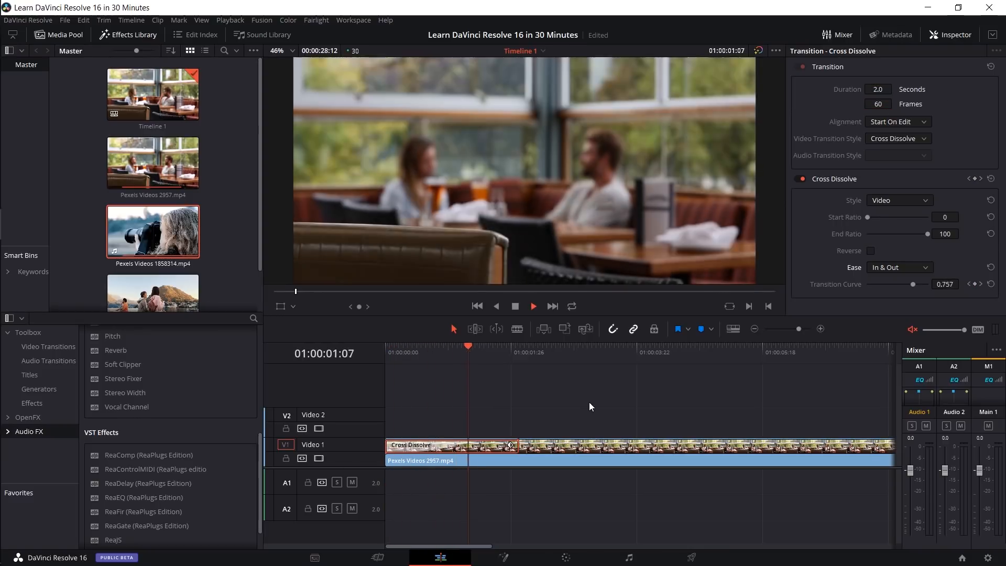
{"action": "key", "text": "space"}
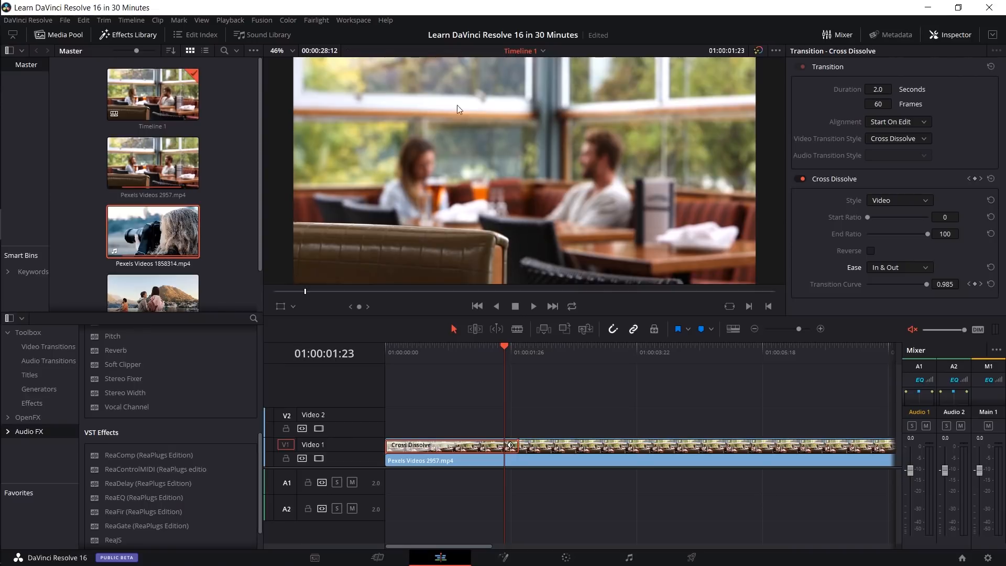
Step: Set the Ease of the two-second opening cross dissolve to None and play it back from the timeline start
{"action": "left_click", "coordinate": [895, 270]}
{"action": "left_click", "coordinate": [897, 282]}
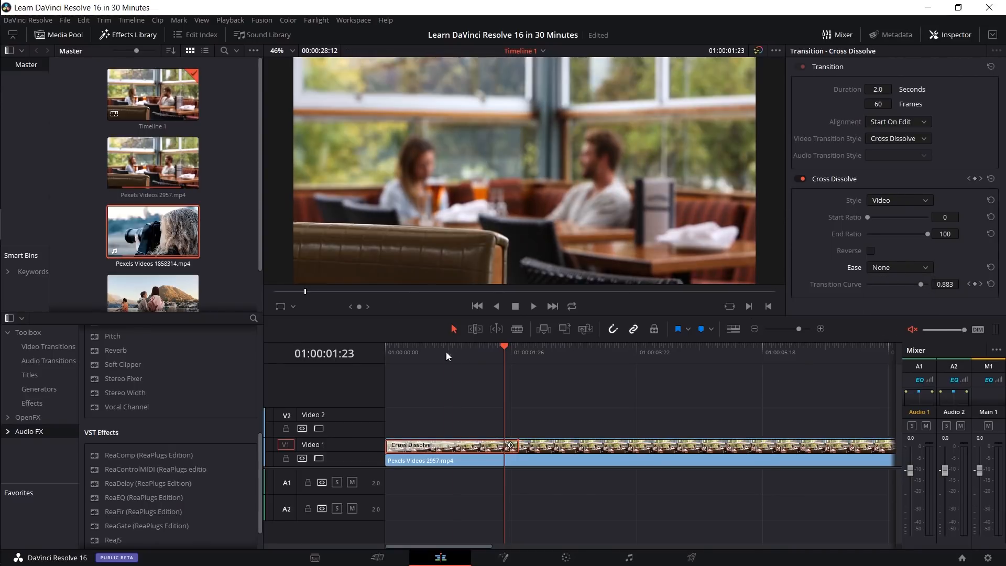
{"action": "key", "text": "Home"}
{"action": "key", "text": "space"}
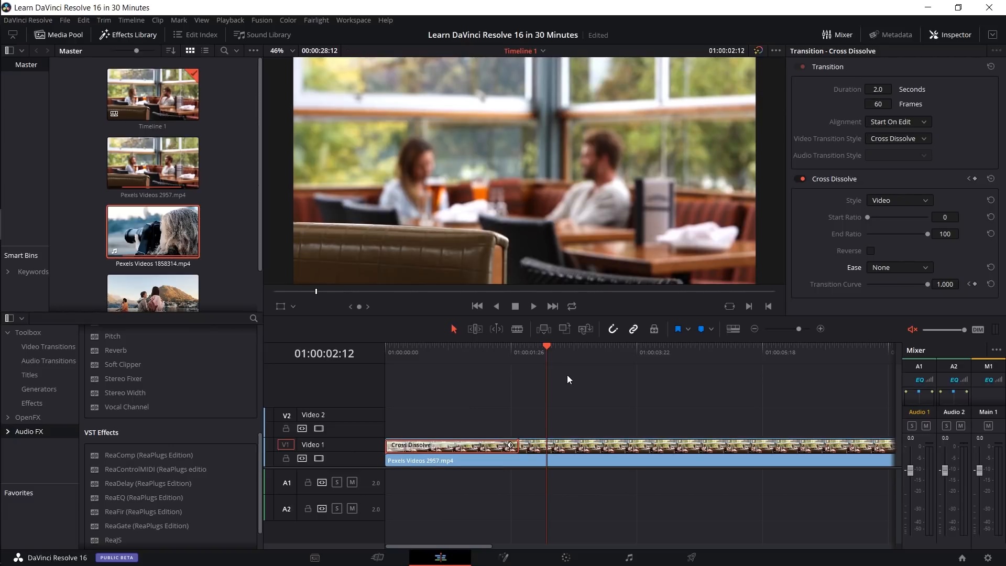
Step: Add the Pexels Videos 1460853 clip to Video 1 directly after the Pexels Videos 1858314 clip
{"action": "key", "text": "shift+z"}
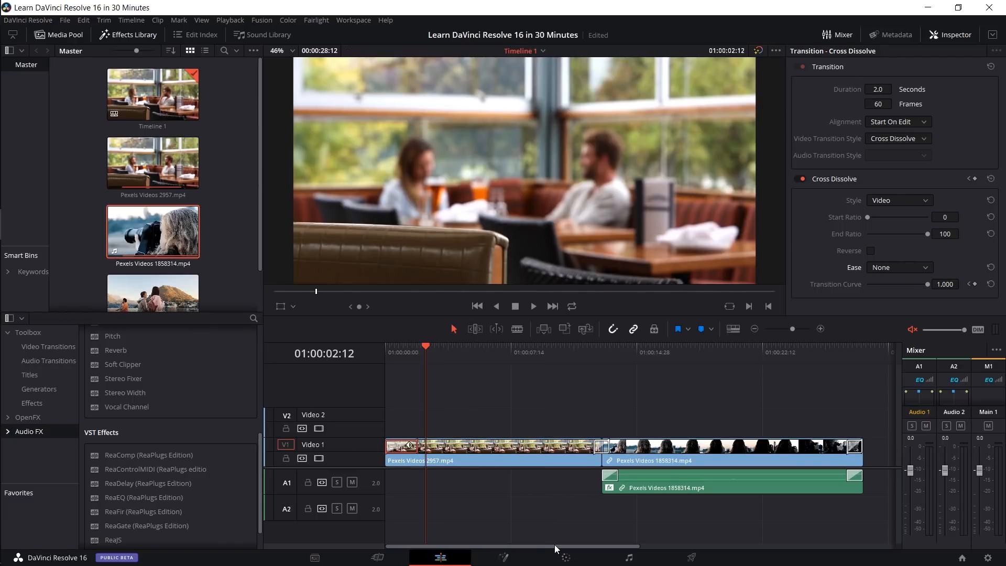
{"action": "left_click_drag", "start_coordinate": [555, 546], "coordinate": [687, 542]}
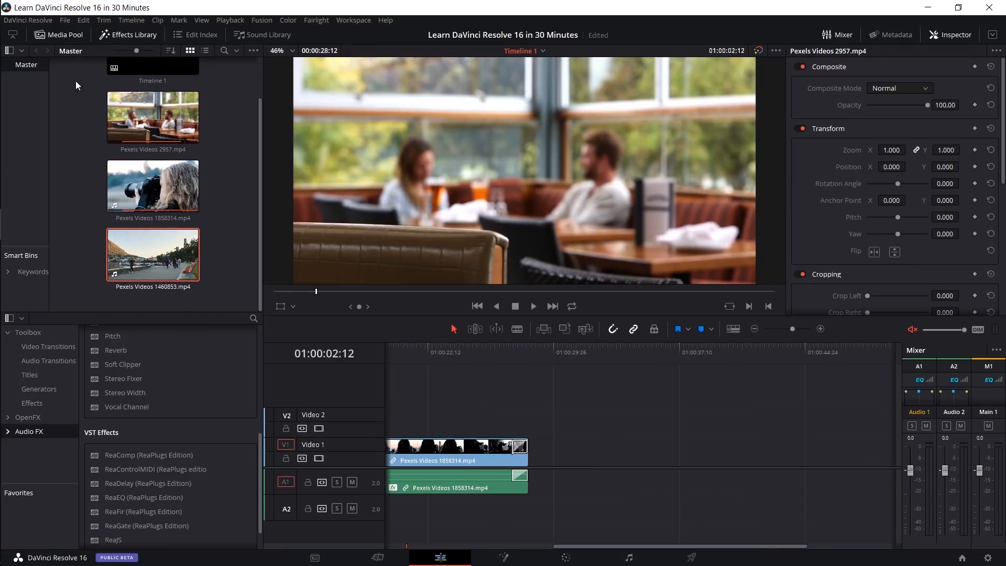
{"action": "left_click_drag", "start_coordinate": [153, 256], "coordinate": [535, 454]}
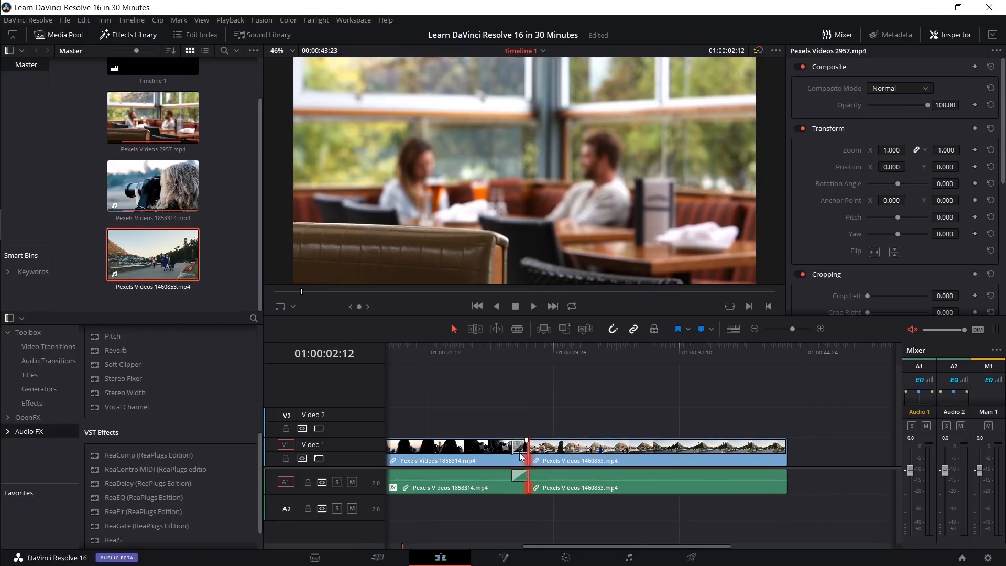
Step: Select the Pexels Videos 1460853 clip on the timeline and place the playhead at its start, 01:00:28:12
{"action": "left_click", "coordinate": [544, 452]}
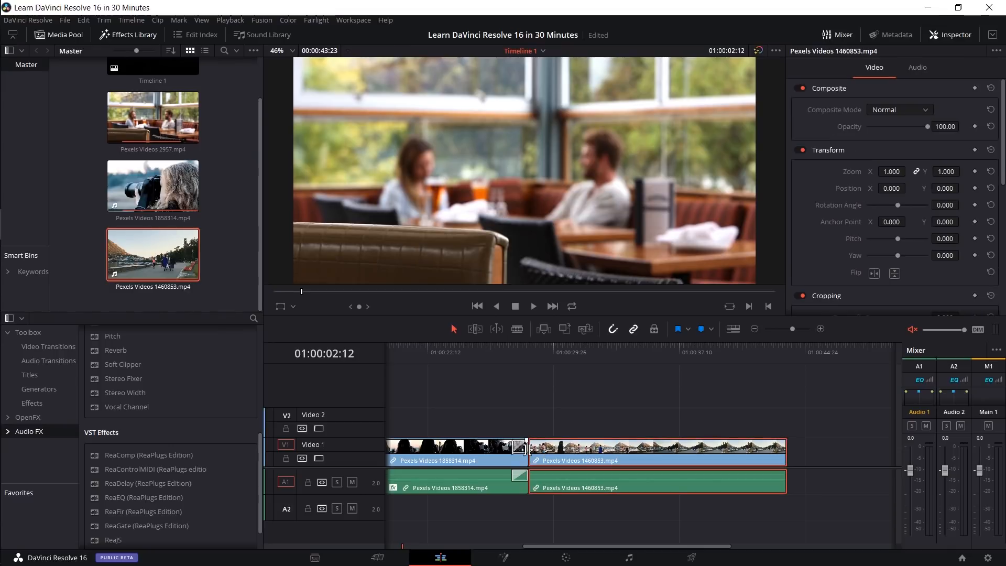
{"action": "left_click", "coordinate": [612, 330]}
{"action": "left_click", "coordinate": [529, 379]}
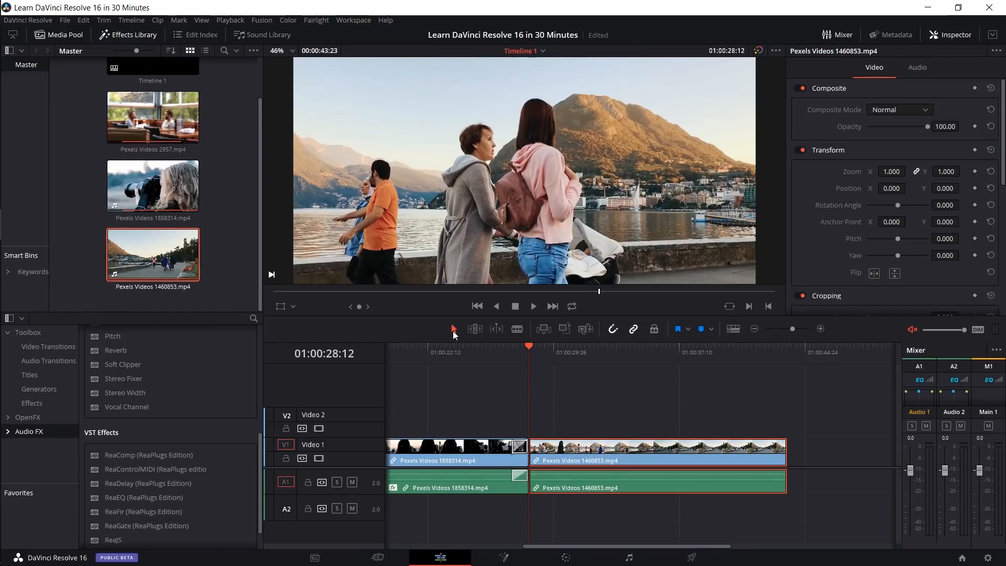
{"action": "left_click_drag", "start_coordinate": [622, 477], "coordinate": [559, 452]}
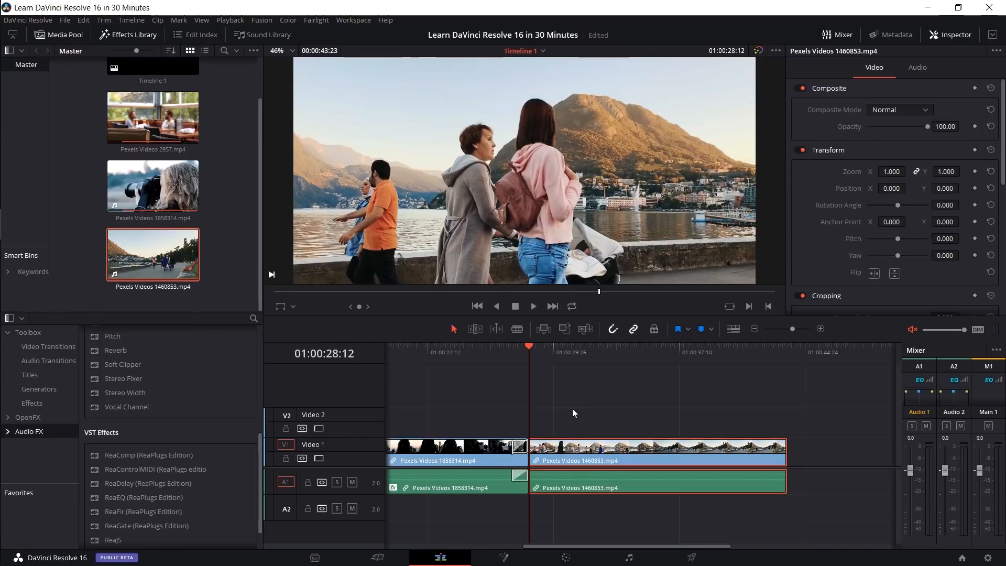
Step: In Trim Edit mode, ripple trim the start of the Pexels Videos 1460853 clip by about 1 second 12 frames
{"action": "left_click", "coordinate": [474, 330]}
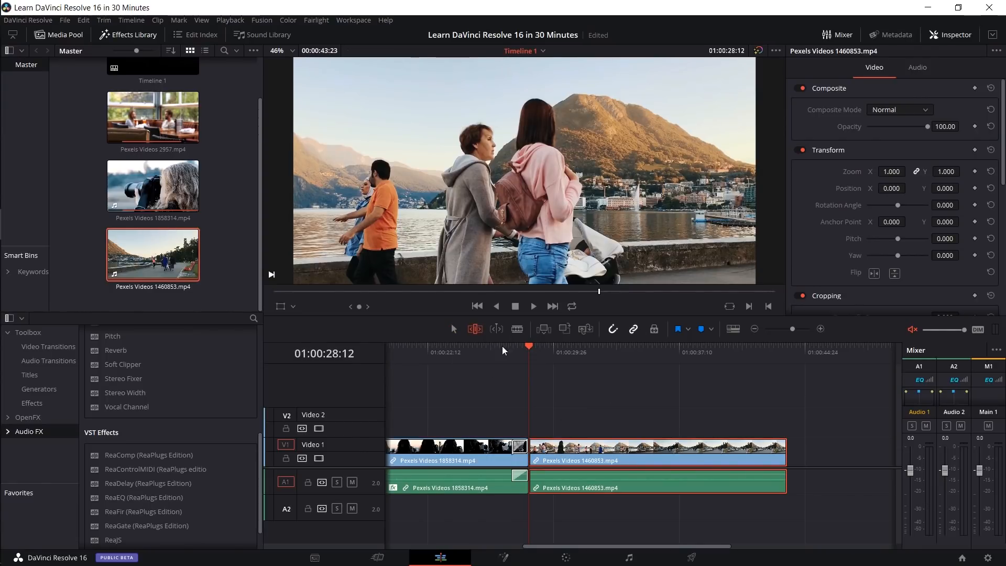
{"action": "left_click", "coordinate": [387, 557]}
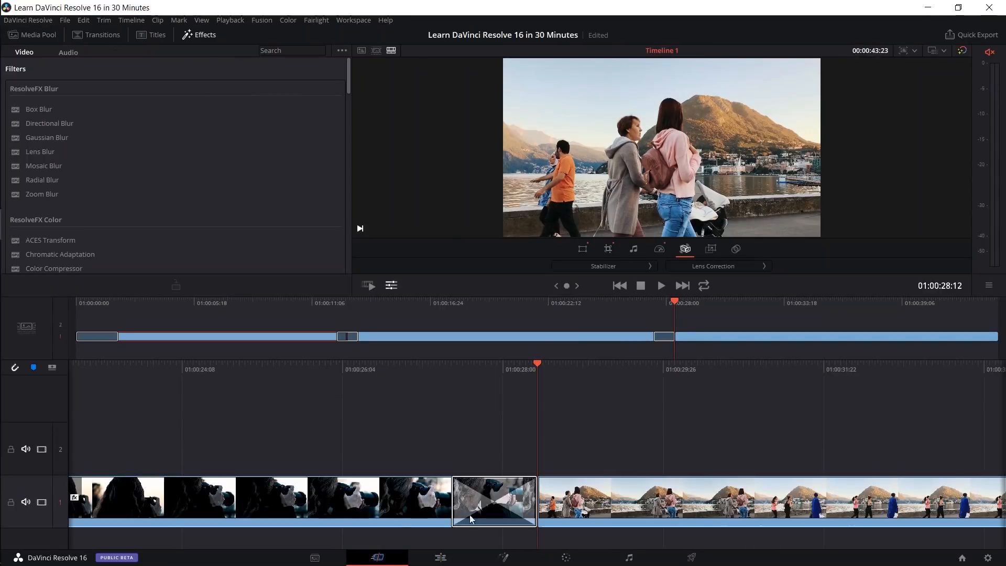
{"action": "left_click", "coordinate": [442, 559]}
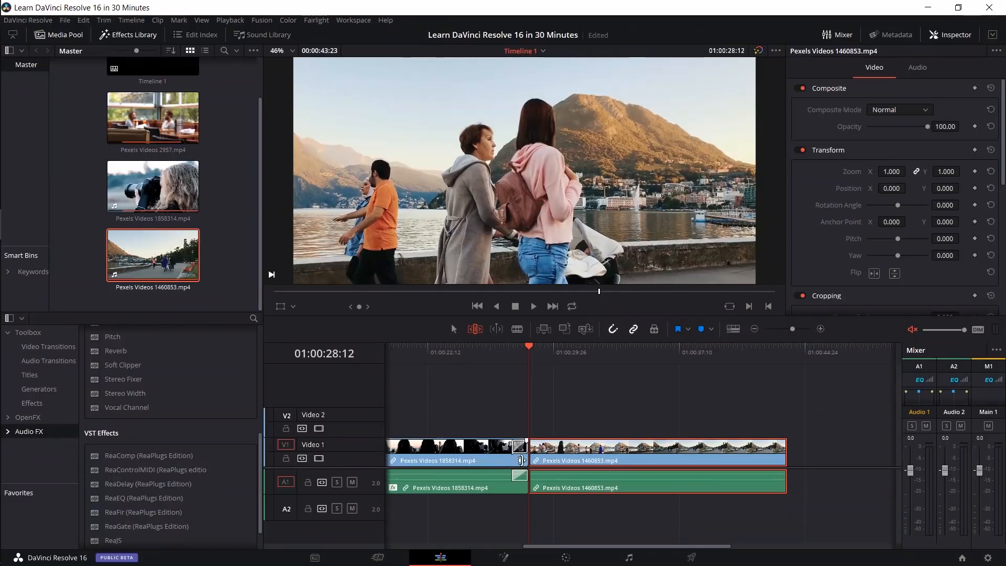
{"action": "left_click", "coordinate": [532, 451]}
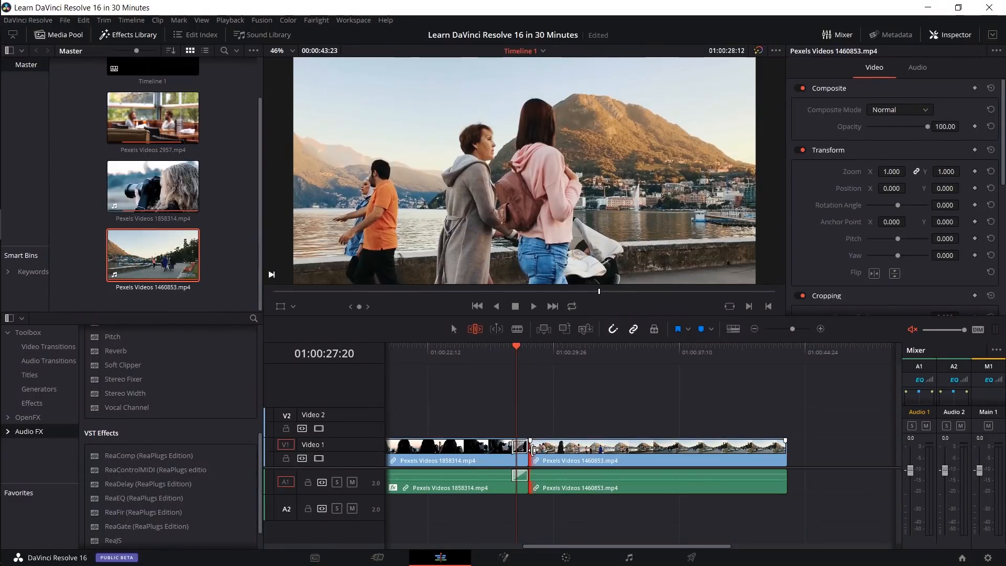
{"action": "left_click_drag", "start_coordinate": [533, 449], "coordinate": [558, 449]}
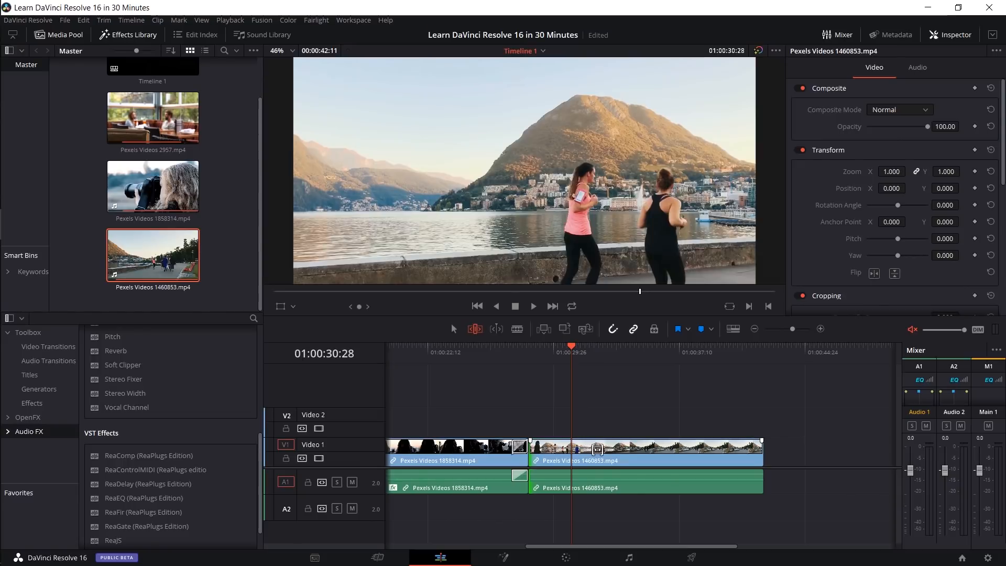
Step: Slip the footage inside the Pexels Videos 1460853 clip while keeping its place on the timeline
{"action": "mouse_move", "coordinate": [603, 450]}
{"action": "left_mouse_down"}
{"action": "mouse_move", "coordinate": [583, 449]}
{"action": "mouse_move", "coordinate": [633, 447]}
{"action": "mouse_move", "coordinate": [602, 447]}
{"action": "left_mouse_up"}
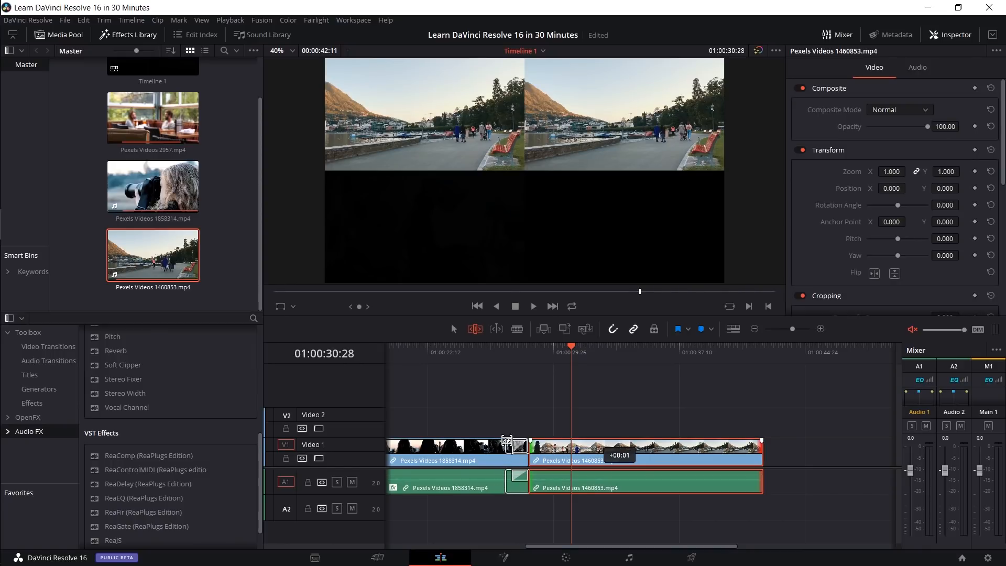
{"action": "left_click_drag", "start_coordinate": [524, 479], "coordinate": [722, 464]}
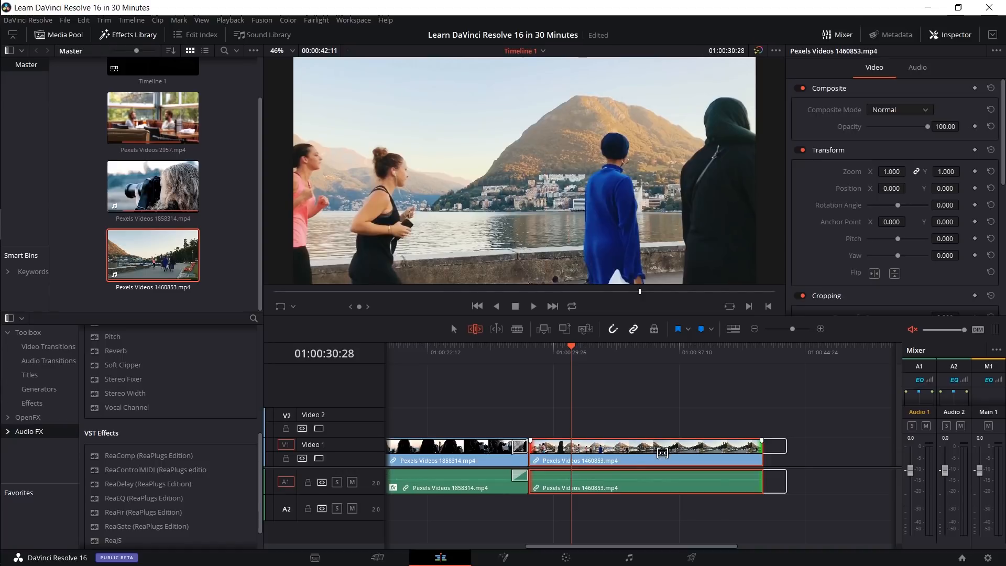
{"action": "left_click_drag", "start_coordinate": [613, 460], "coordinate": [632, 452]}
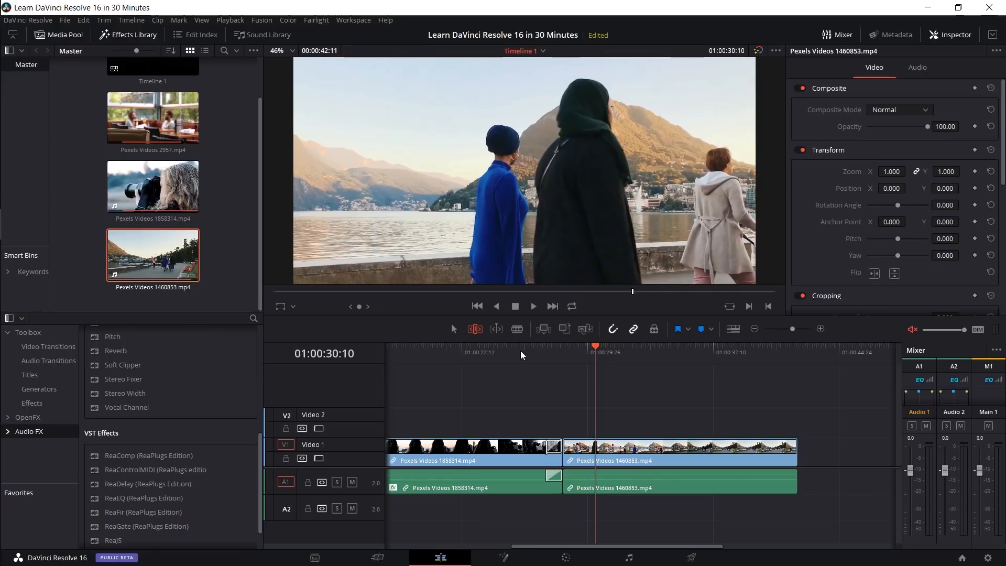
Step: Try splitting the Pexels Videos 1460853 clip at 01:00:31:12 and at 01:00:35:08, undoing each split
{"action": "key", "text": "a"}
{"action": "left_click", "coordinate": [613, 349]}
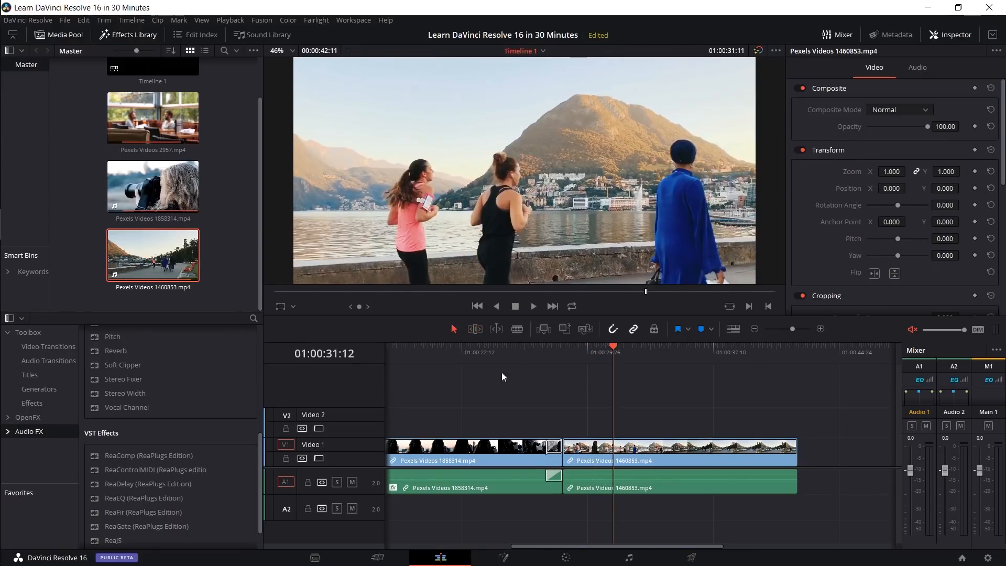
{"action": "left_click", "coordinate": [635, 455]}
{"action": "key", "text": "ctrl+b"}
{"action": "left_click", "coordinate": [679, 355]}
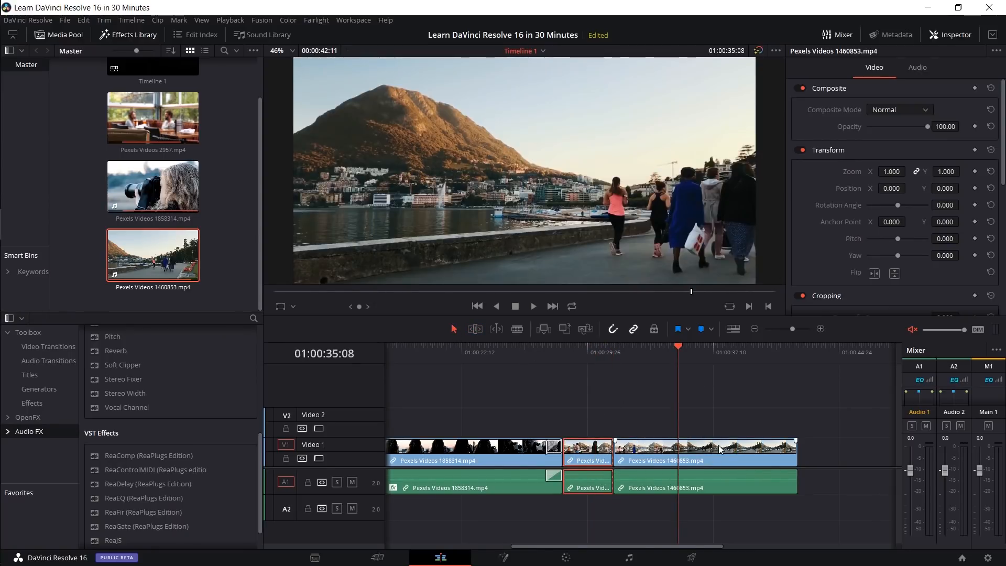
{"action": "key", "text": "ctrl+z"}
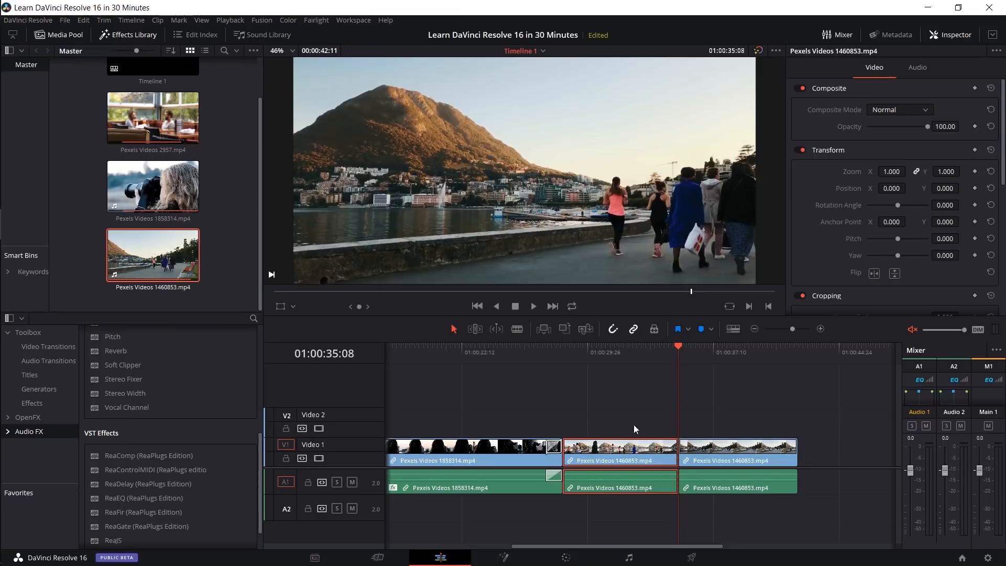
{"action": "left_click", "coordinate": [612, 350]}
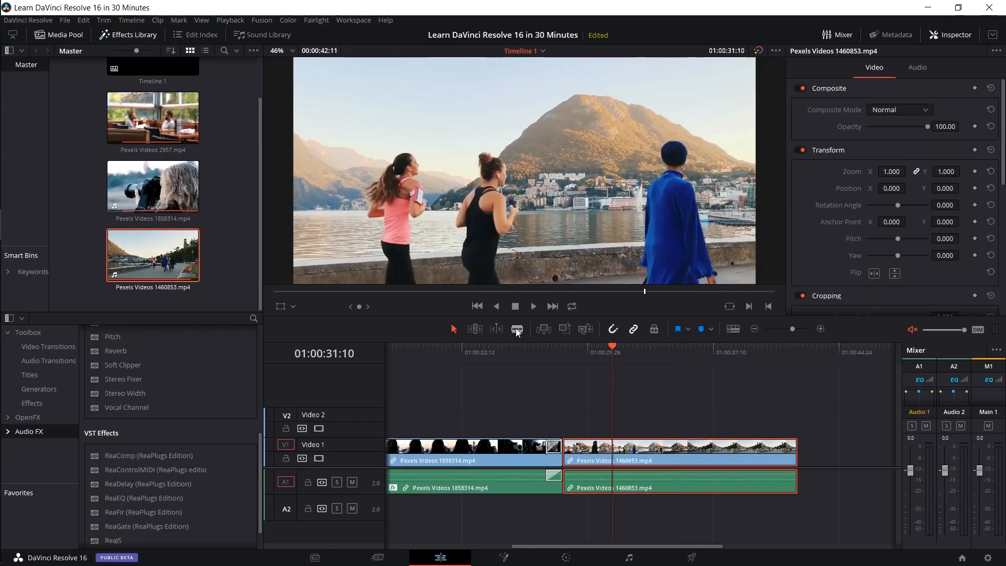
Step: With the Blade tool, cut Pexels Videos 1460853 at about 01:00:34:10 and 01:00:38:19 and Pexels Videos 1858314 at two points, and return to Selection mode
{"action": "left_click", "coordinate": [517, 328]}
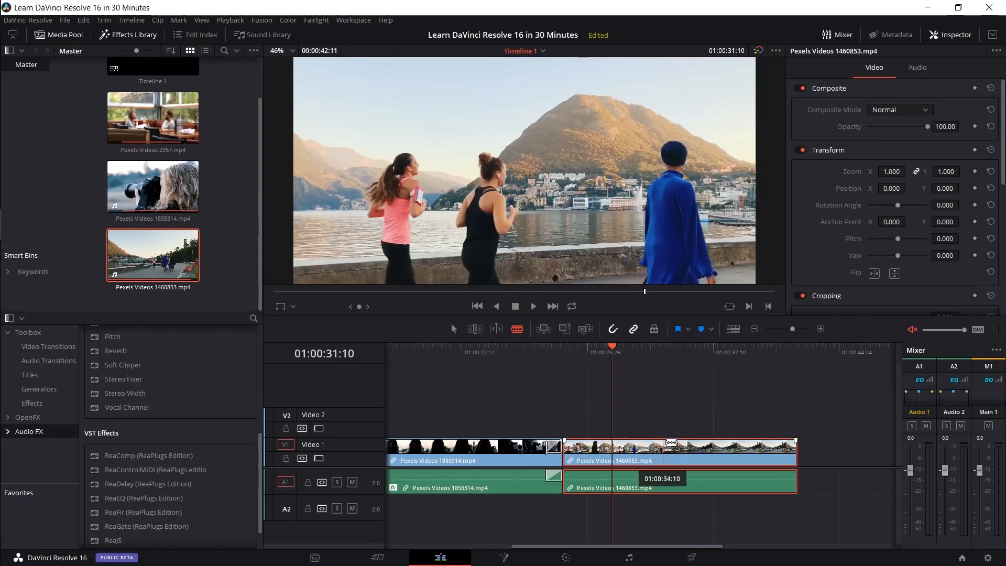
{"action": "left_click", "coordinate": [665, 447]}
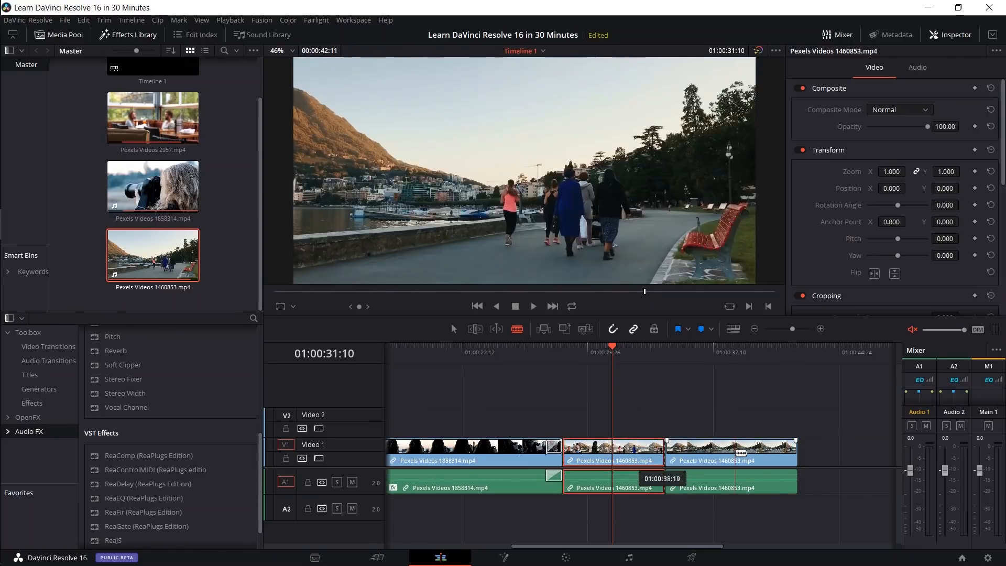
{"action": "left_click", "coordinate": [735, 451]}
{"action": "left_click", "coordinate": [474, 447]}
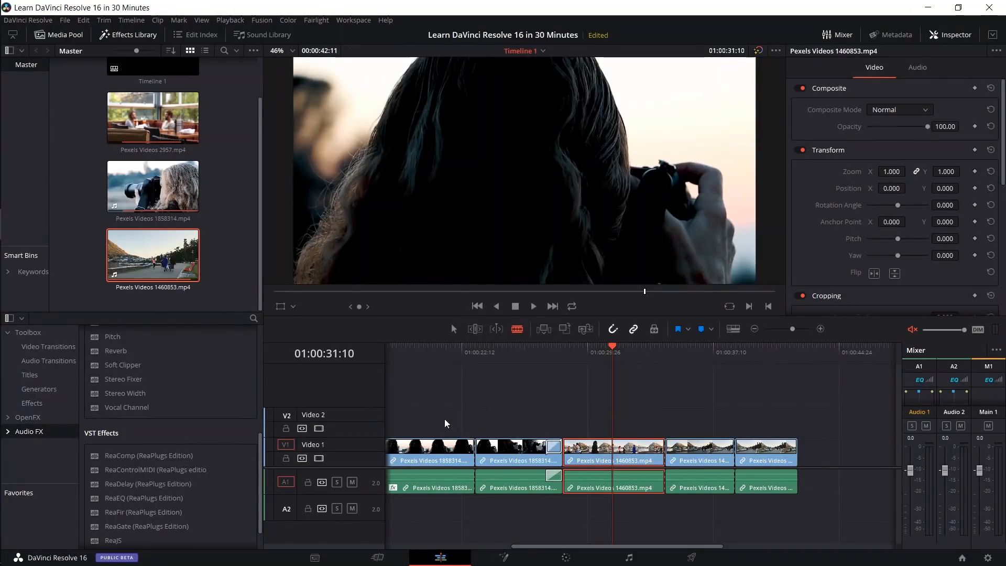
{"action": "left_click", "coordinate": [422, 446]}
{"action": "key", "text": "a"}
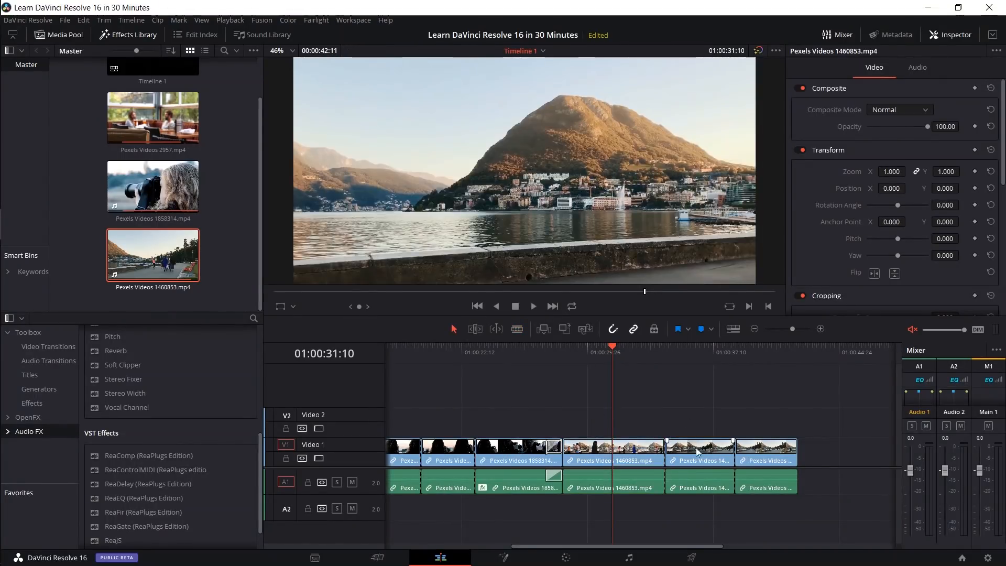
Step: Set the zoom of the middle Pexels Videos 1460853 segment to 2.000 and play across the cut before it
{"action": "left_click", "coordinate": [683, 450]}
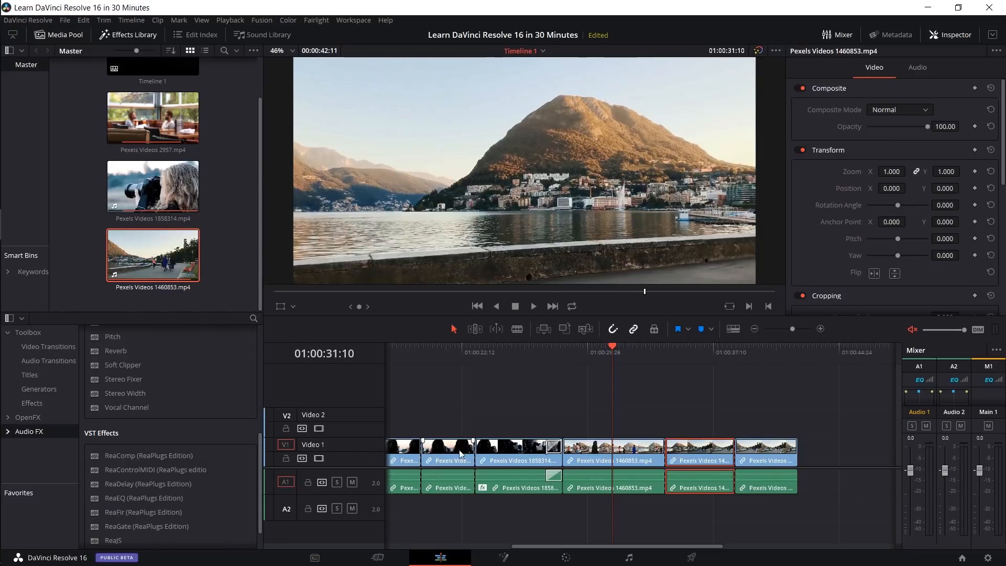
{"action": "left_click_drag", "start_coordinate": [606, 364], "coordinate": [686, 359]}
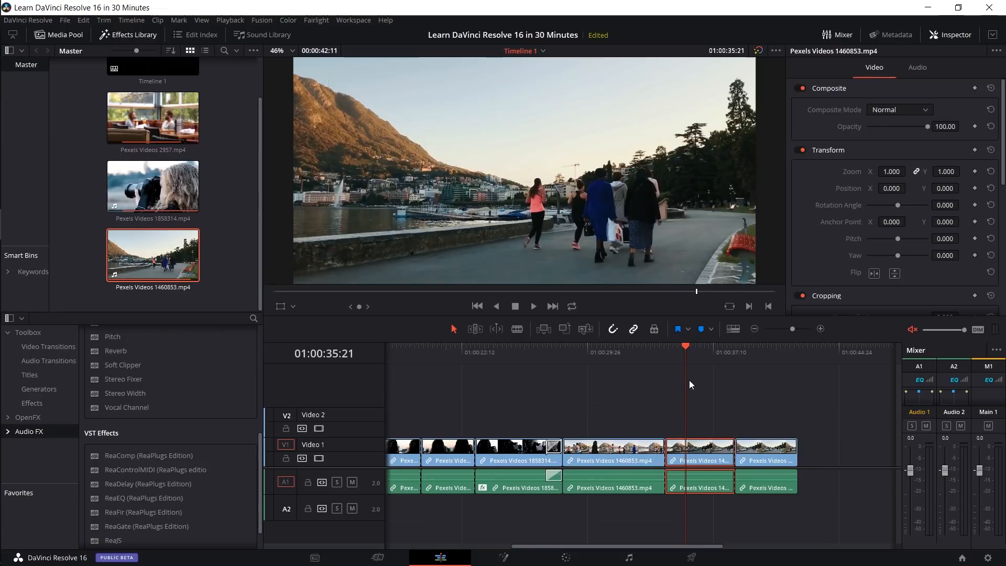
{"action": "left_click", "coordinate": [681, 357]}
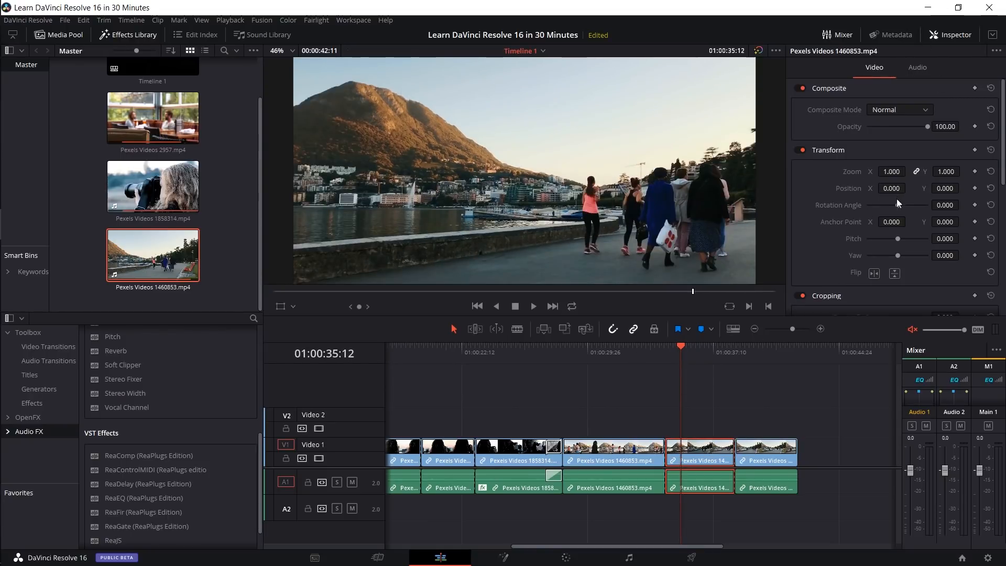
{"action": "left_click", "coordinate": [891, 171]}
{"action": "type", "text": "2"}
{"action": "key", "text": "Return"}
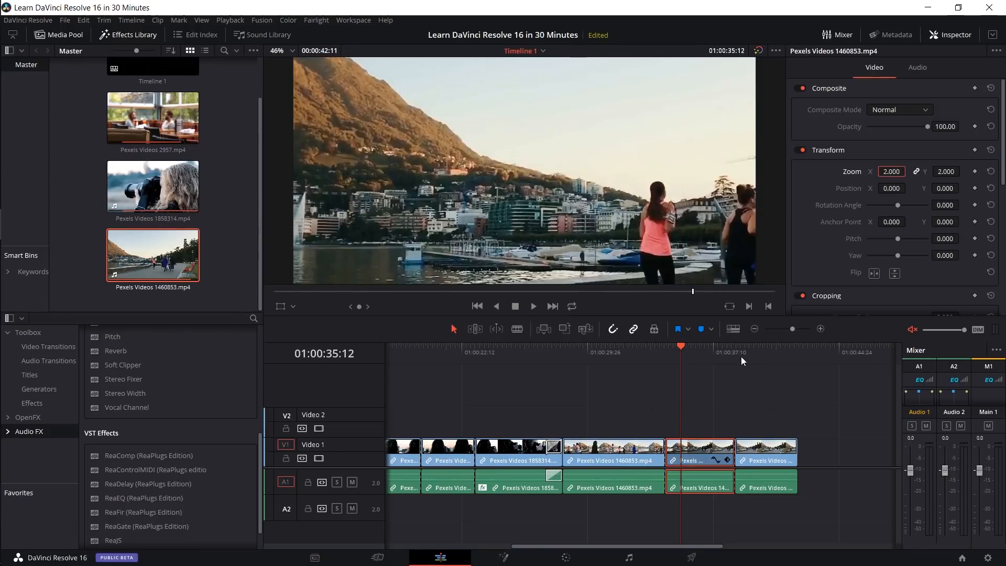
{"action": "left_click_drag", "start_coordinate": [677, 350], "coordinate": [641, 354]}
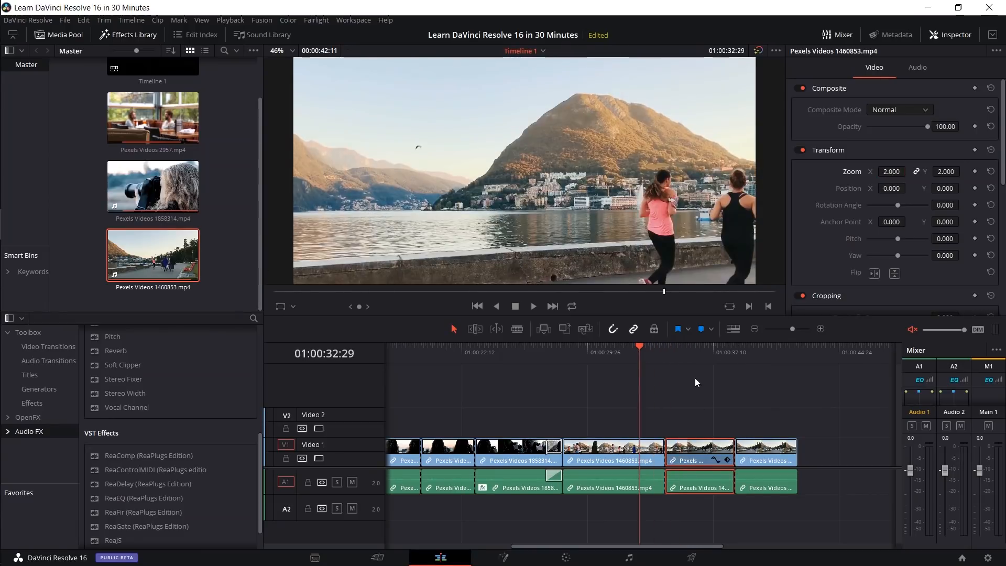
{"action": "key", "text": "space"}
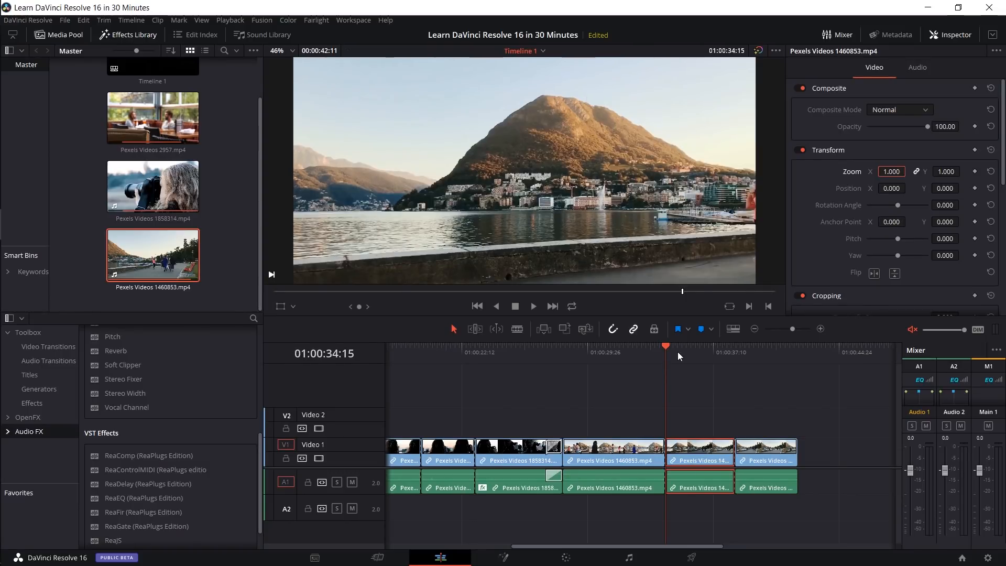
Step: Keyframe the segment's zoom at 1.000 at 01:00:34:15 and at 1.500 at 01:00:35:11
{"action": "left_click", "coordinate": [692, 347]}
{"action": "left_click", "coordinate": [974, 172]}
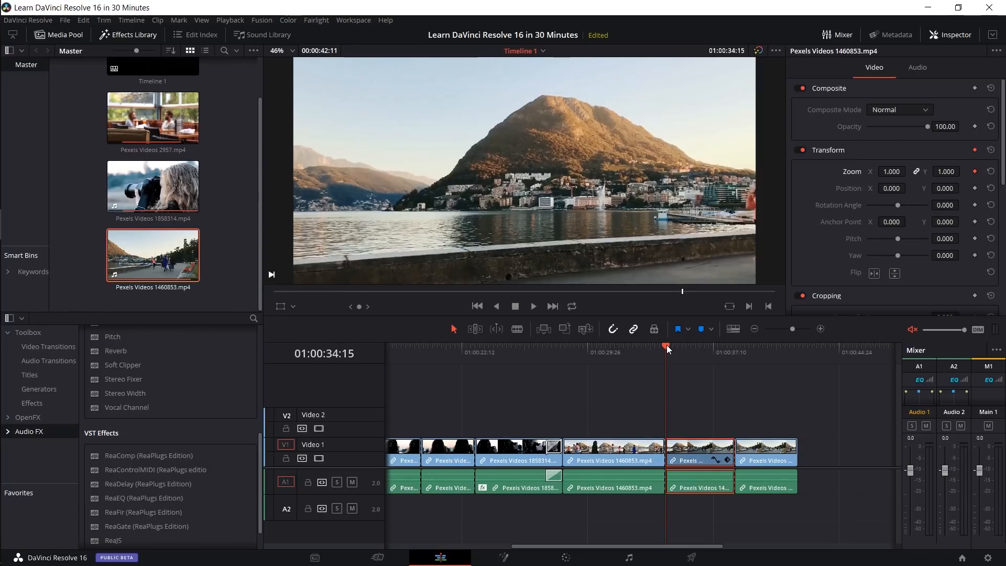
{"action": "left_click_drag", "start_coordinate": [667, 345], "coordinate": [681, 349]}
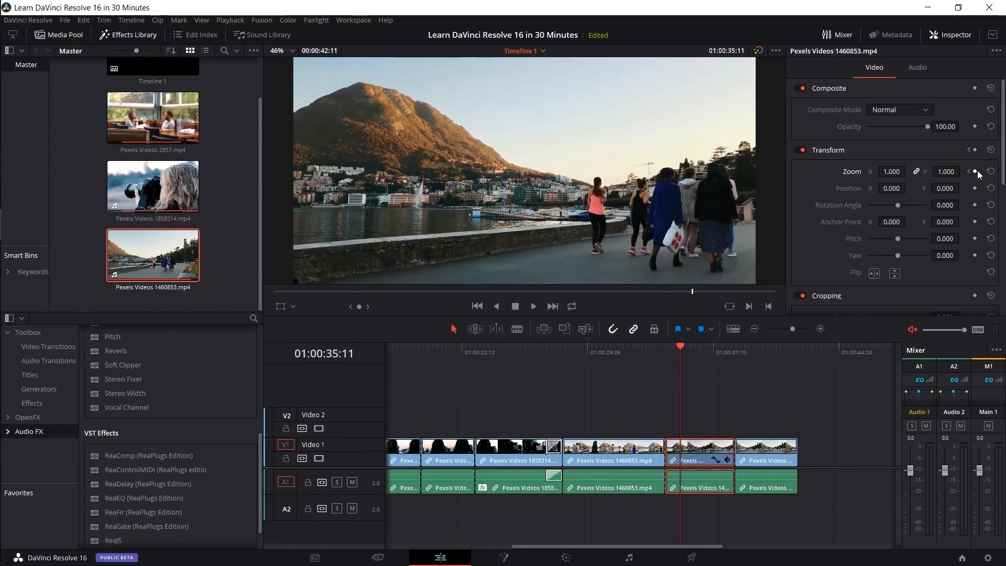
{"action": "left_click", "coordinate": [891, 172]}
{"action": "type", "text": "1.5"}
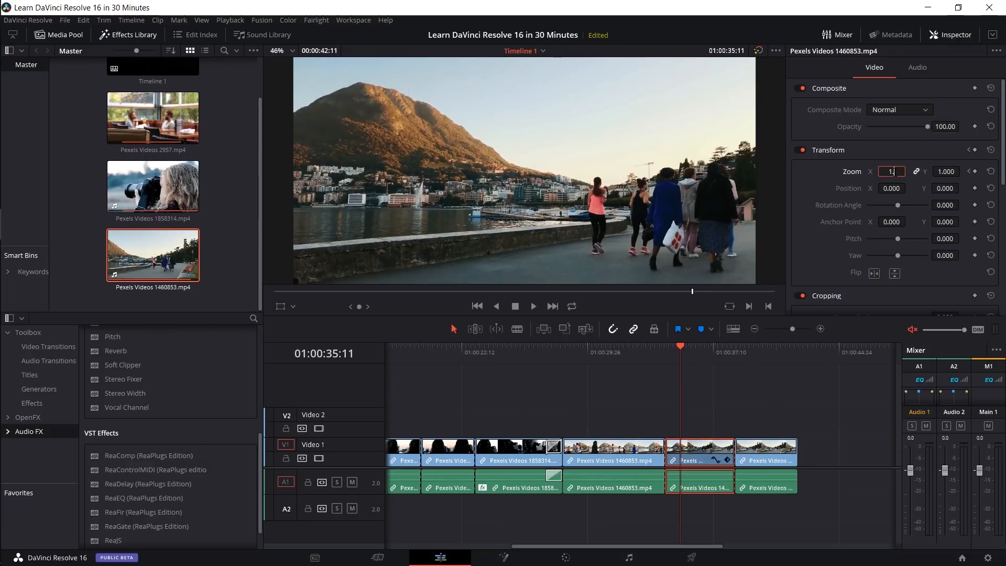
{"action": "key", "text": "Return"}
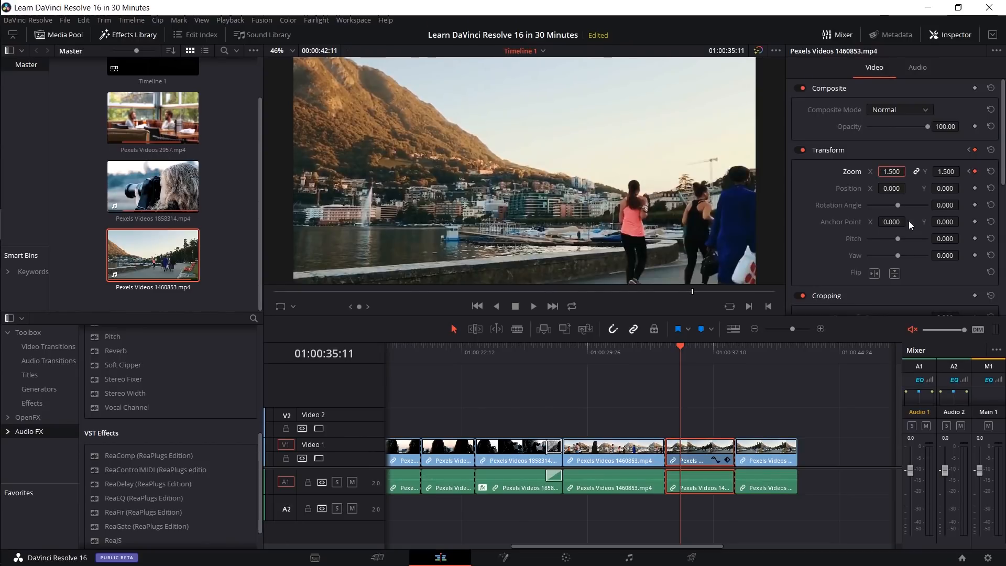
Step: Move back and forth between the segment's two zoom keyframes to compare the framing at each
{"action": "left_click", "coordinate": [665, 352]}
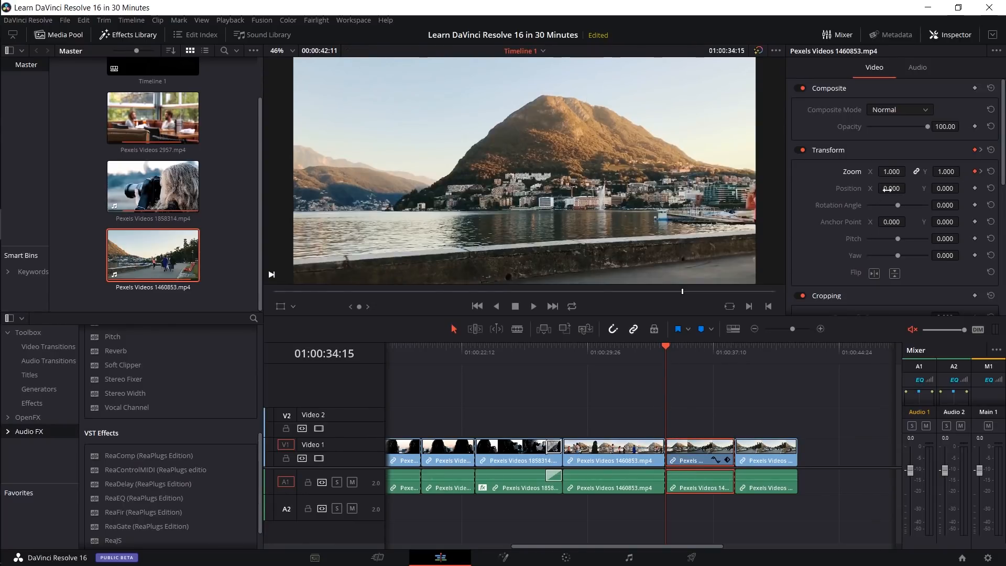
{"action": "mouse_move", "coordinate": [674, 354]}
{"action": "left_mouse_down"}
{"action": "mouse_move", "coordinate": [681, 353]}
{"action": "mouse_move", "coordinate": [672, 356]}
{"action": "left_mouse_up"}
{"action": "left_click", "coordinate": [982, 172]}
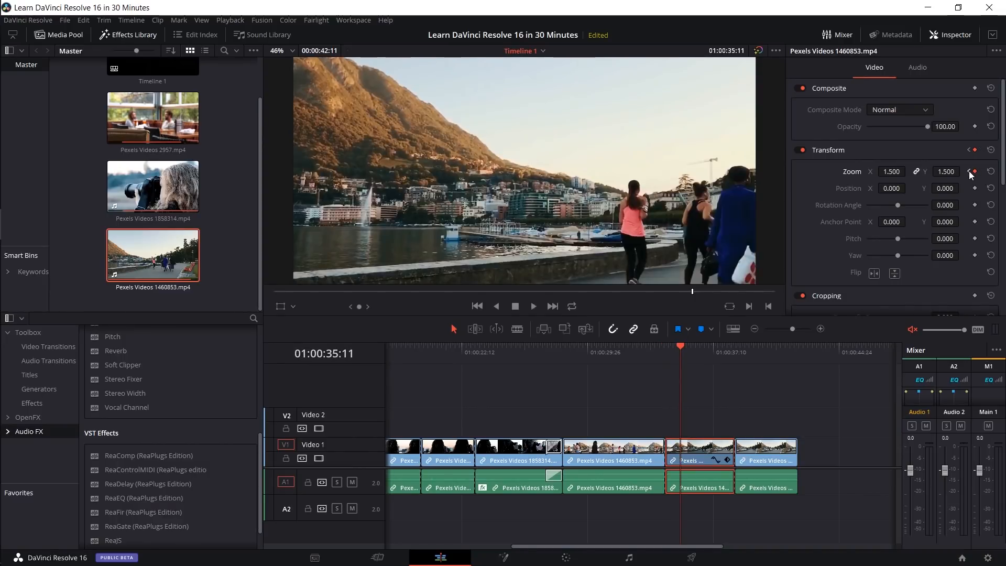
{"action": "left_click", "coordinate": [970, 174]}
{"action": "left_click", "coordinate": [983, 173]}
{"action": "left_click", "coordinate": [969, 173]}
{"action": "left_click", "coordinate": [982, 173]}
{"action": "left_click", "coordinate": [970, 172]}
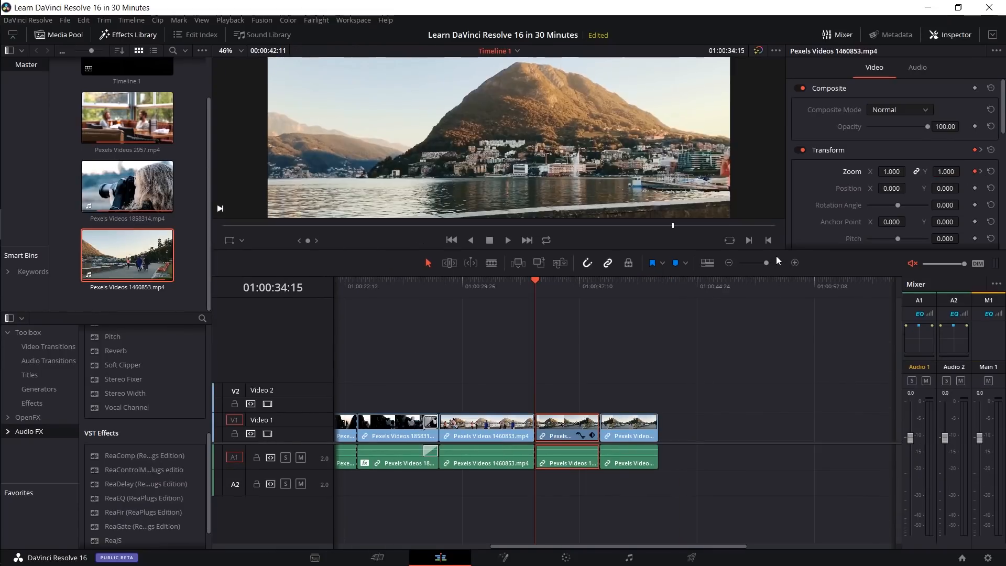
Step: Enlarge the timeline around the keyframed Pexels Videos 1460853 segment and select that segment
{"action": "left_click_drag", "start_coordinate": [768, 262], "coordinate": [773, 262]}
{"action": "left_click", "coordinate": [708, 513]}
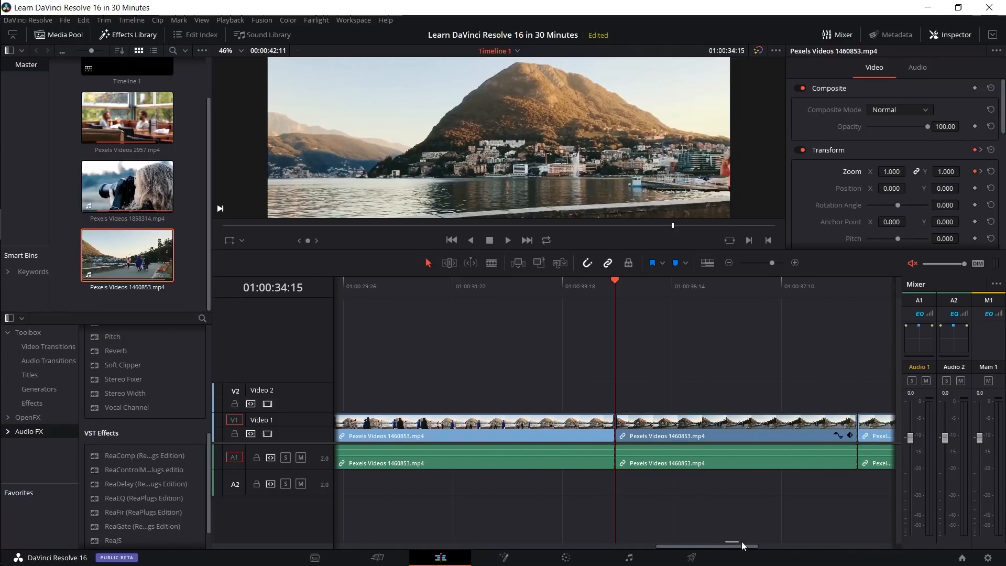
{"action": "left_click_drag", "start_coordinate": [745, 546], "coordinate": [773, 541]}
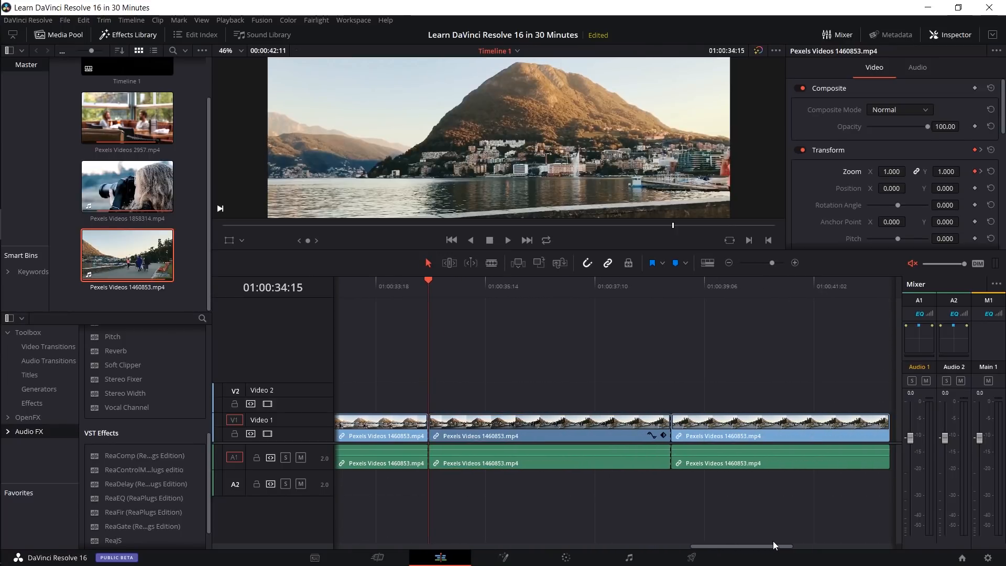
{"action": "left_click", "coordinate": [633, 448]}
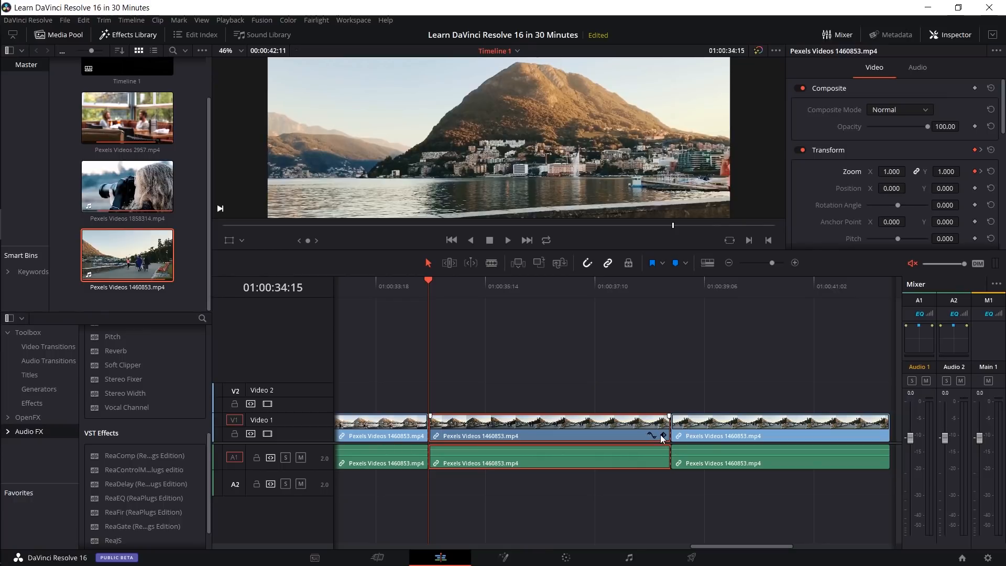
Step: Expand the keyframe track of the selected Pexels Videos 1460853.mp4 clip and inspect its Transform keyframes
{"action": "left_click", "coordinate": [662, 435]}
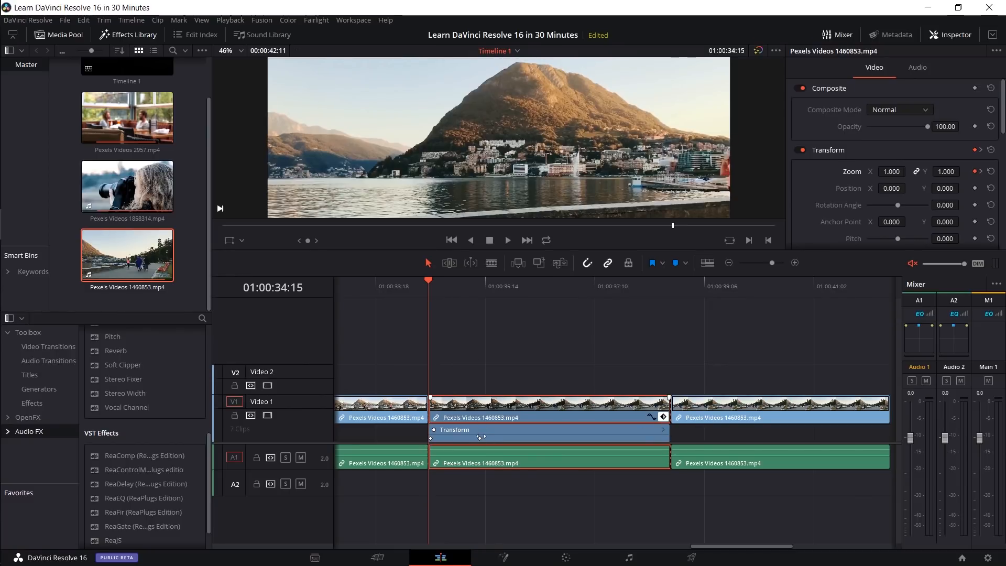
{"action": "left_click_drag", "start_coordinate": [465, 282], "coordinate": [434, 299]}
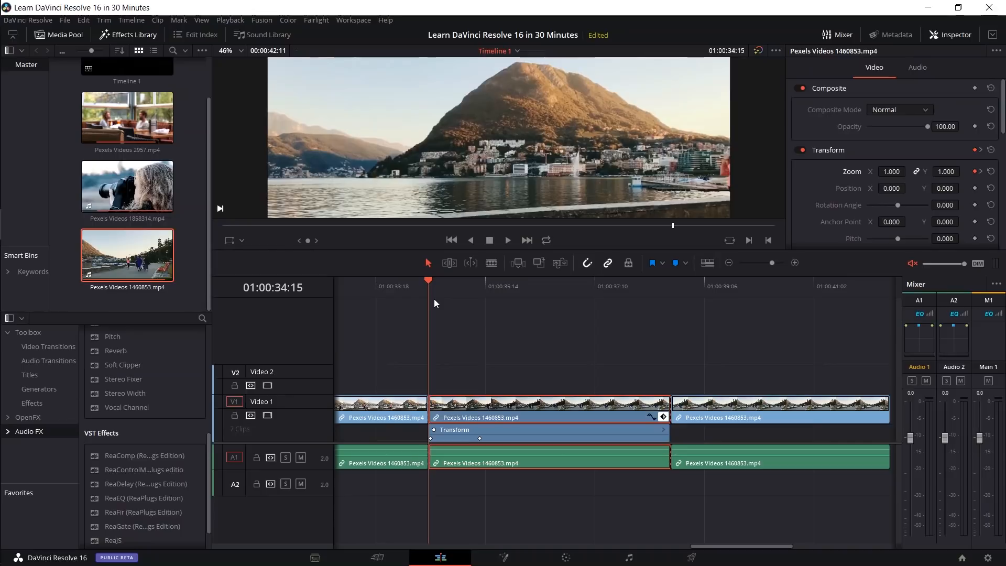
{"action": "left_click", "coordinate": [480, 438]}
Step: Open the selected clip's Zoom X curve and change its second keyframe from linear to a curved ease
{"action": "left_click", "coordinate": [652, 418]}
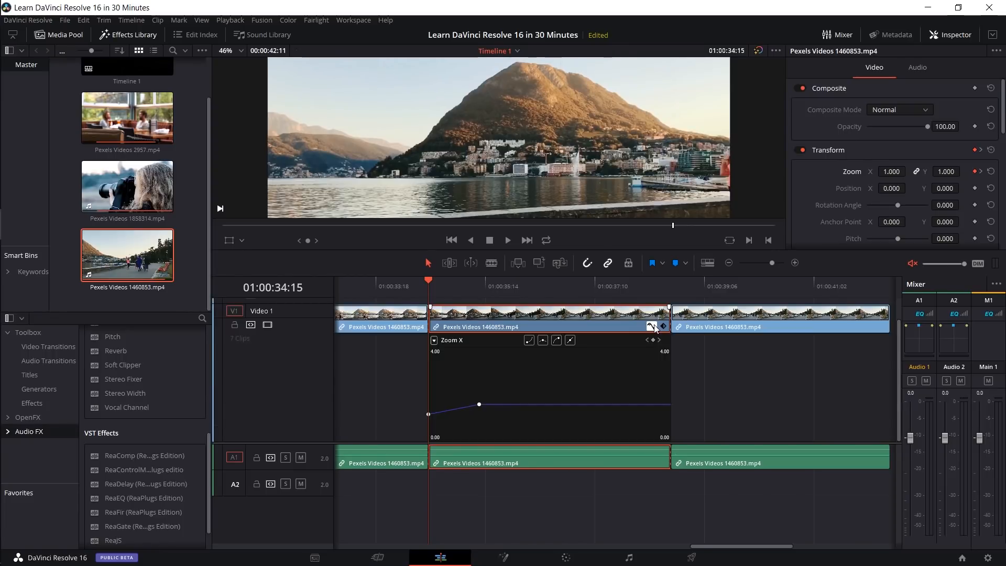
{"action": "left_click", "coordinate": [652, 336]}
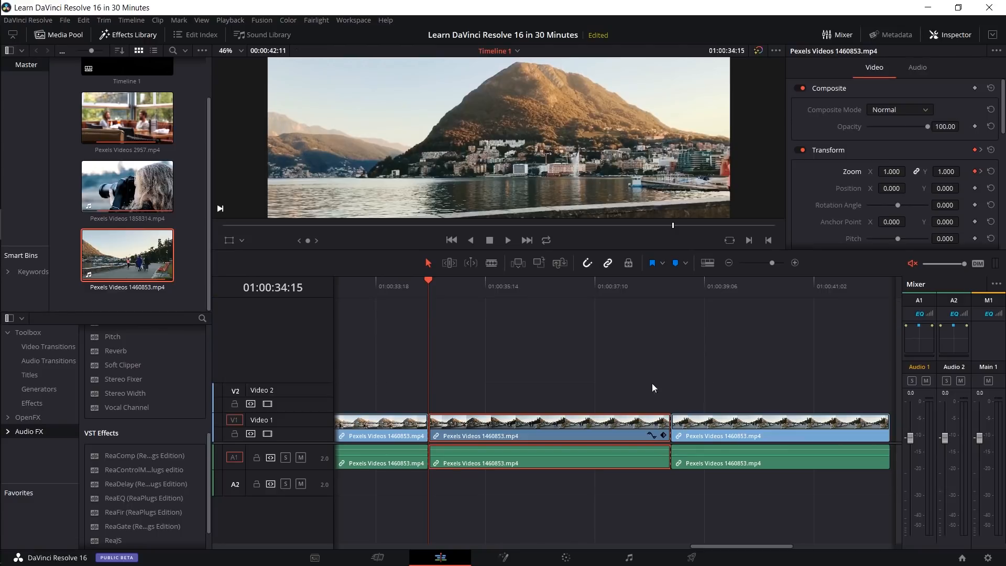
{"action": "left_click", "coordinate": [651, 434]}
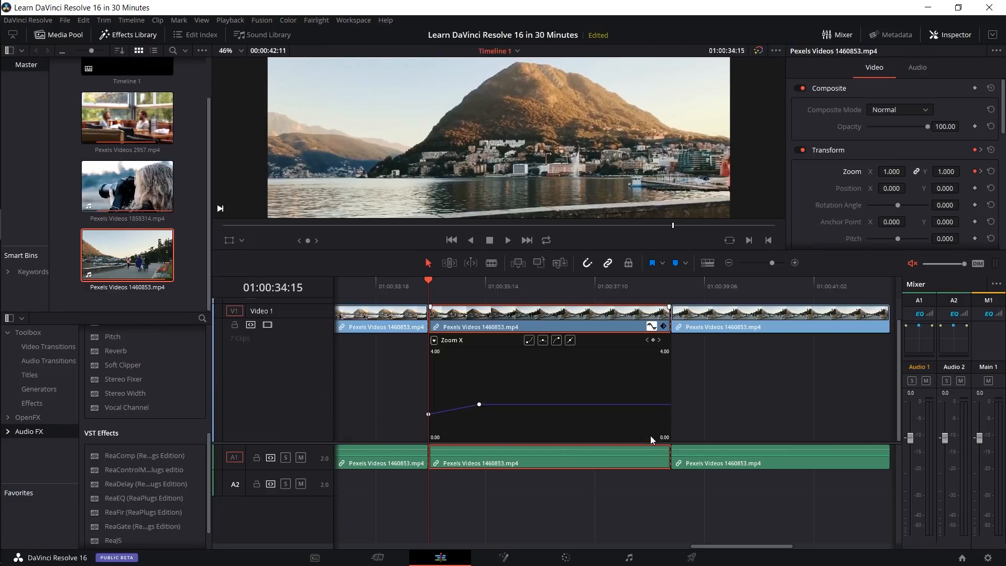
{"action": "left_click", "coordinate": [479, 405]}
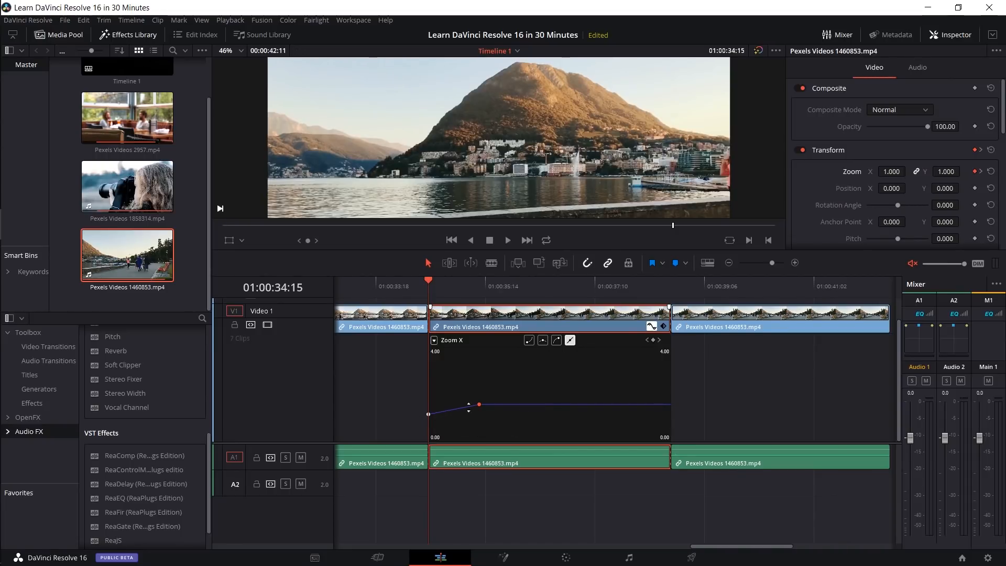
{"action": "left_click", "coordinate": [543, 341]}
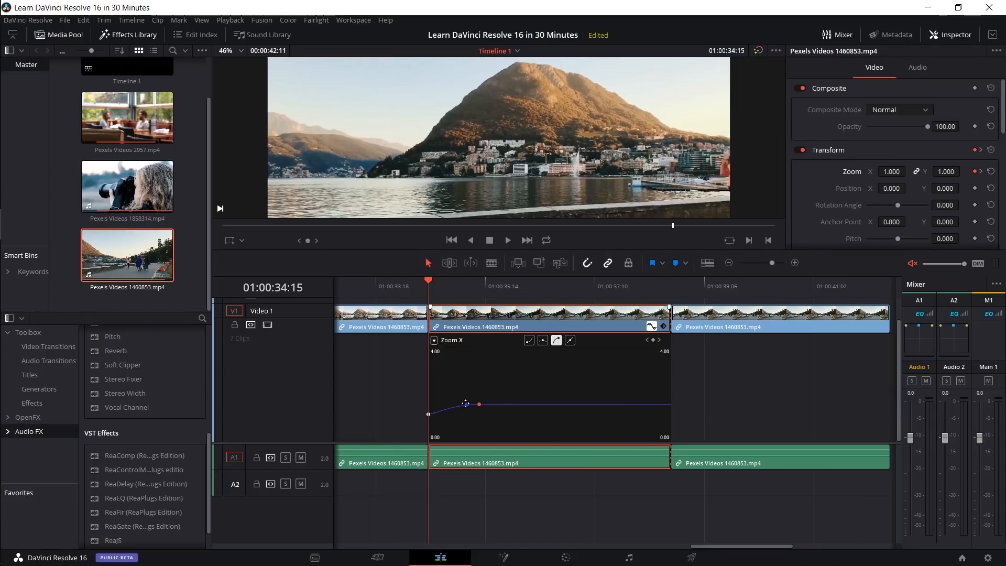
Step: Adjust the second Zoom X keyframe's curve handle to shape a smooth ease at the end of the zoom
{"action": "mouse_move", "coordinate": [465, 404]}
{"action": "left_mouse_down"}
{"action": "mouse_move", "coordinate": [445, 404]}
{"action": "mouse_move", "coordinate": [452, 396]}
{"action": "left_mouse_up"}
{"action": "mouse_move", "coordinate": [462, 406]}
{"action": "left_mouse_down"}
{"action": "mouse_move", "coordinate": [450, 404]}
{"action": "mouse_move", "coordinate": [475, 405]}
{"action": "left_mouse_up"}
{"action": "mouse_move", "coordinate": [477, 405]}
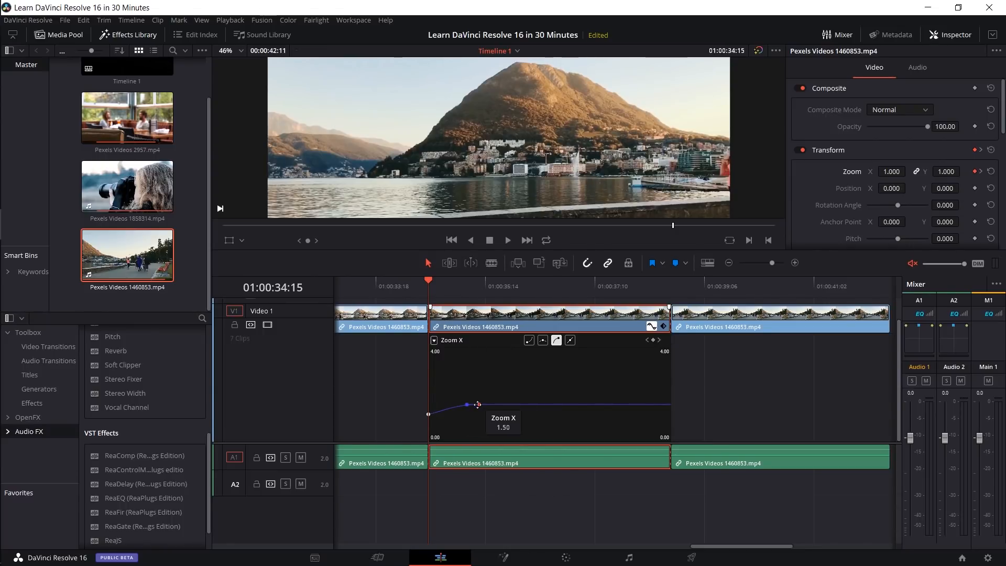
{"action": "mouse_move", "coordinate": [478, 404]}
{"action": "left_mouse_down"}
{"action": "mouse_move", "coordinate": [479, 376]}
{"action": "mouse_move", "coordinate": [480, 405]}
{"action": "left_mouse_up"}
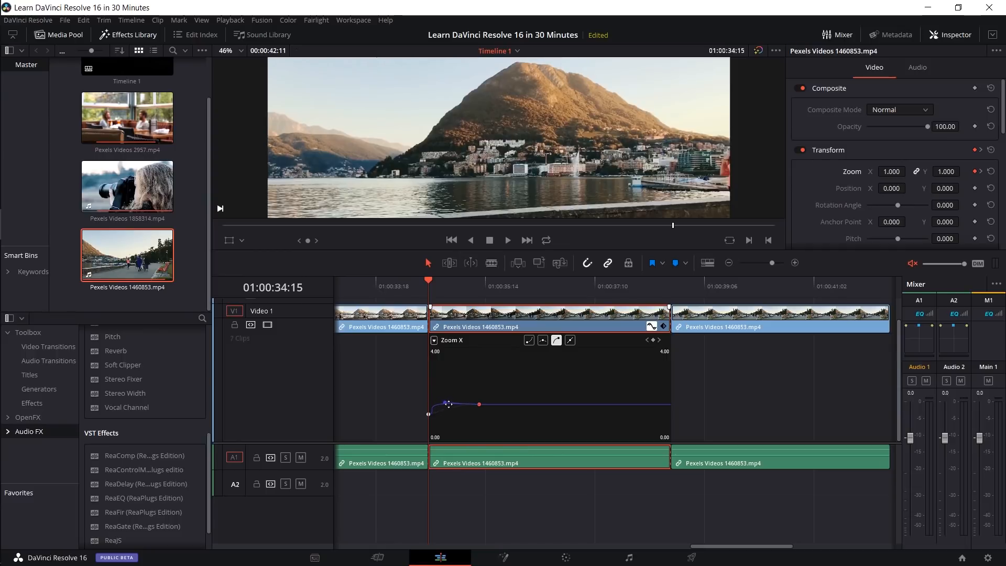
{"action": "mouse_move", "coordinate": [461, 404]}
{"action": "left_mouse_down"}
{"action": "mouse_move", "coordinate": [450, 411]}
{"action": "mouse_move", "coordinate": [474, 404]}
{"action": "mouse_move", "coordinate": [466, 399]}
{"action": "left_mouse_up"}
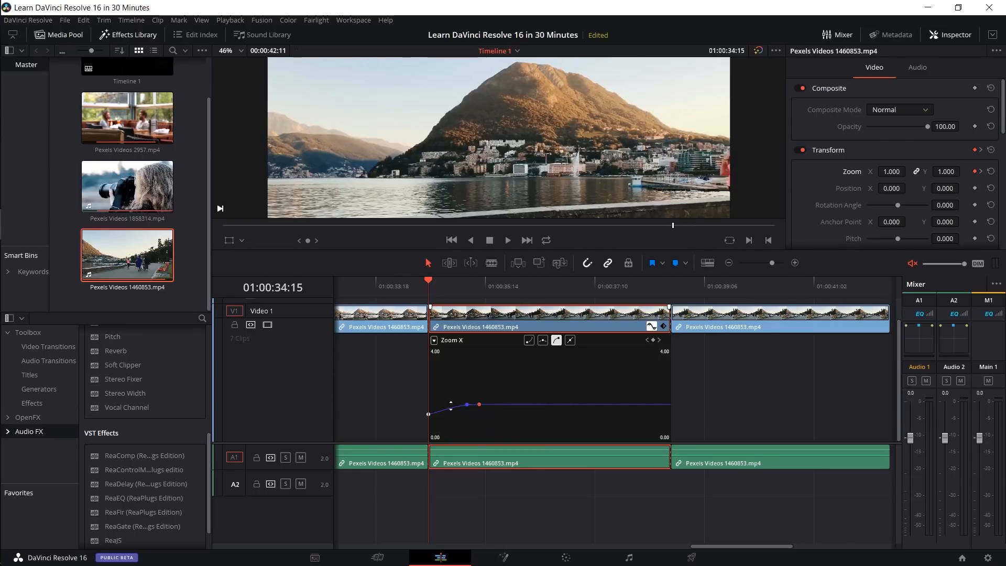
Step: Examine the Zoom X keyframes with the keyframe track and curve shown together, and collapse both displays on the clip
{"action": "left_click", "coordinate": [429, 413]}
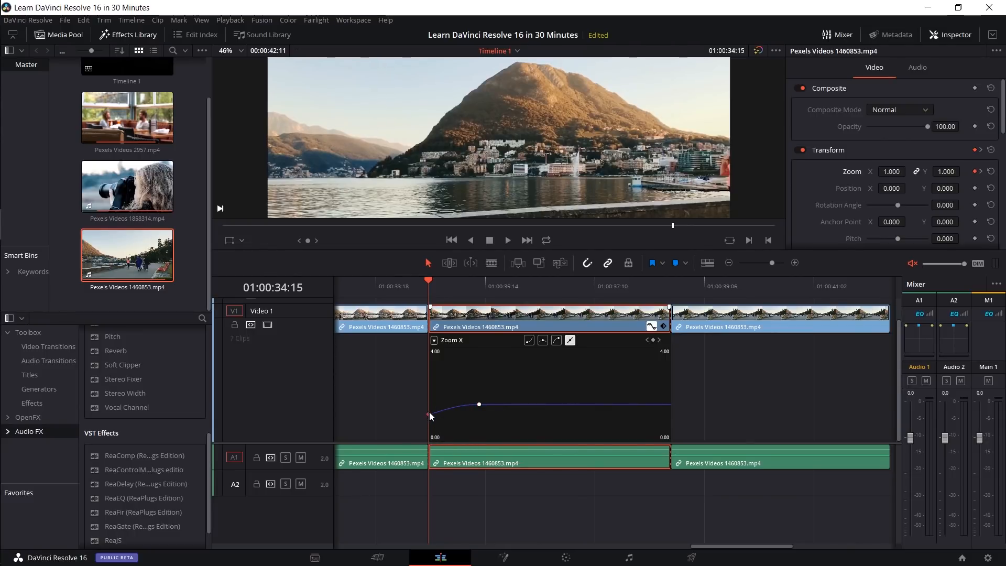
{"action": "mouse_move", "coordinate": [429, 415]}
{"action": "scroll", "coordinate": [648, 330], "scroll_direction": "up", "scroll_amount": 1}
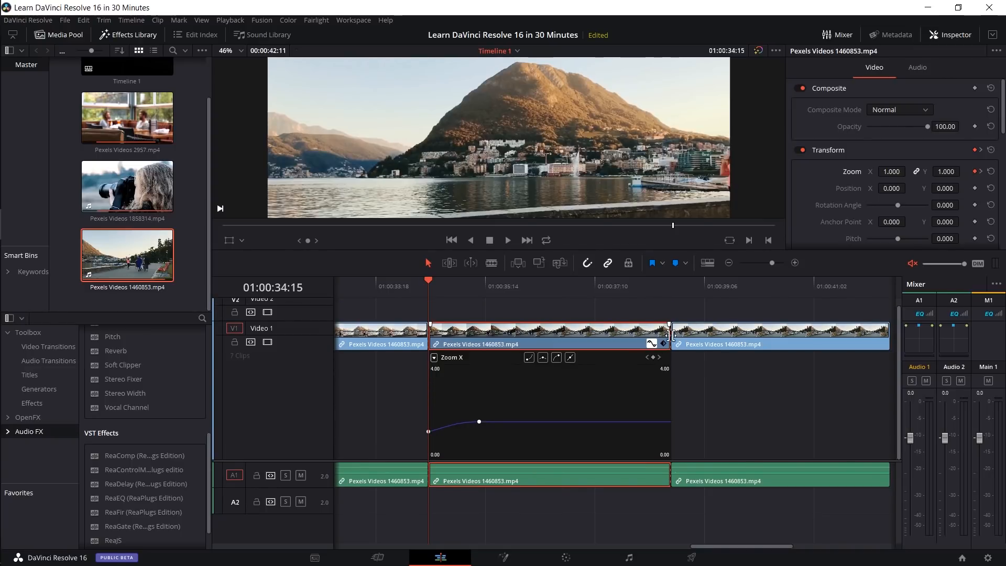
{"action": "left_click", "coordinate": [663, 345]}
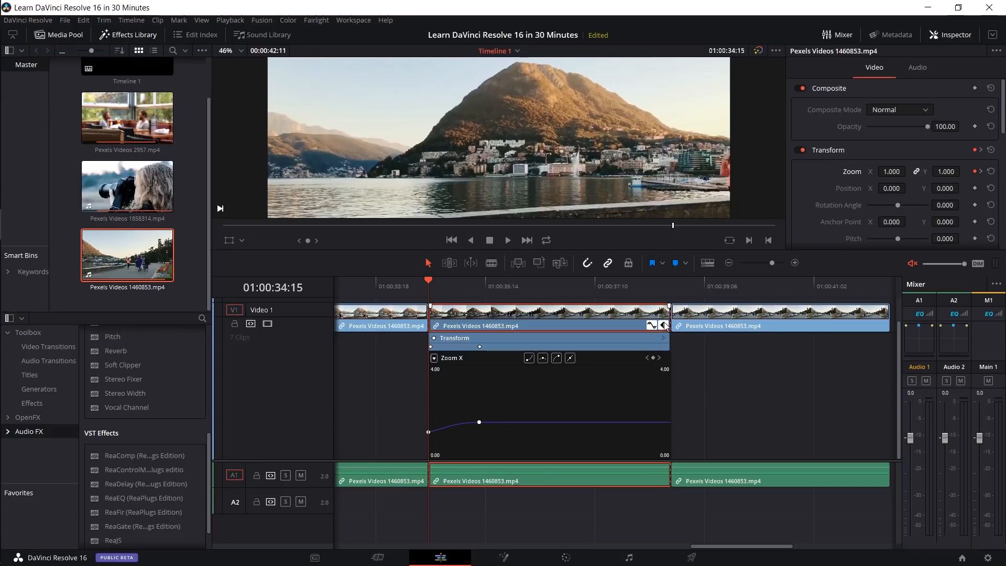
{"action": "left_click", "coordinate": [663, 326]}
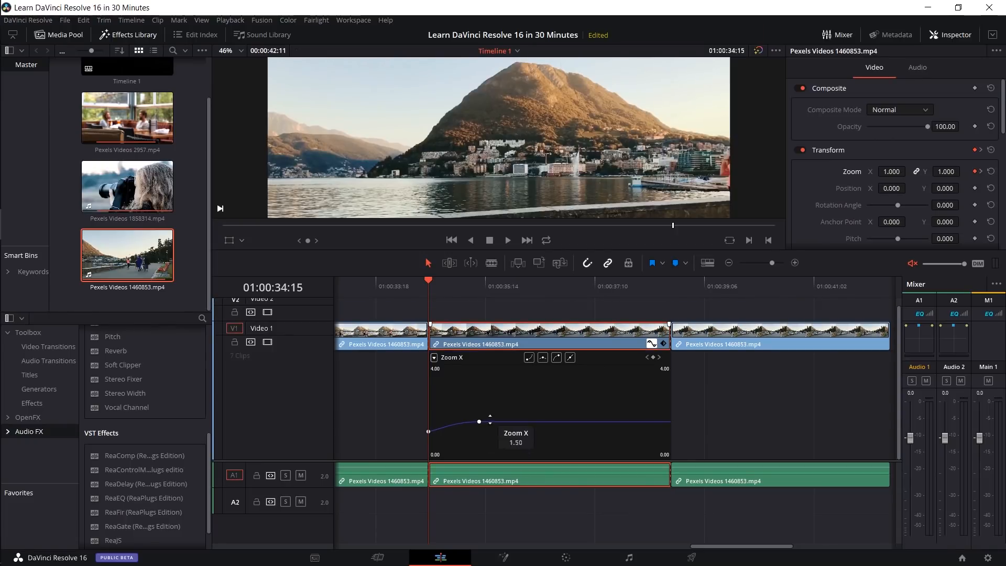
{"action": "left_click", "coordinate": [478, 420]}
{"action": "left_click_drag", "start_coordinate": [479, 420], "coordinate": [501, 418]}
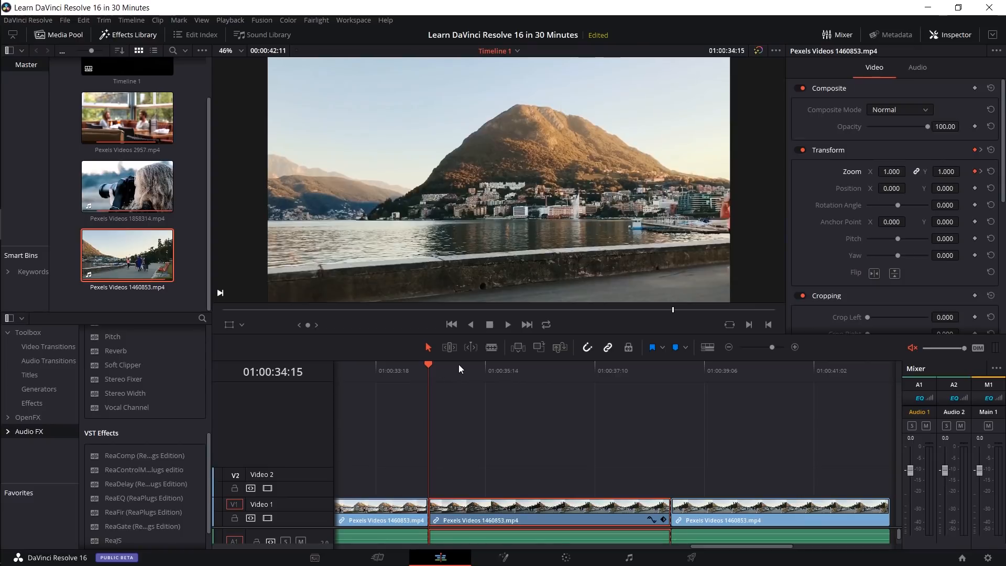
Step: Play the start of the selected clip several times to review the eased zoom animation
{"action": "key", "text": "space"}
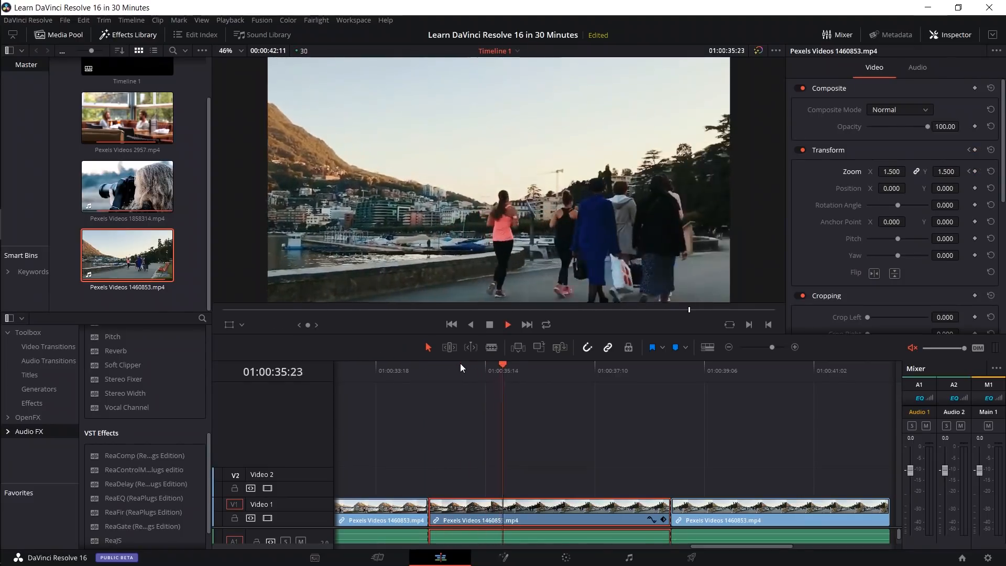
{"action": "left_click_drag", "start_coordinate": [461, 364], "coordinate": [432, 372]}
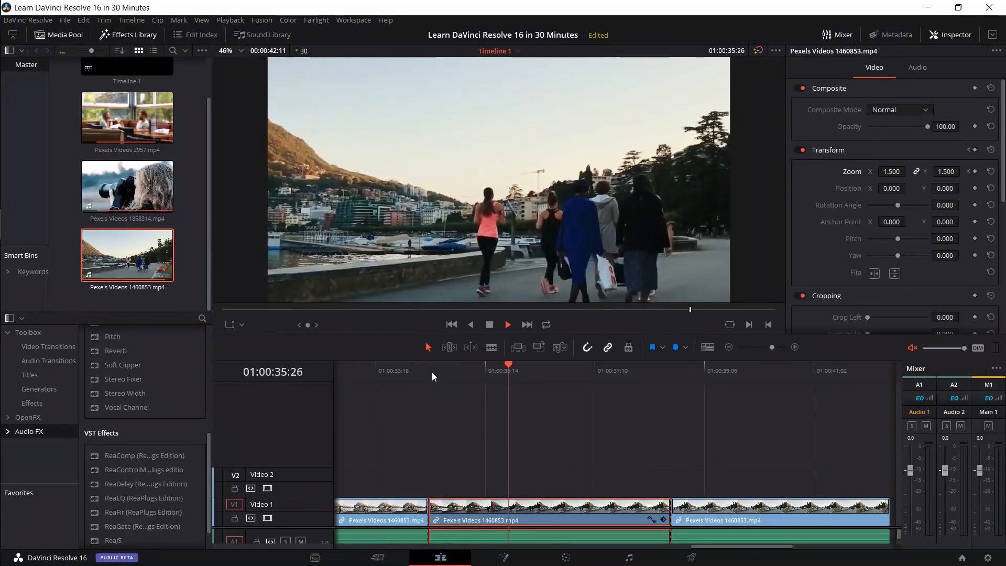
{"action": "key", "text": "space"}
{"action": "left_click", "coordinate": [432, 372]}
{"action": "key", "text": "space"}
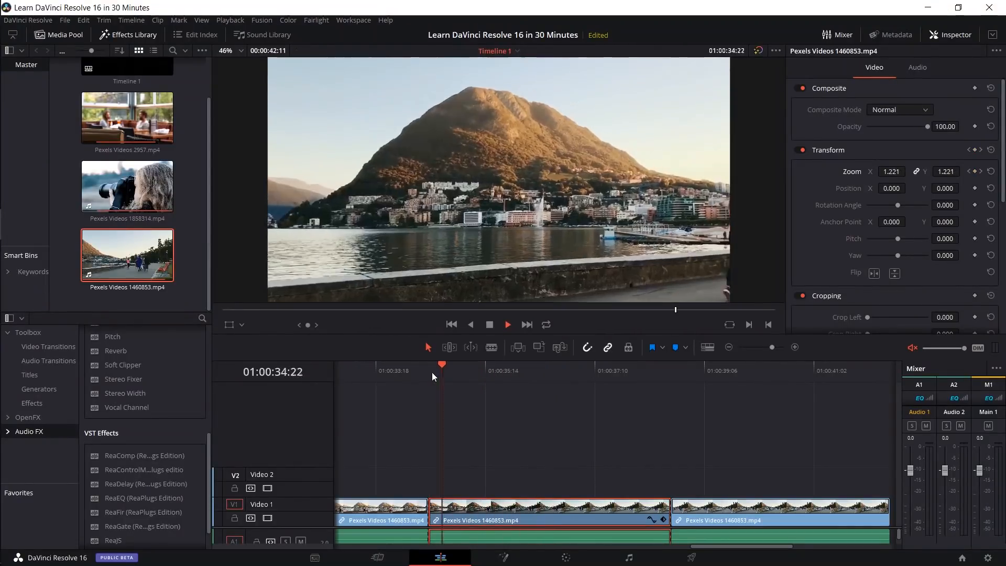
{"action": "key", "text": "space"}
{"action": "left_click", "coordinate": [432, 372]}
{"action": "key", "text": "space"}
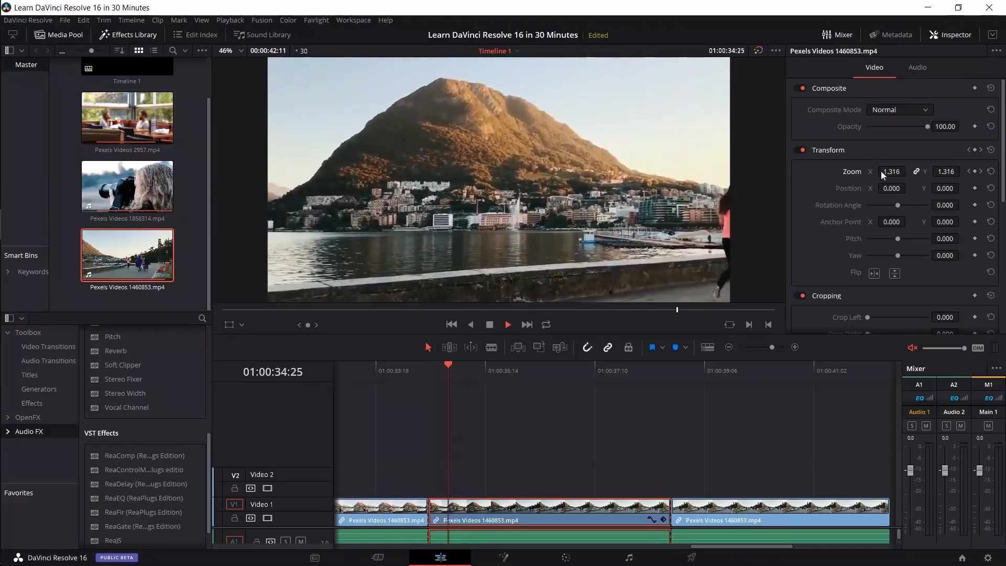
{"action": "key", "text": "space"}
{"action": "left_click", "coordinate": [433, 372]}
{"action": "key", "text": "space"}
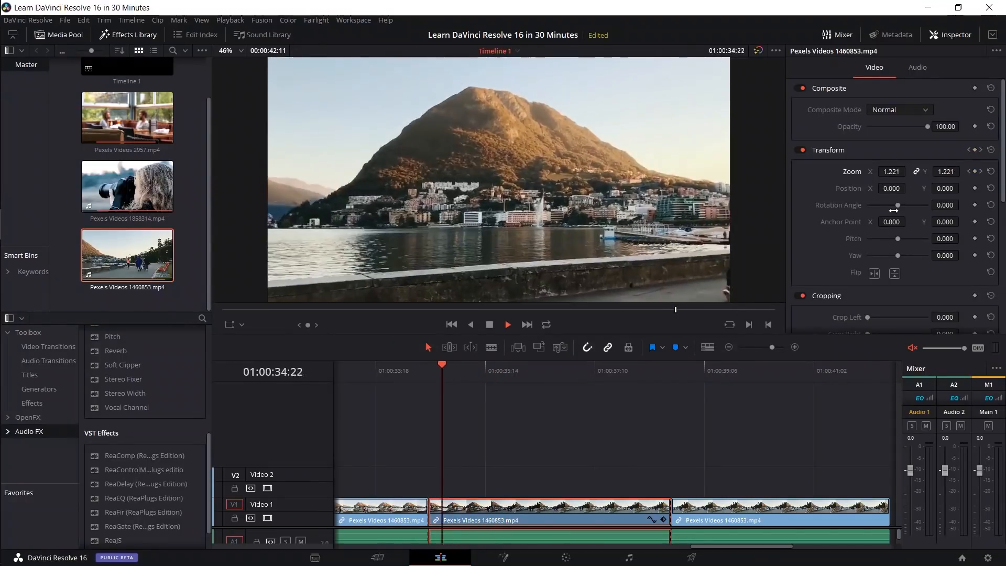
{"action": "key", "text": "space"}
{"action": "left_click", "coordinate": [445, 373]}
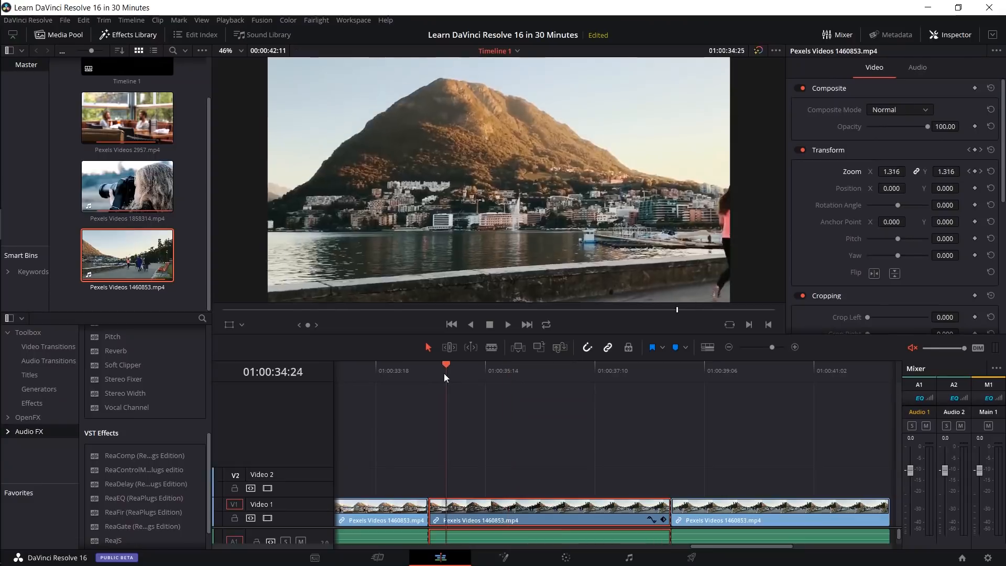
Step: Keyframe the clip's Position X at -991 at its first frame, 01:00:34:15
{"action": "left_click", "coordinate": [440, 374]}
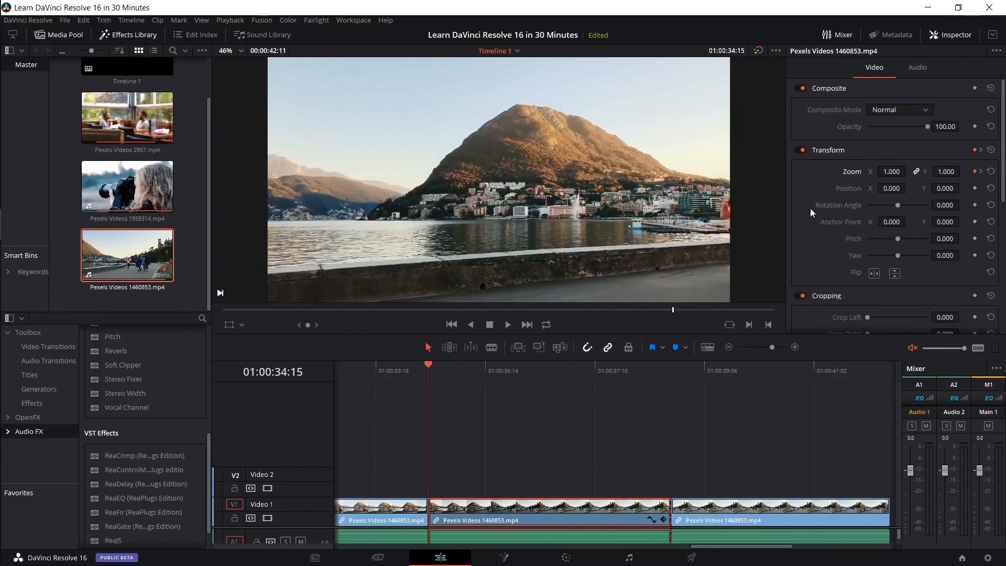
{"action": "scroll", "coordinate": [810, 209], "scroll_direction": "down", "scroll_amount": 1}
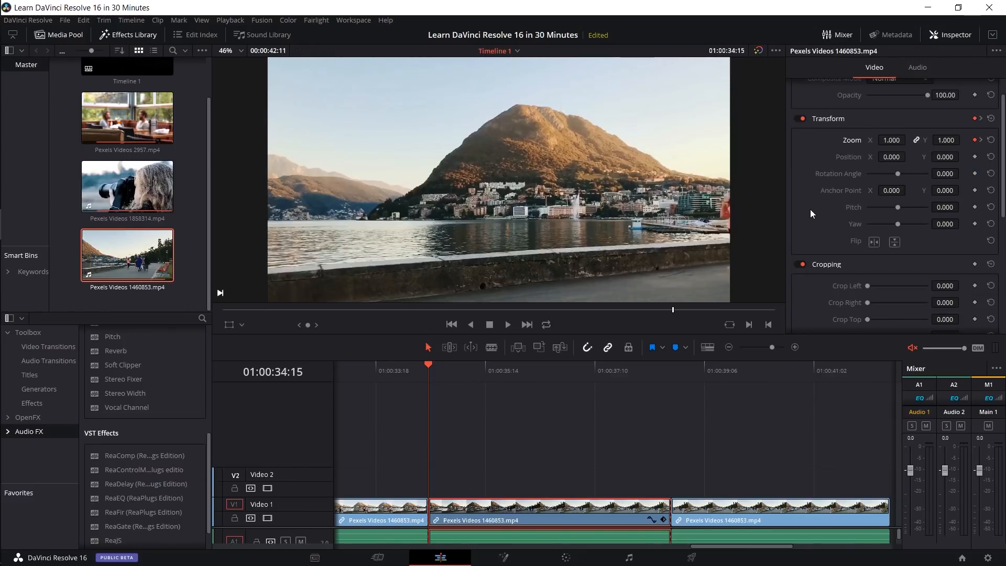
{"action": "scroll", "coordinate": [862, 176], "scroll_direction": "up", "scroll_amount": 1}
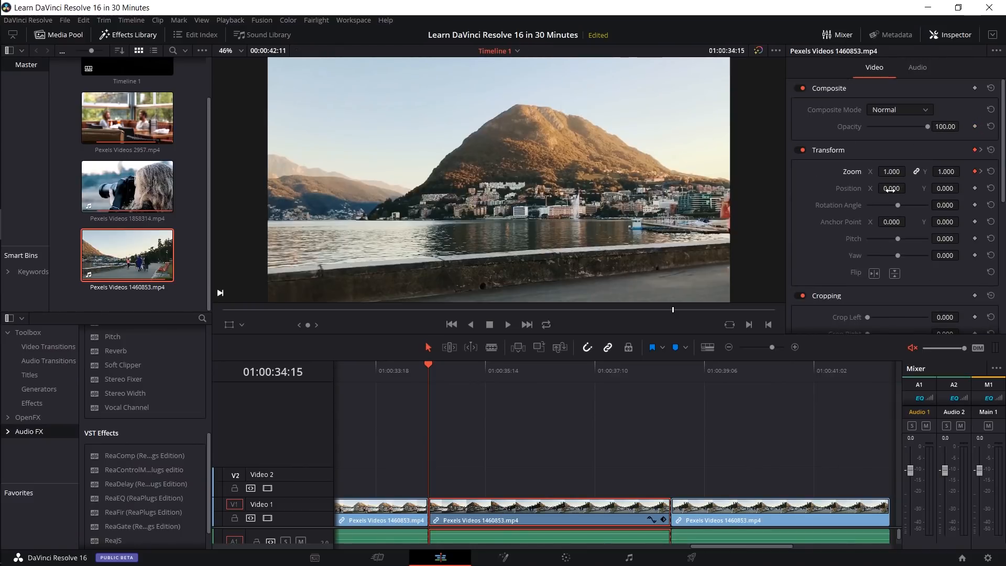
{"action": "mouse_move", "coordinate": [900, 188]}
{"action": "left_mouse_down"}
{"action": "mouse_move", "coordinate": [742, 189]}
{"action": "mouse_move", "coordinate": [902, 193]}
{"action": "left_mouse_up"}
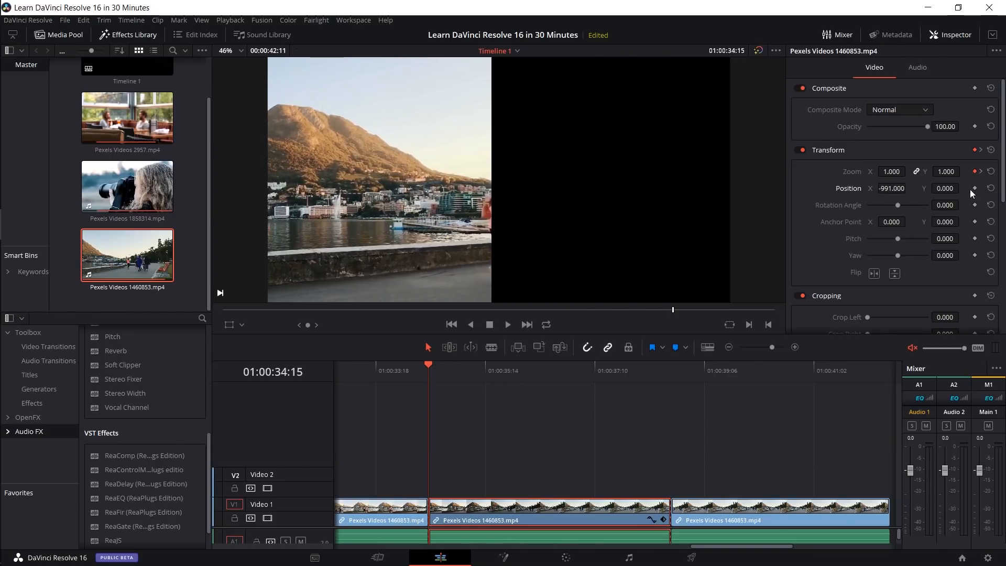
{"action": "left_click", "coordinate": [975, 188]}
Step: Add a second position keyframe at 01:00:35:22 with Position X set to 0
{"action": "left_click", "coordinate": [500, 368]}
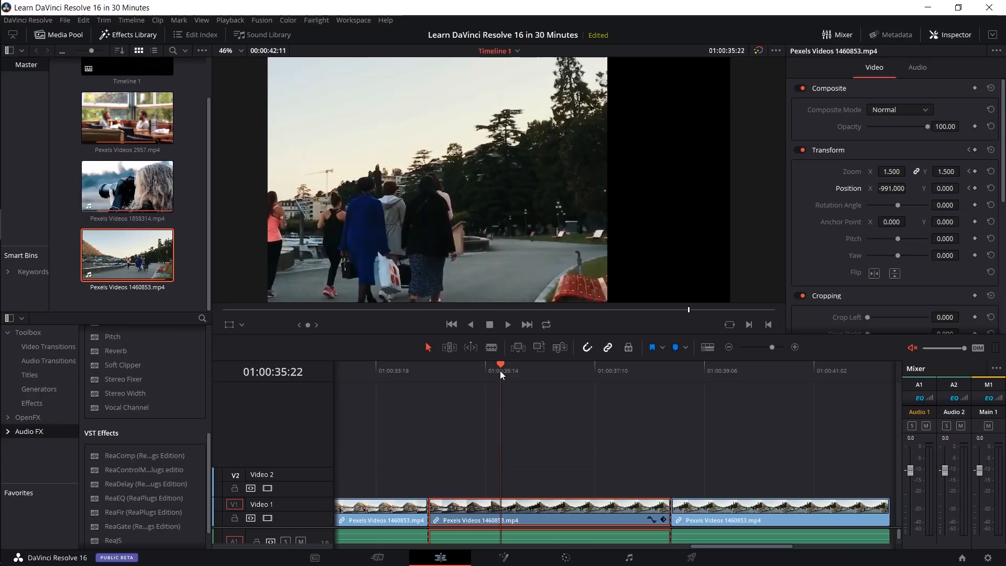
{"action": "left_click", "coordinate": [891, 188]}
{"action": "type", "text": "0"}
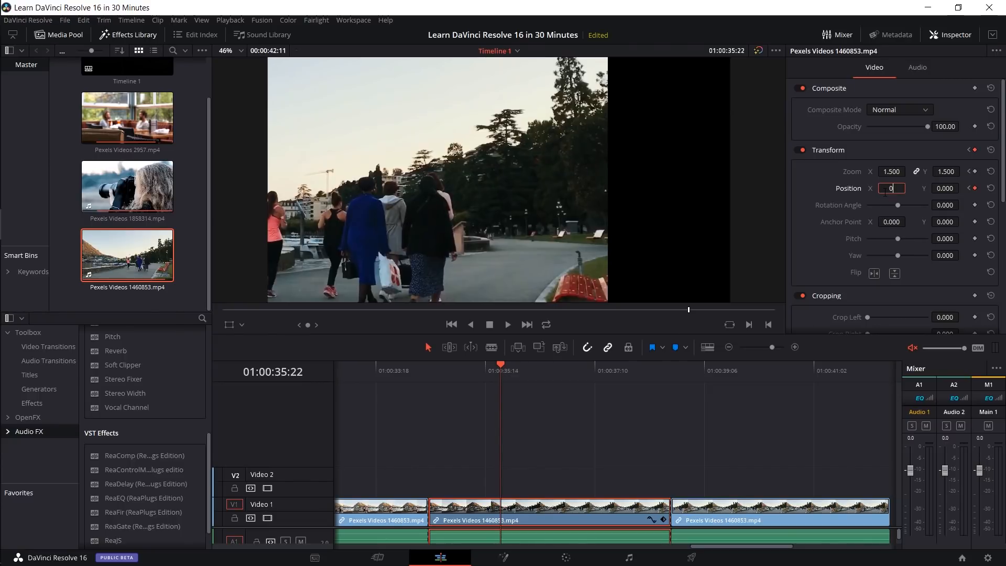
{"action": "key", "text": "Return"}
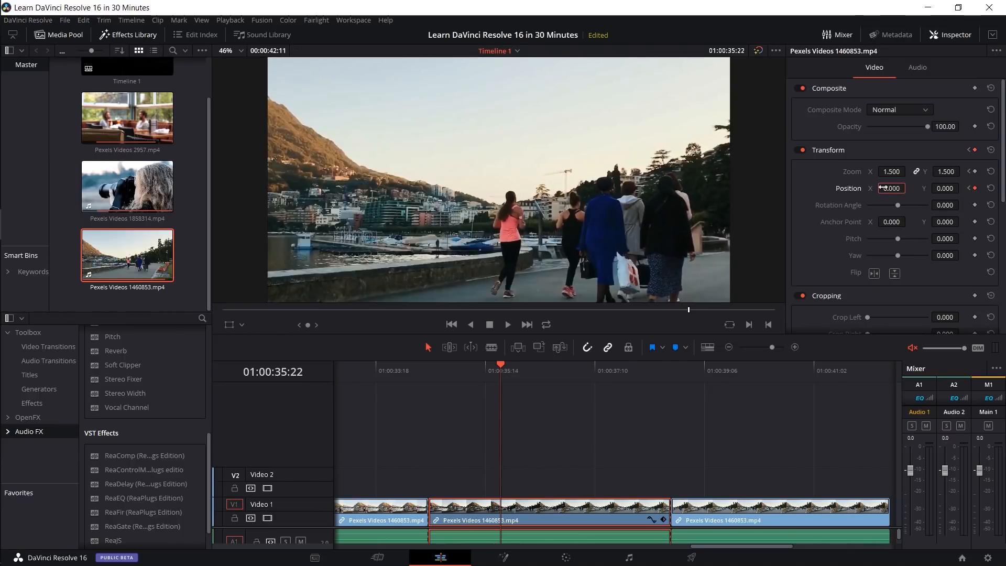
Step: Step between the two position keyframes and play the clip to review the slide-in movement
{"action": "left_click", "coordinate": [427, 368]}
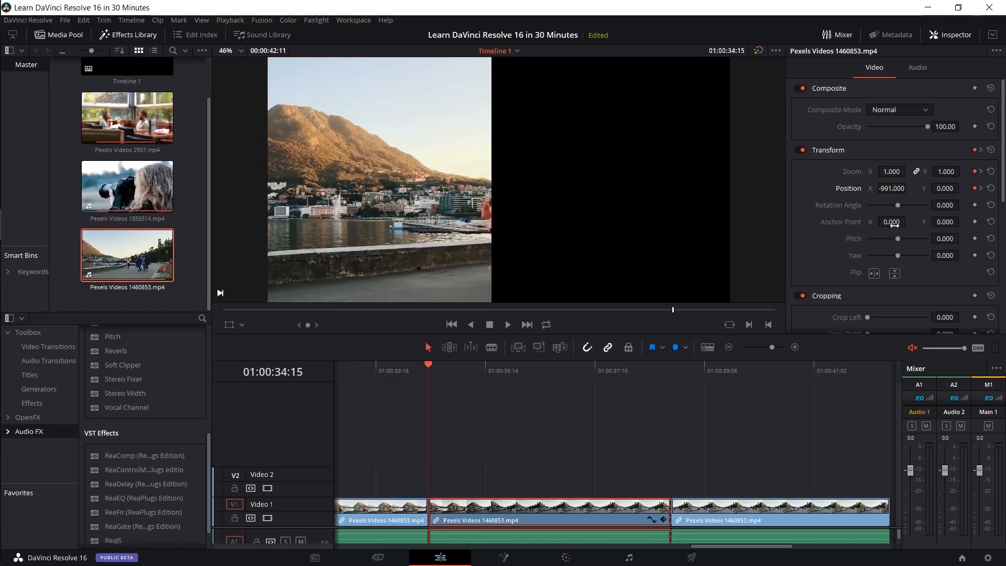
{"action": "left_click", "coordinate": [981, 188]}
{"action": "left_click", "coordinate": [970, 188]}
{"action": "left_click", "coordinate": [981, 188]}
{"action": "left_click", "coordinate": [970, 189]}
{"action": "key", "text": "space"}
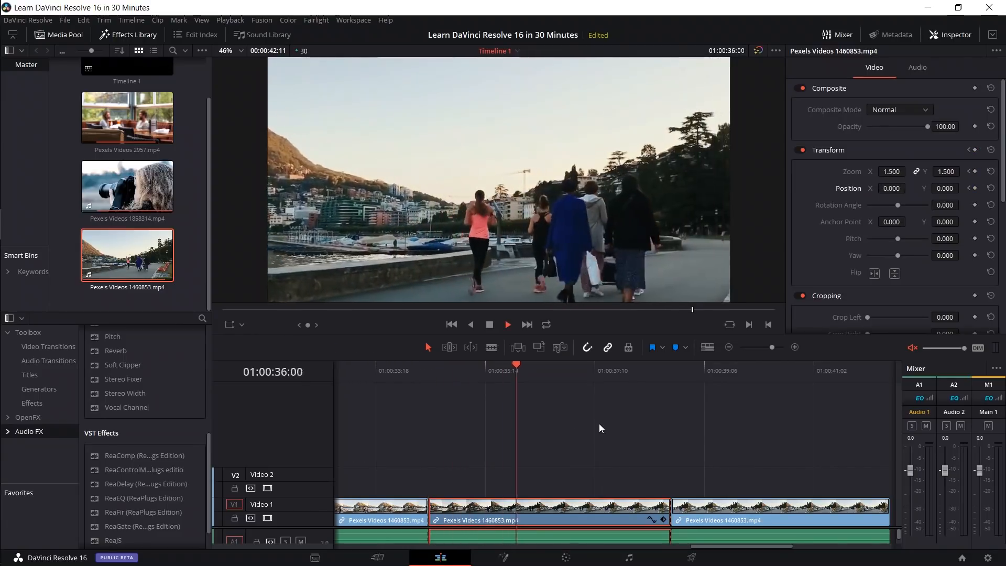
{"action": "key", "text": "space"}
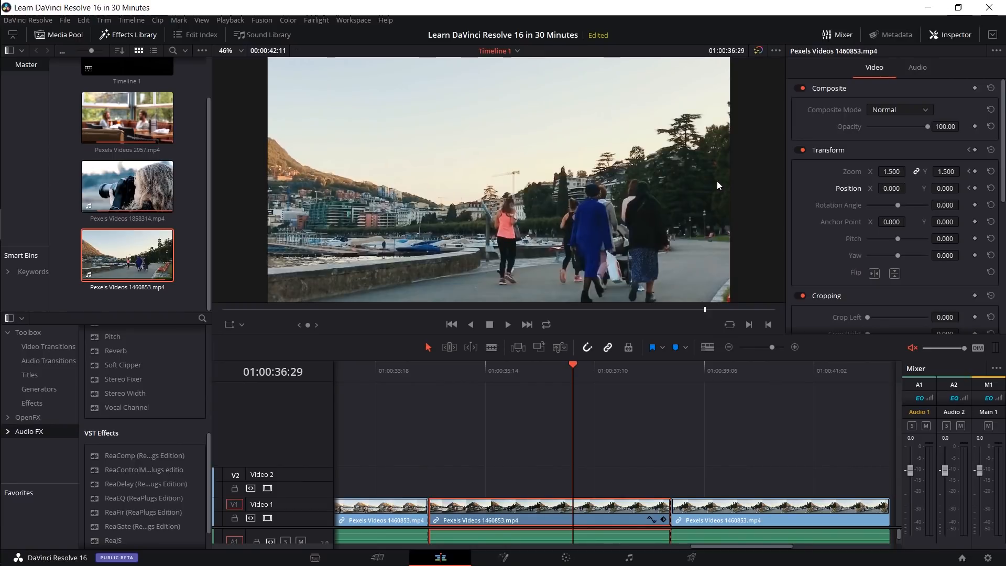
{"action": "scroll", "coordinate": [718, 185], "scroll_direction": "down", "scroll_amount": 1}
{"action": "scroll", "coordinate": [717, 185], "scroll_direction": "down", "scroll_amount": 1}
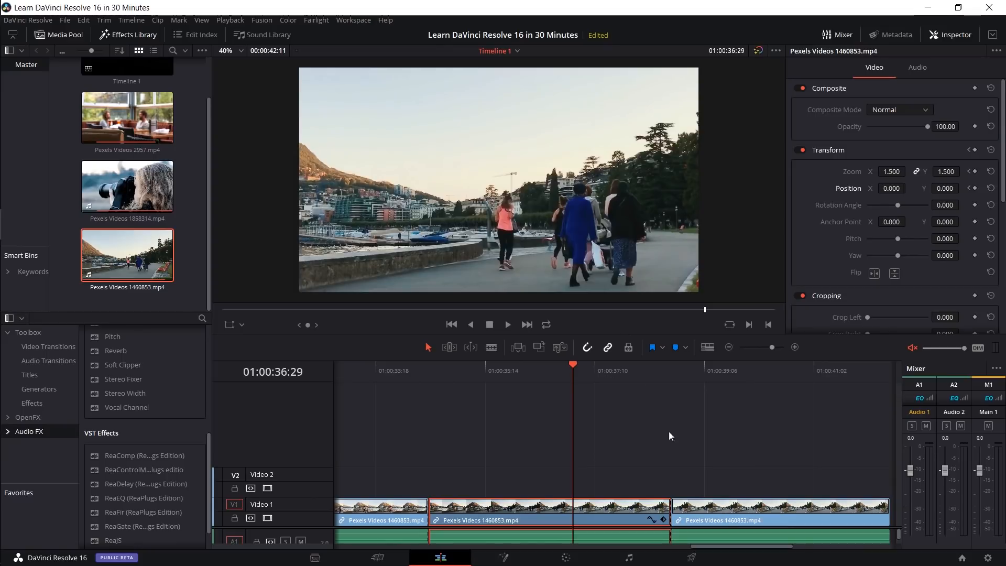
{"action": "scroll", "coordinate": [527, 476], "scroll_direction": "down", "scroll_amount": 5}
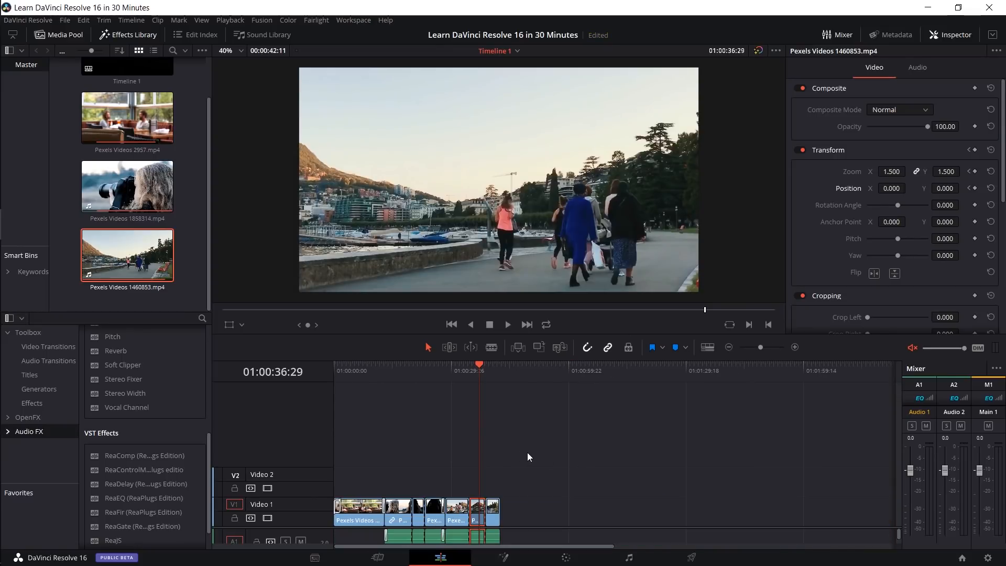
{"action": "left_click", "coordinate": [795, 348]}
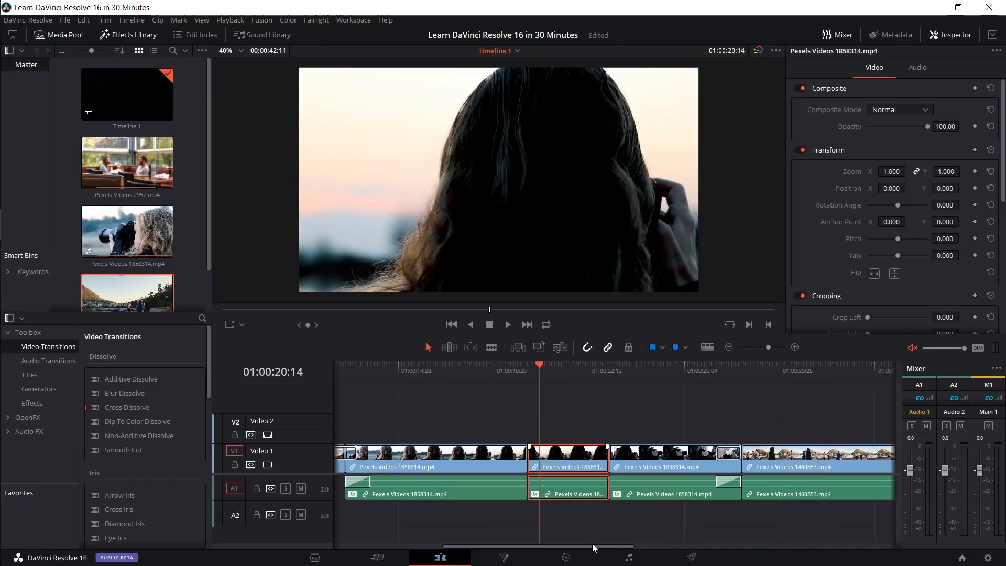
{"action": "left_click_drag", "start_coordinate": [593, 543], "coordinate": [628, 535]}
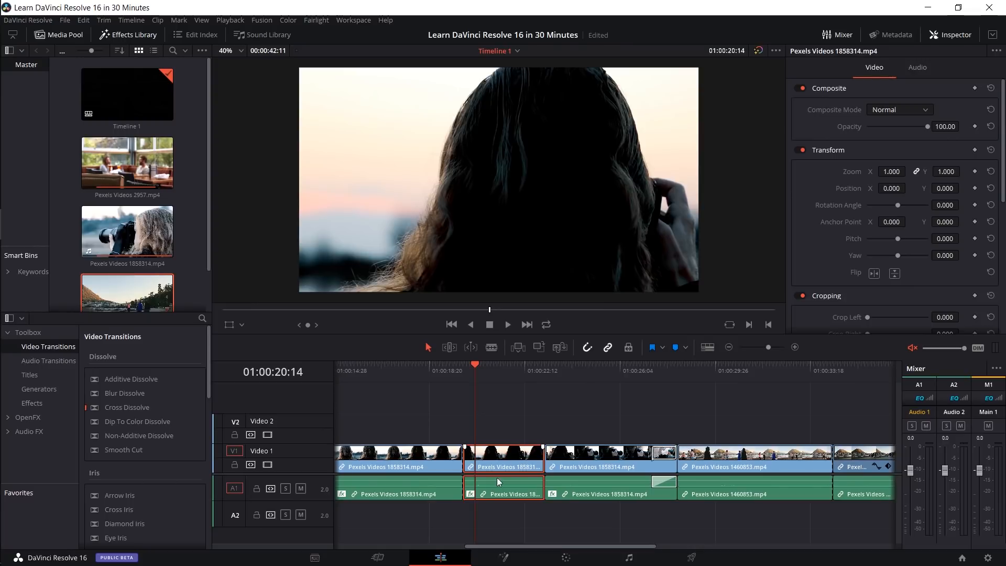
Step: Delete the selected Pexels Videos 1858314 clip, leaving its gap, and paste the copied clip at the timeline's end, 01:00:42:11
{"action": "key", "text": "BackSpace"}
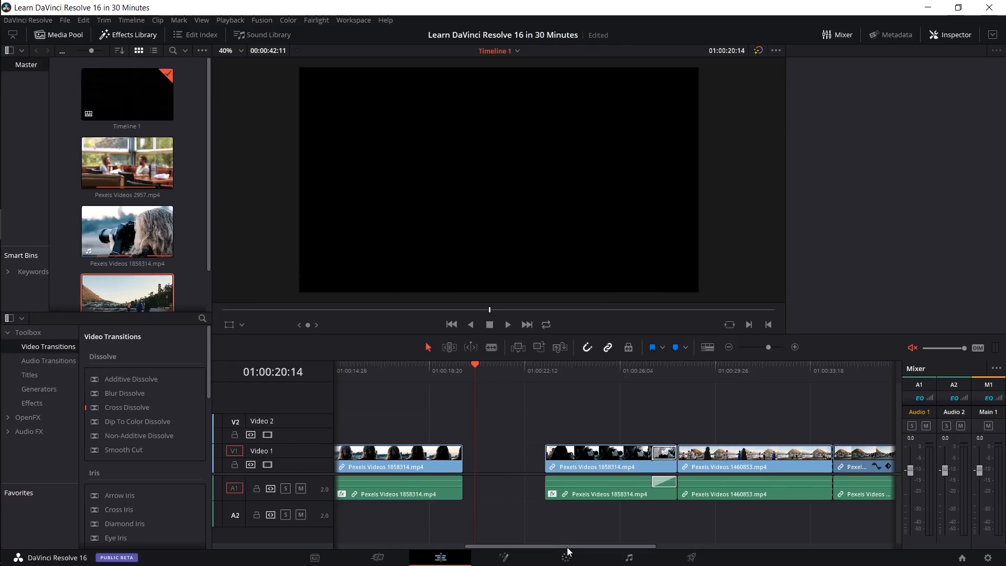
{"action": "left_click_drag", "start_coordinate": [567, 547], "coordinate": [684, 534]}
{"action": "left_click", "coordinate": [697, 372]}
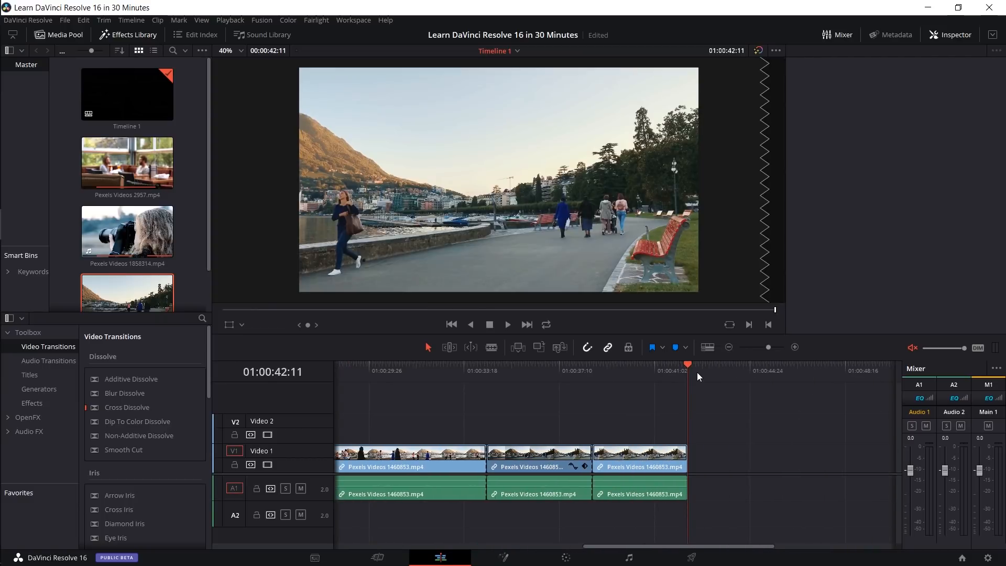
{"action": "key", "text": "ctrl+v"}
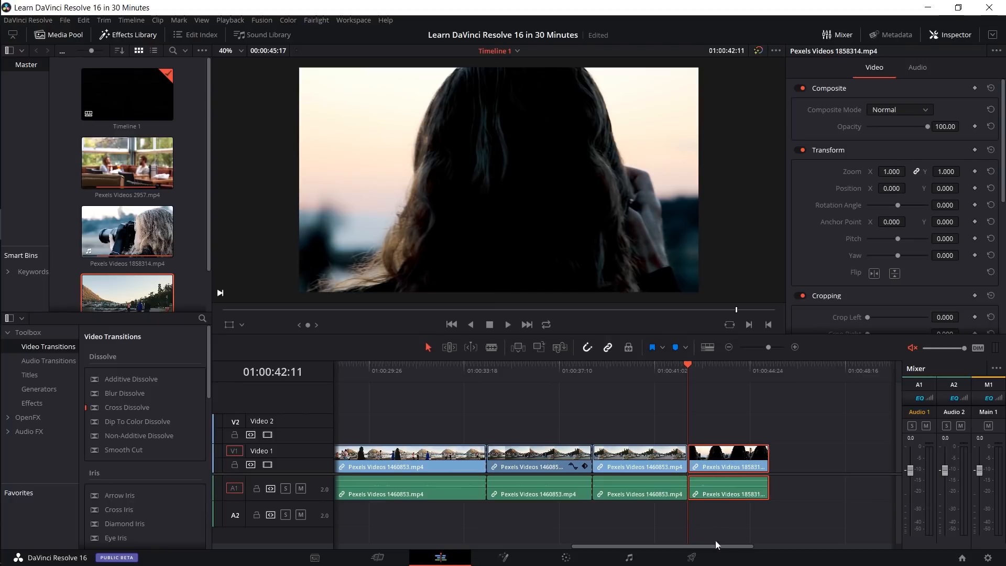
Step: Ripple delete the empty gap between the two Pexels Videos 1858314 clips
{"action": "left_click_drag", "start_coordinate": [734, 548], "coordinate": [592, 553]}
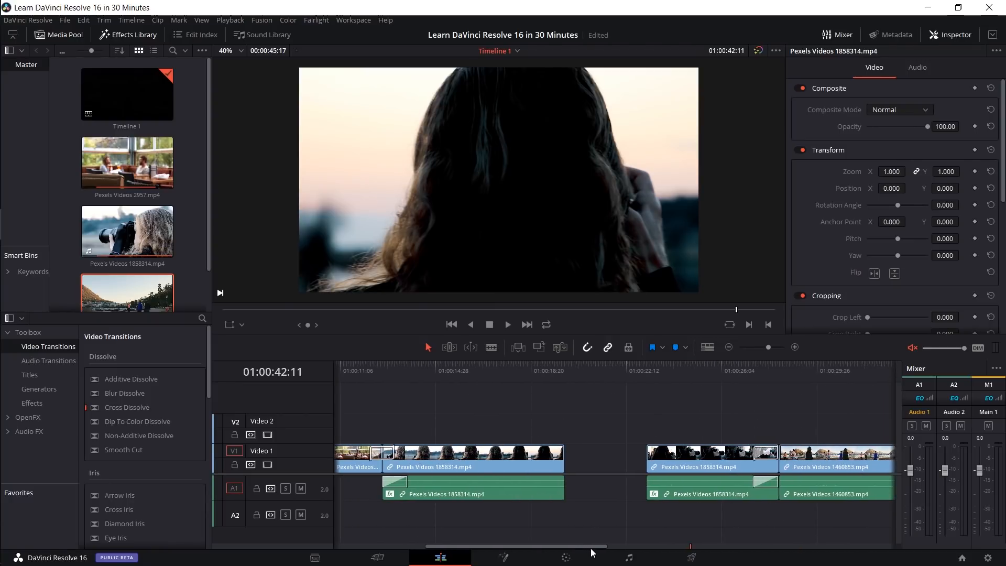
{"action": "left_click_drag", "start_coordinate": [623, 373], "coordinate": [533, 396]}
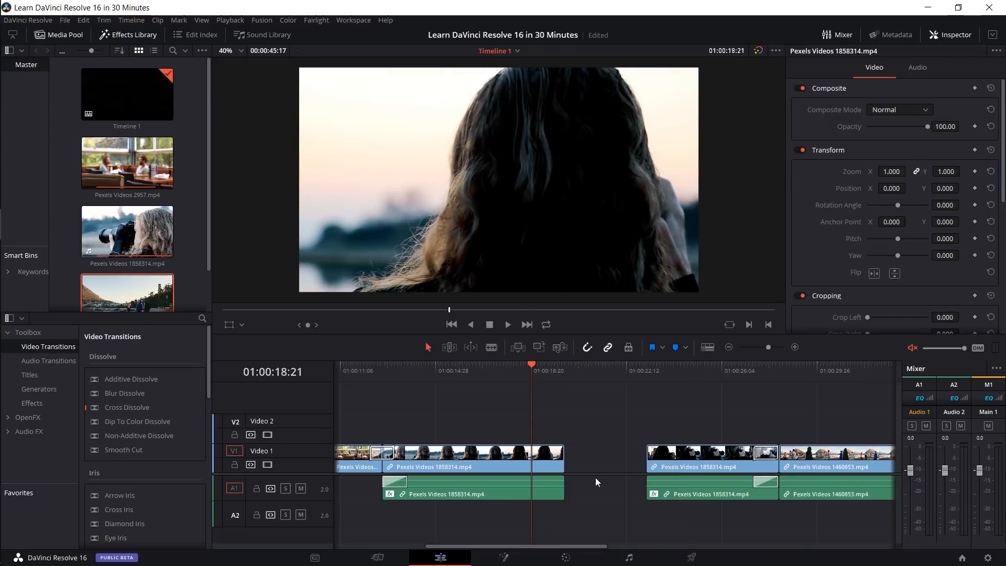
{"action": "left_click", "coordinate": [600, 464]}
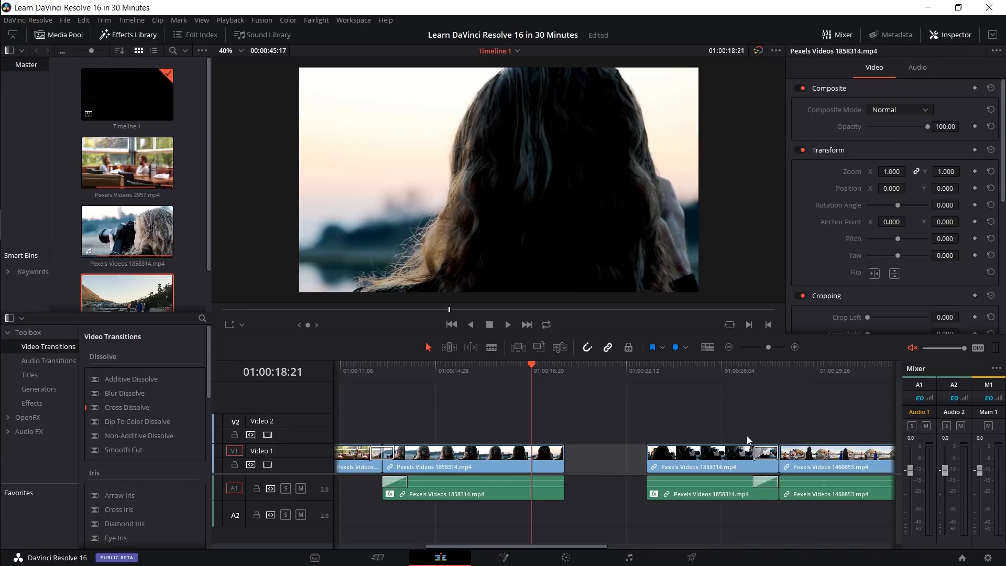
{"action": "right_click", "coordinate": [620, 458]}
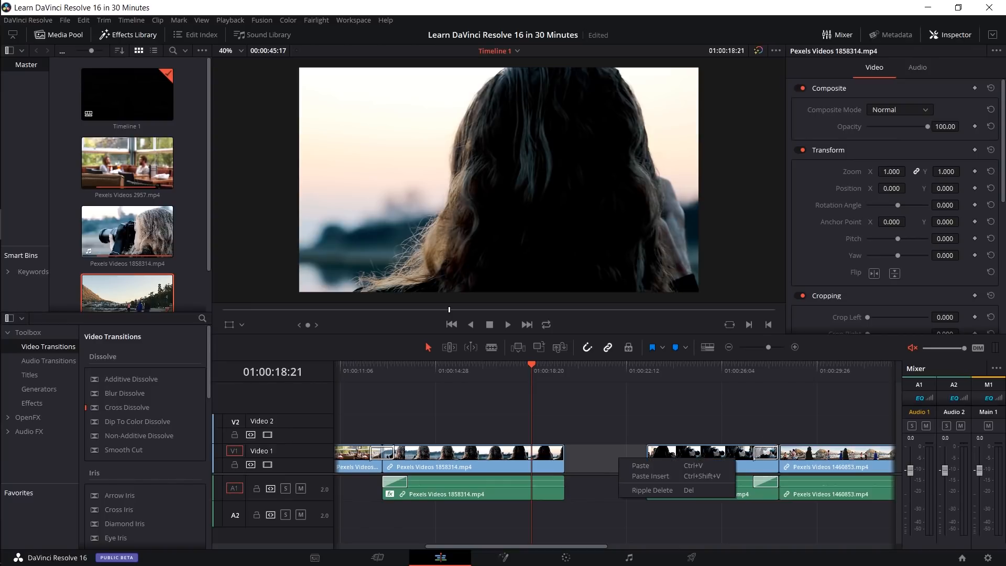
{"action": "left_click", "coordinate": [659, 490]}
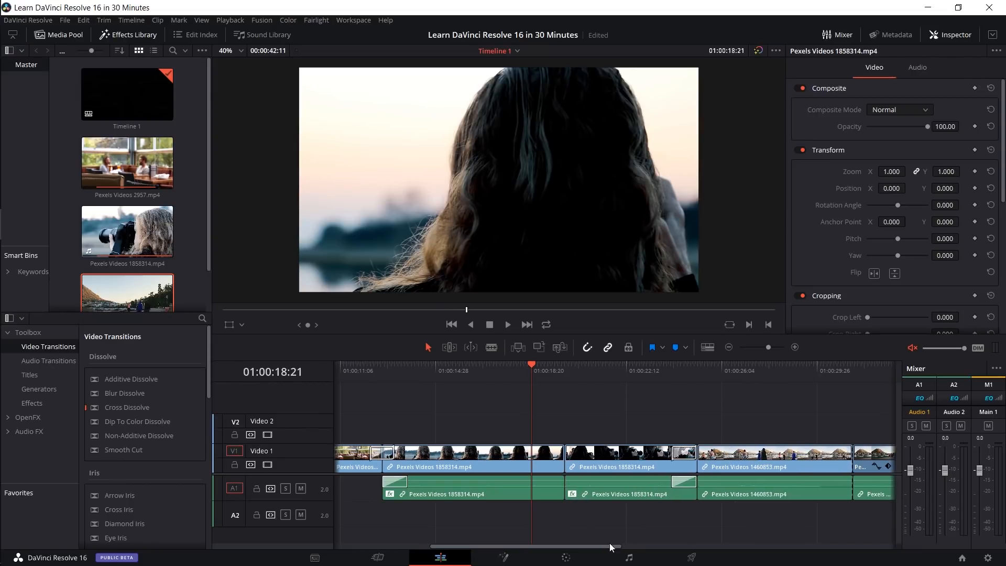
Step: Try a ripple delete on the first Pexels Videos 1460853 clip and undo it
{"action": "left_click_drag", "start_coordinate": [610, 546], "coordinate": [694, 521]}
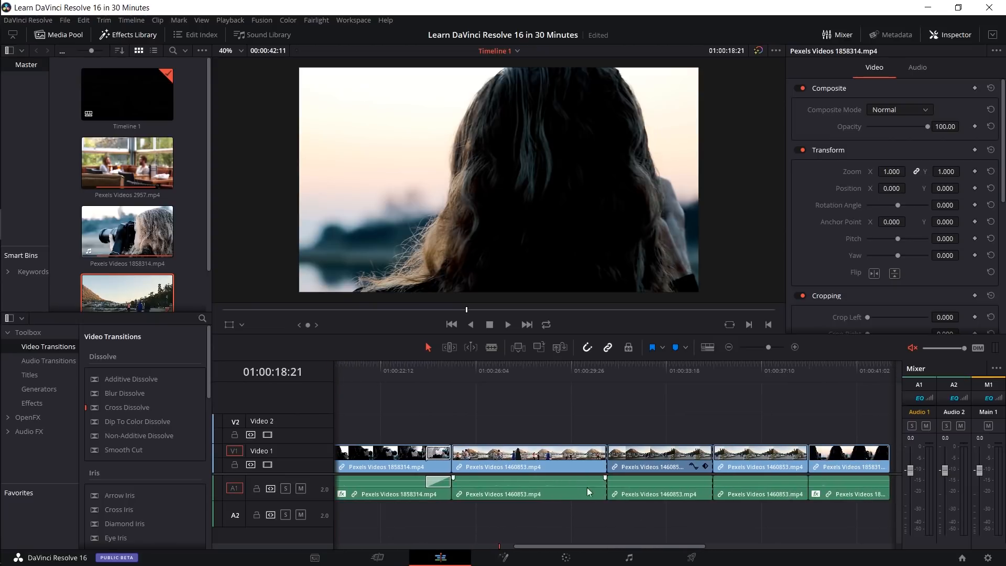
{"action": "left_click", "coordinate": [565, 462]}
{"action": "right_click", "coordinate": [565, 463]}
{"action": "left_click", "coordinate": [530, 468]}
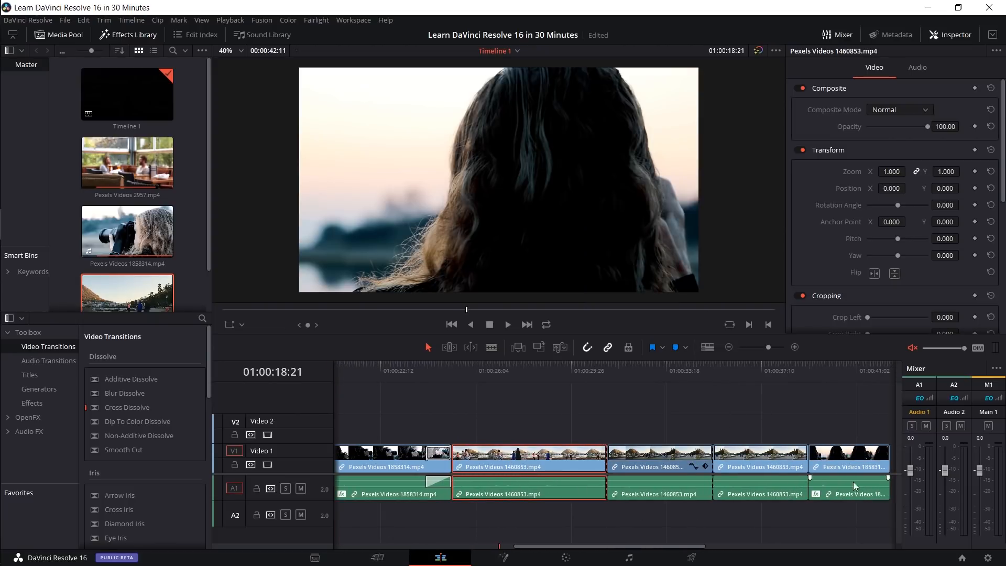
{"action": "right_click", "coordinate": [550, 463]}
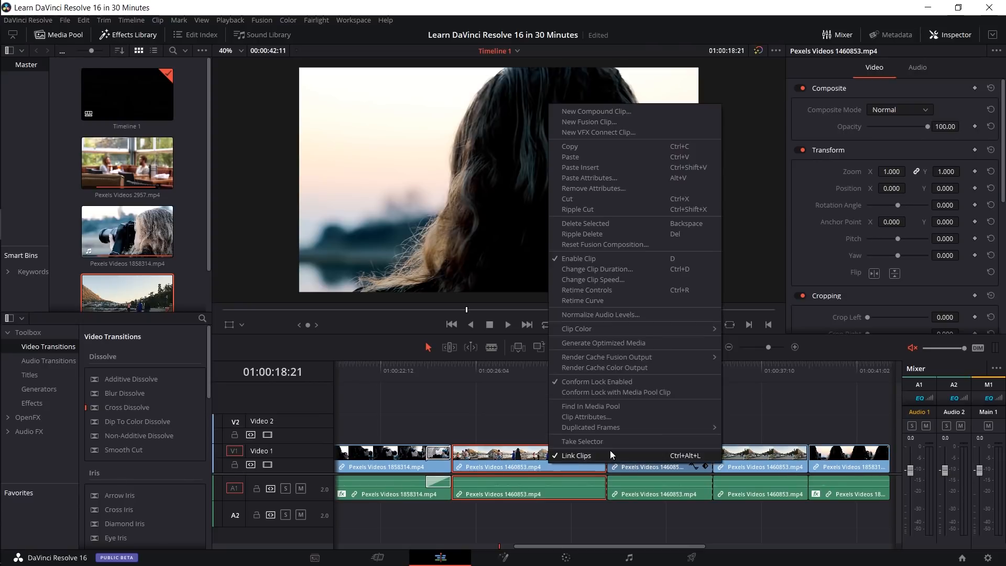
{"action": "left_click", "coordinate": [630, 234]}
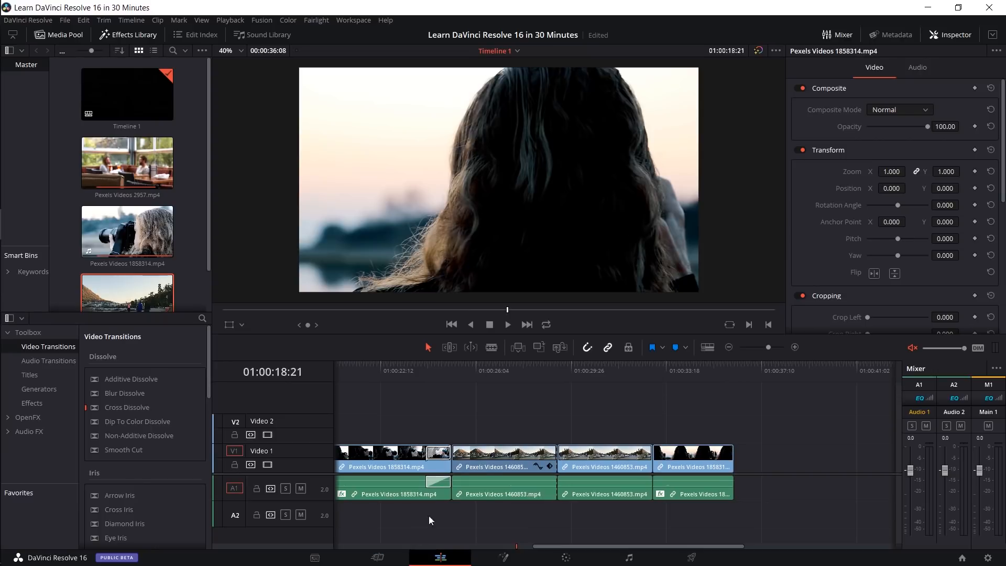
{"action": "key", "text": "ctrl+z"}
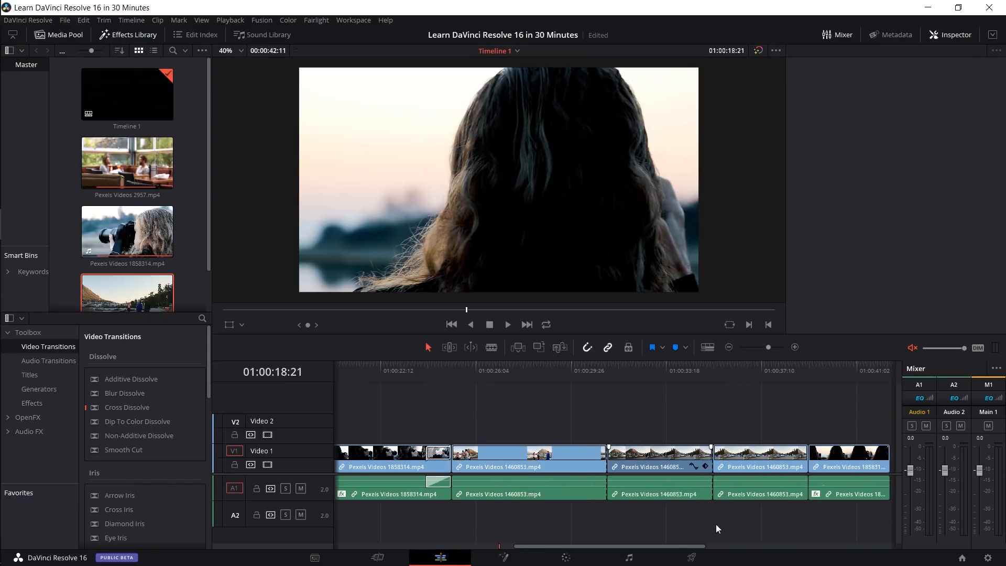
Step: Try a ripple delete on the last Pexels Videos 1460853 clip, just before the pasted clip, and undo it
{"action": "left_click_drag", "start_coordinate": [697, 548], "coordinate": [722, 532]}
{"action": "right_click", "coordinate": [706, 468]}
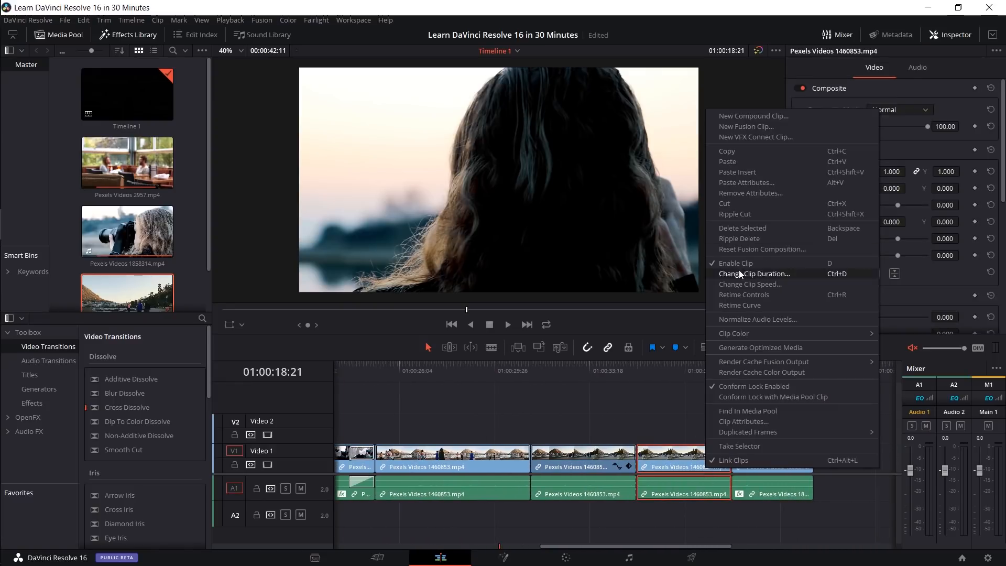
{"action": "left_click", "coordinate": [683, 447]}
{"action": "left_click", "coordinate": [687, 415]}
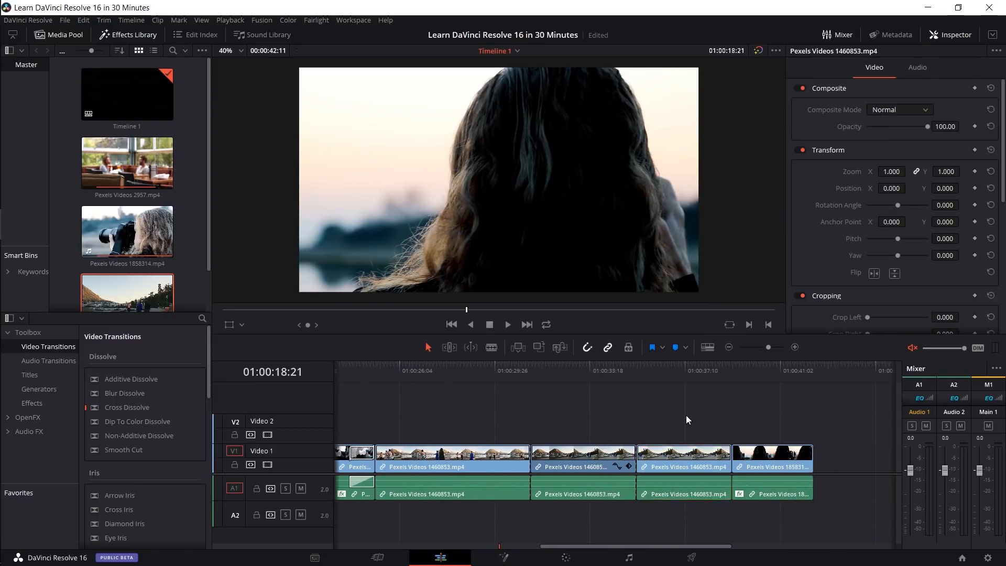
{"action": "left_click", "coordinate": [687, 461]}
{"action": "key", "text": "Delete"}
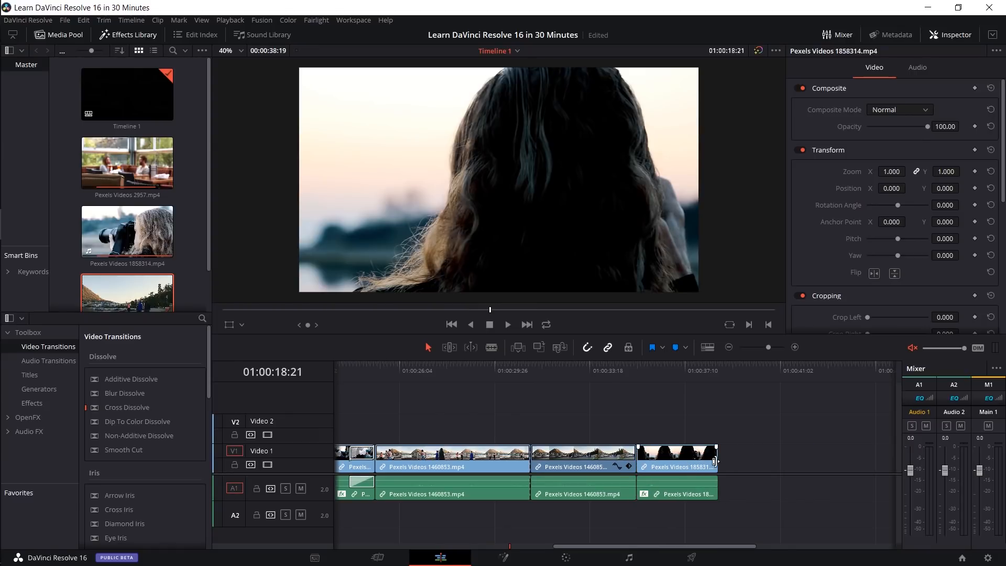
{"action": "key", "text": "ctrl+z"}
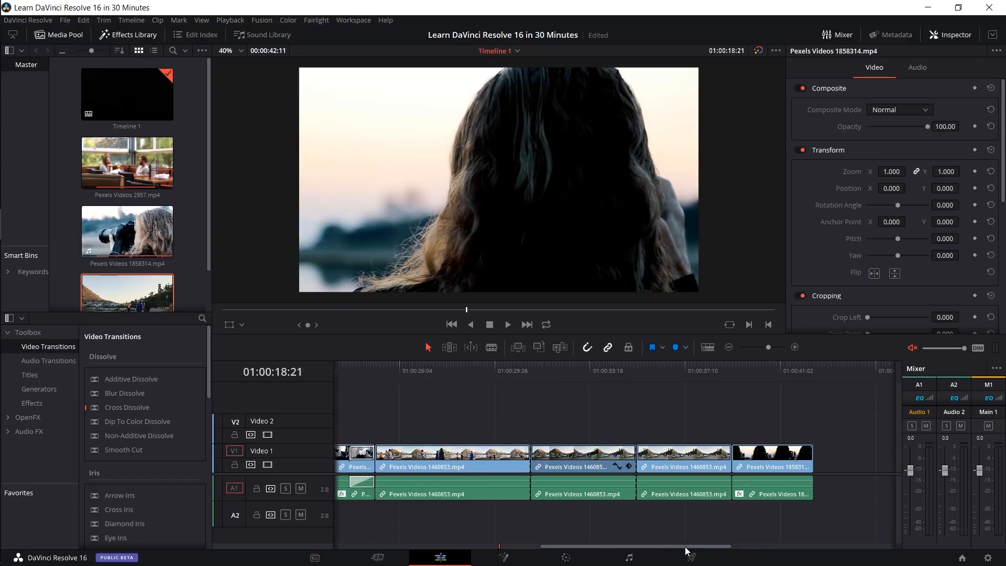
Step: Add the Heart video transition at the cut between the last Pexels Videos 1460853 clip and the final Pexels Videos 1858314 clip
{"action": "left_click_drag", "start_coordinate": [685, 546], "coordinate": [709, 543]}
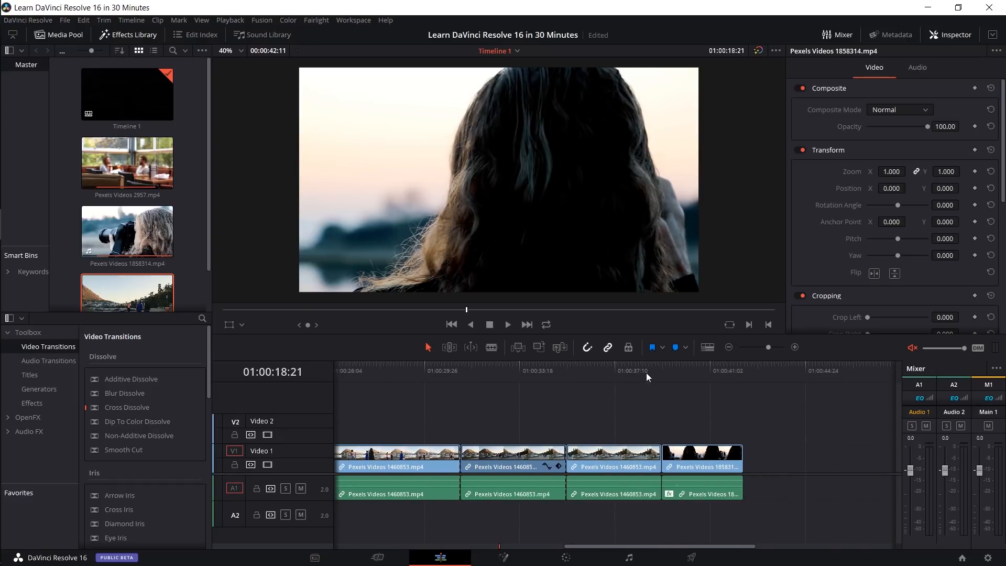
{"action": "mouse_move", "coordinate": [647, 373]}
{"action": "left_mouse_down"}
{"action": "mouse_move", "coordinate": [678, 372]}
{"action": "mouse_move", "coordinate": [642, 378]}
{"action": "left_mouse_up"}
{"action": "left_click_drag", "start_coordinate": [725, 545], "coordinate": [740, 542]}
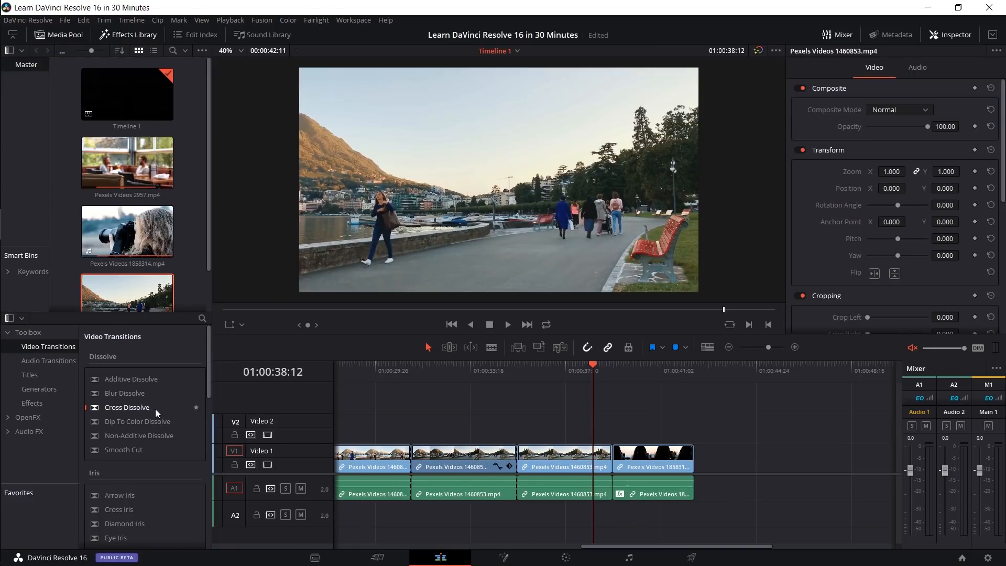
{"action": "scroll", "coordinate": [155, 409], "scroll_direction": "down", "scroll_amount": 2}
{"action": "scroll", "coordinate": [155, 376], "scroll_direction": "down", "scroll_amount": 2}
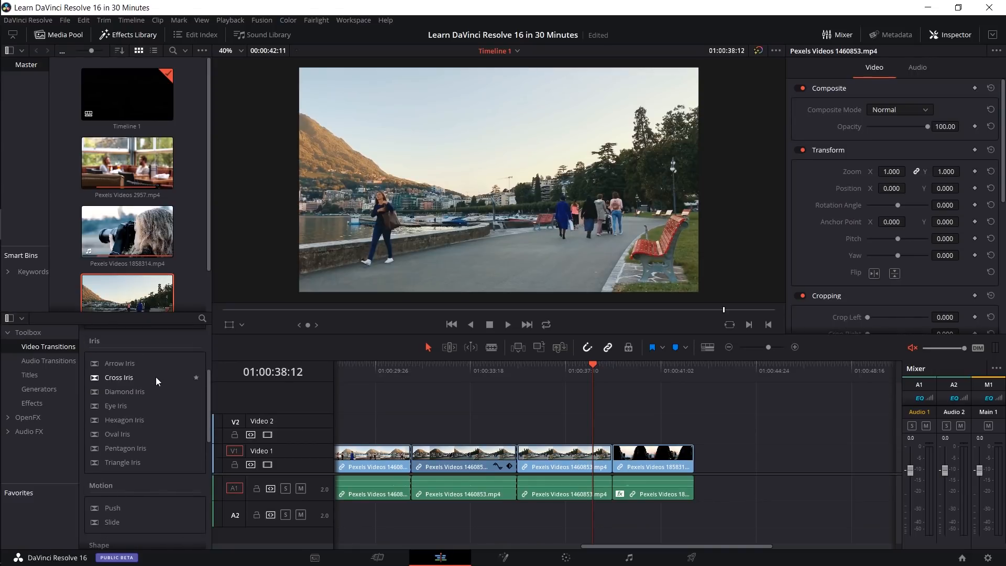
{"action": "scroll", "coordinate": [171, 411], "scroll_direction": "down", "scroll_amount": 4}
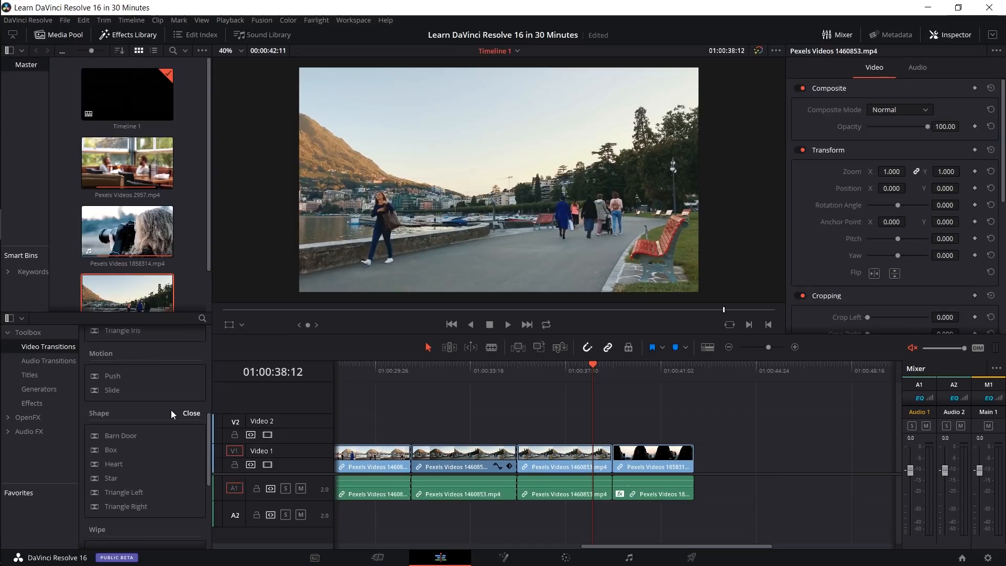
{"action": "scroll", "coordinate": [171, 414], "scroll_direction": "down", "scroll_amount": 1}
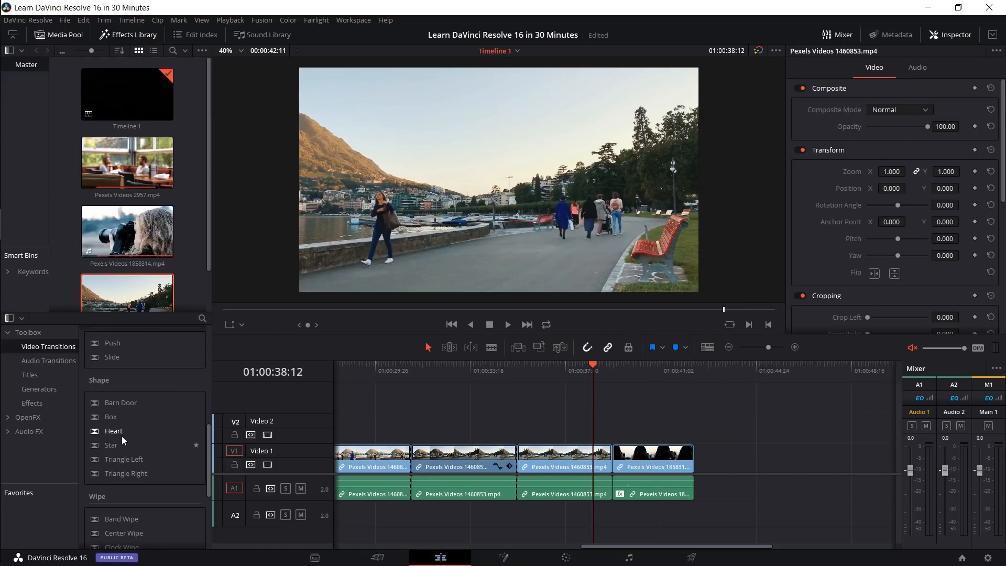
{"action": "mouse_move", "coordinate": [118, 429]}
{"action": "left_mouse_down"}
{"action": "mouse_move", "coordinate": [445, 431]}
{"action": "mouse_move", "coordinate": [600, 446]}
{"action": "mouse_move", "coordinate": [608, 457]}
{"action": "mouse_move", "coordinate": [521, 451]}
{"action": "mouse_move", "coordinate": [613, 456]}
{"action": "left_mouse_up"}
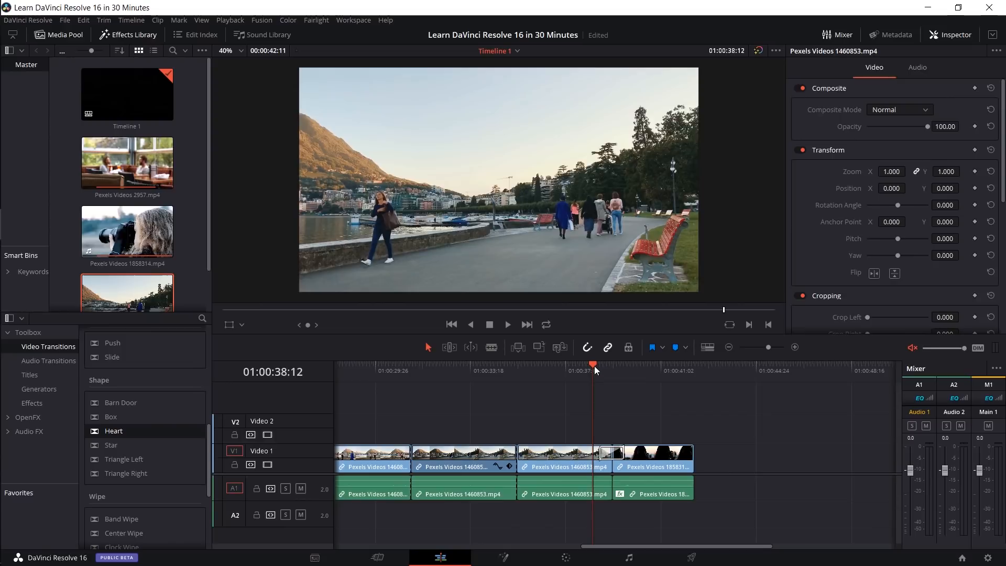
Step: Play across the cut twice from just before the Heart transition to review it
{"action": "mouse_move", "coordinate": [594, 366]}
{"action": "left_mouse_down"}
{"action": "mouse_move", "coordinate": [610, 364]}
{"action": "mouse_move", "coordinate": [599, 366]}
{"action": "left_mouse_up"}
{"action": "key", "text": "space"}
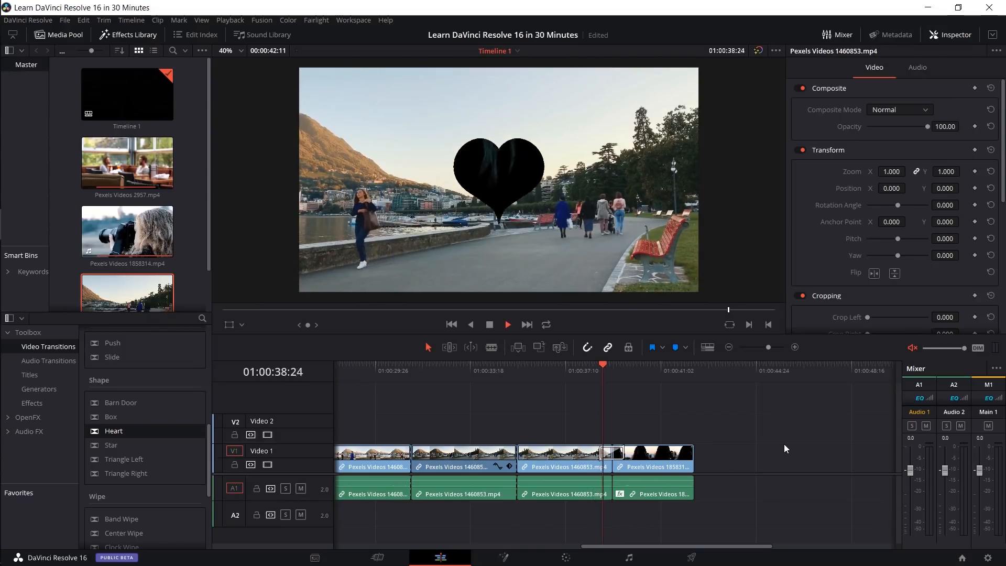
{"action": "key", "text": "space"}
{"action": "left_click", "coordinate": [605, 370]}
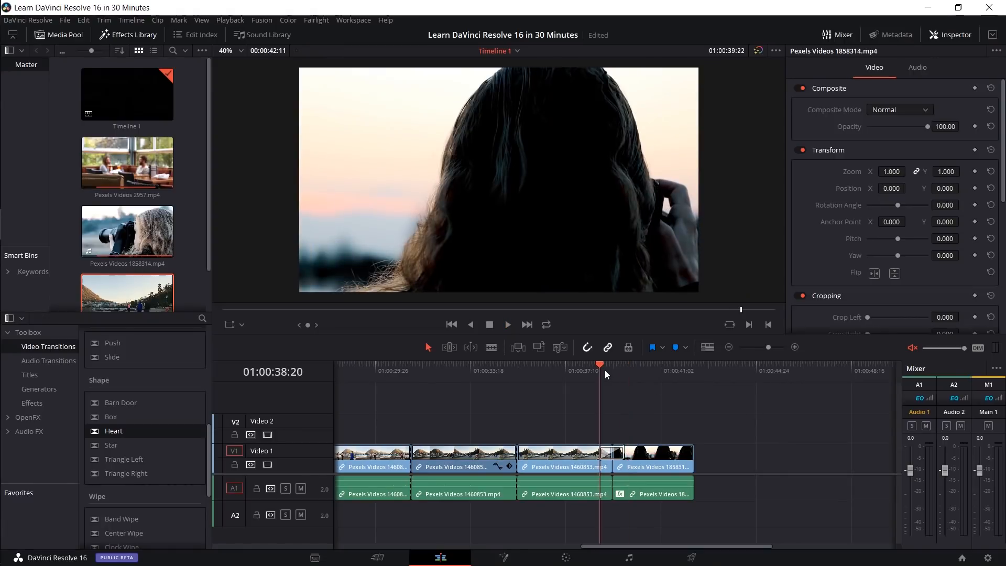
{"action": "key", "text": "space"}
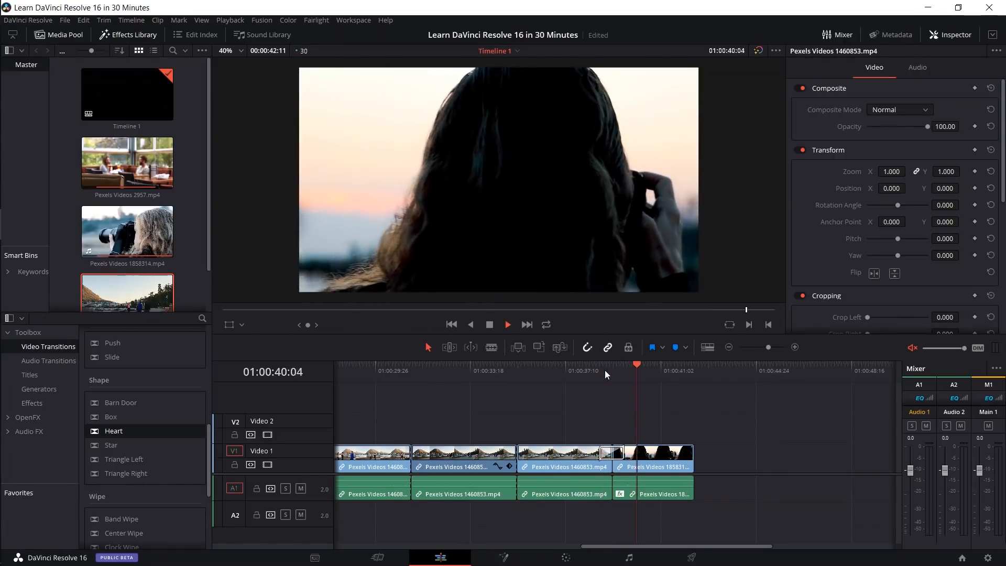
{"action": "left_click", "coordinate": [605, 370]}
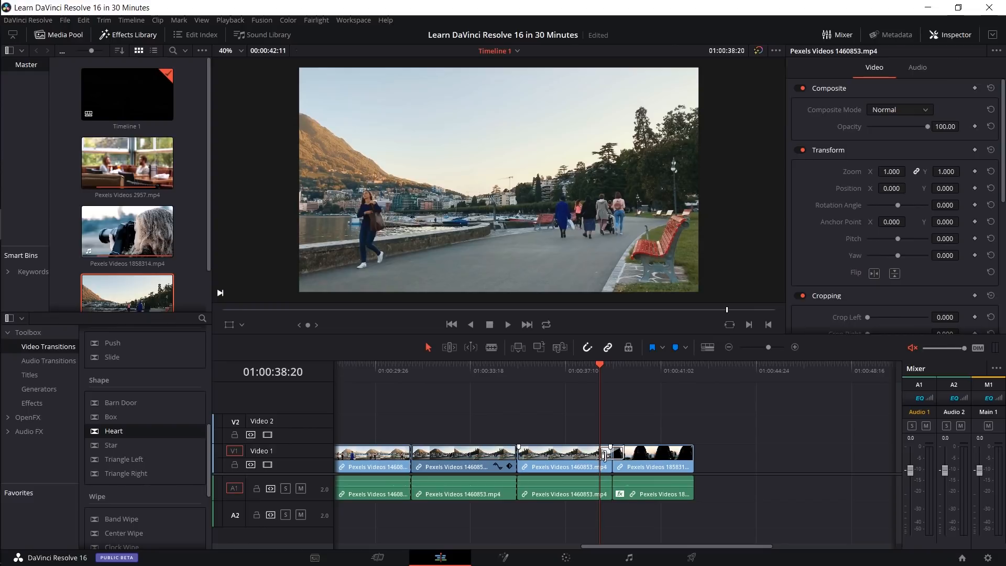
Step: Select the Heart transition and set its border to 46.080, previewing it at 01:00:38:26
{"action": "left_click", "coordinate": [777, 347]}
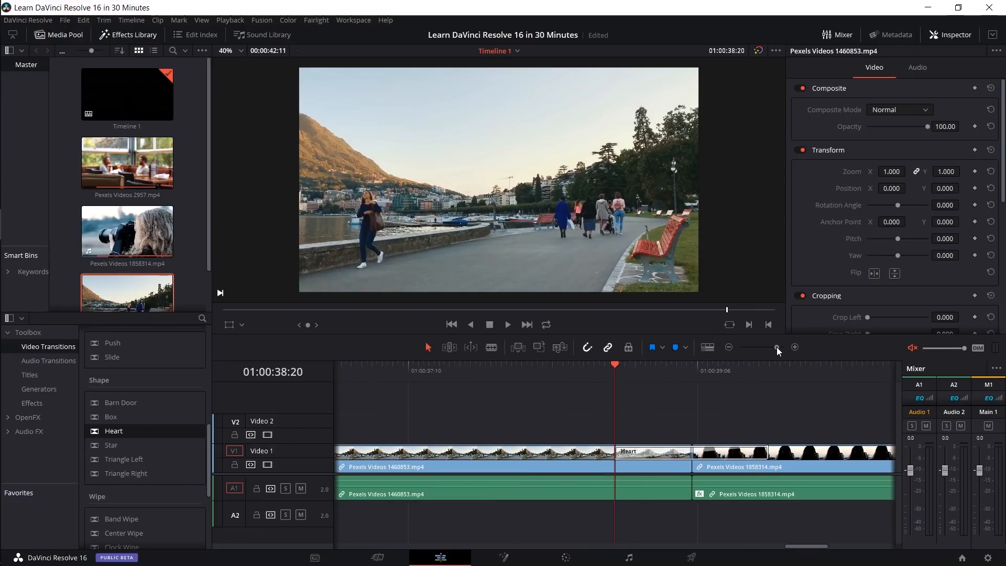
{"action": "left_click", "coordinate": [637, 452]}
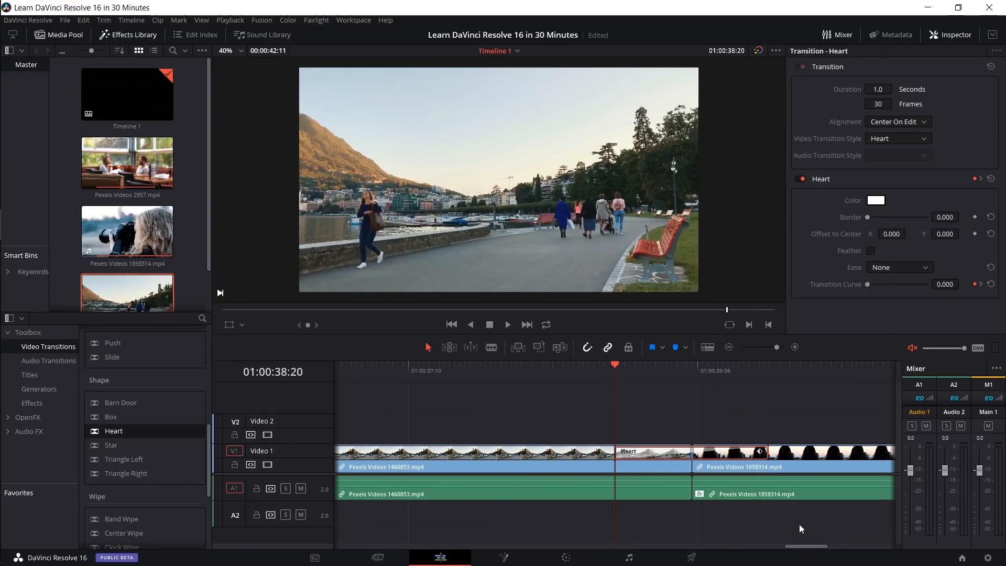
{"action": "left_click_drag", "start_coordinate": [810, 546], "coordinate": [816, 546]}
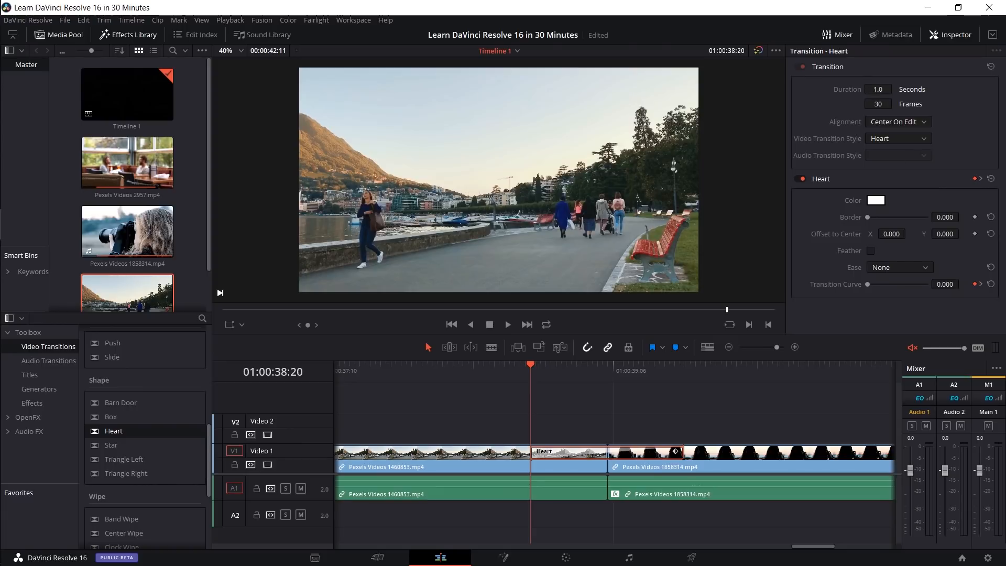
{"action": "mouse_move", "coordinate": [869, 90]}
{"action": "left_mouse_down"}
{"action": "mouse_move", "coordinate": [895, 89]}
{"action": "mouse_move", "coordinate": [872, 91]}
{"action": "left_mouse_up"}
{"action": "key", "text": "ctrl+z"}
{"action": "left_click", "coordinate": [561, 366]}
{"action": "left_click_drag", "start_coordinate": [868, 218], "coordinate": [873, 219]}
Step: Change the Heart transition's border color to bright red from the basic colors
{"action": "left_click", "coordinate": [876, 200]}
{"action": "left_click_drag", "start_coordinate": [457, 162], "coordinate": [366, 208]}
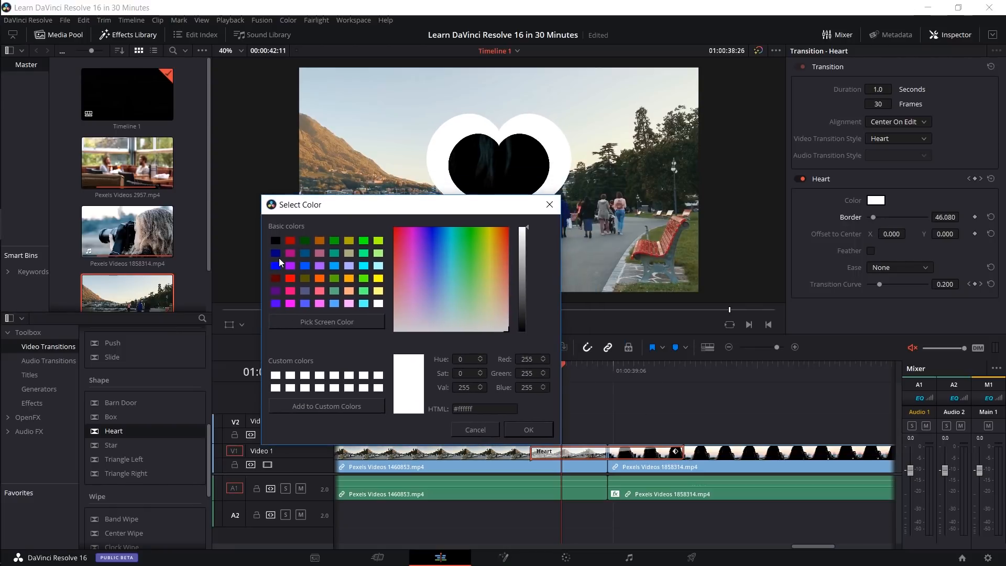
{"action": "left_click", "coordinate": [290, 278]}
{"action": "left_click", "coordinate": [528, 430]}
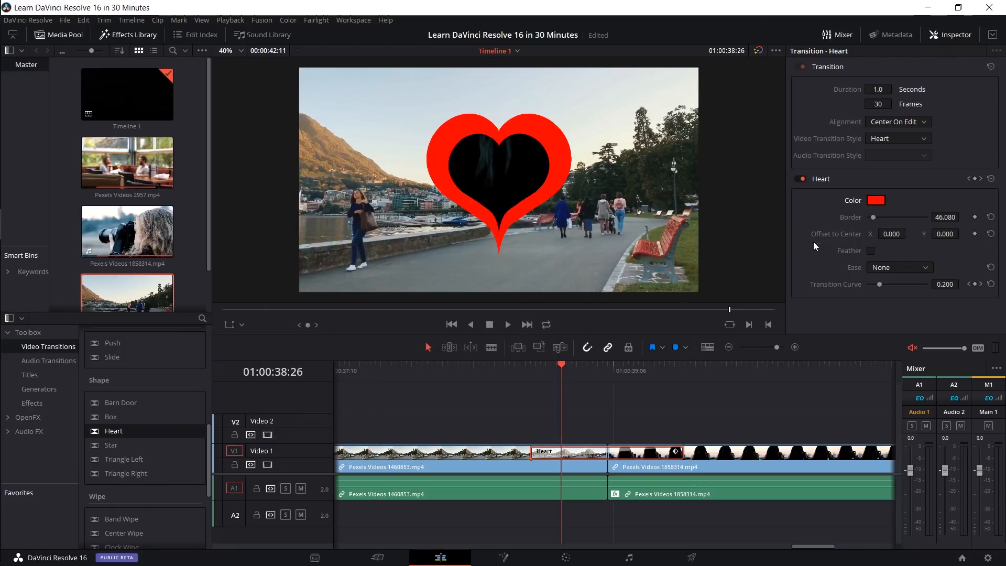
Step: Replay the Heart transition from before its start to review the red border
{"action": "left_click", "coordinate": [510, 367]}
{"action": "key", "text": "space"}
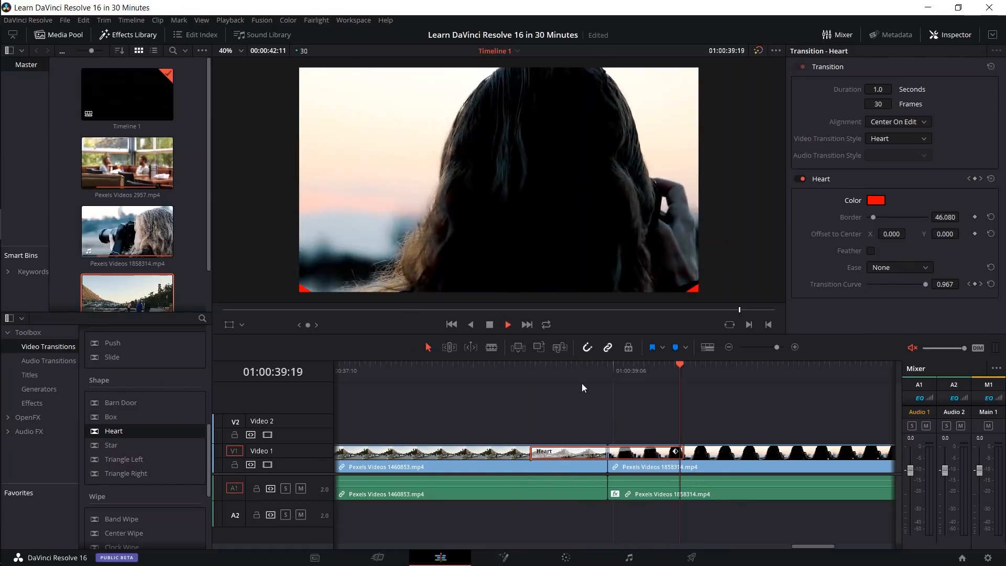
{"action": "left_click", "coordinate": [508, 368]}
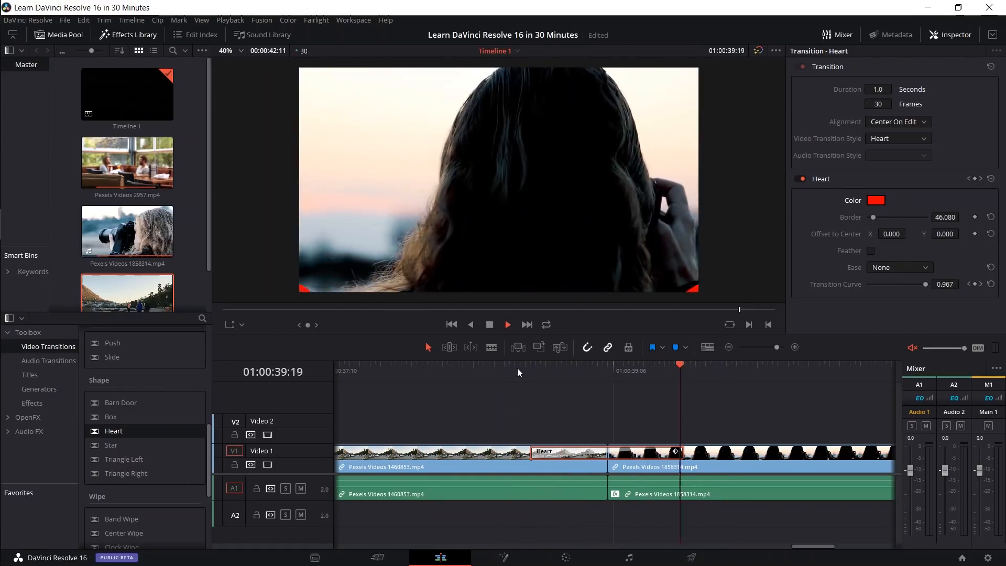
{"action": "left_click", "coordinate": [505, 370]}
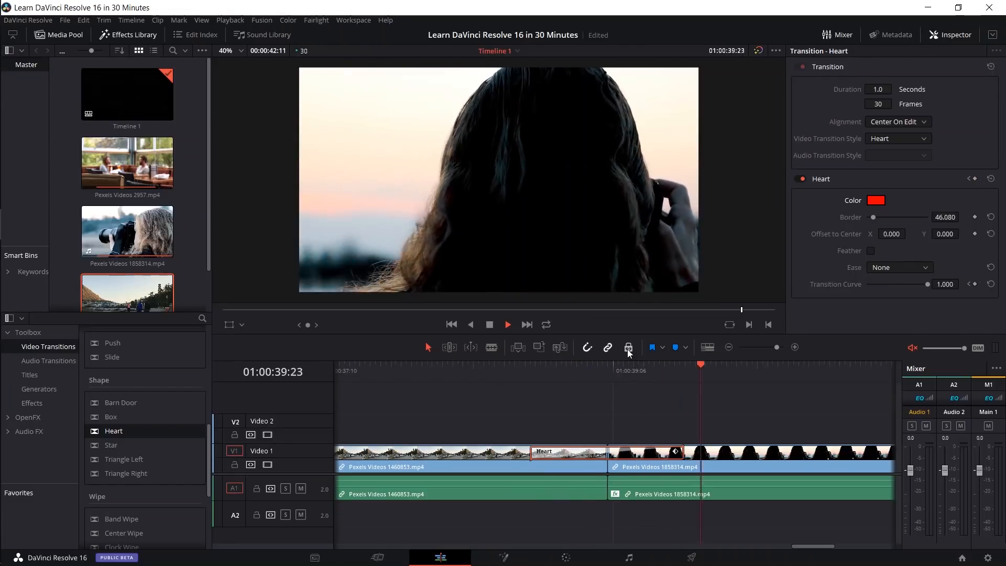
Step: Park the playhead inside the Heart transition at 01:00:38:23 and look over the timeline around the cut
{"action": "left_click", "coordinate": [546, 369]}
{"action": "key", "text": "space"}
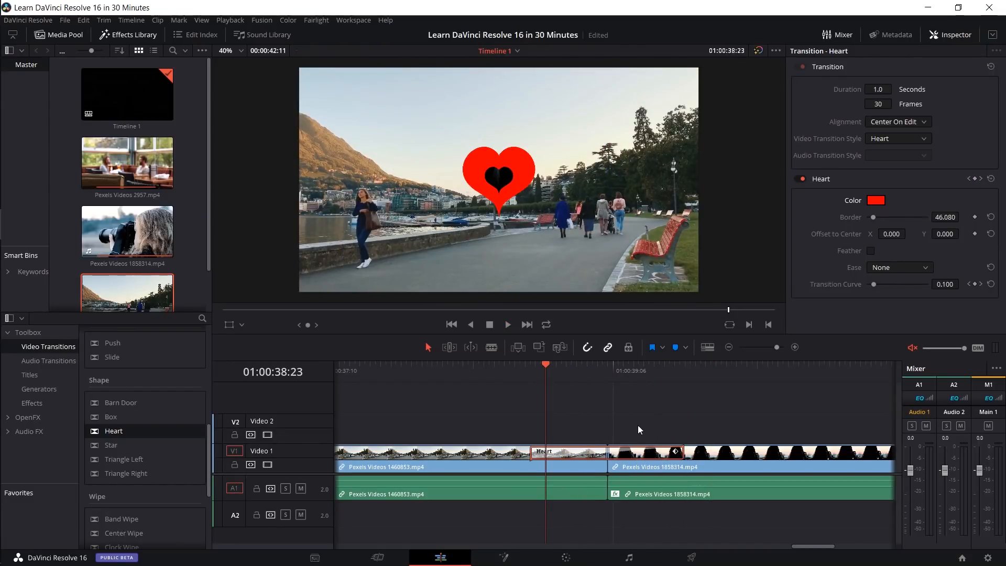
{"action": "scroll", "coordinate": [634, 423], "scroll_direction": "right", "scroll_amount": 3}
{"action": "scroll", "coordinate": [159, 420], "scroll_direction": "up", "scroll_amount": 4}
{"action": "scroll", "coordinate": [152, 446], "scroll_direction": "down", "scroll_amount": 3}
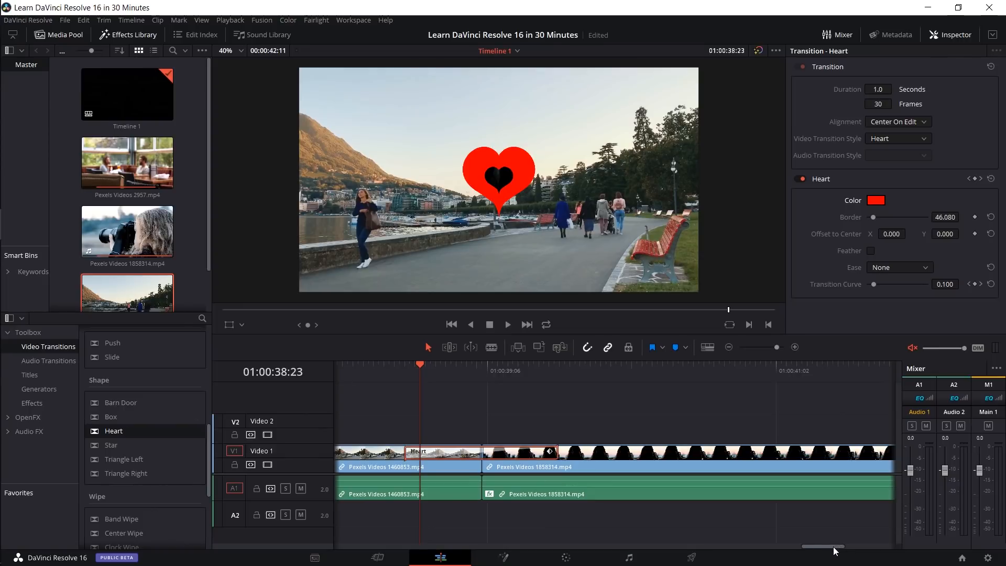
{"action": "scroll", "coordinate": [835, 548], "scroll_direction": "right", "scroll_amount": 2}
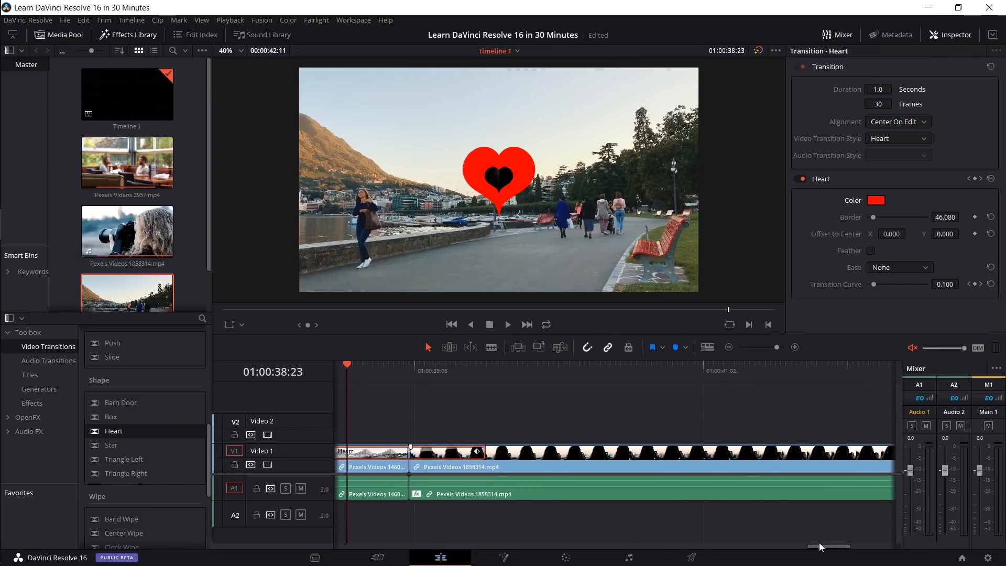
{"action": "left_click_drag", "start_coordinate": [819, 544], "coordinate": [805, 544]}
{"action": "mouse_move", "coordinate": [668, 451]}
{"action": "left_mouse_down"}
{"action": "mouse_move", "coordinate": [642, 451]}
{"action": "mouse_move", "coordinate": [760, 452]}
{"action": "mouse_move", "coordinate": [664, 451]}
{"action": "mouse_move", "coordinate": [737, 450]}
{"action": "mouse_move", "coordinate": [676, 452]}
{"action": "left_mouse_up"}
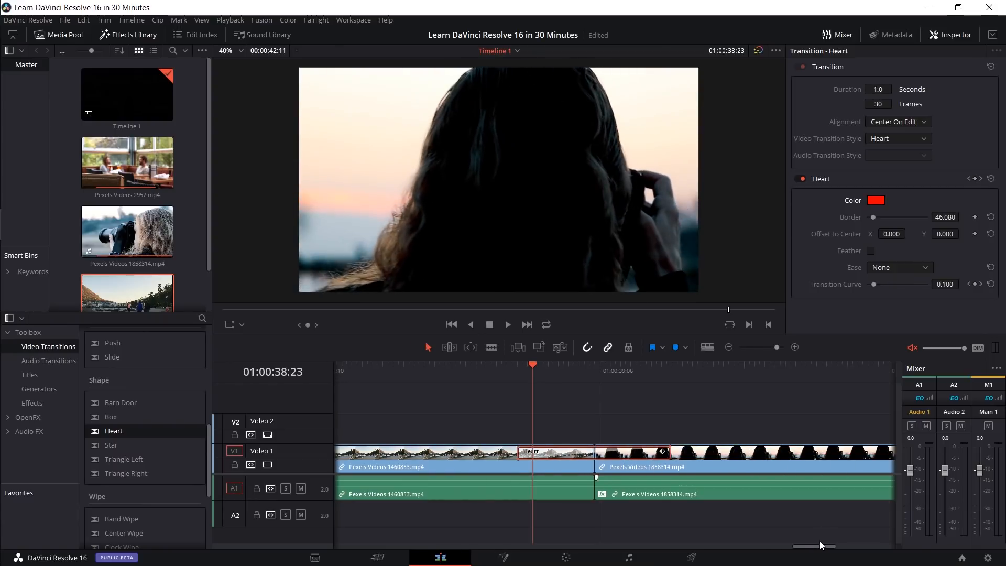
Step: Add a short video fade-out to the end of the last Pexels Videos 1858314.mp4 clip and scrub through it
{"action": "left_click_drag", "start_coordinate": [820, 544], "coordinate": [851, 545]}
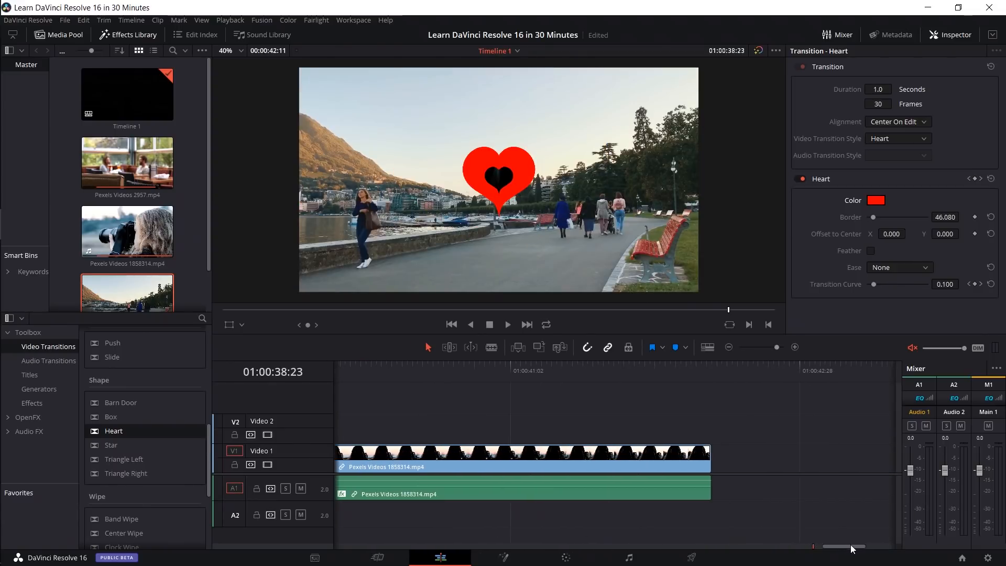
{"action": "left_click", "coordinate": [667, 370]}
{"action": "left_click", "coordinate": [600, 370]}
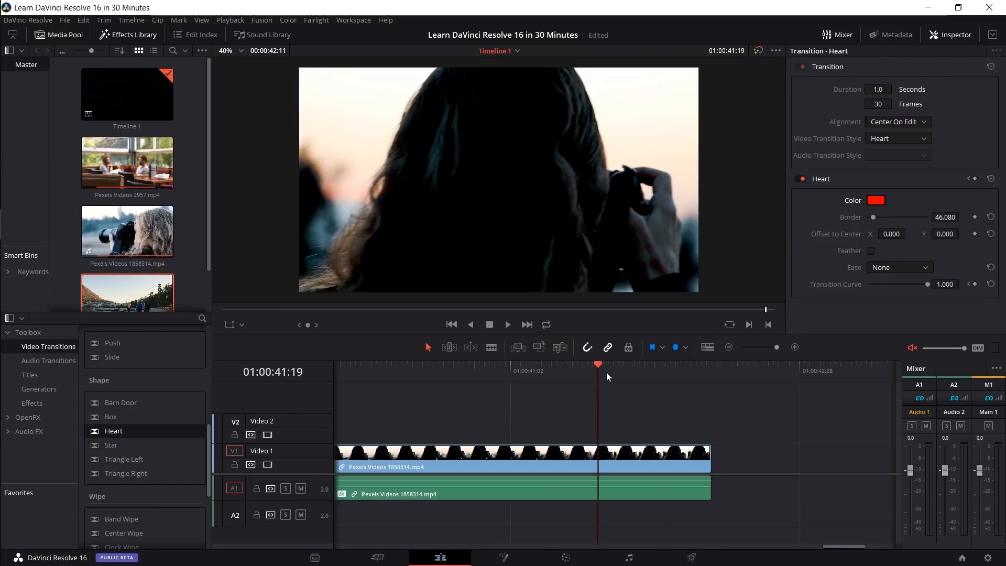
{"action": "left_click", "coordinate": [705, 461]}
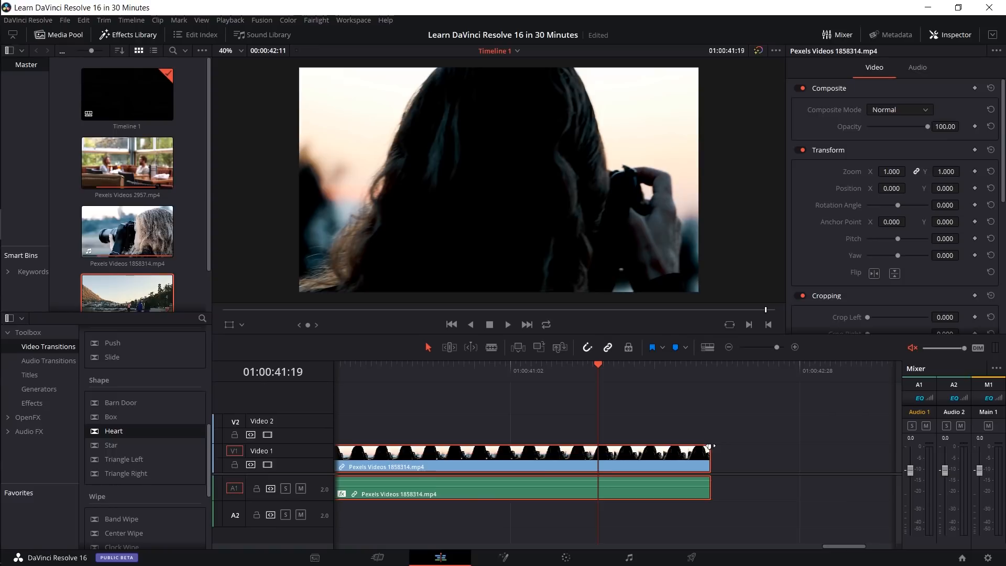
{"action": "left_click_drag", "start_coordinate": [709, 447], "coordinate": [650, 450]}
{"action": "left_click_drag", "start_coordinate": [641, 370], "coordinate": [712, 377]}
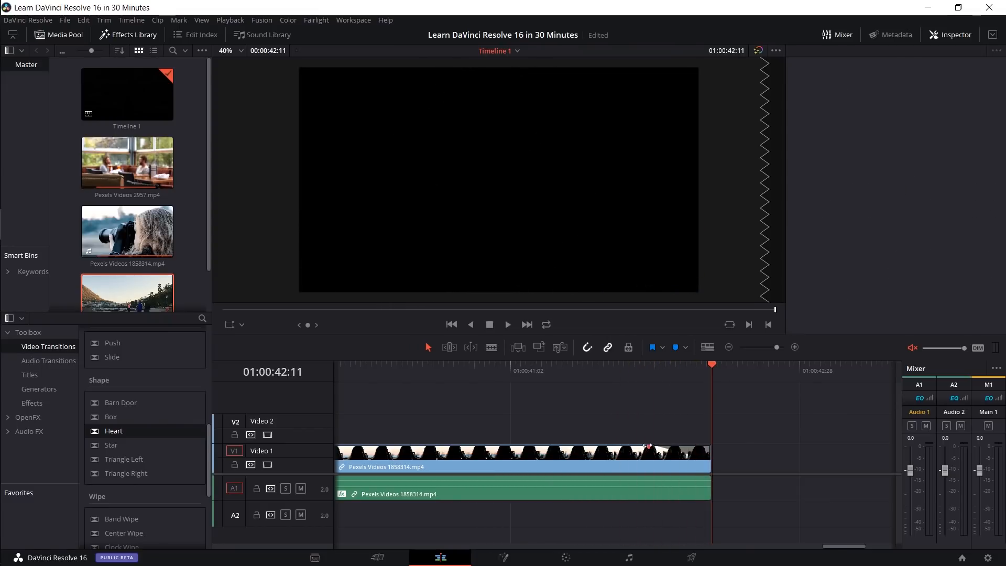
Step: Add a short audio fade-out to the end of the last Pexels Videos 1858314.mp4 clip and play it back
{"action": "left_click_drag", "start_coordinate": [709, 476], "coordinate": [643, 478]}
{"action": "left_click", "coordinate": [629, 380]}
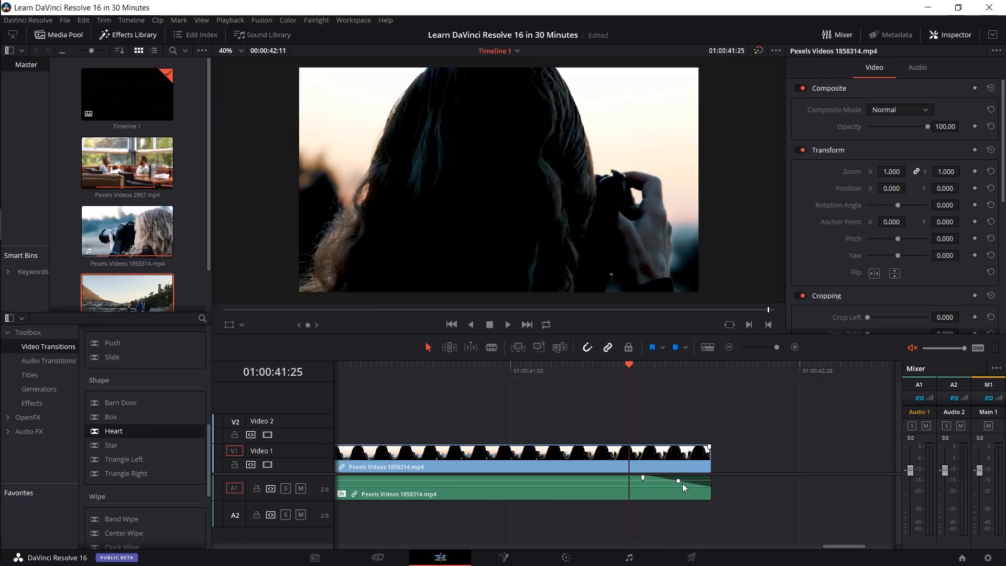
{"action": "key", "text": "space"}
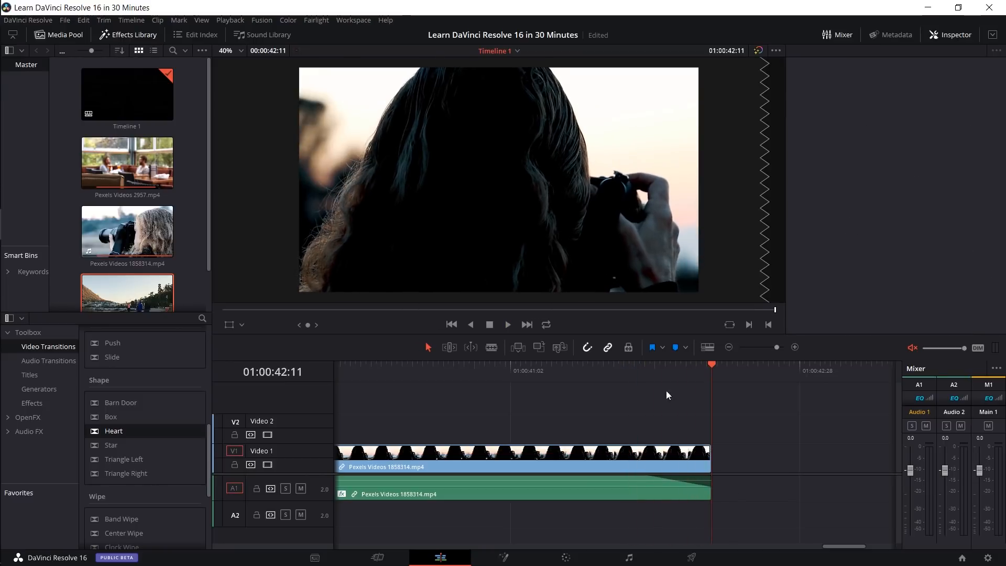
{"action": "left_click", "coordinate": [615, 373]}
{"action": "key", "text": "space"}
{"action": "left_click", "coordinate": [605, 373]}
{"action": "key", "text": "space"}
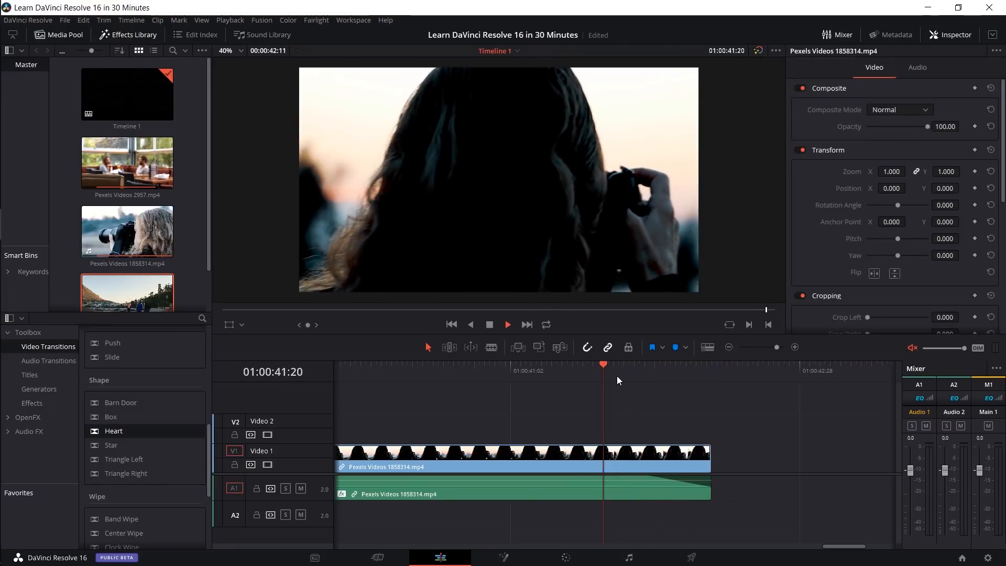
Step: Delete the Cross Dissolve and its audio cross fade at the cut between Pexels Videos 2957.mp4 and Pexels Videos 1858314.mp4
{"action": "left_click_drag", "start_coordinate": [844, 546], "coordinate": [502, 547]}
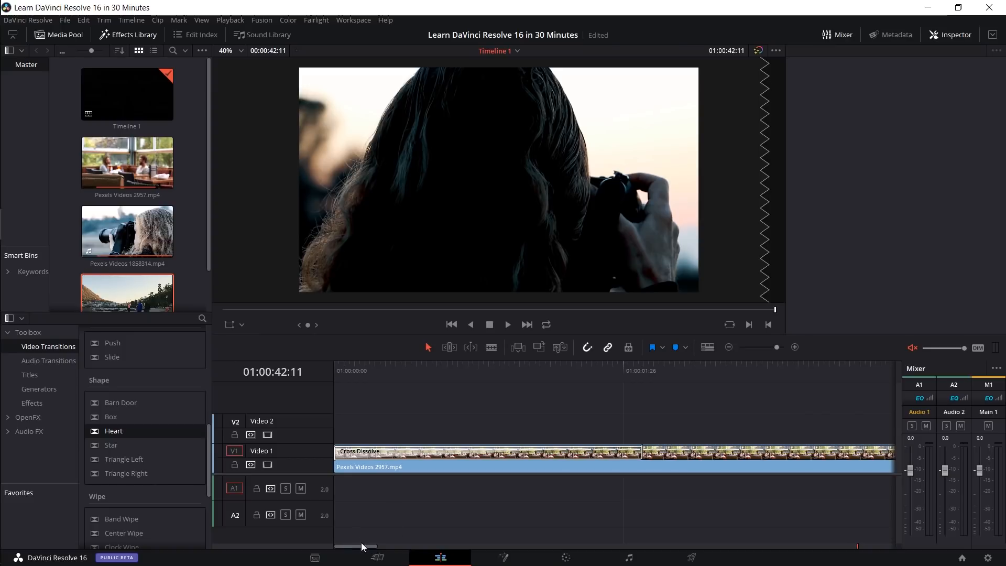
{"action": "left_click", "coordinate": [526, 459]}
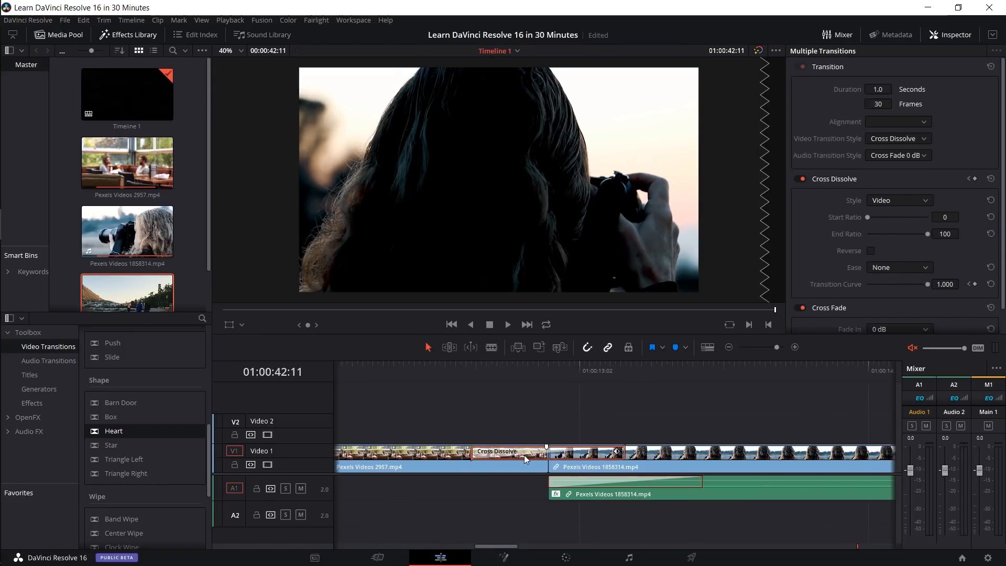
{"action": "key", "text": "Delete"}
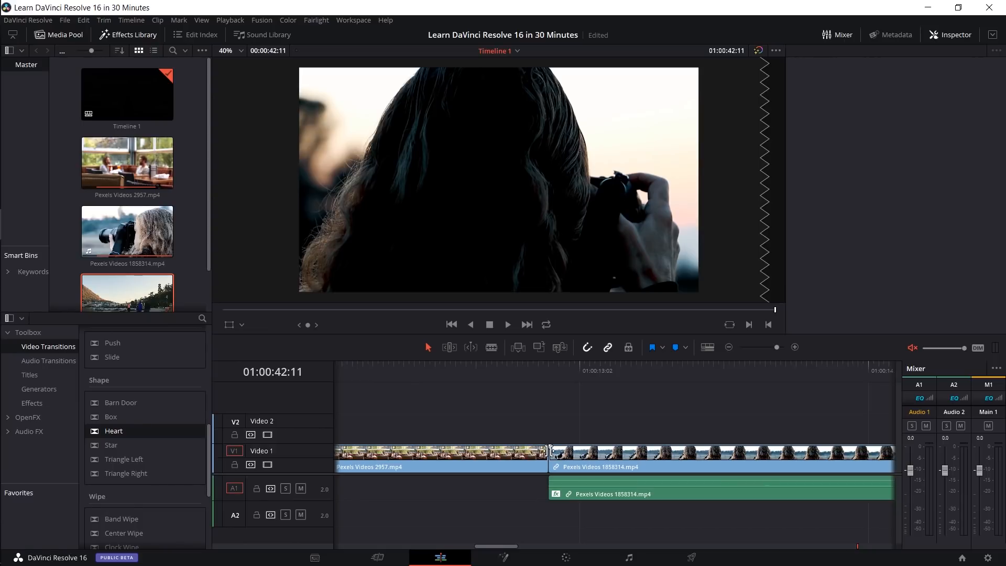
Step: Fade out the end of Pexels Videos 2957.mp4 and fade in the start of Pexels Videos 1858314.mp4, previewing the cut
{"action": "mouse_move", "coordinate": [550, 451]}
{"action": "left_mouse_down"}
{"action": "mouse_move", "coordinate": [581, 450]}
{"action": "mouse_move", "coordinate": [543, 444]}
{"action": "left_mouse_up"}
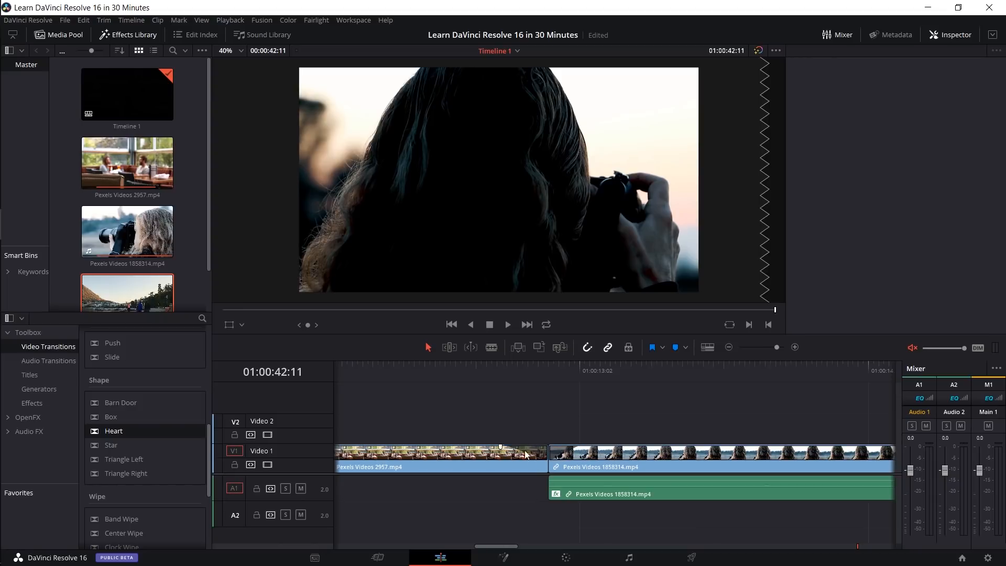
{"action": "left_click", "coordinate": [473, 370]}
{"action": "key", "text": "space"}
{"action": "left_click_drag", "start_coordinate": [519, 372], "coordinate": [483, 377]}
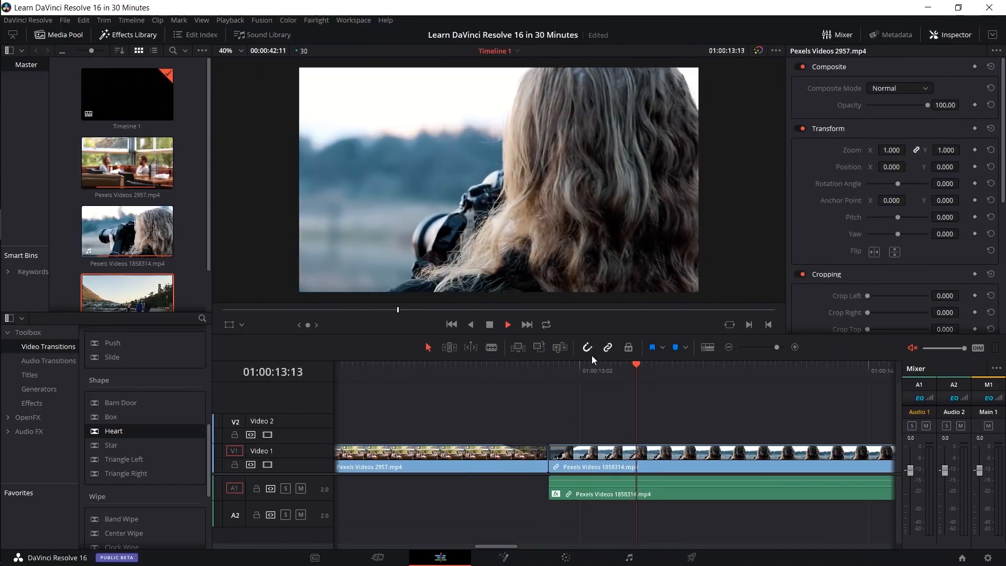
{"action": "key", "text": "space"}
{"action": "left_click_drag", "start_coordinate": [566, 368], "coordinate": [507, 381]}
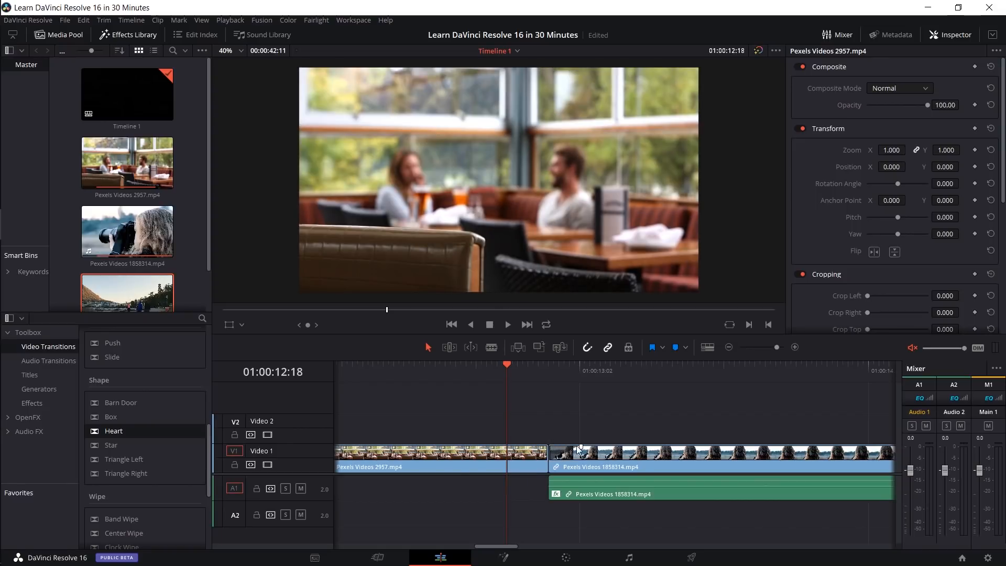
Step: Add a 15 frame Cross Dissolve at the cut between Pexels Videos 2957.mp4 and Pexels Videos 1858314.mp4
{"action": "left_click", "coordinate": [550, 454]}
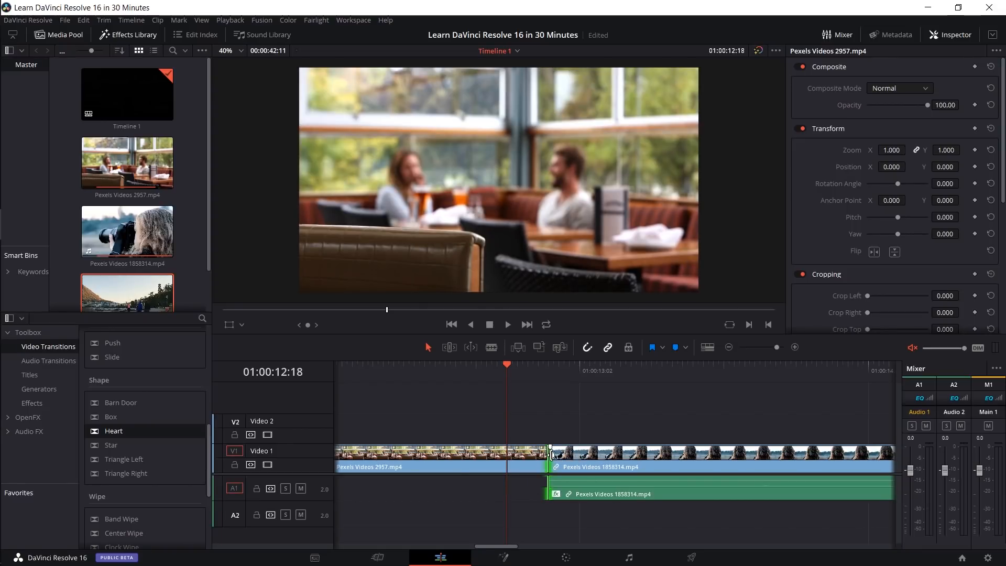
{"action": "right_click", "coordinate": [549, 455]}
{"action": "left_click", "coordinate": [556, 422]}
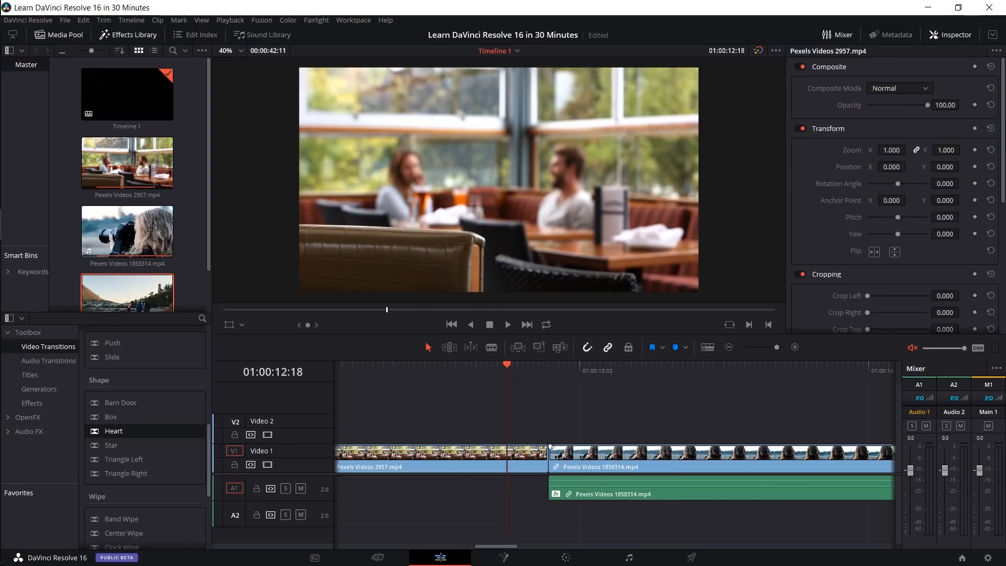
{"action": "left_click", "coordinate": [550, 456]}
{"action": "right_click", "coordinate": [550, 455]}
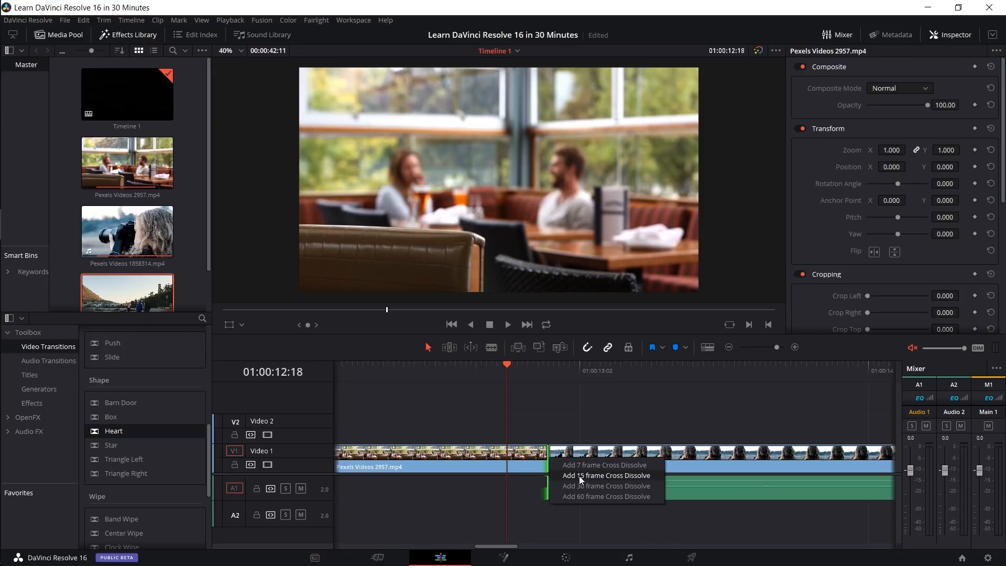
{"action": "left_click", "coordinate": [599, 476]}
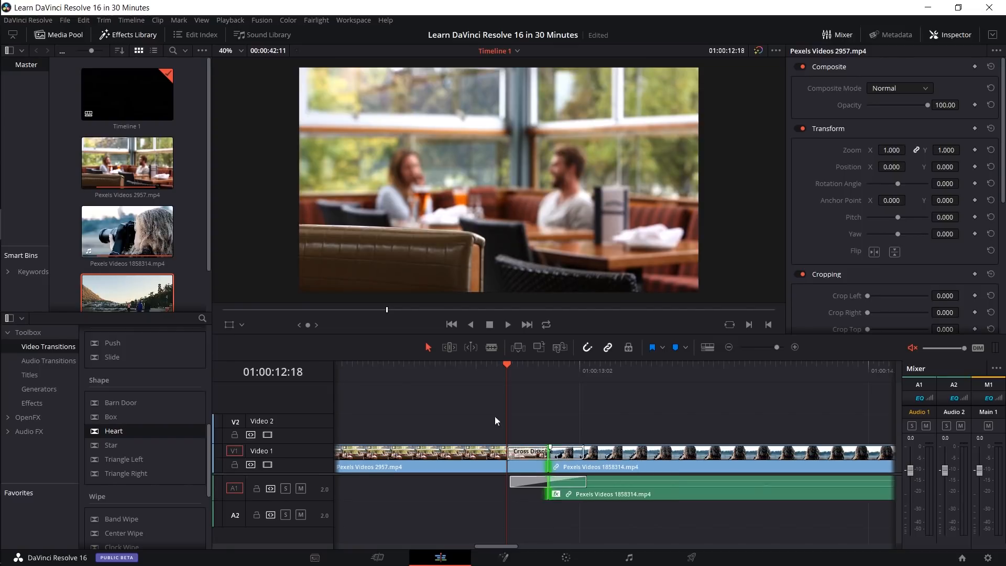
Step: Play across the new Cross Dissolve twice from just before it to review the transition
{"action": "left_click", "coordinate": [479, 367]}
{"action": "key", "text": "space"}
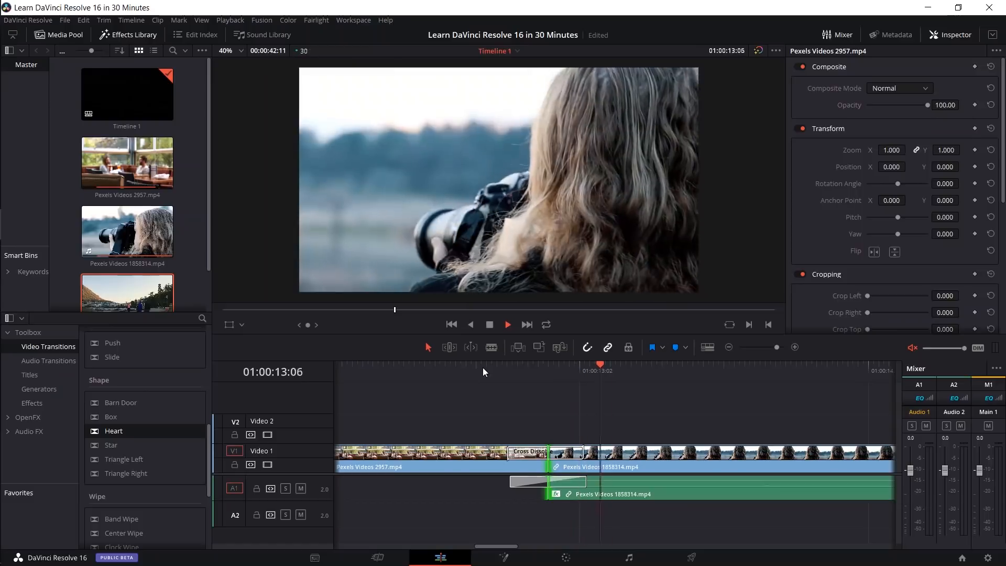
{"action": "left_click", "coordinate": [483, 367]}
{"action": "left_click", "coordinate": [483, 367]}
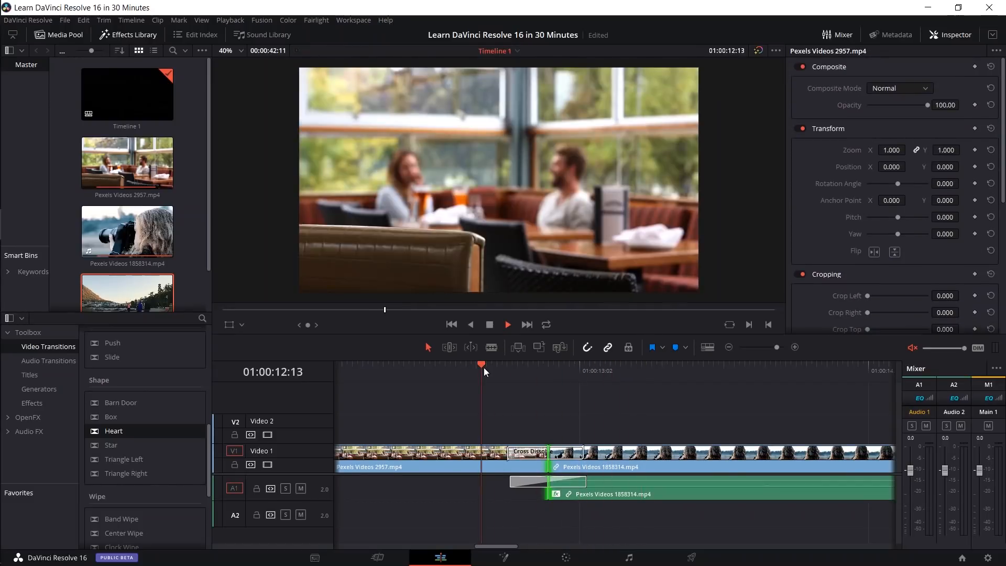
{"action": "key", "text": "space"}
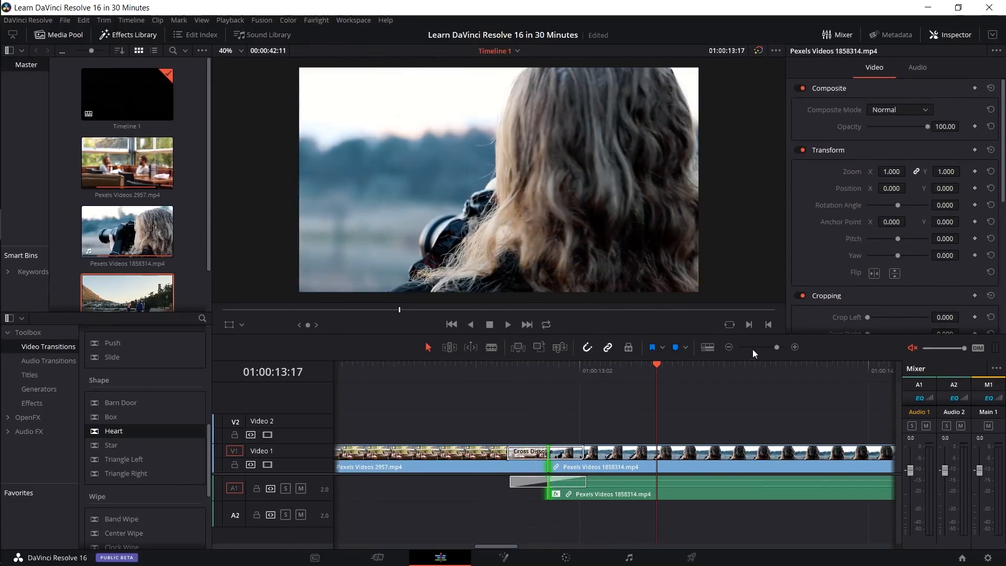
Step: Show the whole edit in the timeline, place the playhead at 01:00:02:00, and browse the available titles for a 3D Fusion title
{"action": "left_click_drag", "start_coordinate": [758, 347], "coordinate": [766, 348]}
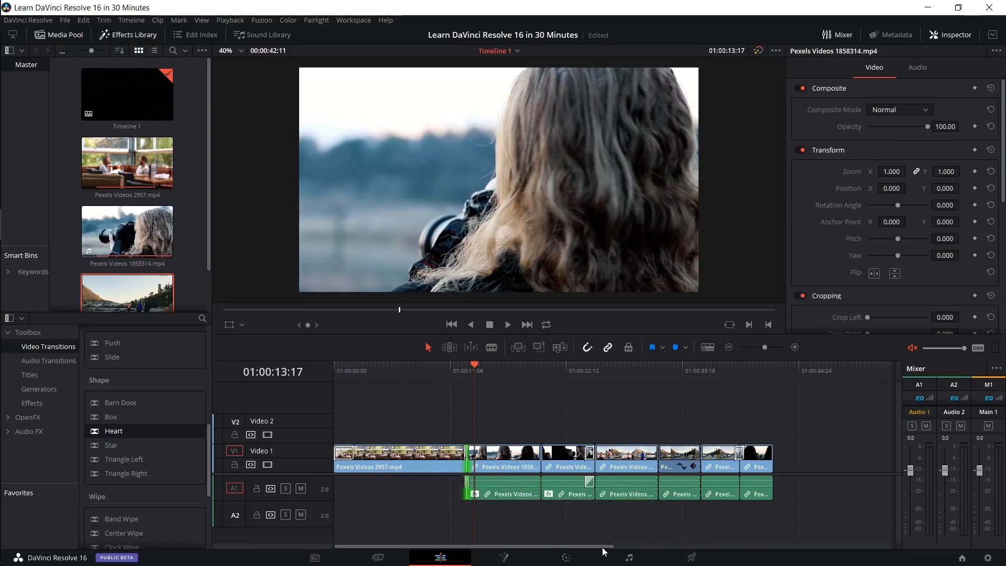
{"action": "left_click", "coordinate": [355, 366]}
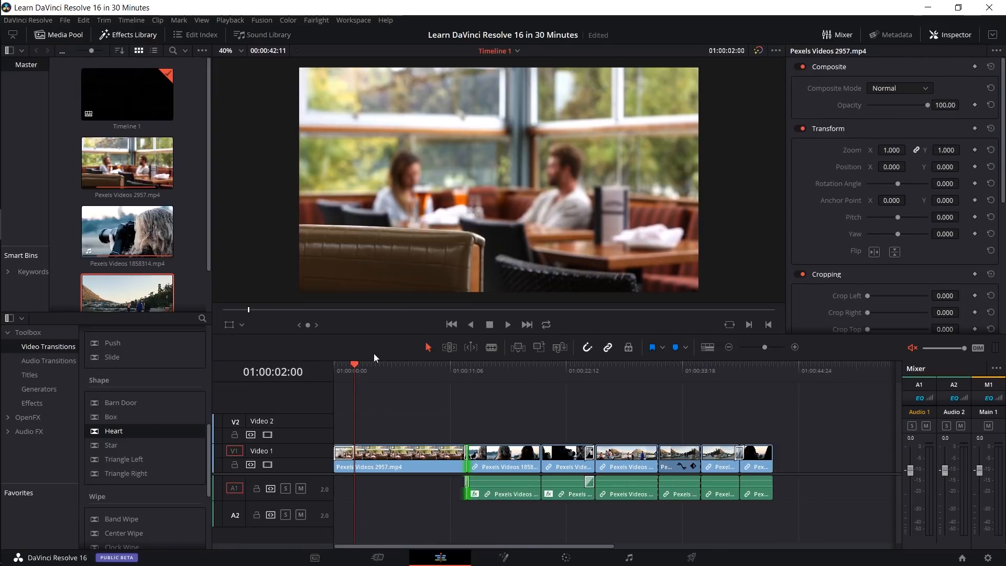
{"action": "left_click", "coordinate": [36, 376]}
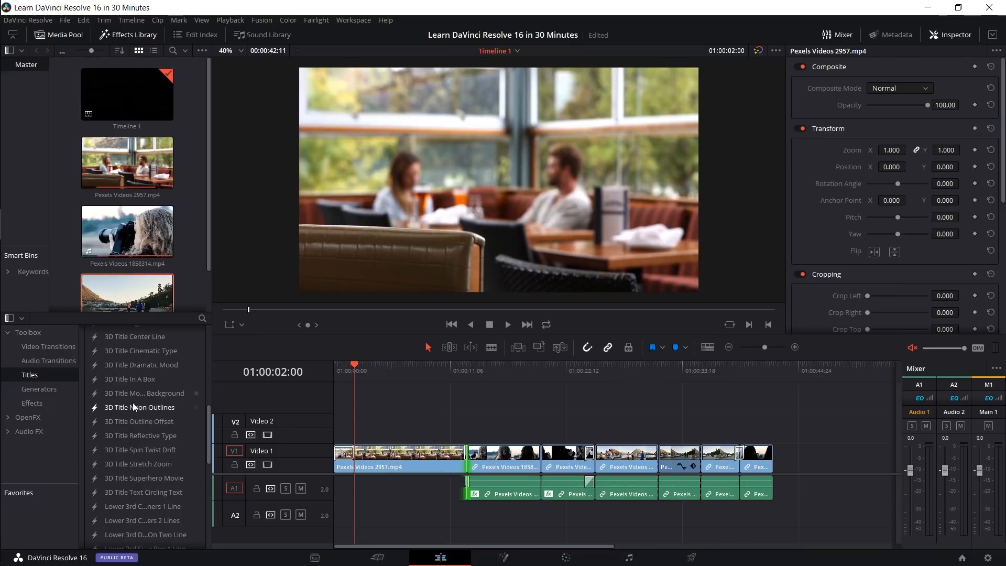
{"action": "scroll", "coordinate": [148, 412], "scroll_direction": "up", "scroll_amount": 5}
{"action": "scroll", "coordinate": [163, 446], "scroll_direction": "down", "scroll_amount": 2}
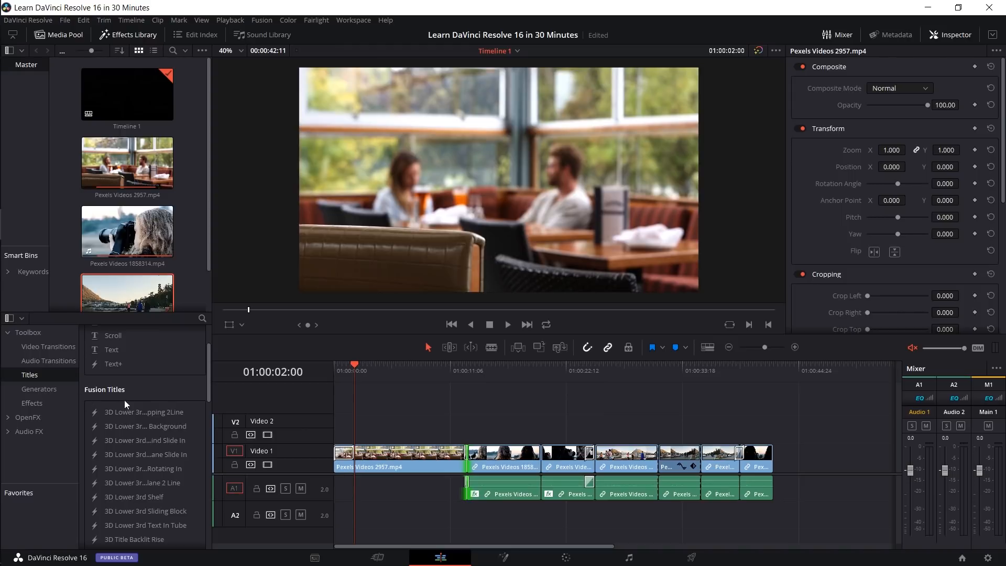
{"action": "scroll", "coordinate": [112, 396], "scroll_direction": "down", "scroll_amount": 2}
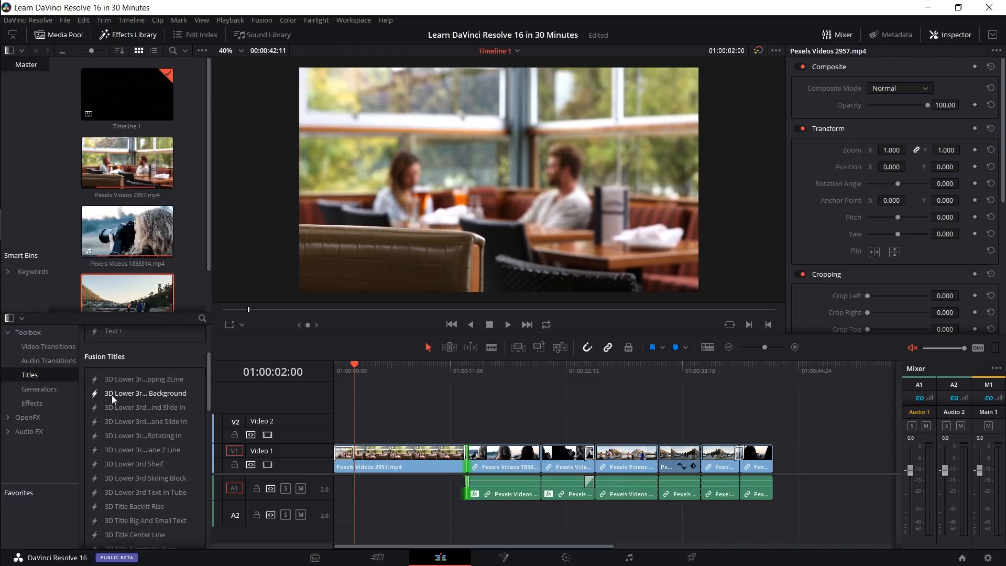
{"action": "scroll", "coordinate": [111, 394], "scroll_direction": "up", "scroll_amount": 2}
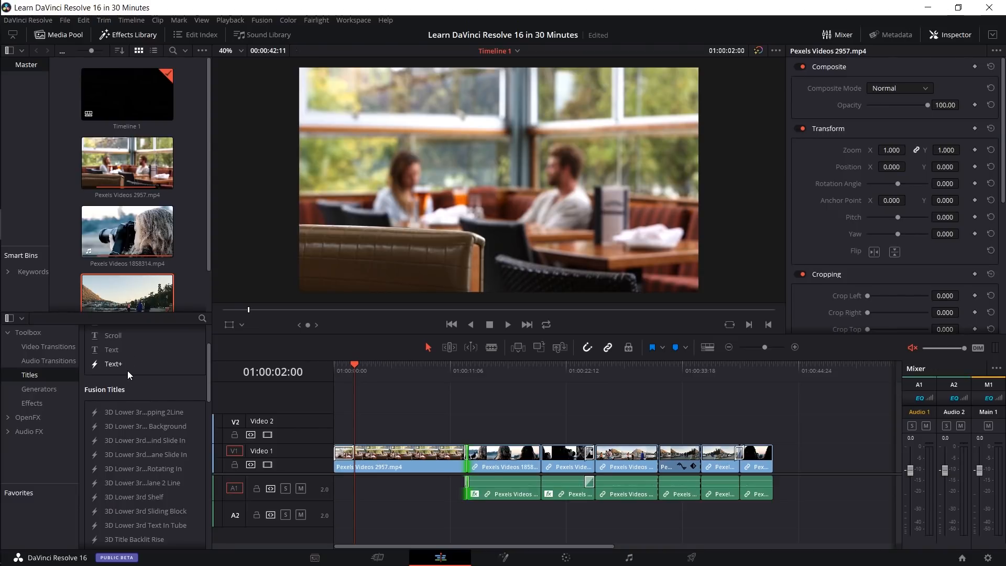
{"action": "scroll", "coordinate": [163, 401], "scroll_direction": "down", "scroll_amount": 5}
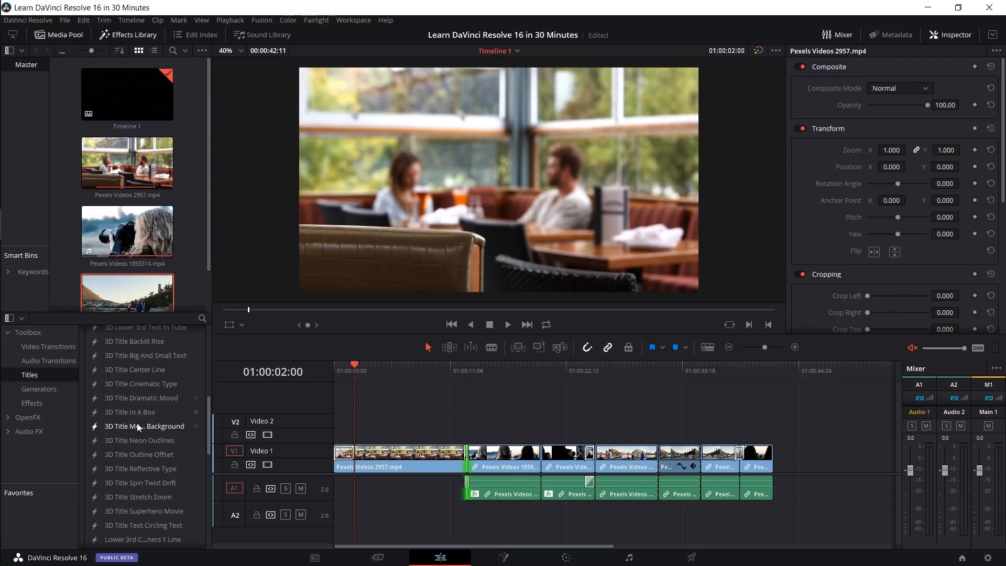
Step: Add the 3D Title In A Box to the Video 2 track, starting at 01:00:02:00
{"action": "left_click_drag", "start_coordinate": [133, 413], "coordinate": [362, 426]}
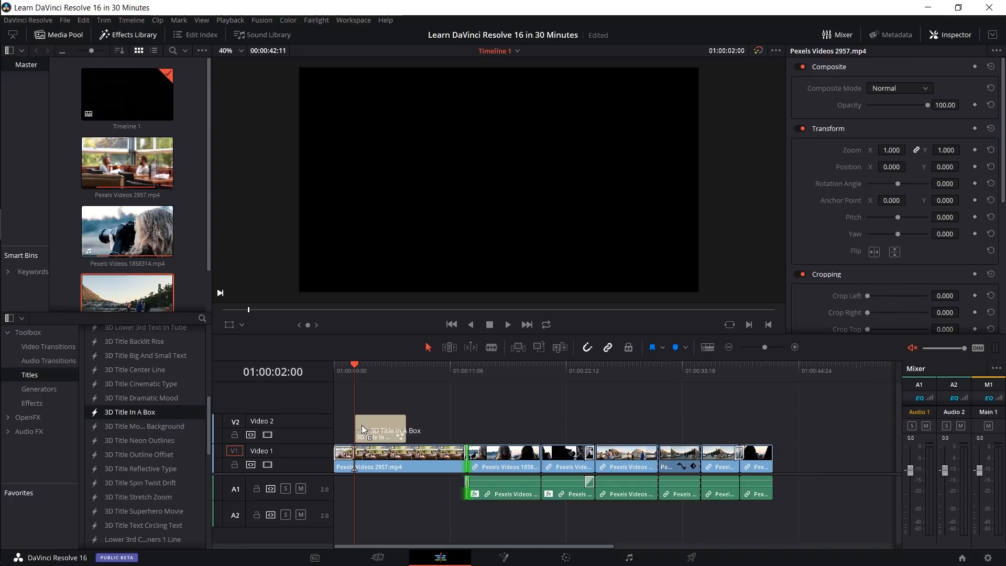
{"action": "left_click_drag", "start_coordinate": [361, 426], "coordinate": [361, 426]}
{"action": "left_click", "coordinate": [361, 425]}
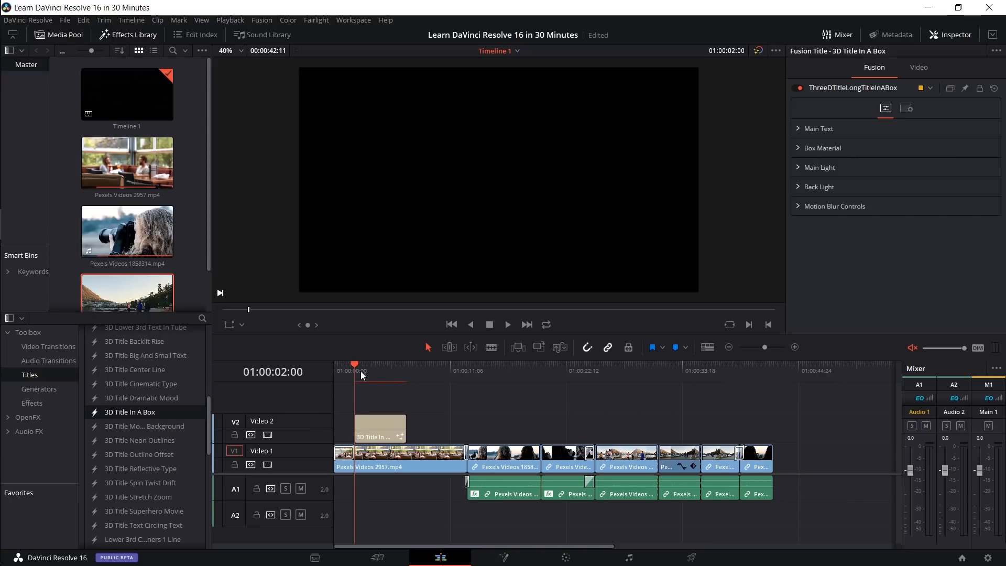
Step: Select the 3D Title In A Box clip and play its animation from 01:00:02:00
{"action": "left_click", "coordinate": [367, 423]}
{"action": "left_click_drag", "start_coordinate": [384, 373], "coordinate": [360, 366]}
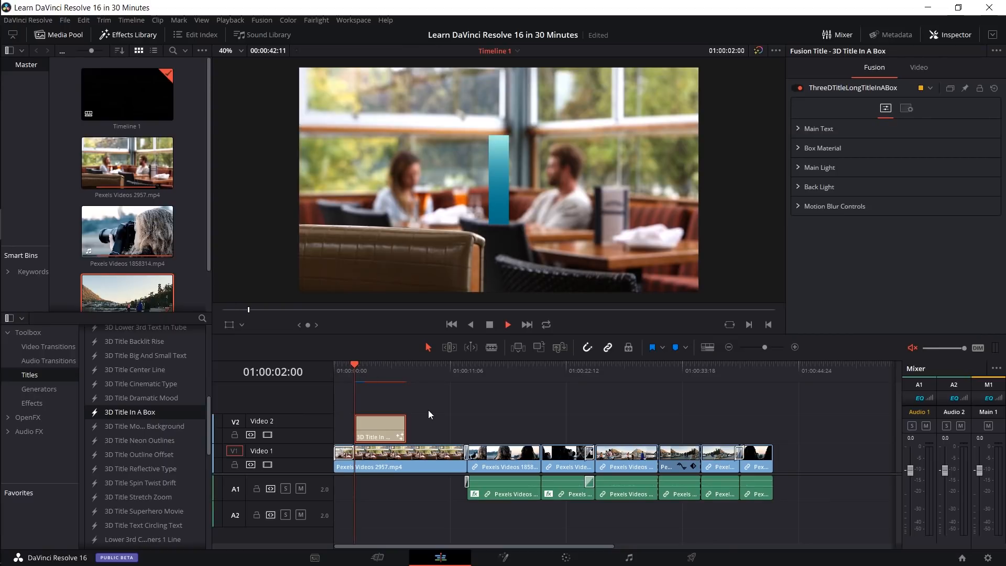
{"action": "key", "text": "space"}
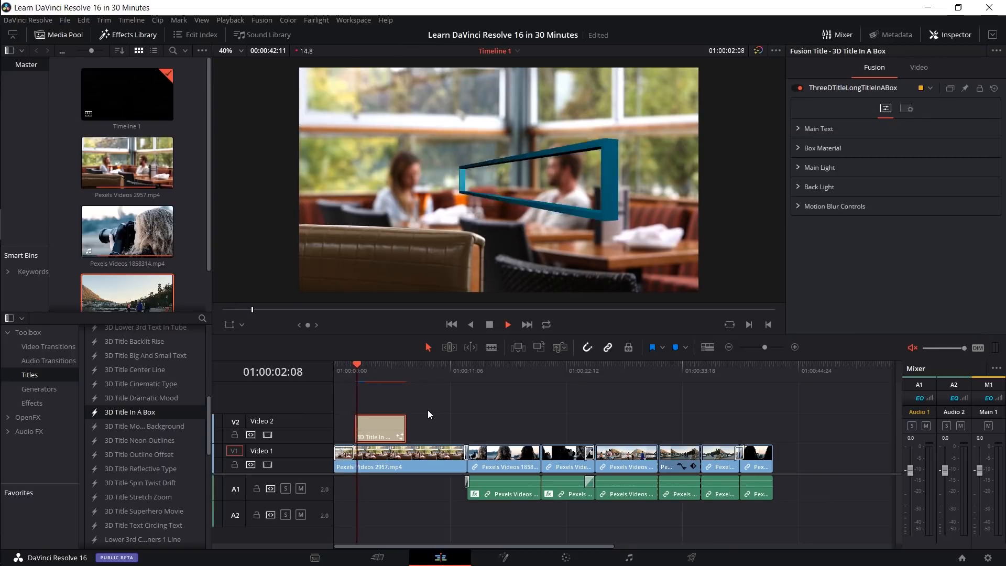
Step: Replay the 3D title's animation from 01:00:02:00 twice to review how the box and text appear
{"action": "left_click", "coordinate": [376, 367]}
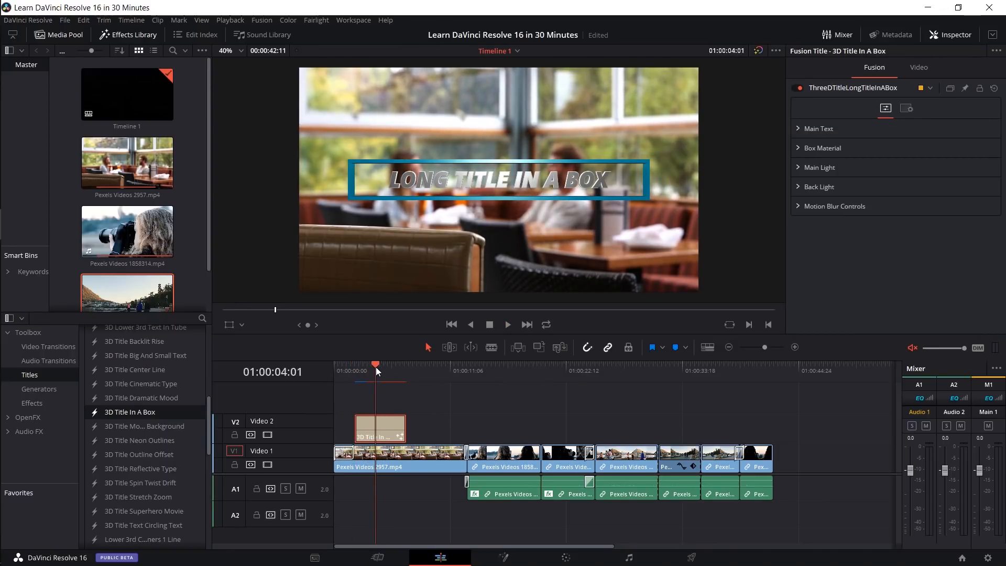
{"action": "left_click", "coordinate": [361, 367]}
{"action": "mouse_move", "coordinate": [361, 367]}
{"action": "left_mouse_down"}
{"action": "mouse_move", "coordinate": [374, 367]}
{"action": "mouse_move", "coordinate": [350, 369]}
{"action": "left_mouse_up"}
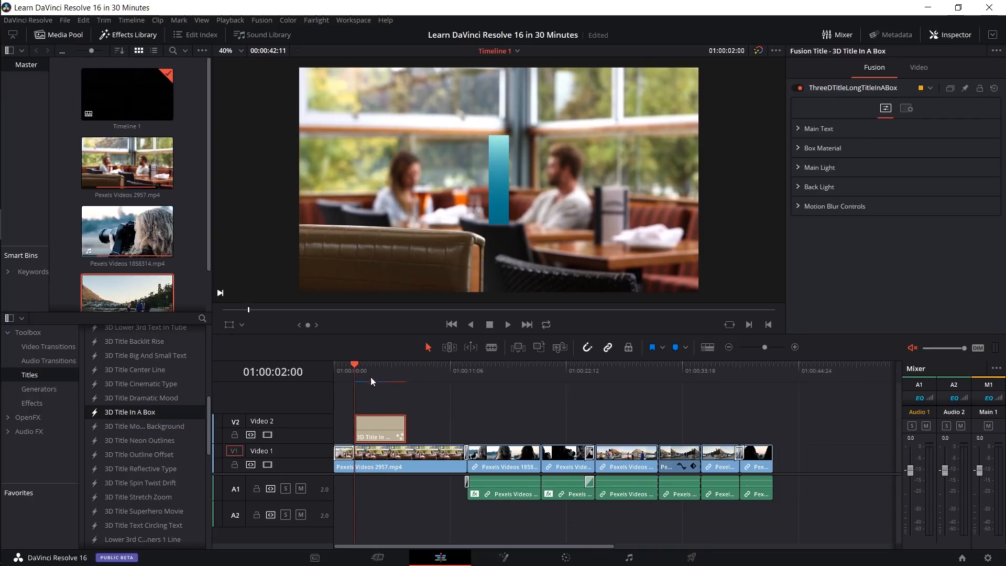
{"action": "key", "text": "space"}
{"action": "key", "text": "space"}
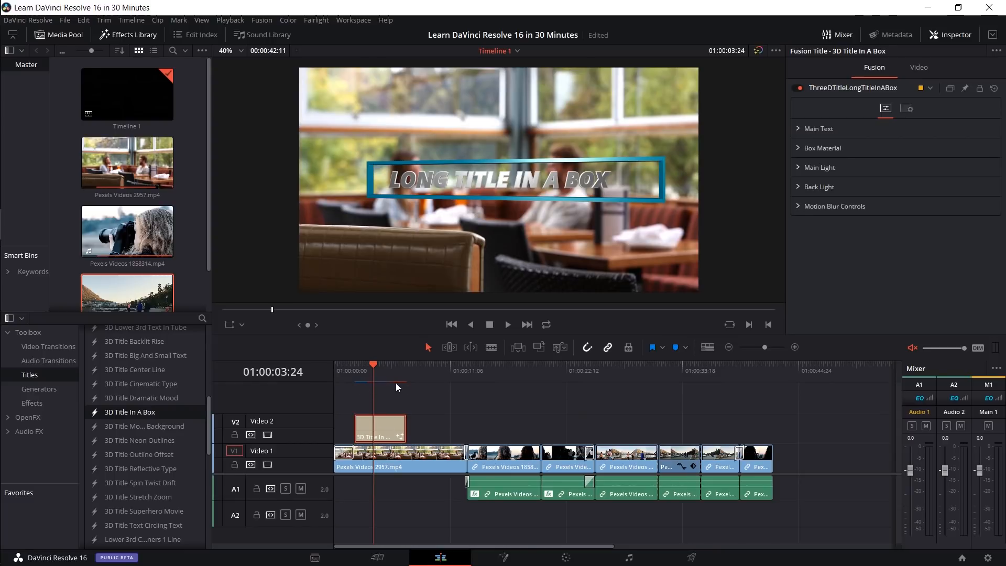
{"action": "left_click", "coordinate": [354, 370]}
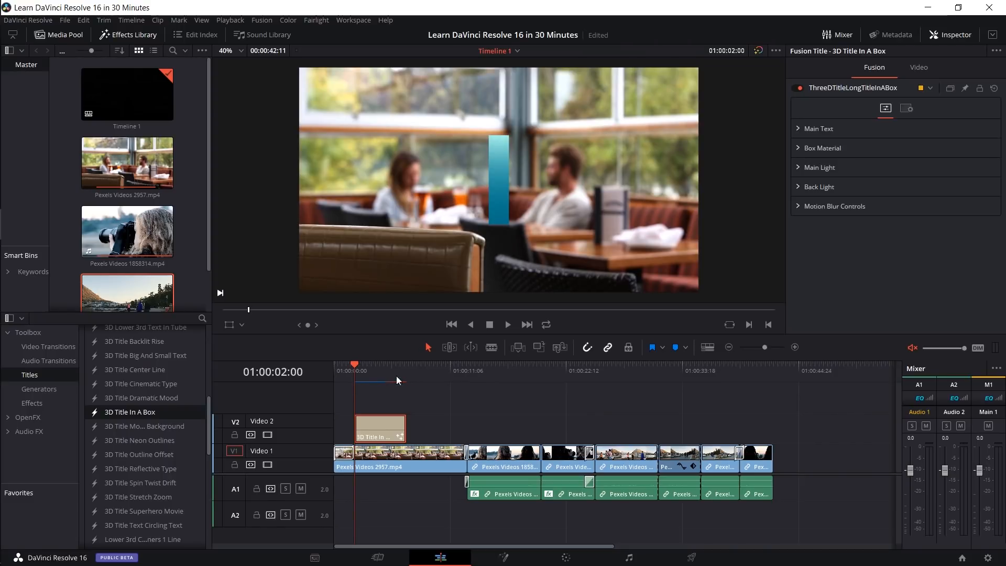
{"action": "key", "text": "space"}
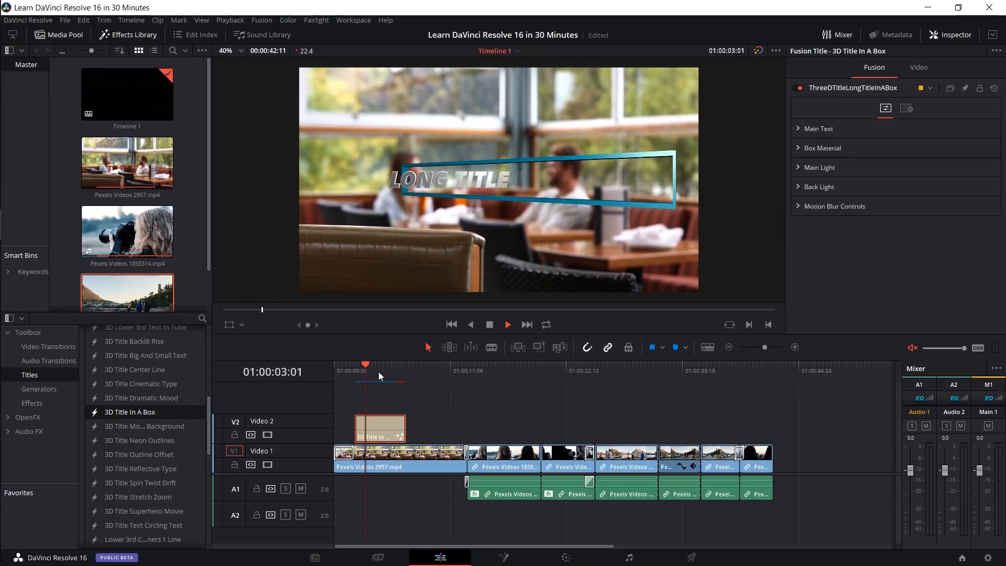
{"action": "key", "text": "space"}
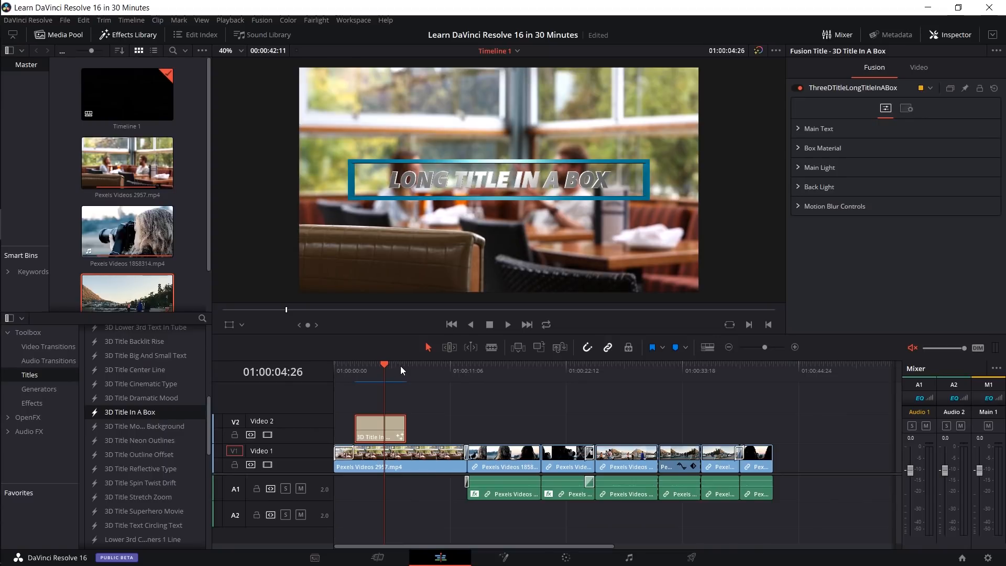
Step: Replay the title's box rotation from about 01:00:03:13 and 01:00:03:17, and park the playhead at 01:00:03:26
{"action": "left_click", "coordinate": [372, 366]}
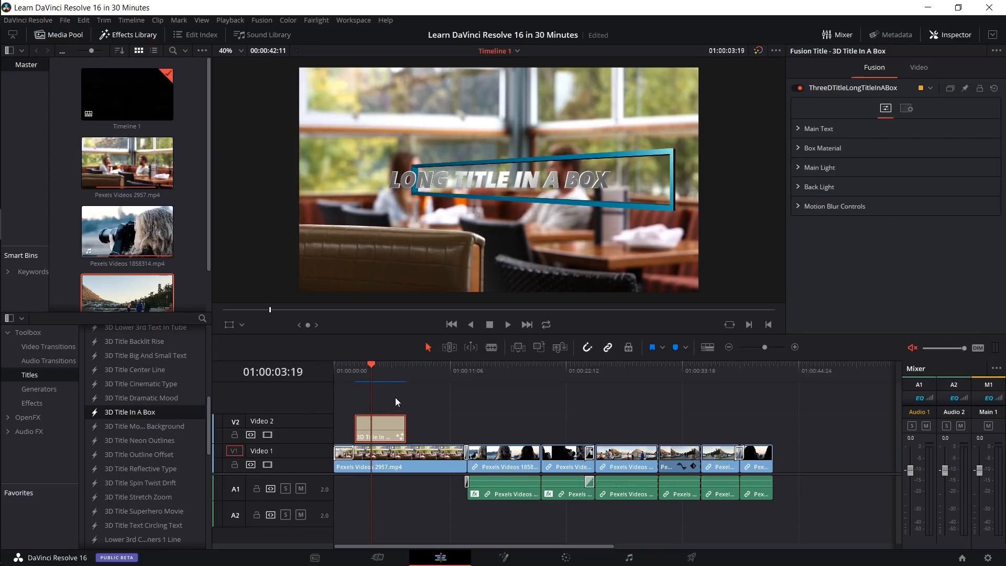
{"action": "left_click", "coordinate": [474, 403]}
{"action": "left_click_drag", "start_coordinate": [386, 367], "coordinate": [370, 363]}
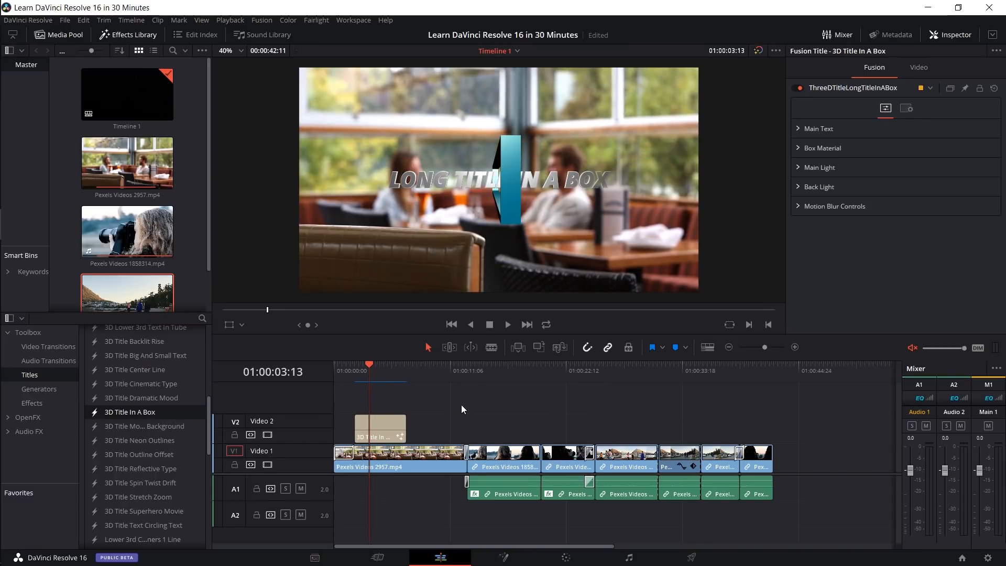
{"action": "key", "text": "space"}
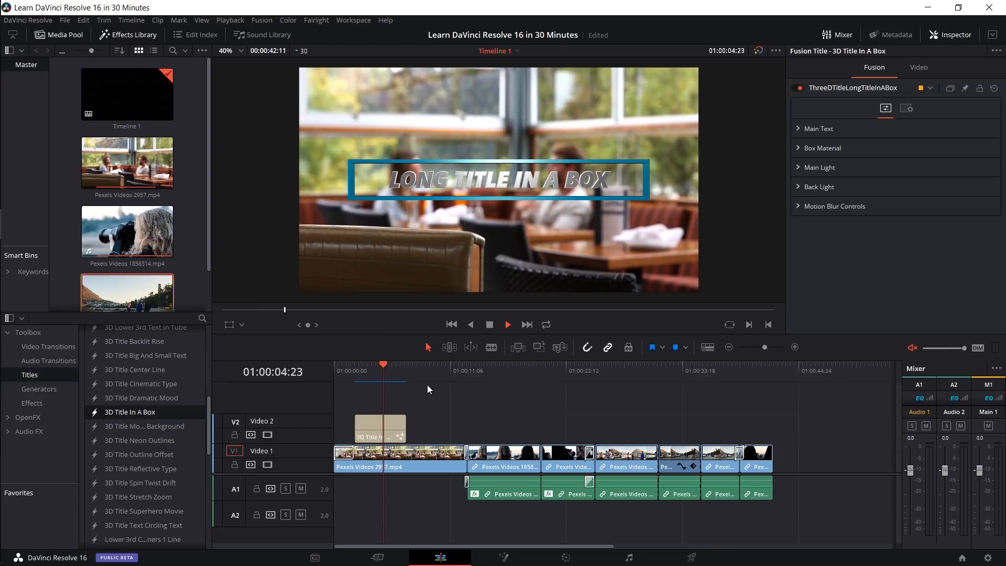
{"action": "left_click_drag", "start_coordinate": [394, 367], "coordinate": [371, 366]}
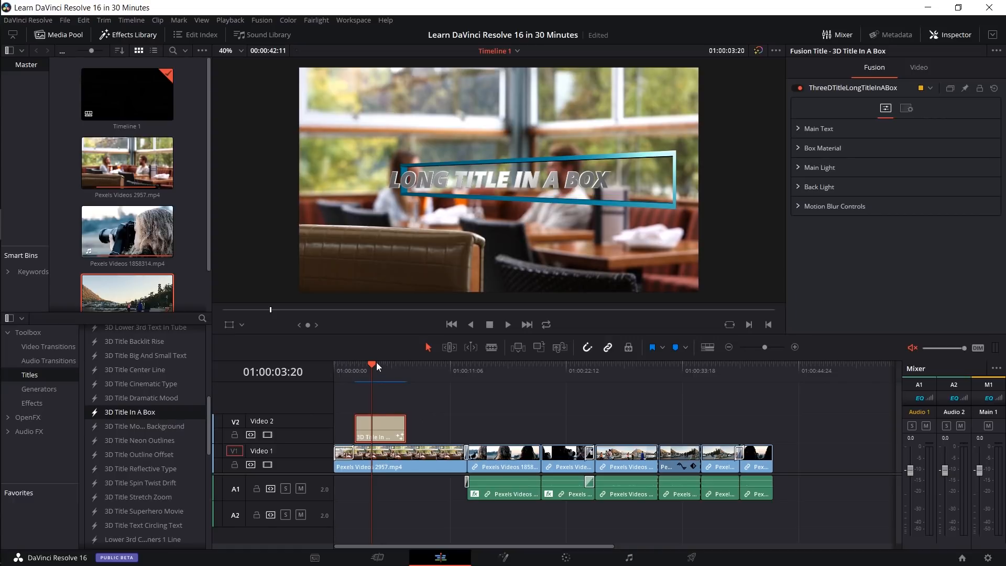
{"action": "mouse_move", "coordinate": [376, 364]}
{"action": "left_mouse_down"}
{"action": "mouse_move", "coordinate": [358, 363]}
{"action": "mouse_move", "coordinate": [371, 365]}
{"action": "left_mouse_up"}
{"action": "key", "text": "space"}
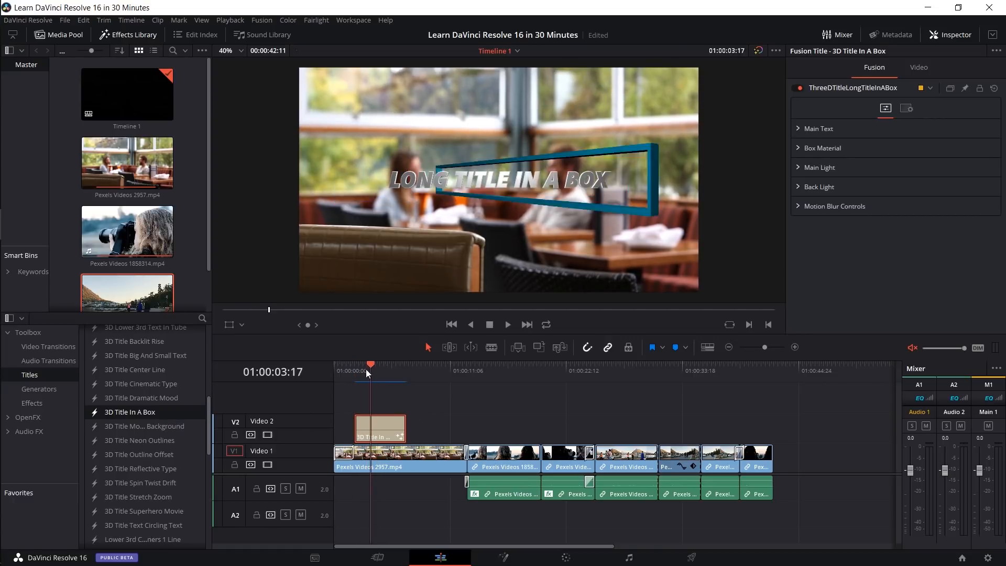
{"action": "left_click", "coordinate": [365, 370]}
{"action": "left_click", "coordinate": [382, 368]}
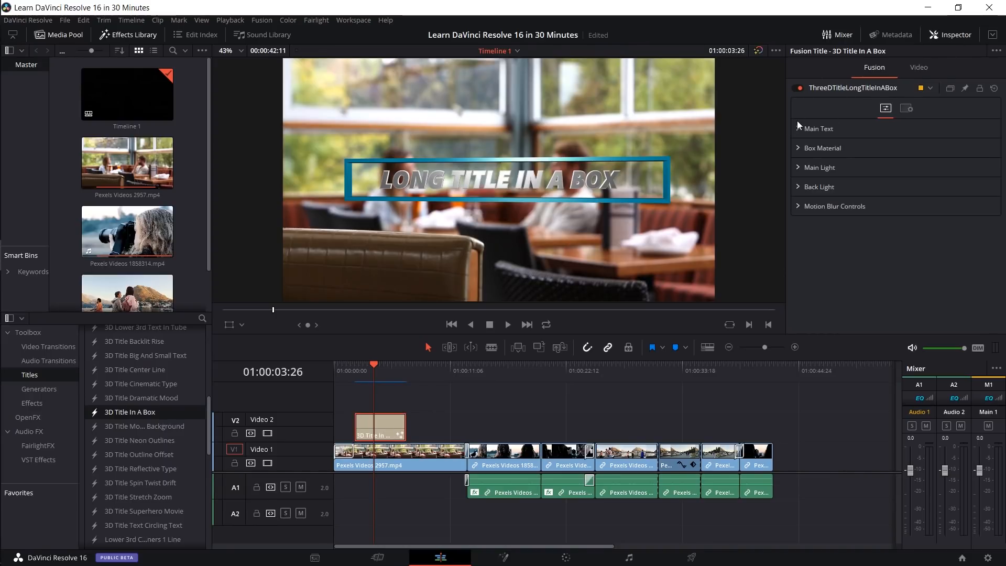
{"action": "scroll", "coordinate": [159, 401], "scroll_direction": "up", "scroll_amount": 5}
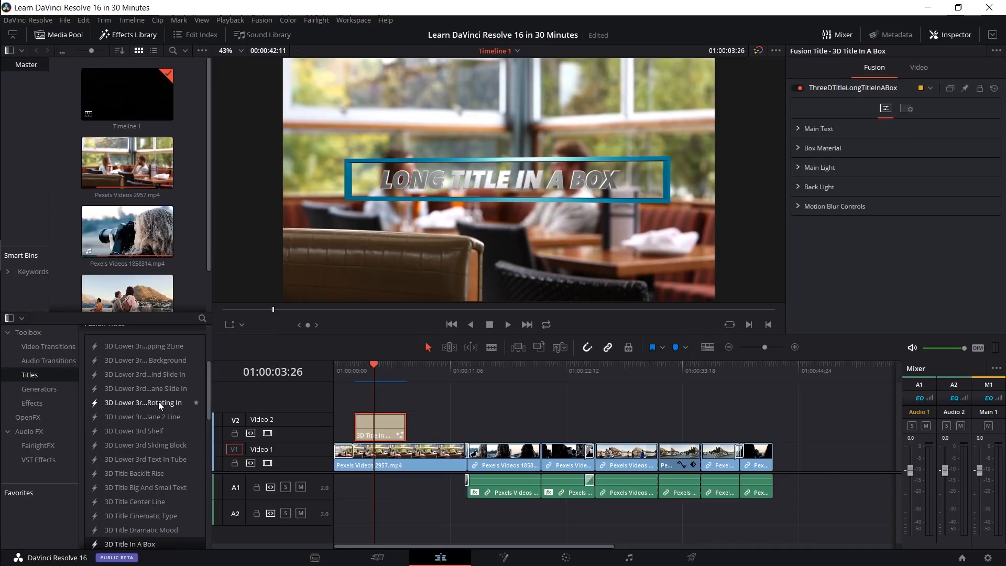
{"action": "scroll", "coordinate": [138, 385], "scroll_direction": "down", "scroll_amount": 4}
{"action": "left_click", "coordinate": [137, 387]}
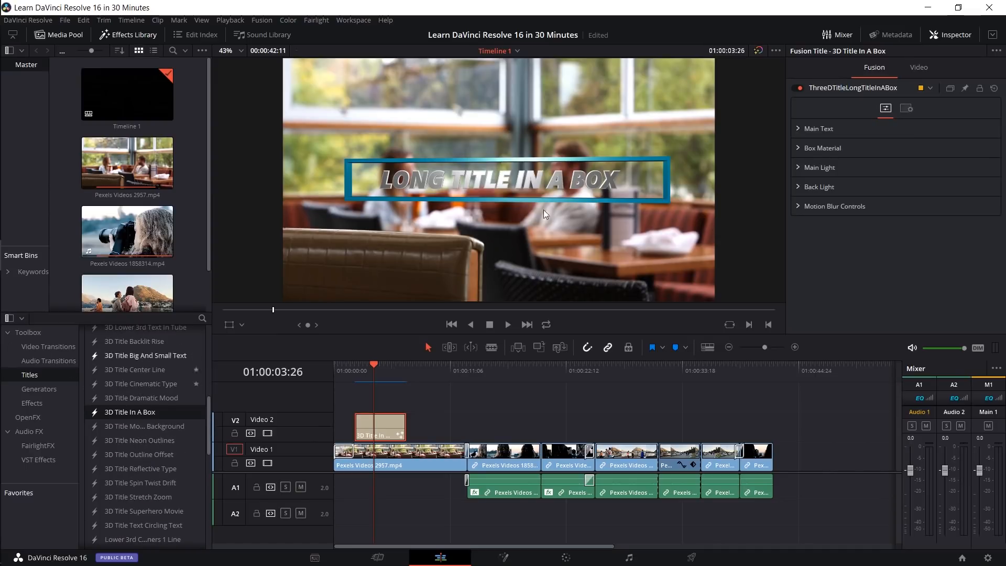
Step: Show the title's Main Text settings and change the main text font to Bebas Neue
{"action": "left_click", "coordinate": [798, 128]}
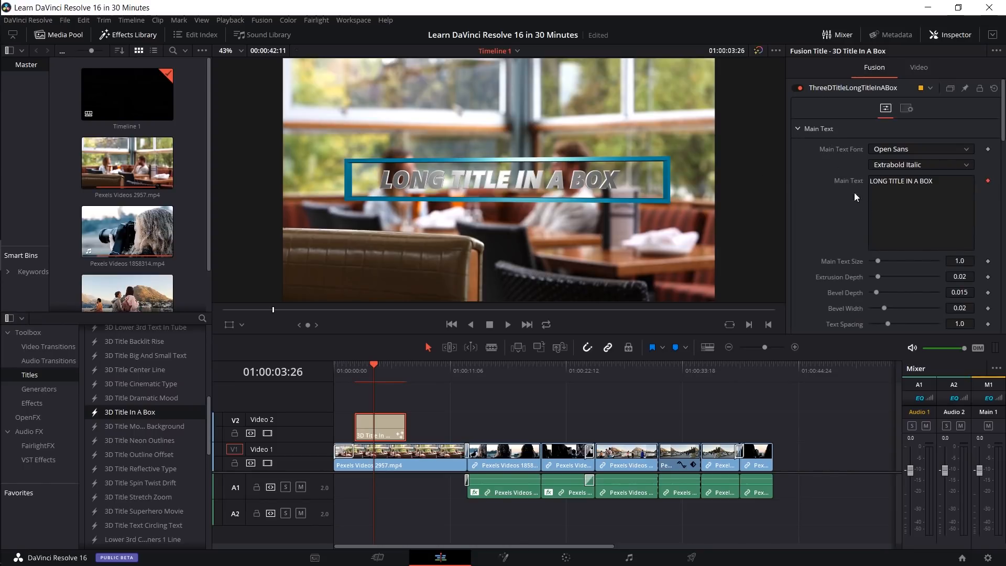
{"action": "left_click", "coordinate": [940, 181]}
{"action": "left_click", "coordinate": [940, 181]}
{"action": "left_click_drag", "start_coordinate": [940, 181], "coordinate": [869, 181]}
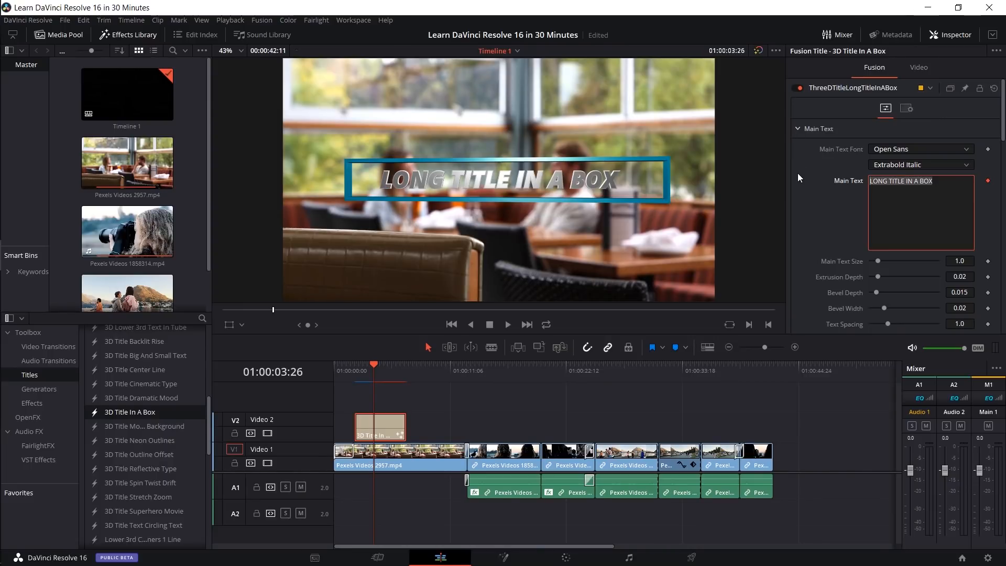
{"action": "left_click", "coordinate": [887, 150]}
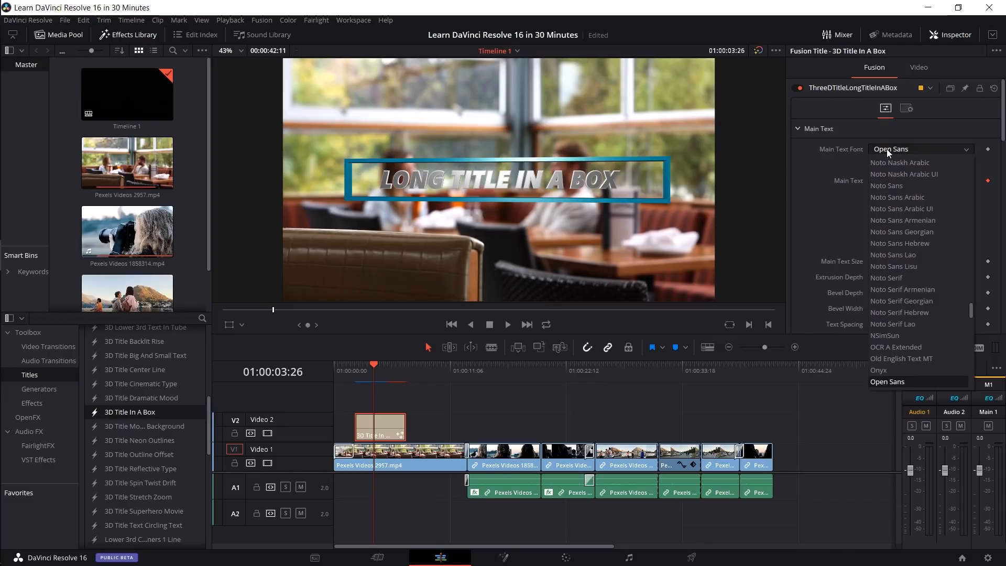
{"action": "scroll", "coordinate": [918, 207], "scroll_direction": "up", "scroll_amount": 10}
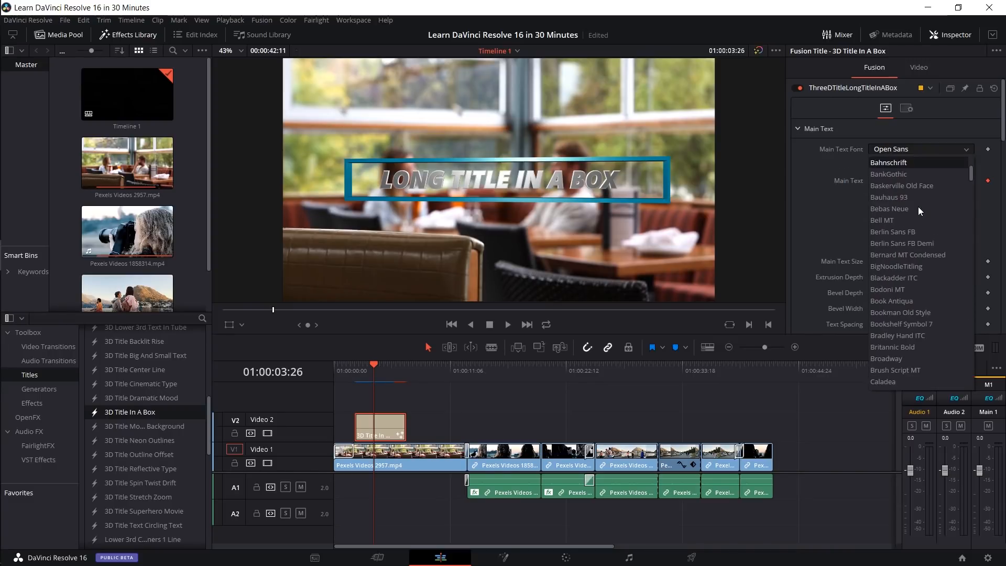
{"action": "scroll", "coordinate": [918, 207], "scroll_direction": "up", "scroll_amount": 8}
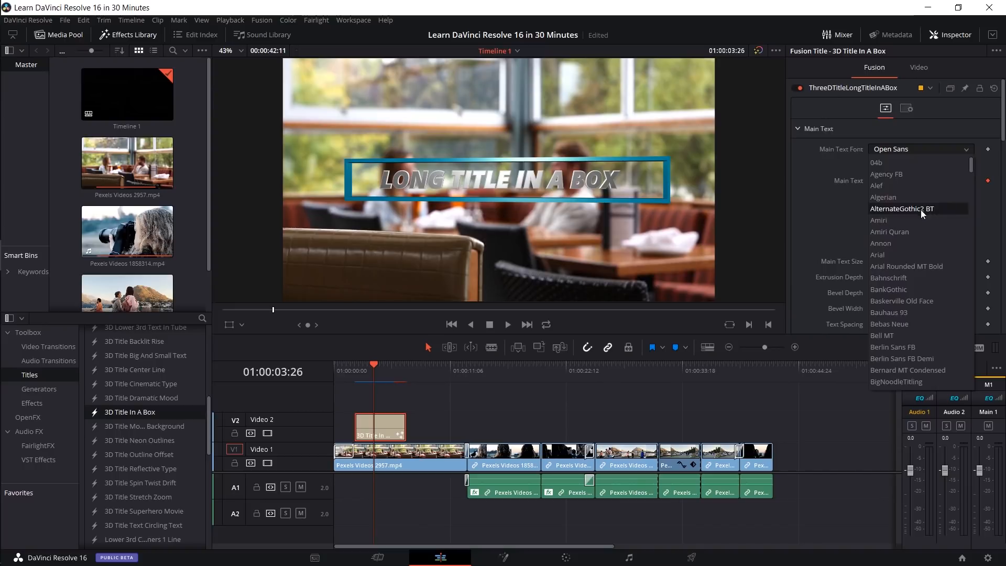
{"action": "left_click", "coordinate": [913, 188]}
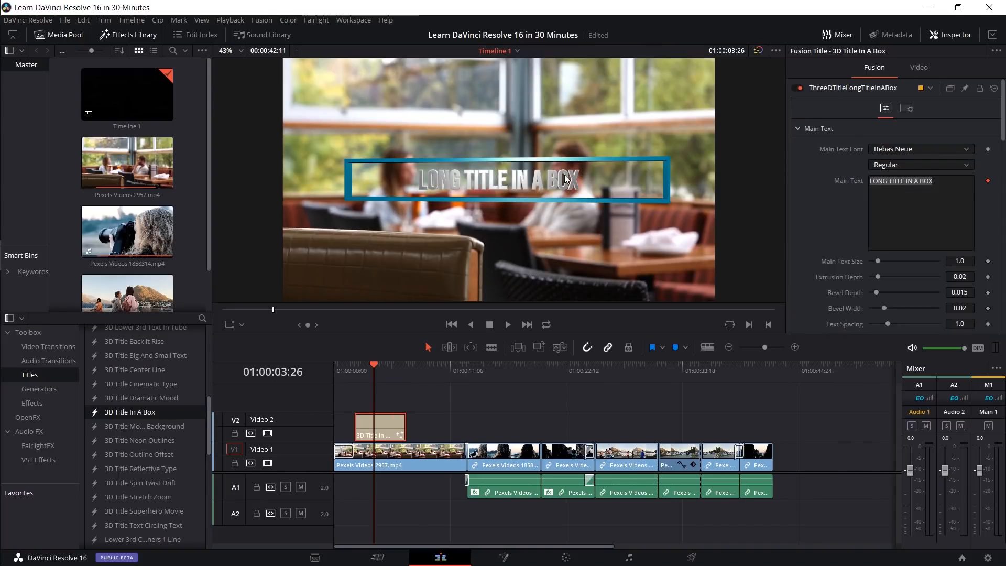
Step: Set the title's Text Face Color to a dark grey with saturation 0.012 and value 0.378
{"action": "scroll", "coordinate": [839, 208], "scroll_direction": "down", "scroll_amount": 3}
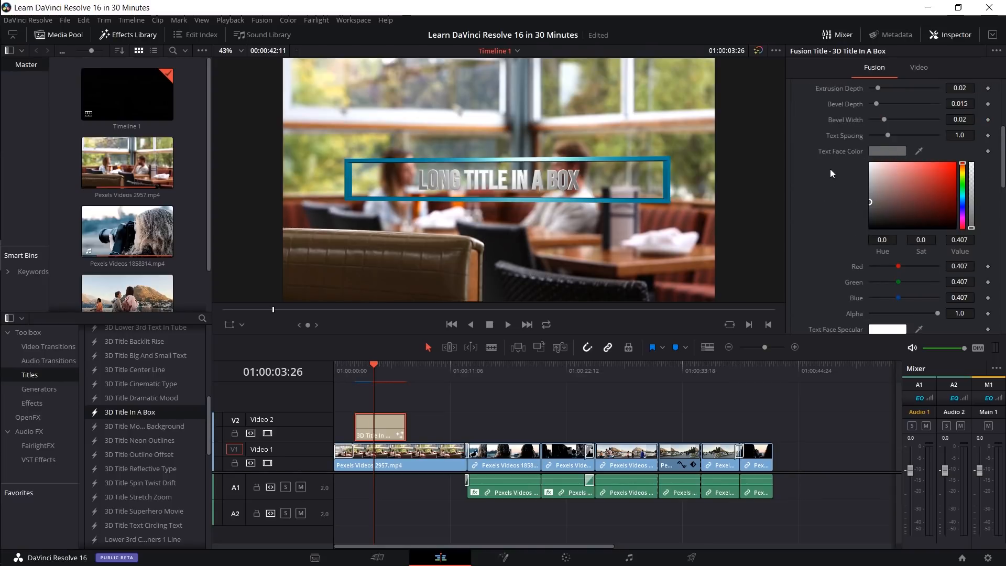
{"action": "scroll", "coordinate": [831, 167], "scroll_direction": "down", "scroll_amount": 2}
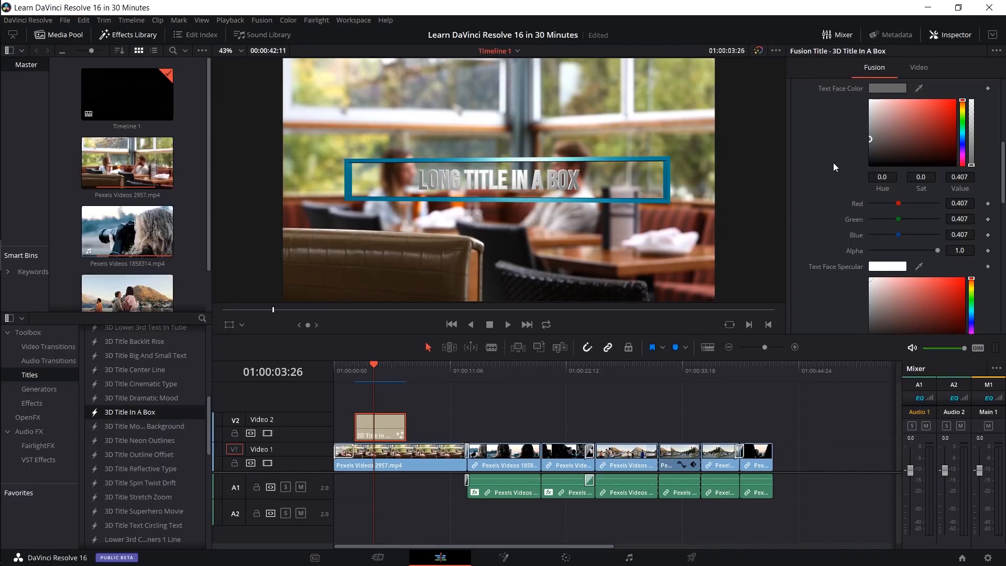
{"action": "scroll", "coordinate": [818, 182], "scroll_direction": "up", "scroll_amount": 2}
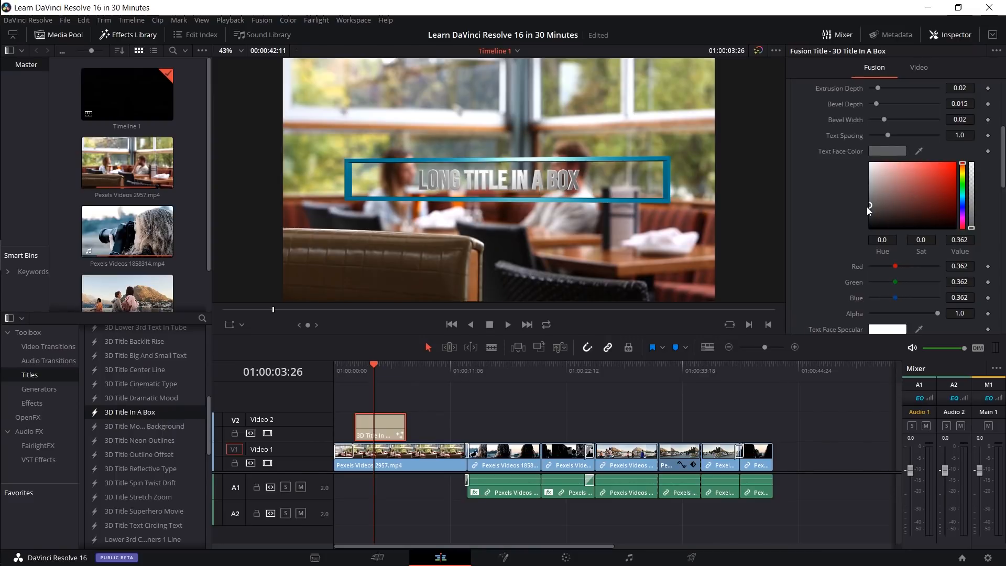
{"action": "left_click_drag", "start_coordinate": [868, 206], "coordinate": [871, 205]}
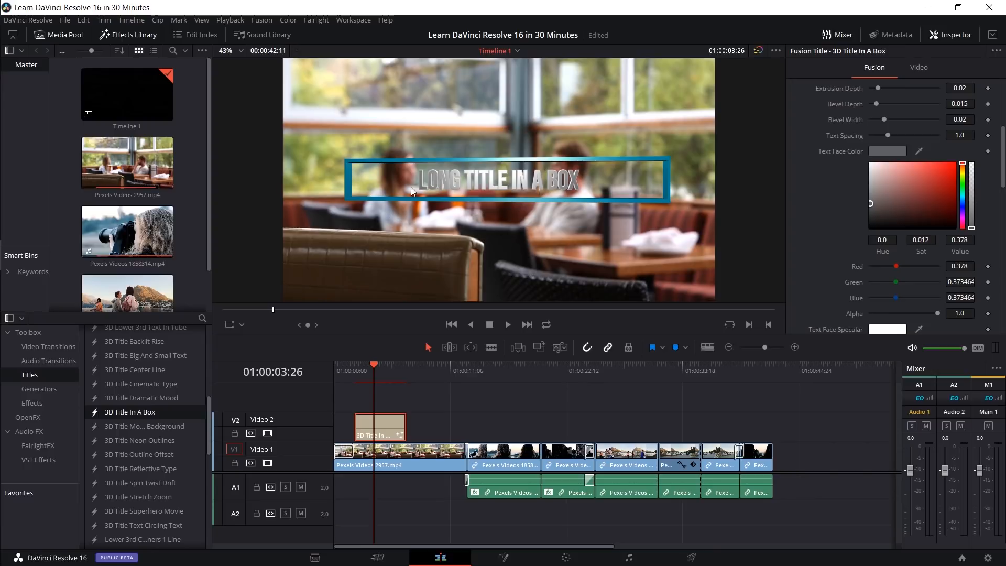
{"action": "scroll", "coordinate": [823, 209], "scroll_direction": "down", "scroll_amount": 2}
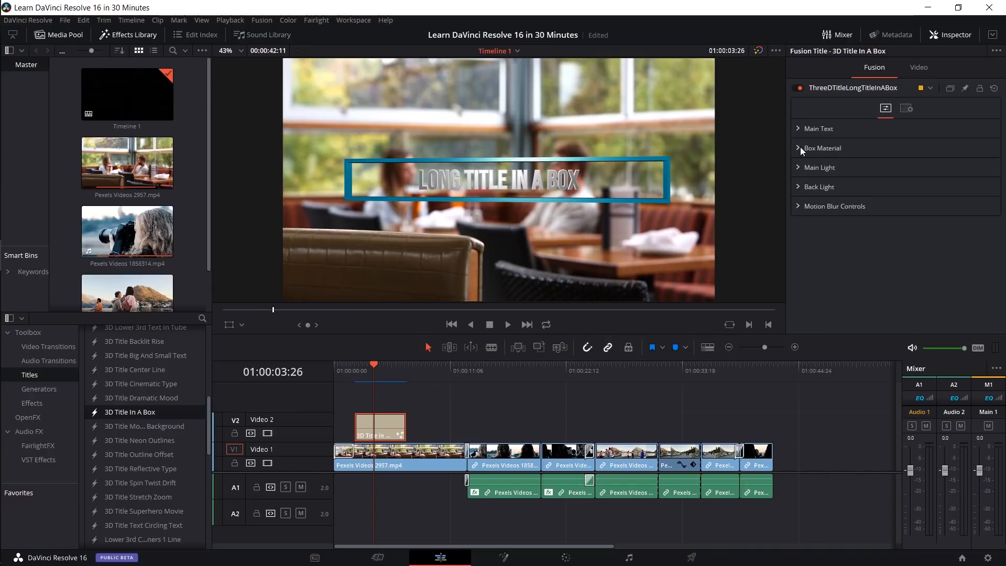
Step: Examine the title's Box Material and Main Light settings for the available colour and light controls
{"action": "left_click", "coordinate": [799, 148]}
{"action": "scroll", "coordinate": [810, 158], "scroll_direction": "down", "scroll_amount": 3}
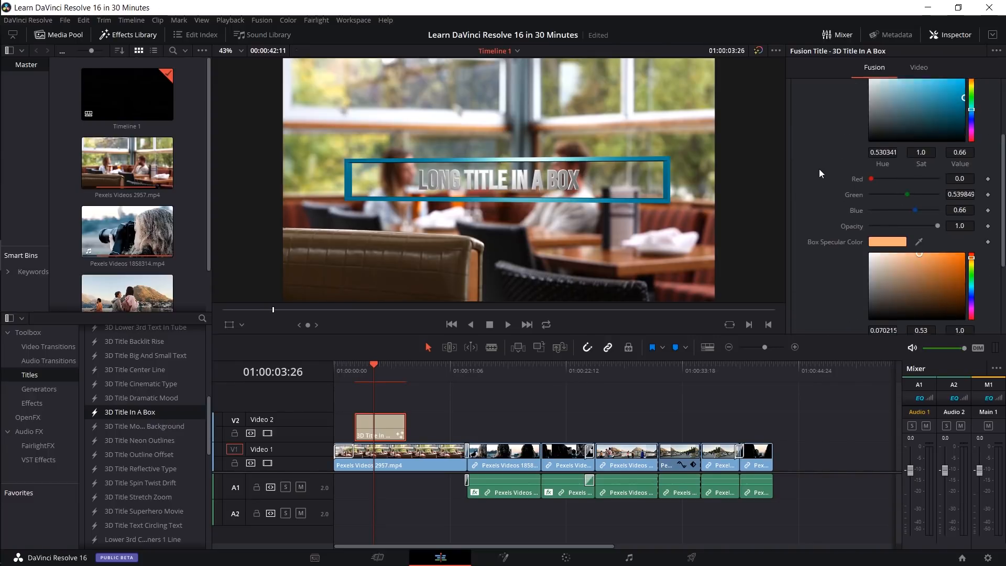
{"action": "scroll", "coordinate": [819, 169], "scroll_direction": "up", "scroll_amount": 2}
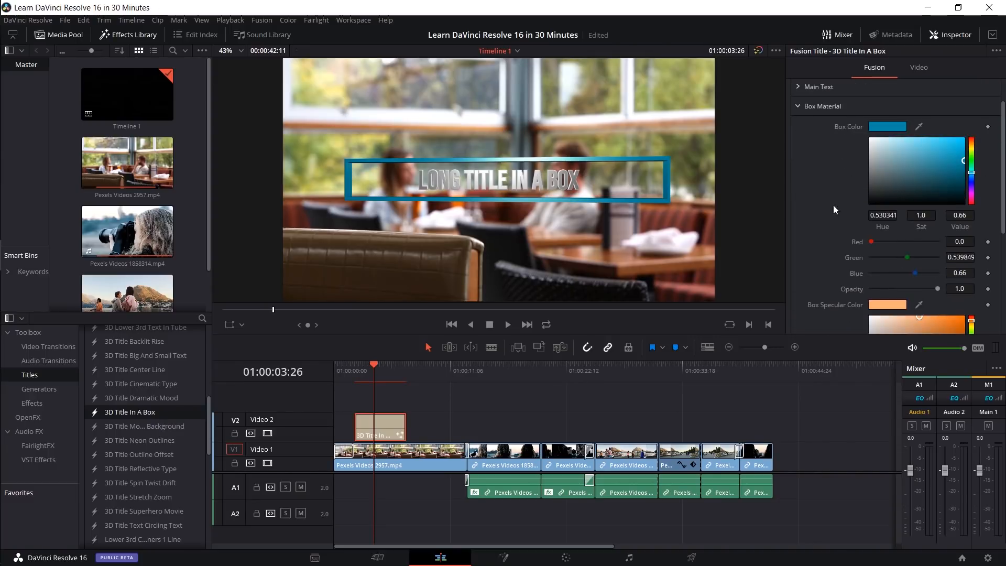
{"action": "left_click", "coordinate": [798, 104]}
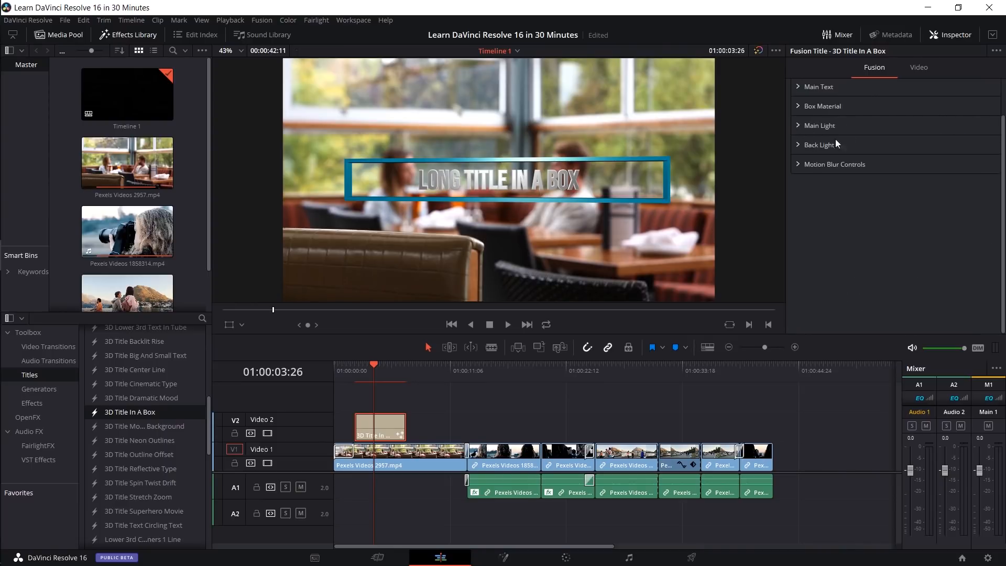
{"action": "left_click", "coordinate": [802, 126]}
{"action": "left_click", "coordinate": [807, 125]}
{"action": "left_click", "coordinate": [798, 126]}
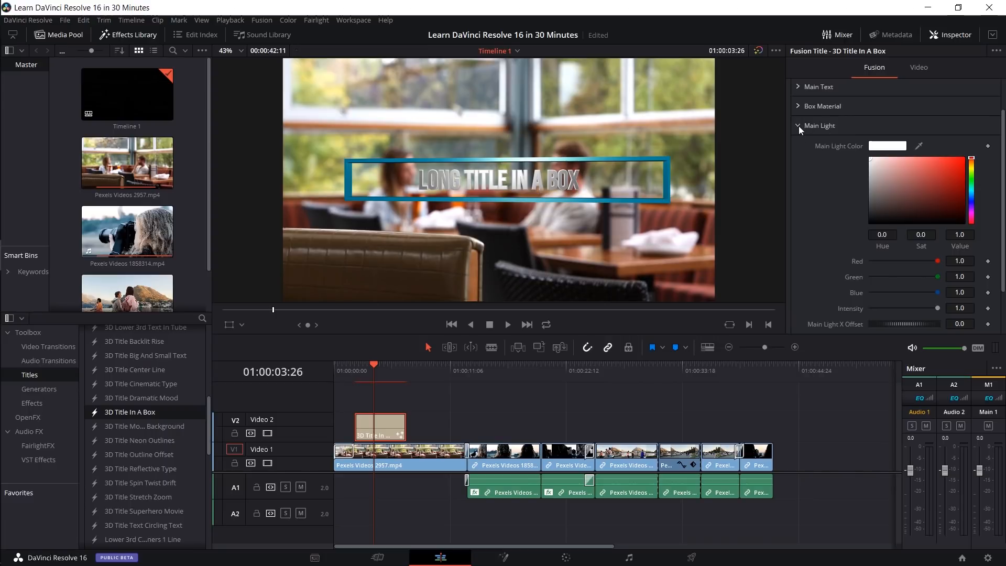
{"action": "left_click", "coordinate": [799, 126]}
Step: Replace the title's main text with "Tutorial on Titles"
{"action": "left_click", "coordinate": [802, 88]}
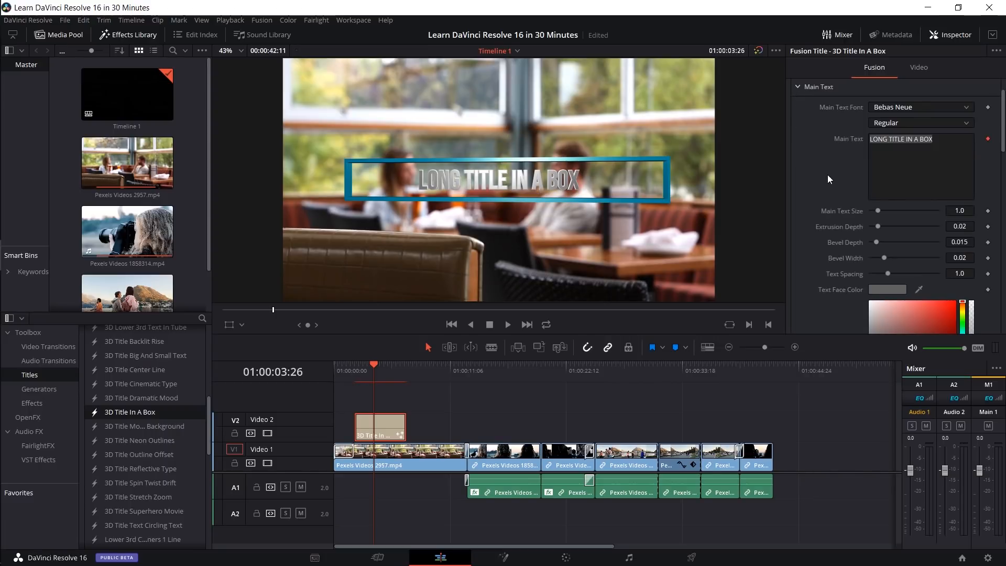
{"action": "left_click", "coordinate": [923, 140]}
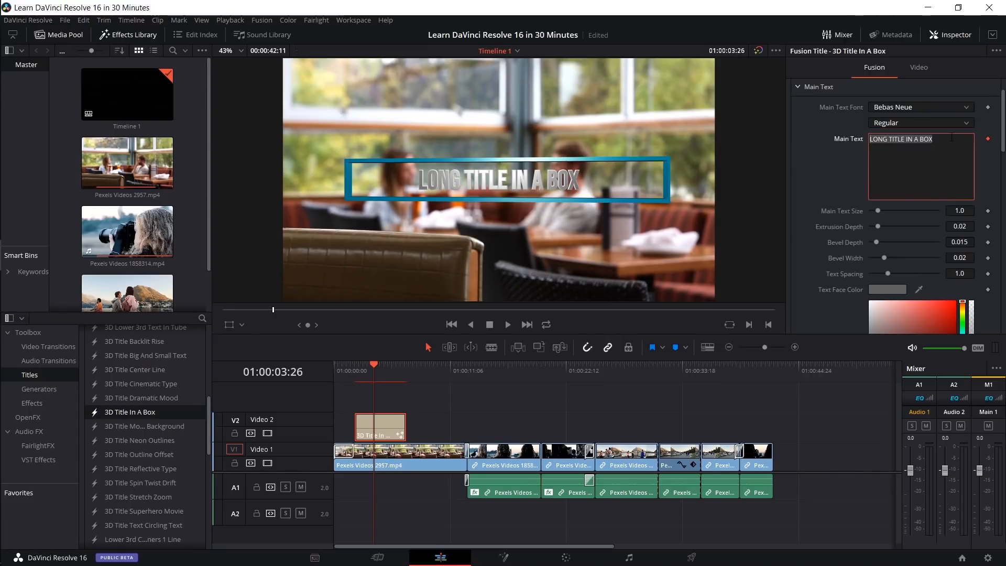
{"action": "left_click", "coordinate": [825, 146]}
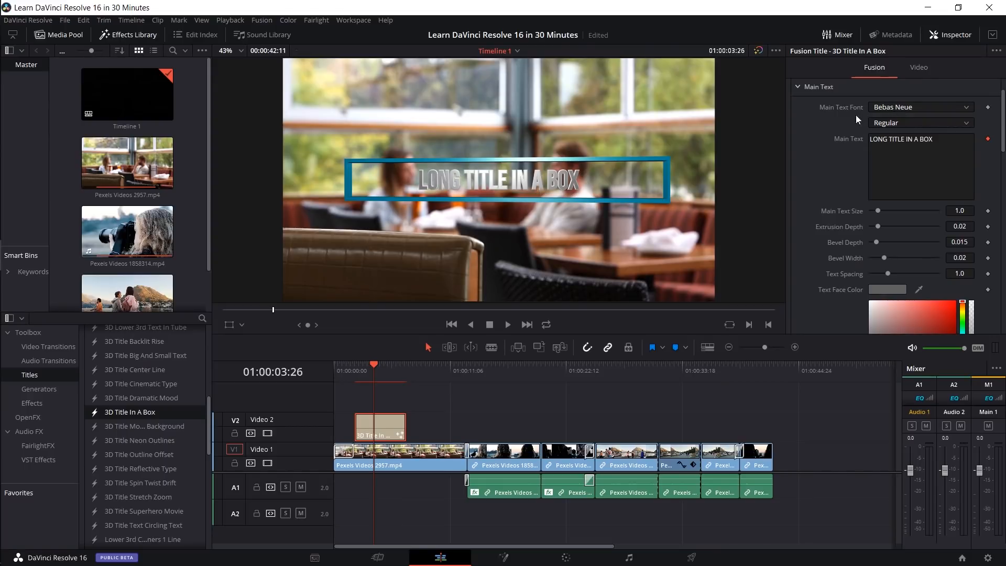
{"action": "left_click_drag", "start_coordinate": [949, 139], "coordinate": [814, 137]}
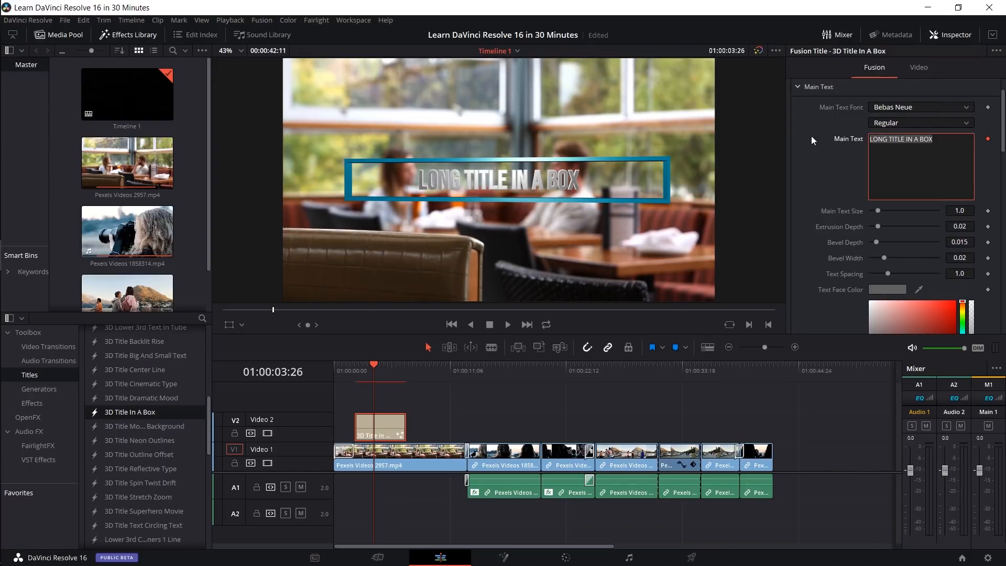
{"action": "type", "text": "Tutoria"}
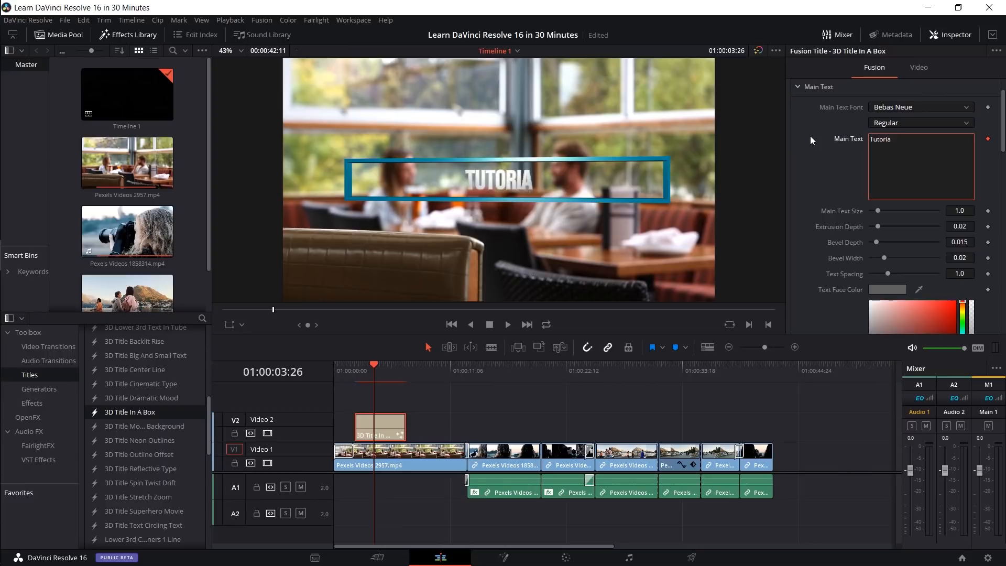
{"action": "type", "text": "l on Titles"}
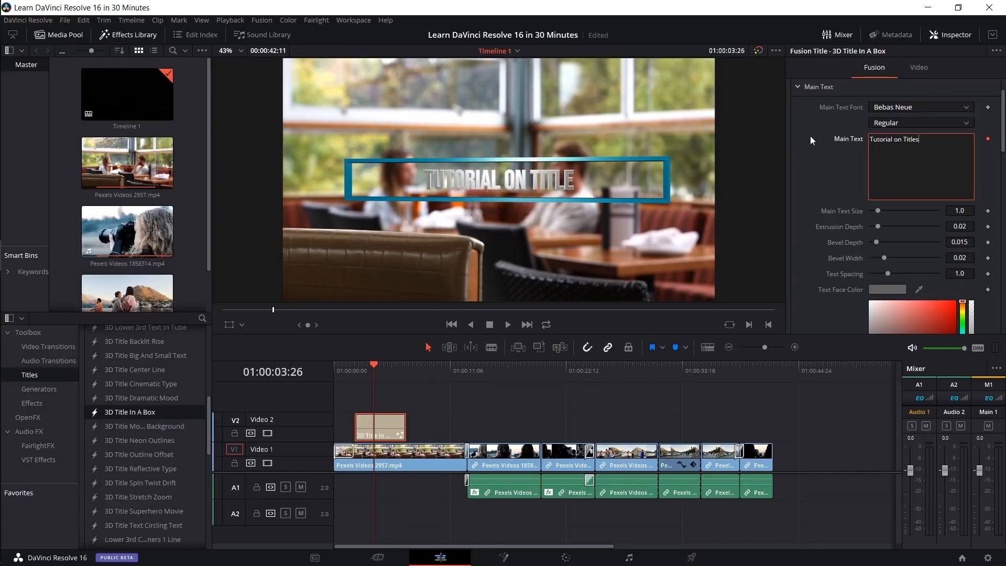
Step: Set the title's Main Text Size to 1.1 and preview its animation repeatedly from the start of the title clip
{"action": "scroll", "coordinate": [829, 206], "scroll_direction": "down", "scroll_amount": 3}
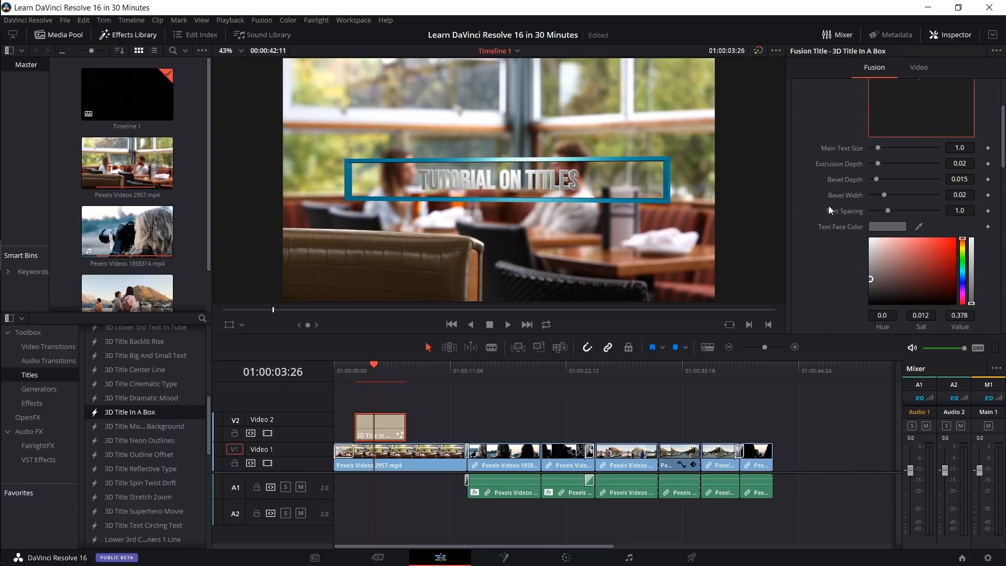
{"action": "left_click_drag", "start_coordinate": [878, 148], "coordinate": [879, 149]}
{"action": "left_click_drag", "start_coordinate": [368, 366], "coordinate": [356, 370]}
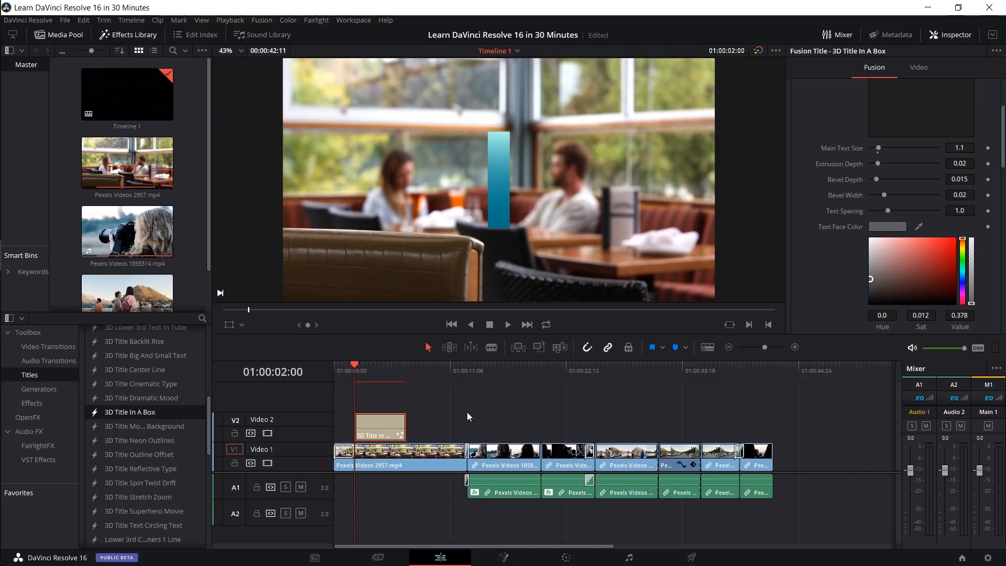
{"action": "key", "text": "space"}
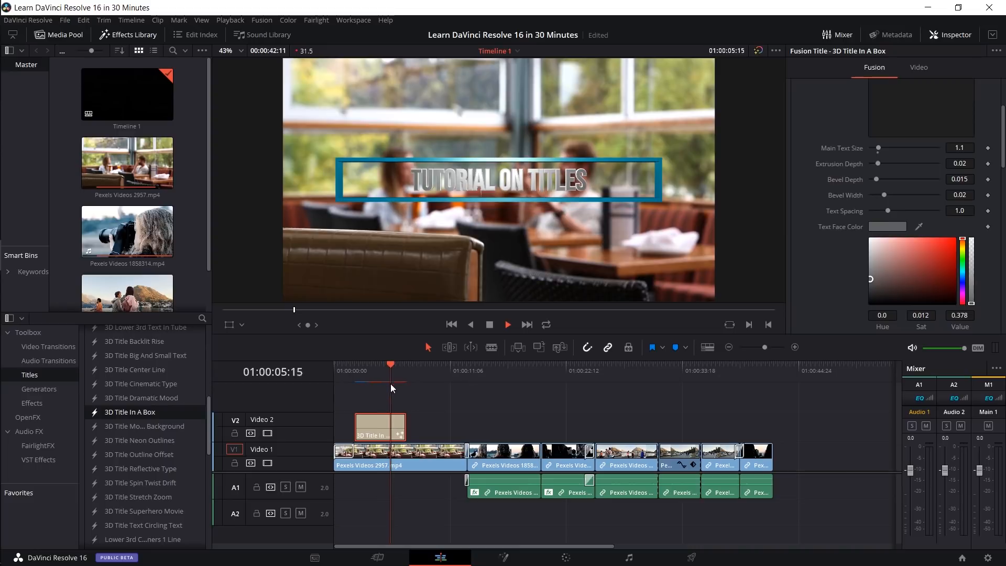
{"action": "left_click", "coordinate": [357, 364]}
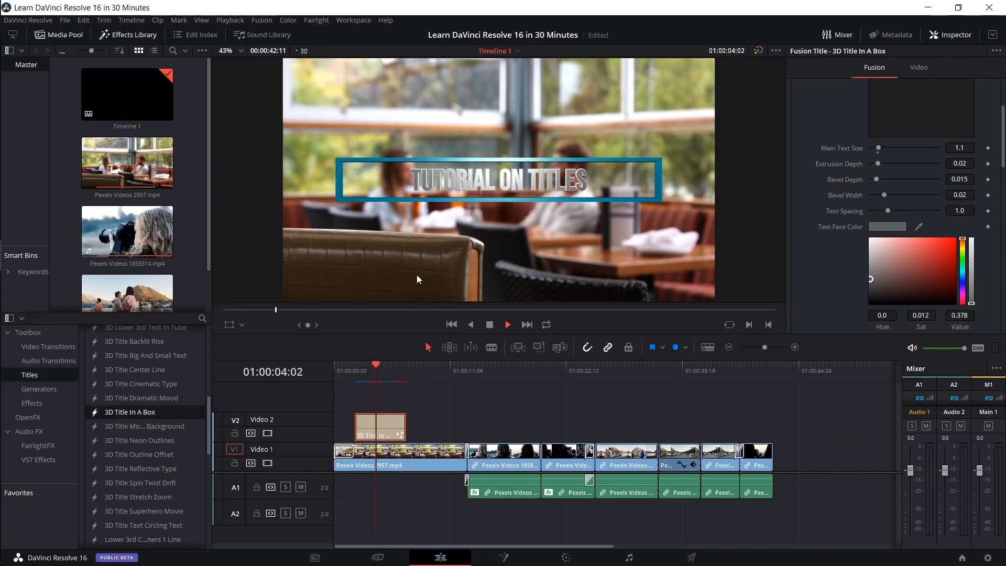
{"action": "left_click", "coordinate": [355, 366]}
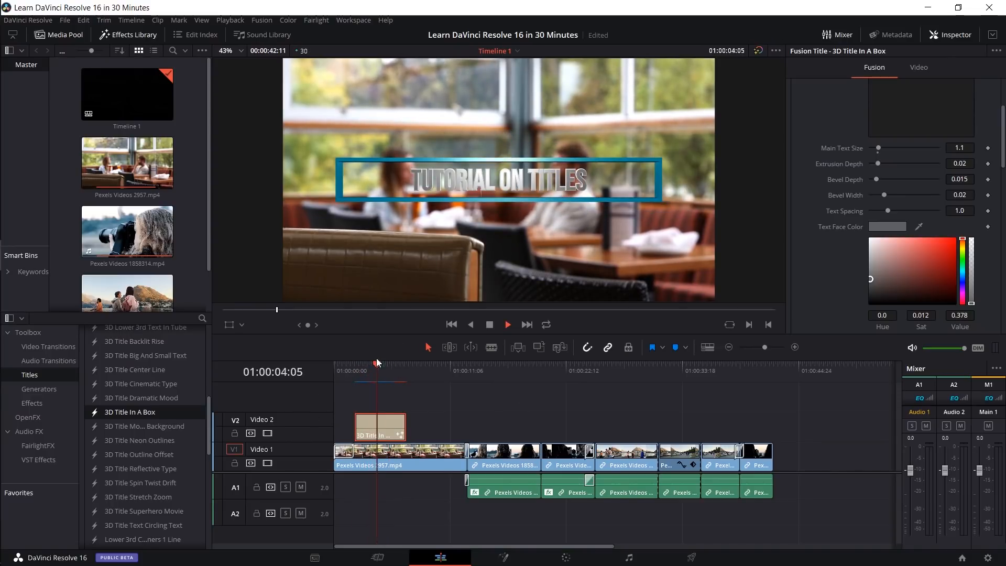
{"action": "left_click_drag", "start_coordinate": [388, 369], "coordinate": [357, 371]}
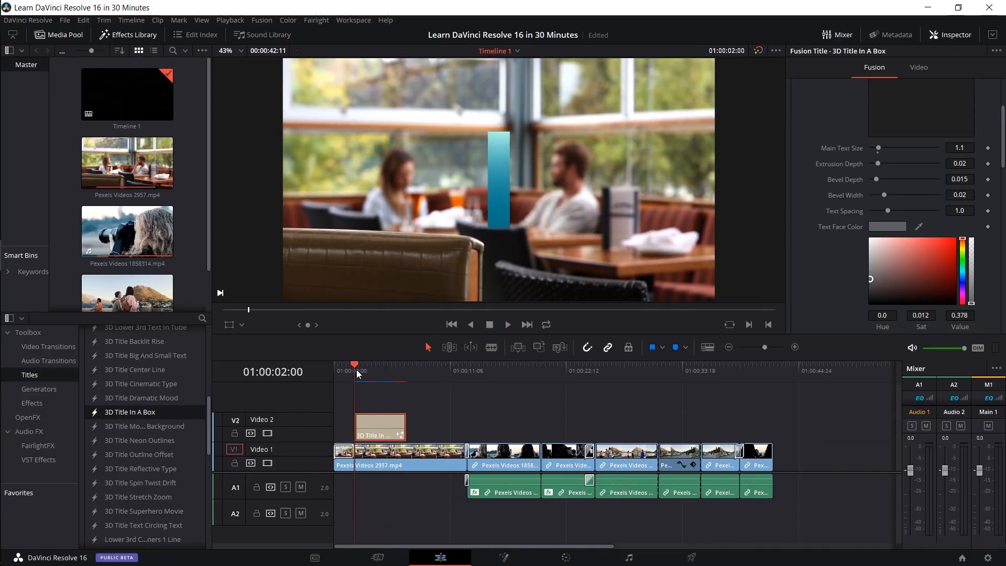
{"action": "key", "text": "space"}
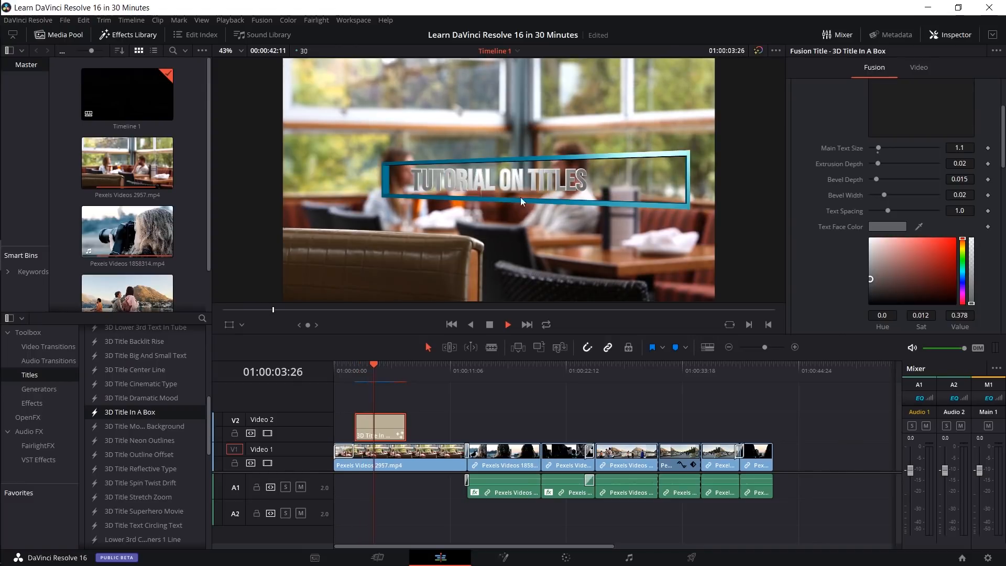
{"action": "key", "text": "space"}
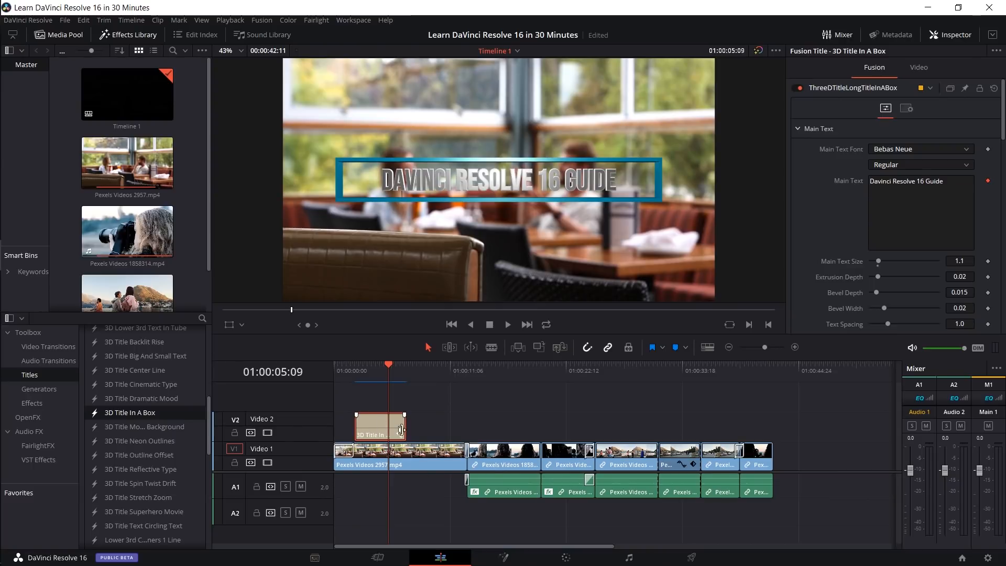
Step: Open the title in the Fusion page and expand the ThreeDTitleLongTitleInABox group to show its nodes
{"action": "left_click", "coordinate": [503, 557]}
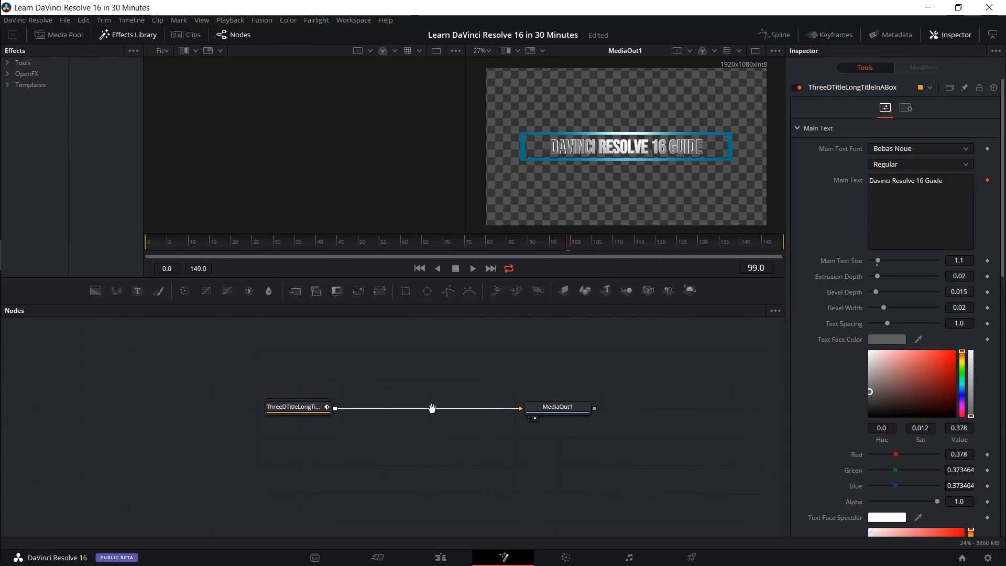
{"action": "mouse_move", "coordinate": [432, 409]}
{"action": "left_mouse_down"}
{"action": "mouse_move", "coordinate": [395, 400]}
{"action": "mouse_move", "coordinate": [420, 399]}
{"action": "left_mouse_up"}
{"action": "left_click_drag", "start_coordinate": [383, 416], "coordinate": [414, 398]}
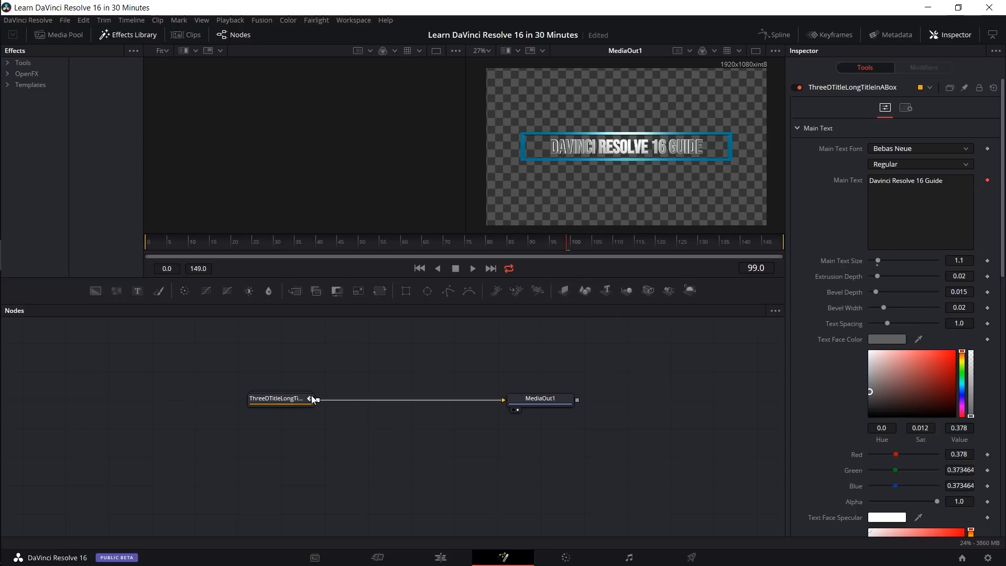
{"action": "left_click_drag", "start_coordinate": [310, 397], "coordinate": [300, 402]}
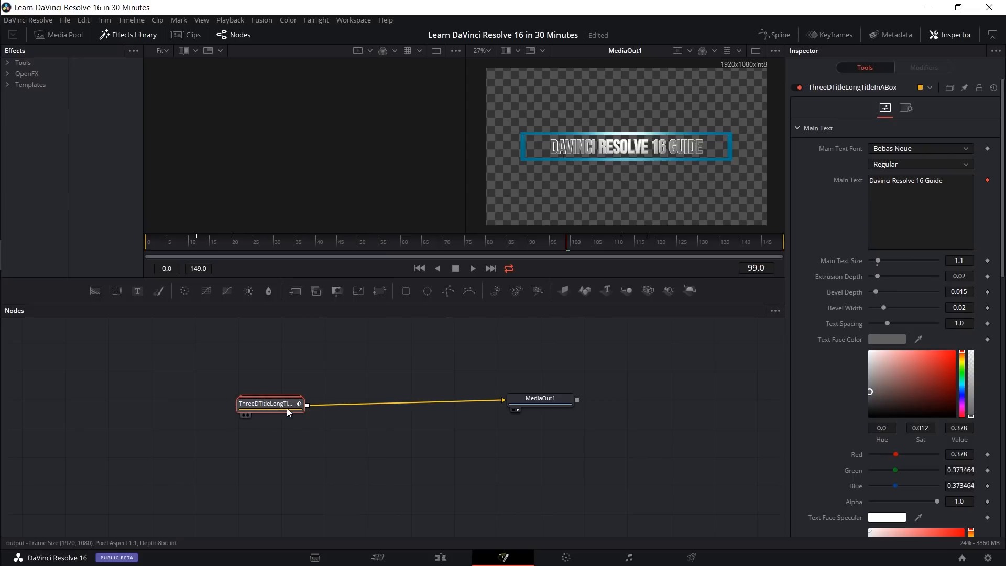
{"action": "double_click", "coordinate": [258, 401]}
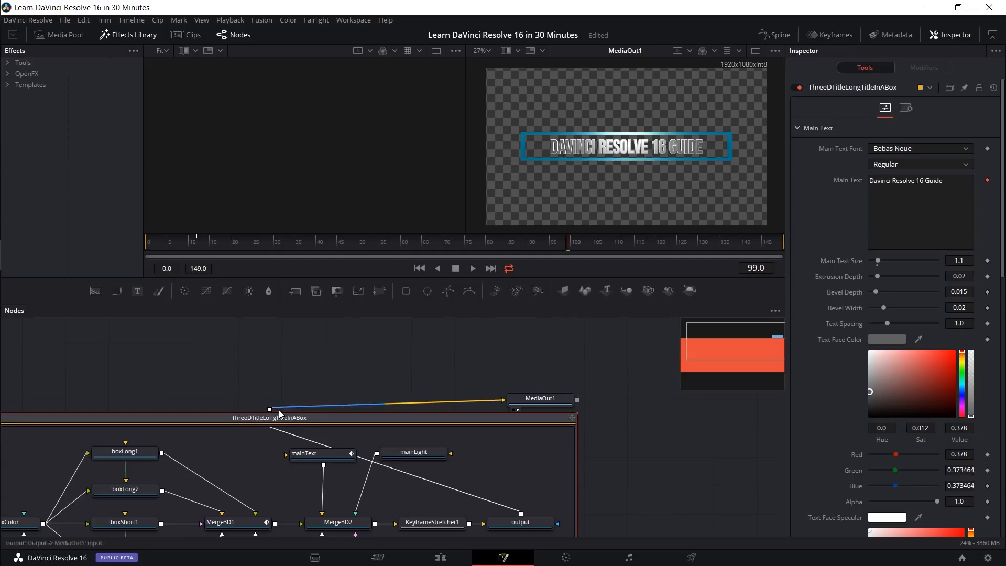
{"action": "left_click_drag", "start_coordinate": [458, 451], "coordinate": [532, 423]}
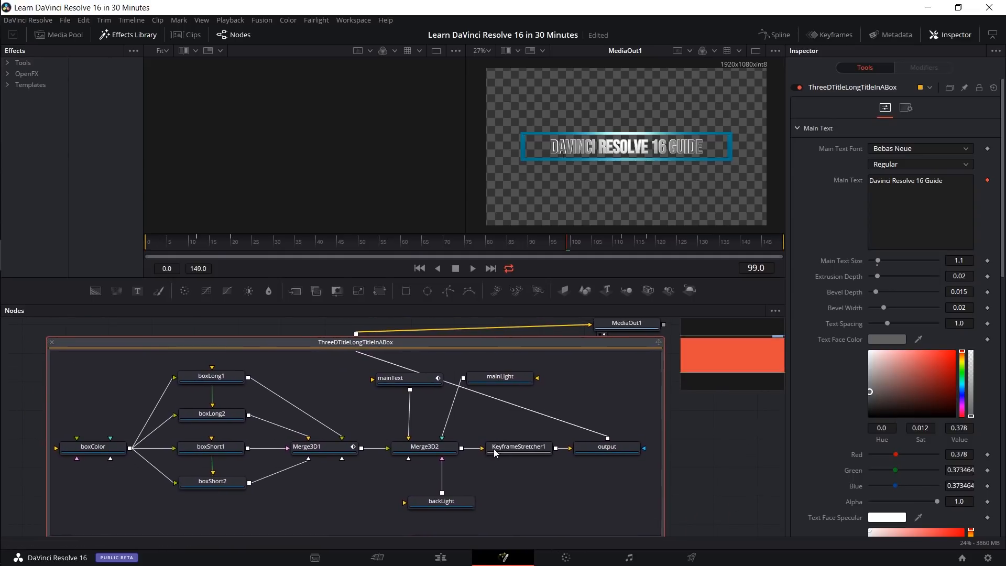
Step: Examine the nodes inside the title group, including mainLight, mainText and boxLong1, and how they connect
{"action": "left_click_drag", "start_coordinate": [502, 381], "coordinate": [508, 382]}
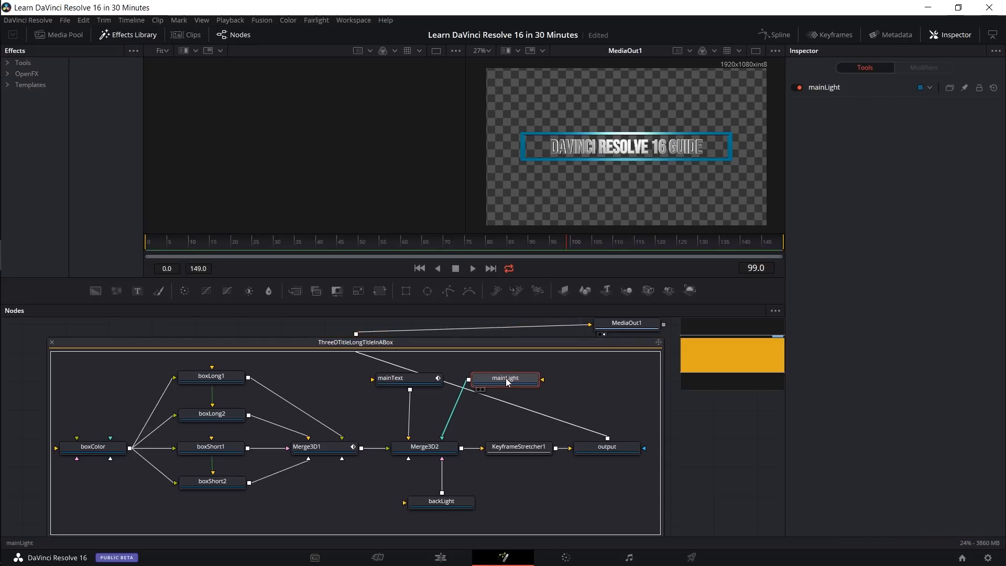
{"action": "left_click", "coordinate": [315, 446]}
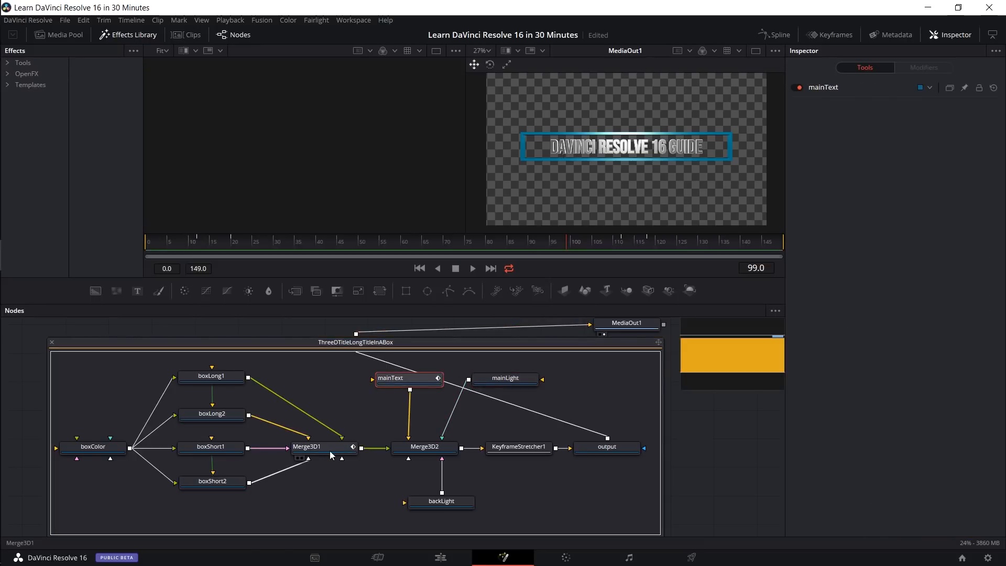
{"action": "left_click", "coordinate": [200, 373]}
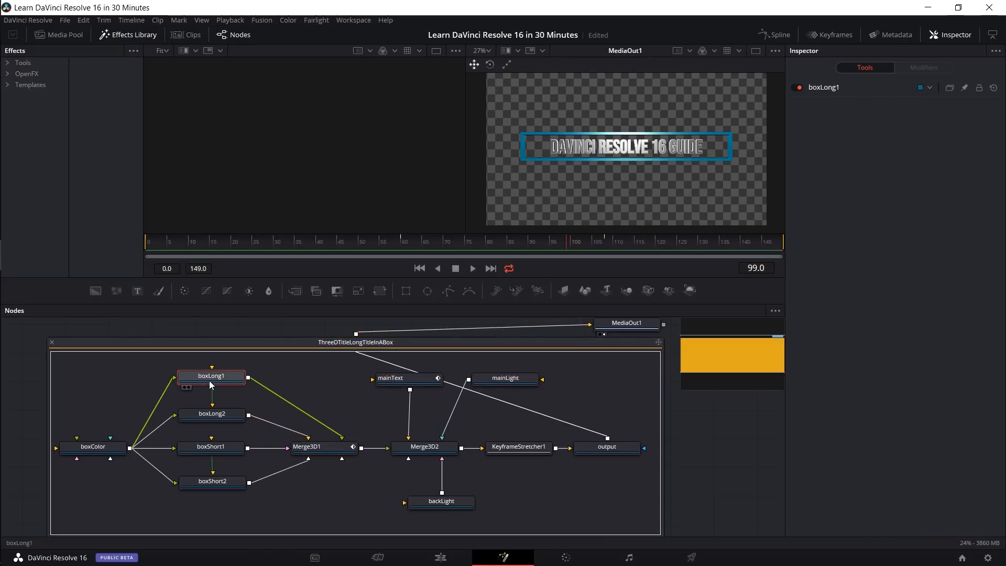
{"action": "left_click", "coordinate": [306, 419]}
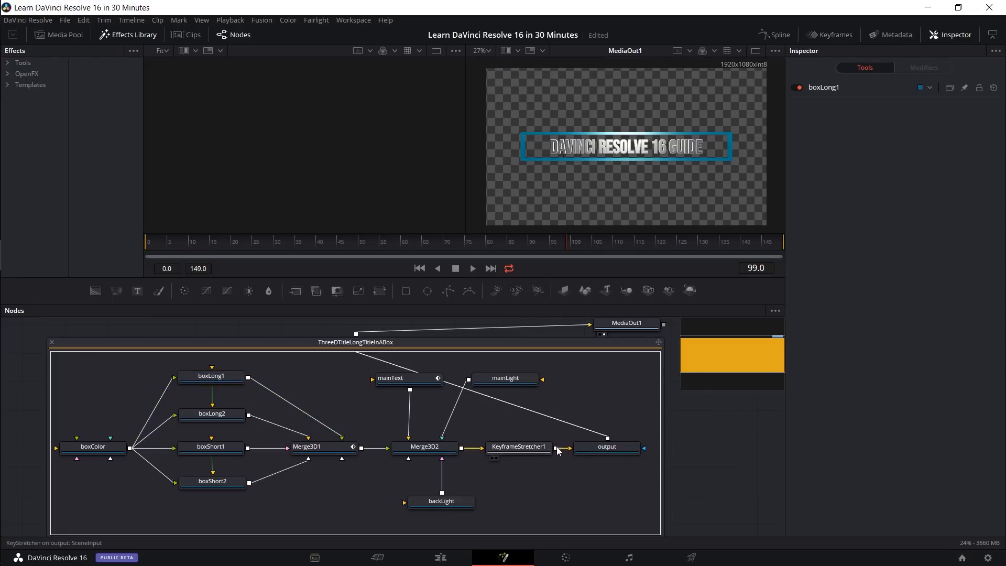
{"action": "left_click_drag", "start_coordinate": [512, 427], "coordinate": [489, 449]}
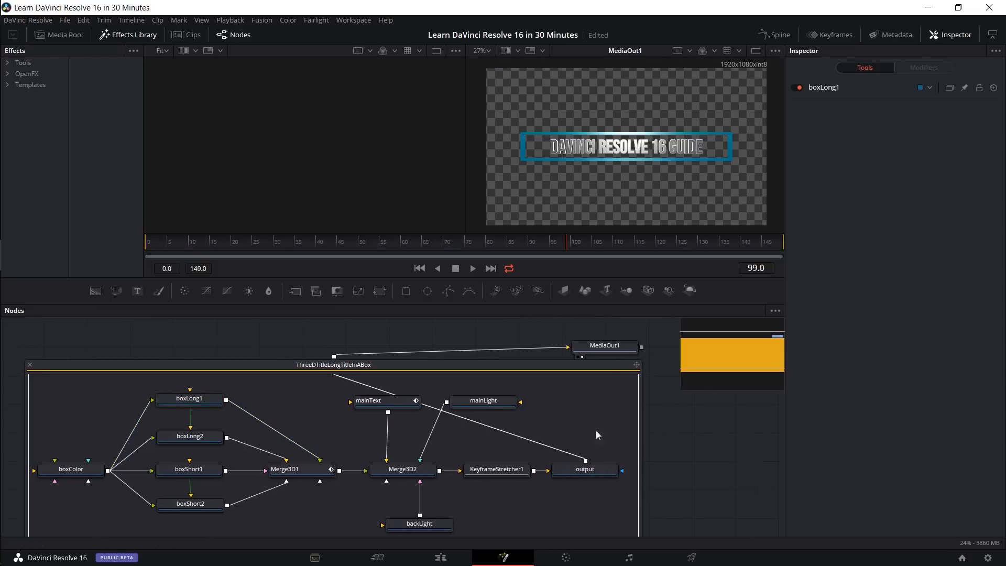
{"action": "left_click_drag", "start_coordinate": [598, 423], "coordinate": [606, 400]}
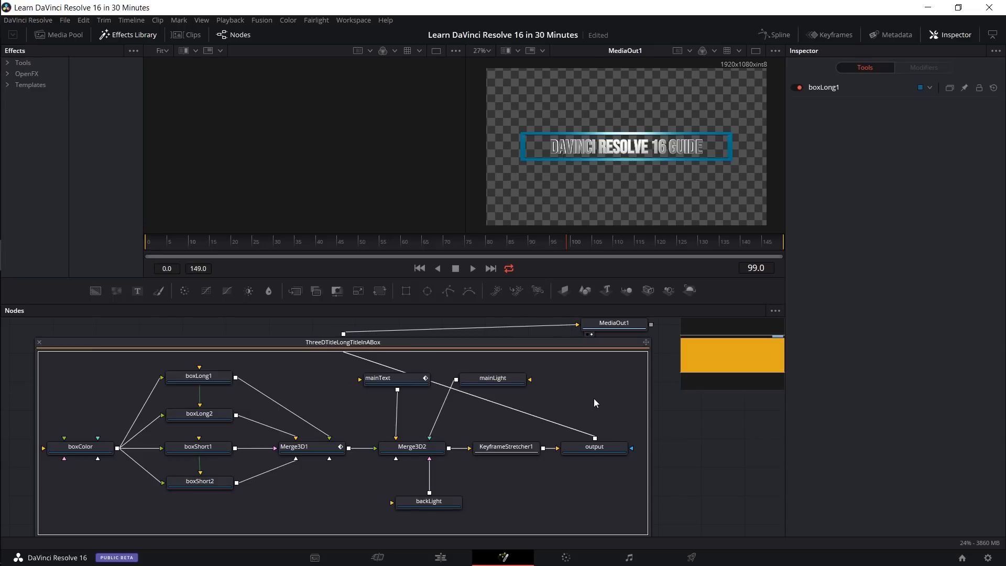
Step: Switch to the Color page, go to clip 03 with the photographer, and show the LUT library
{"action": "left_click", "coordinate": [566, 558]}
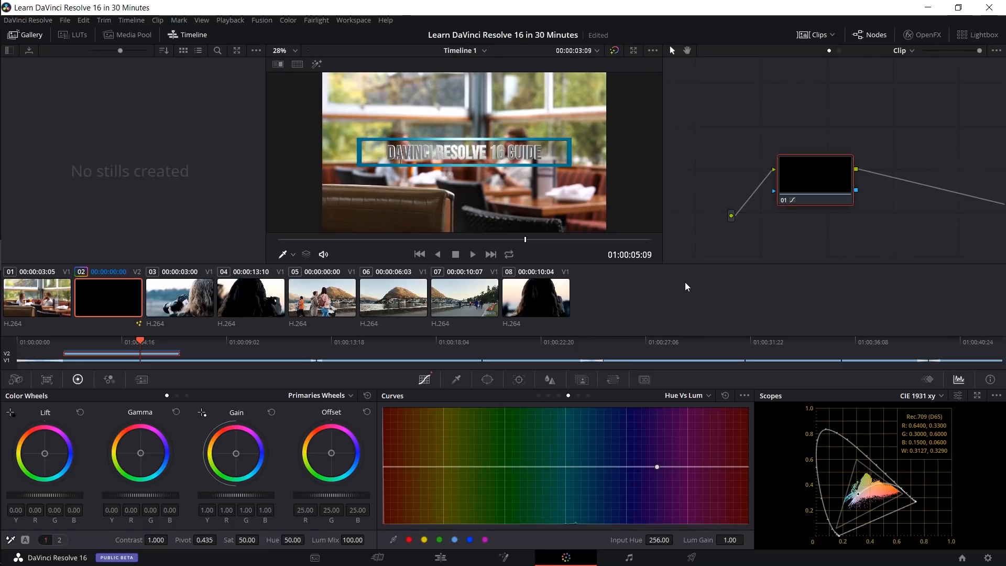
{"action": "key", "text": "Down"}
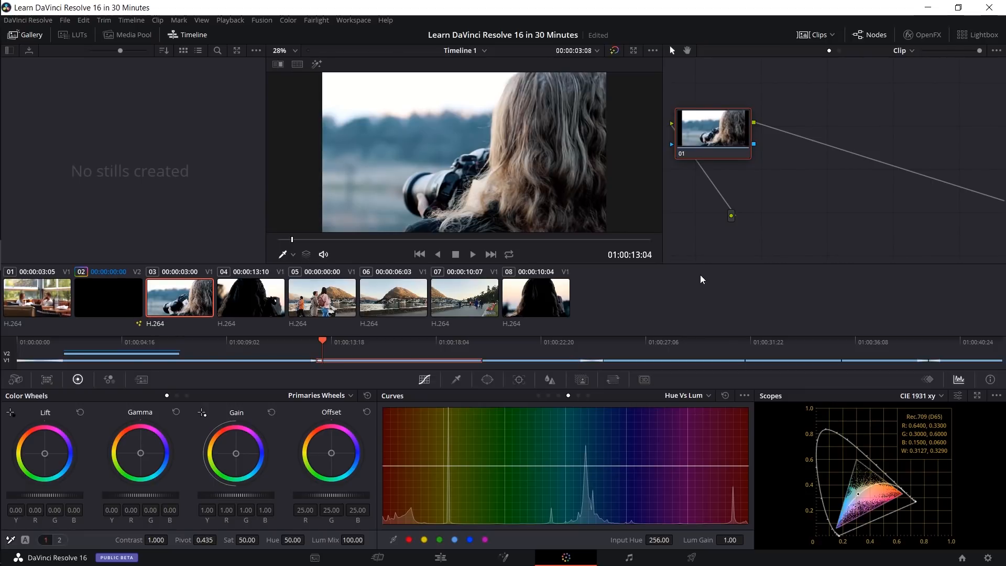
{"action": "left_click", "coordinate": [83, 38]}
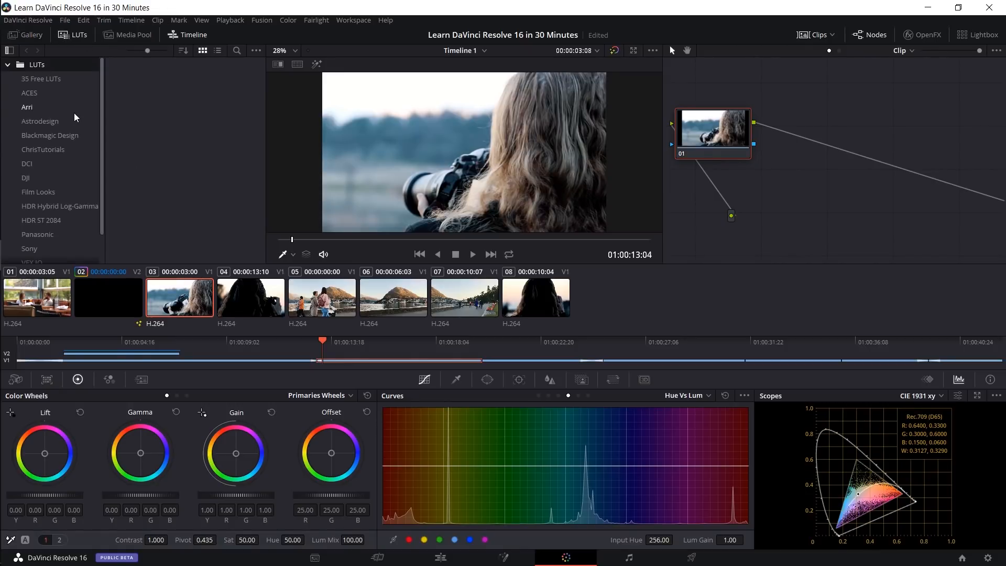
Step: Browse the Blackmagic Design and Film Looks LUTs and preview Film Looks such as DCI-P3 Kodak 2383 D65 on the clip
{"action": "left_click", "coordinate": [77, 136]}
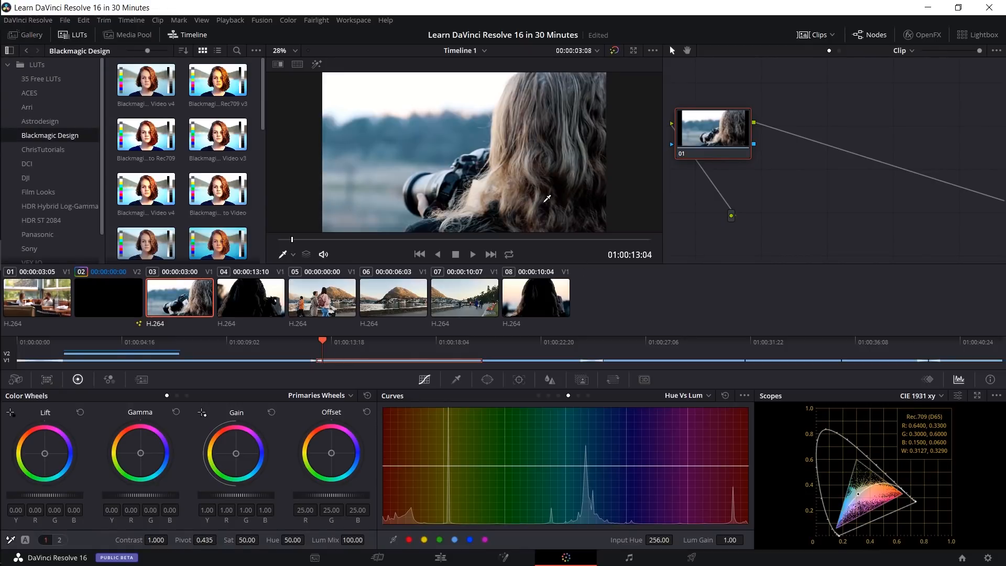
{"action": "left_click", "coordinate": [78, 193]}
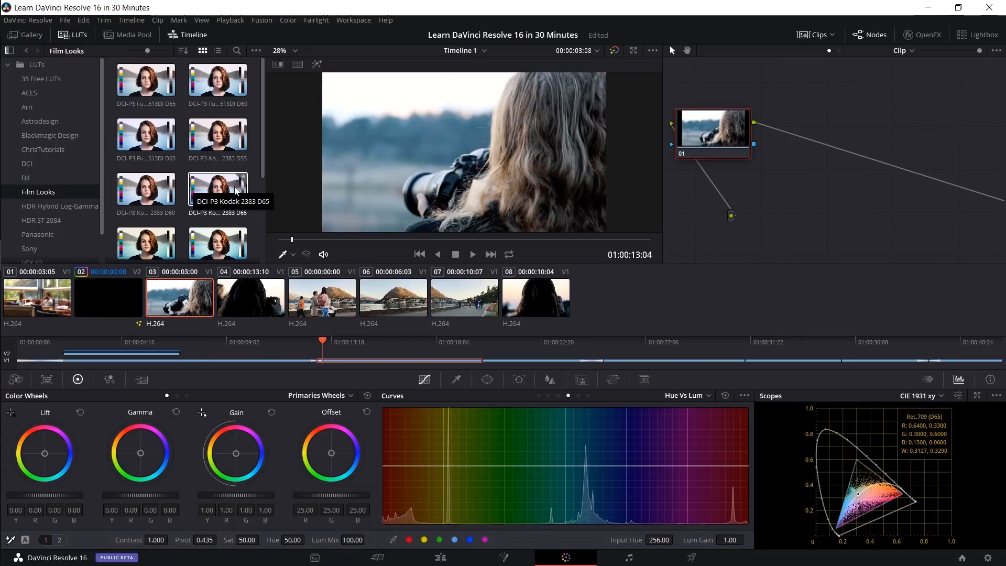
{"action": "scroll", "coordinate": [216, 158], "scroll_direction": "down", "scroll_amount": 1}
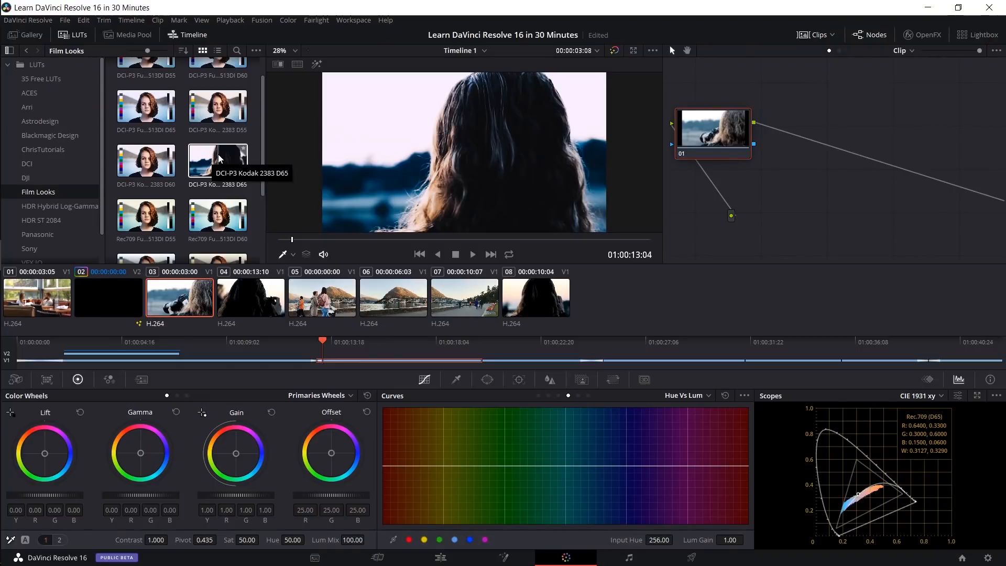
{"action": "scroll", "coordinate": [211, 215], "scroll_direction": "down", "scroll_amount": 2}
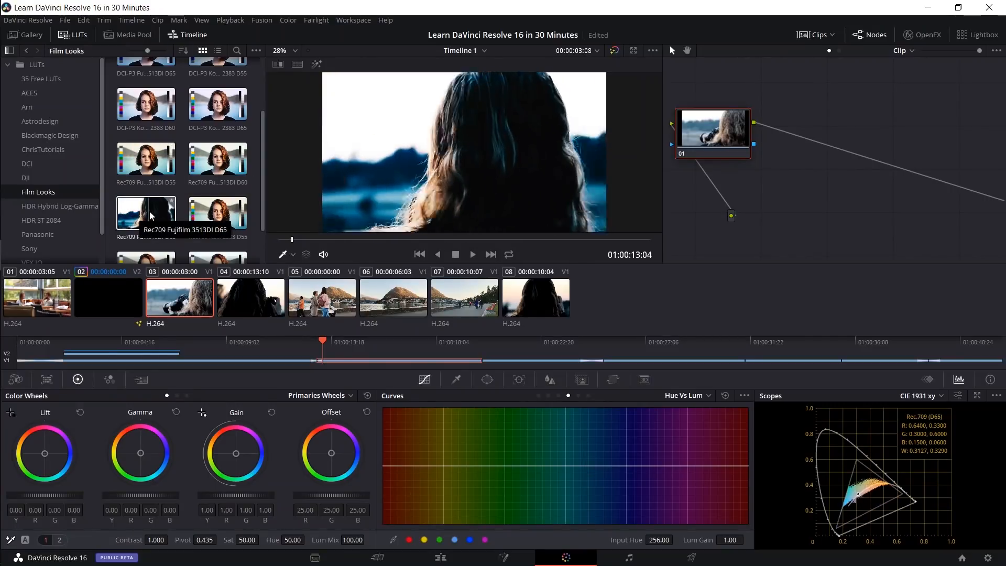
{"action": "scroll", "coordinate": [154, 223], "scroll_direction": "down", "scroll_amount": 2}
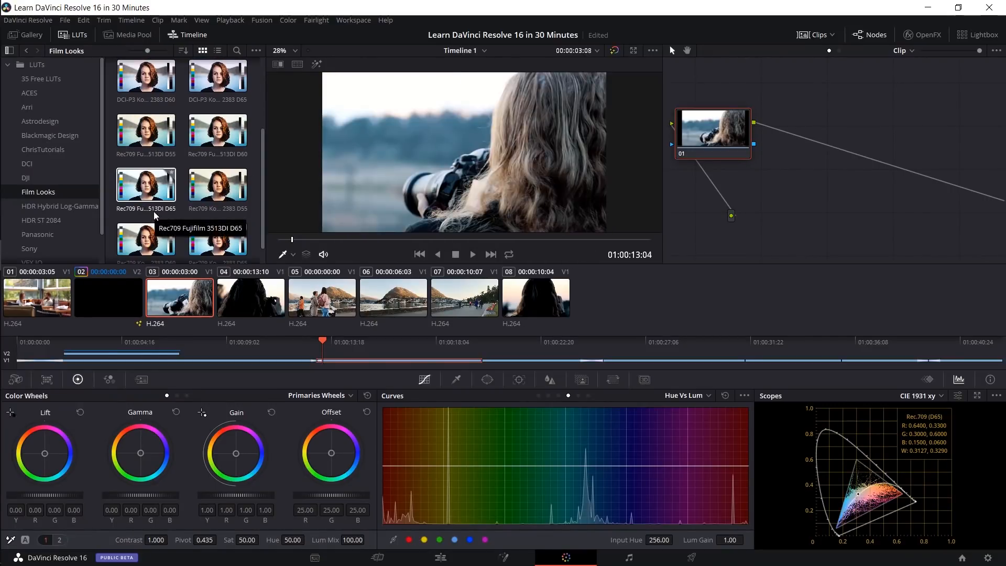
Step: Apply the Chemical 168 LUT from the 35 Free LUTs folder to the current node of clip 03
{"action": "left_click", "coordinate": [53, 79]}
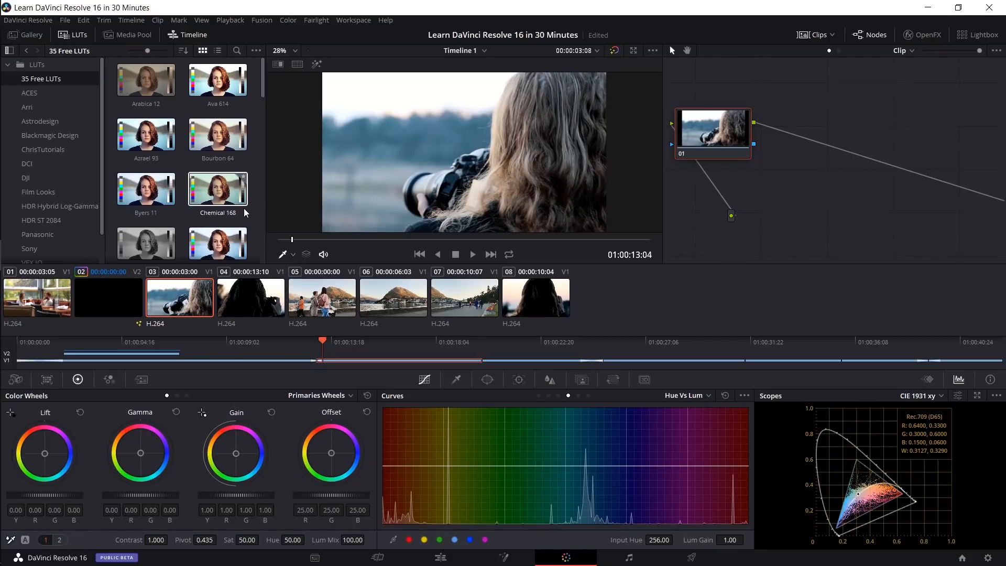
{"action": "right_click", "coordinate": [216, 197]}
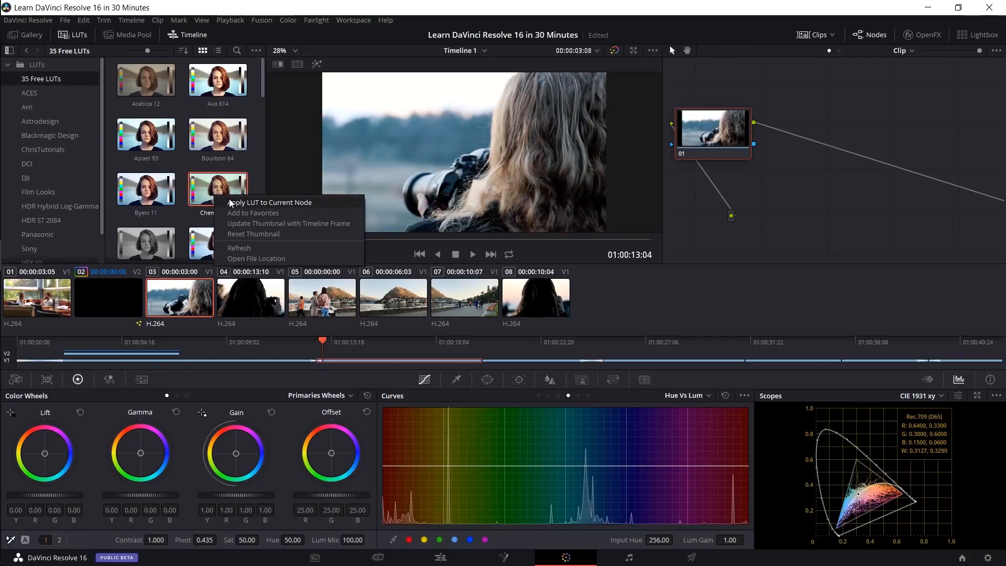
{"action": "left_click", "coordinate": [231, 203]}
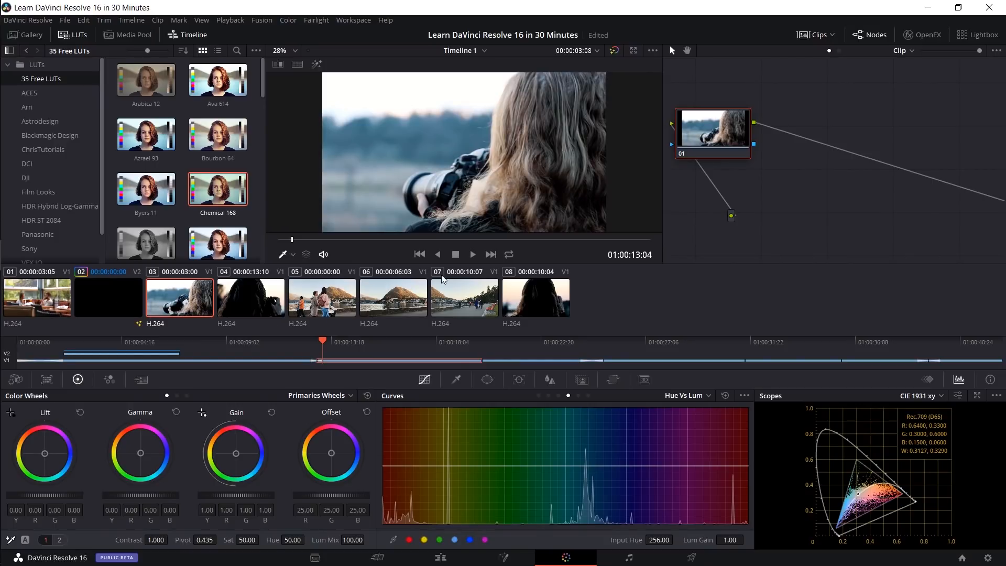
{"action": "left_click", "coordinate": [810, 35]}
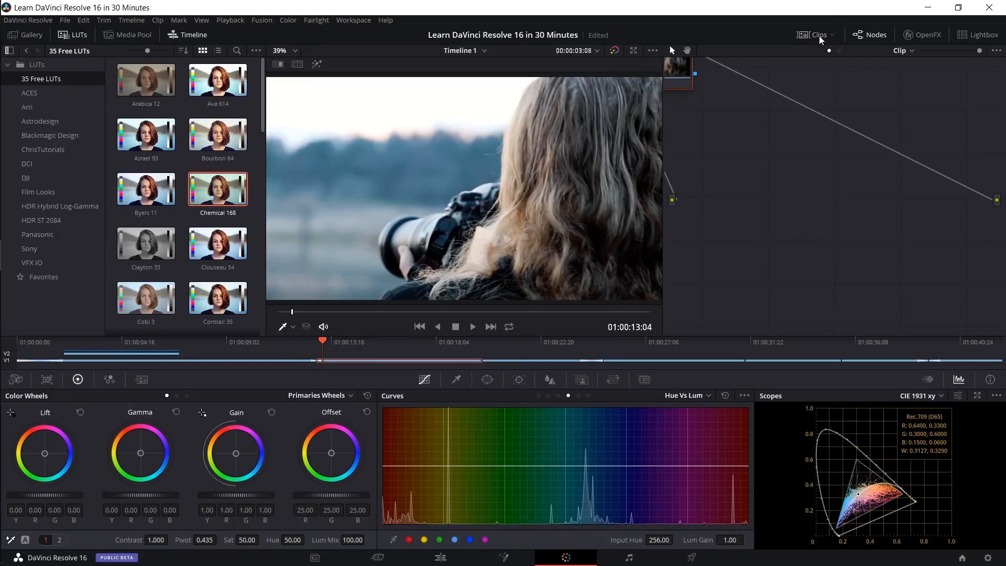
{"action": "left_click", "coordinate": [810, 35]}
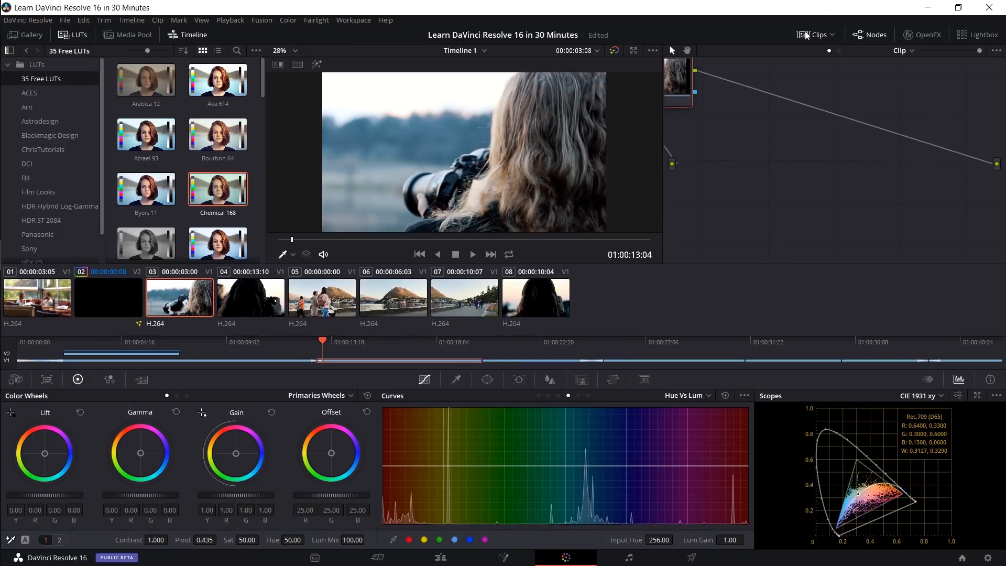
{"action": "right_click", "coordinate": [226, 193]}
{"action": "left_click", "coordinate": [258, 200]}
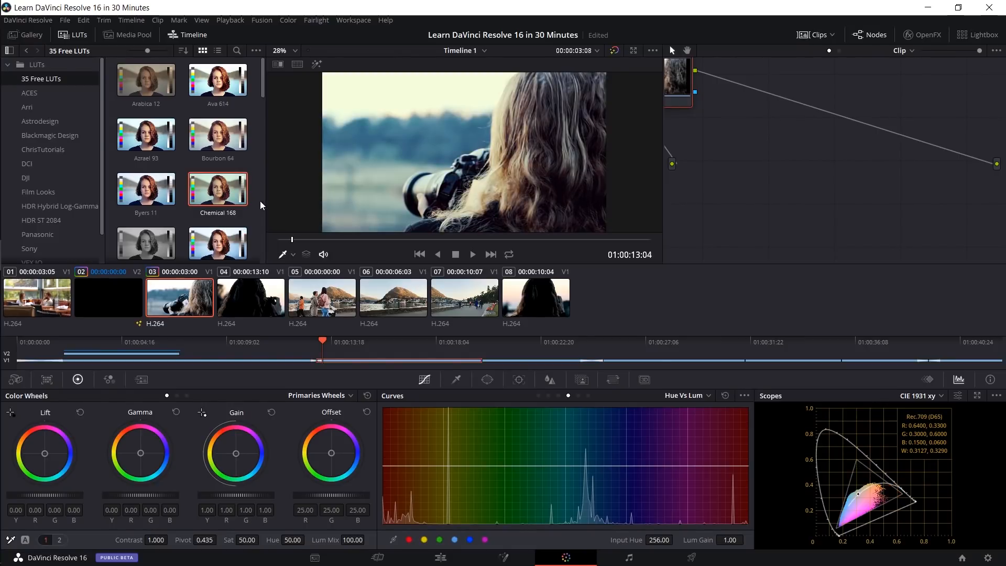
Step: Return to the Edit page and scrub the timeline through the graded photographer clip into the following clip
{"action": "left_click", "coordinate": [435, 559]}
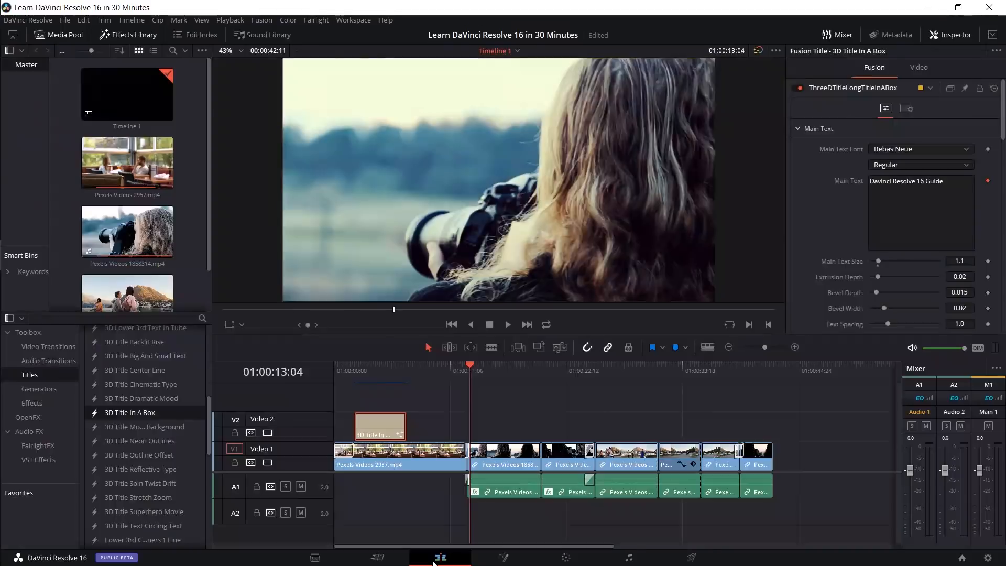
{"action": "left_click_drag", "start_coordinate": [499, 373], "coordinate": [561, 374]}
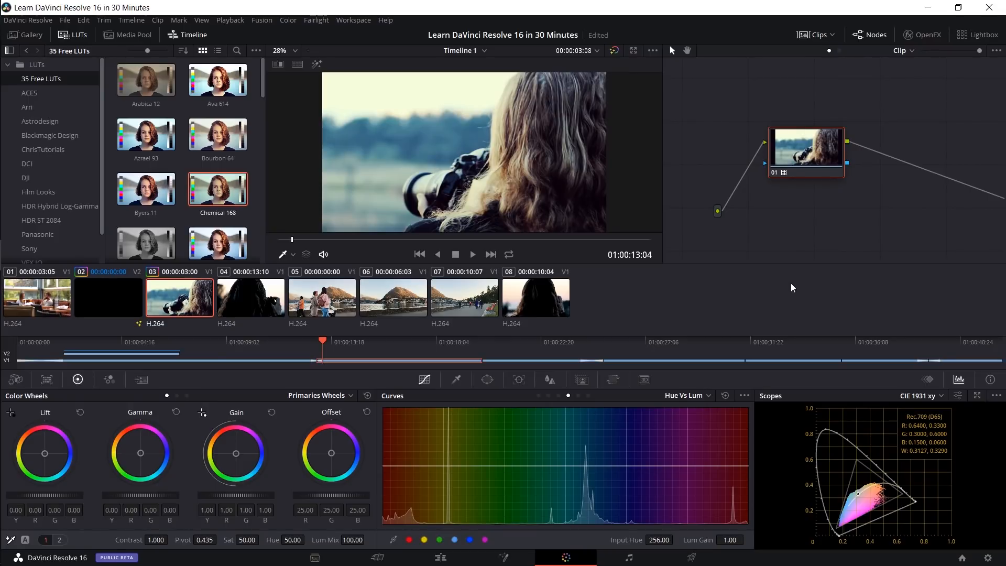
Step: Switch to the Fairlight page, advance the playhead to about 01:00:15:22 in the first audio clip, and slightly narrow the effects library
{"action": "left_click", "coordinate": [646, 555]}
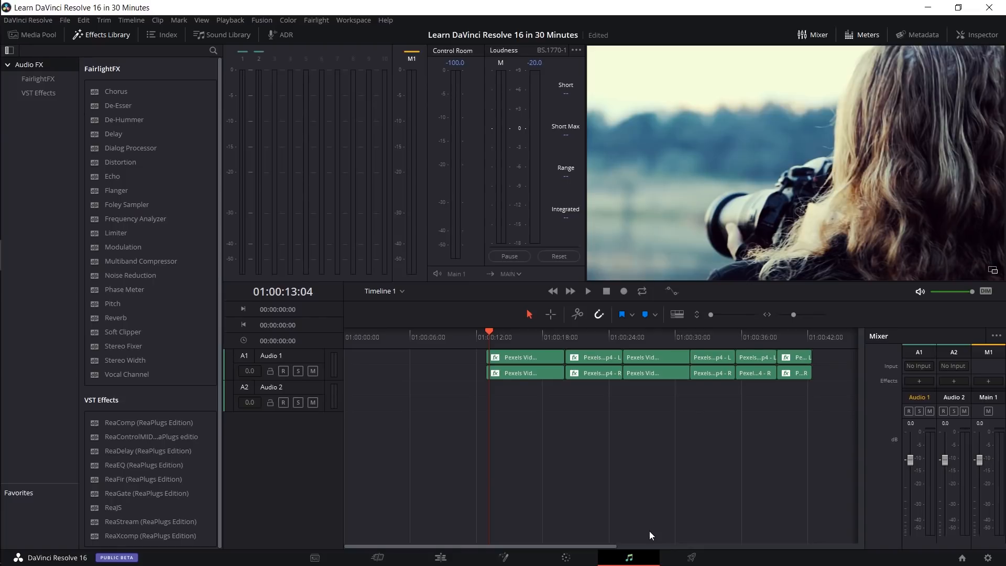
{"action": "left_click", "coordinate": [496, 337]}
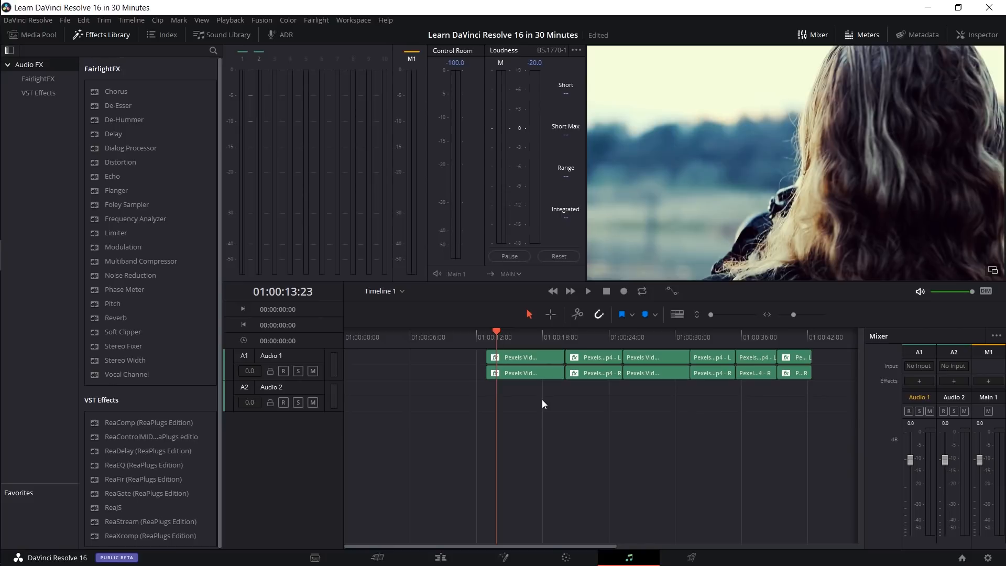
{"action": "left_click_drag", "start_coordinate": [219, 224], "coordinate": [209, 224]}
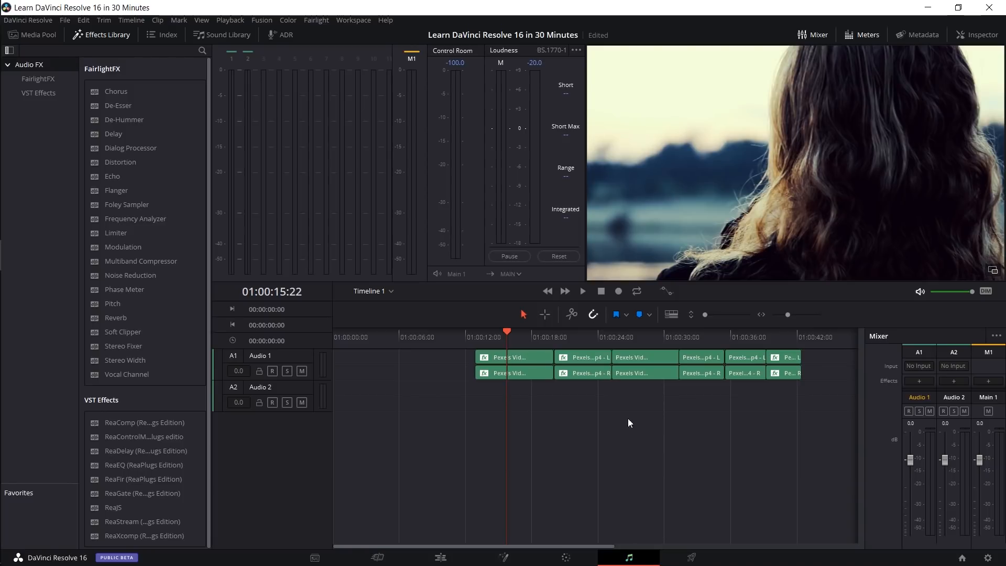
Step: Add the Dialog Processor effect to the first clip on Audio 1 and review its controls
{"action": "left_click", "coordinate": [147, 150]}
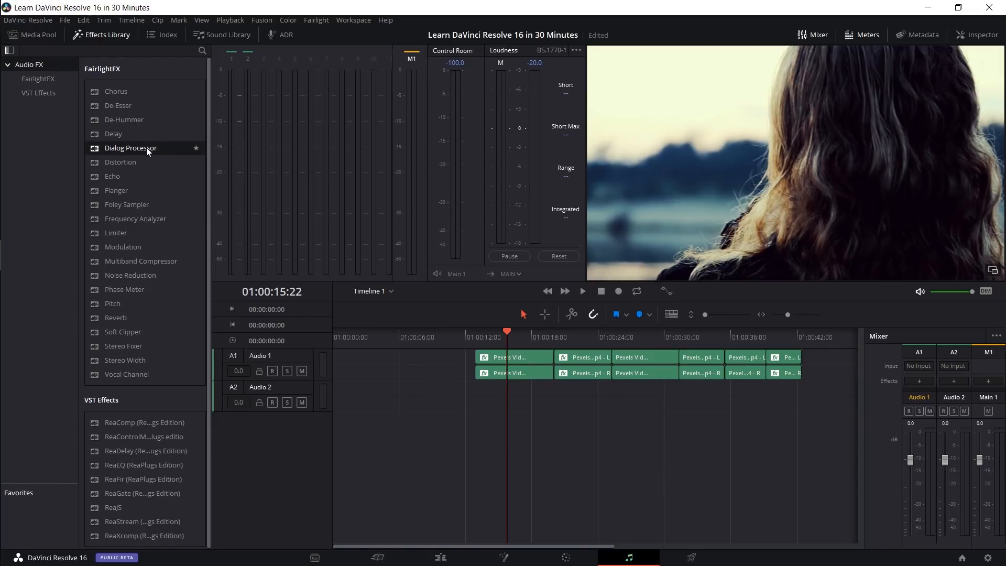
{"action": "left_click_drag", "start_coordinate": [151, 148], "coordinate": [532, 356]}
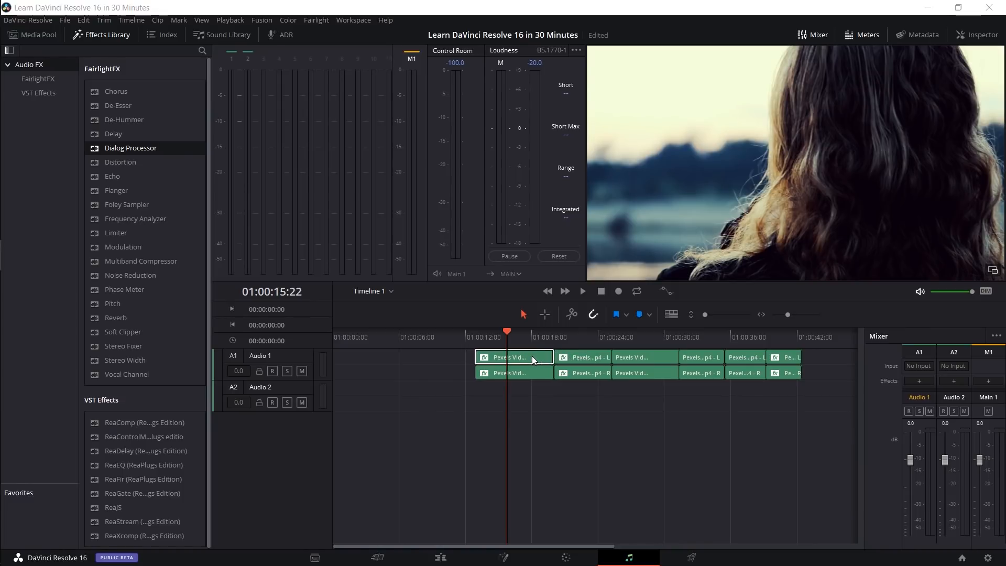
{"action": "left_click_drag", "start_coordinate": [522, 185], "coordinate": [507, 92]}
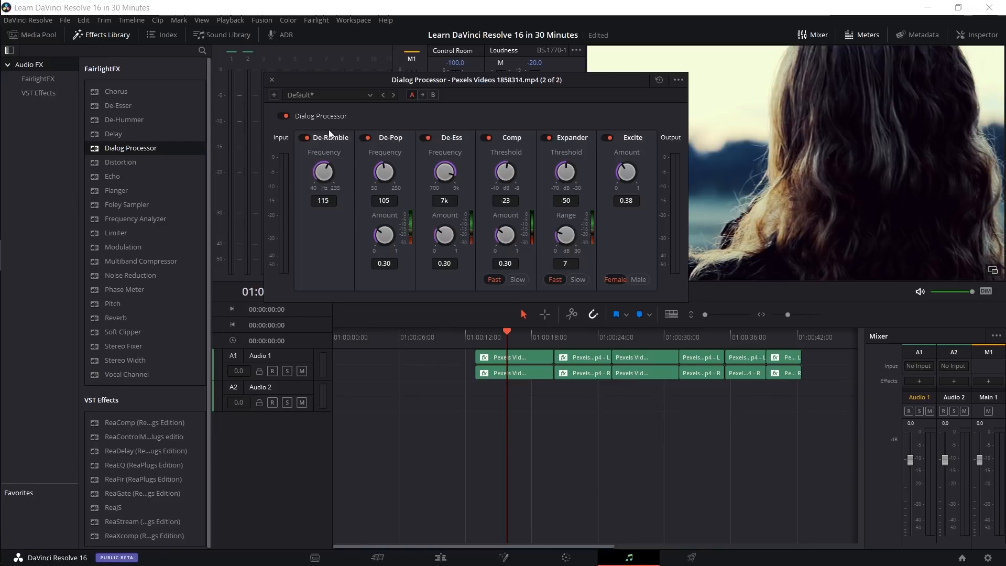
{"action": "left_click_drag", "start_coordinate": [391, 85], "coordinate": [375, 76]}
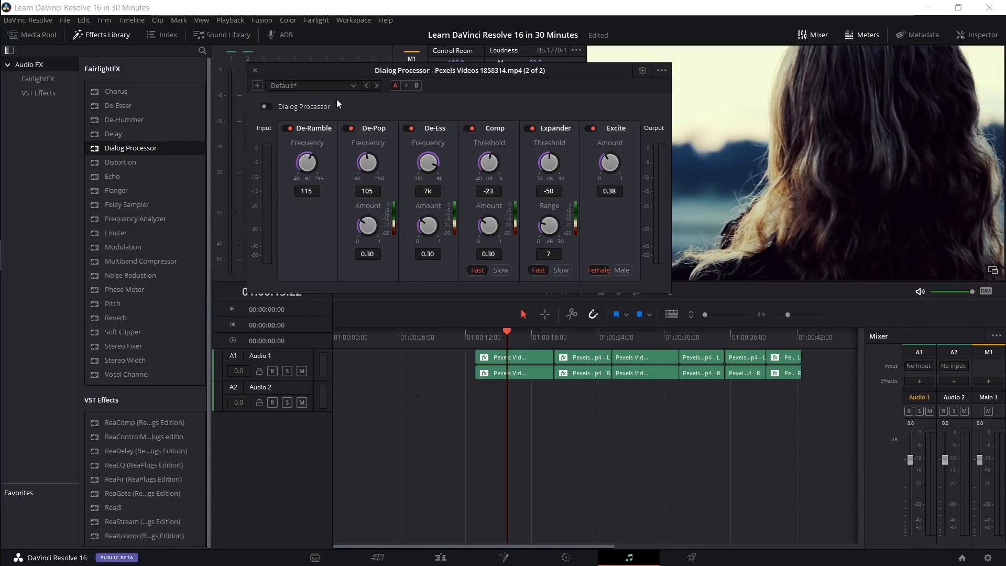
{"action": "left_click_drag", "start_coordinate": [508, 73], "coordinate": [519, 99]}
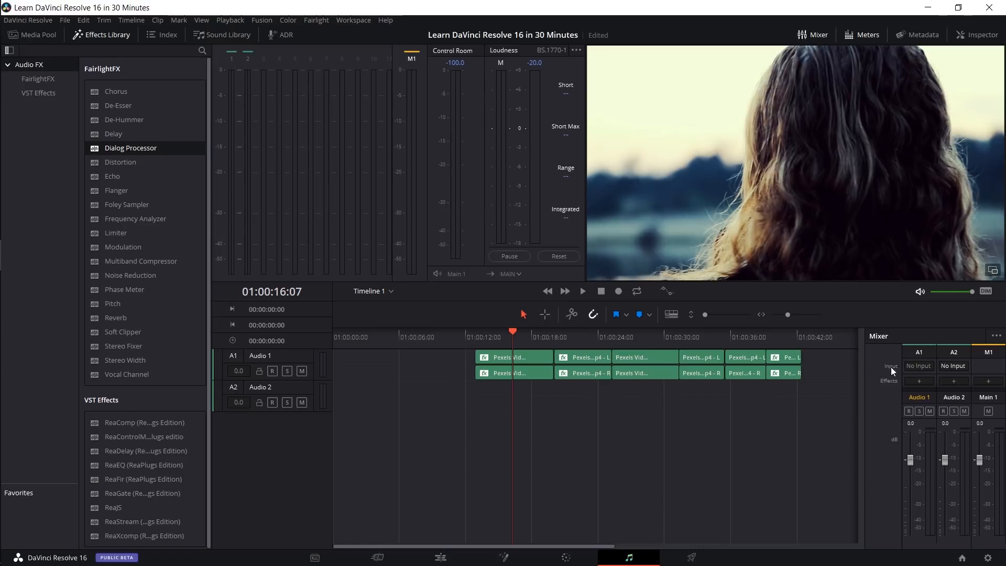
Step: Show the ADR tools and examine their cue list and recording views
{"action": "left_click", "coordinate": [285, 35]}
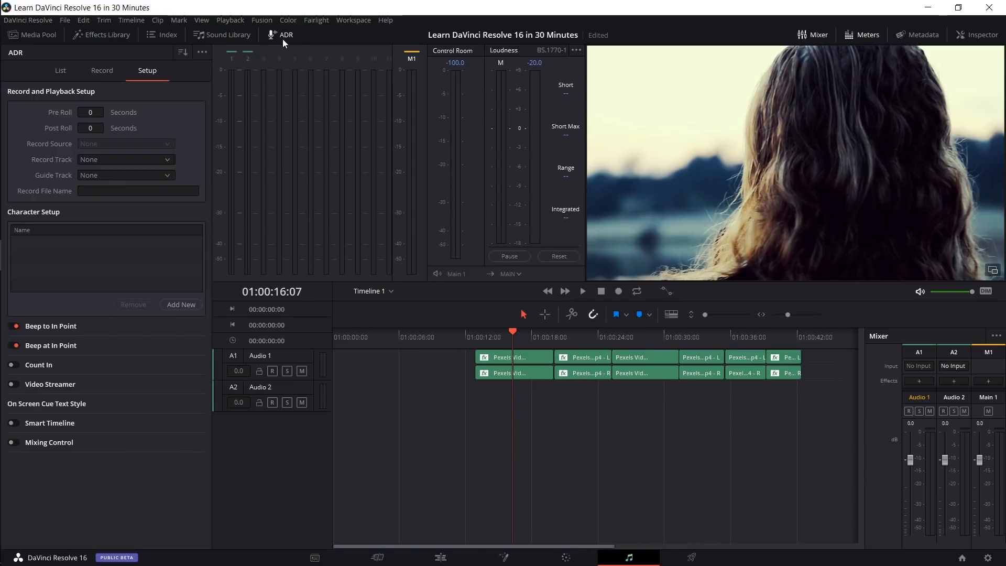
{"action": "left_click", "coordinate": [61, 71]}
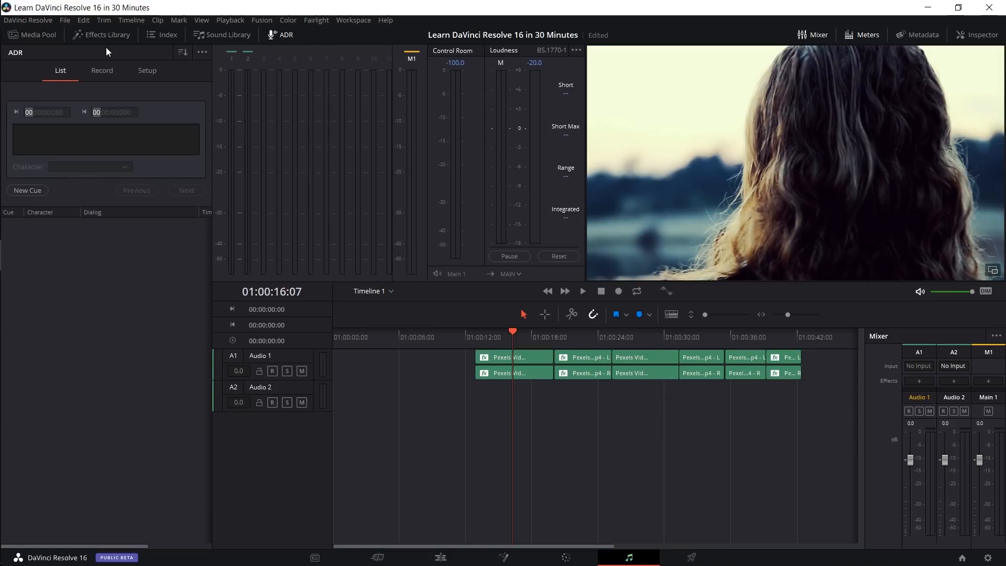
{"action": "left_click", "coordinate": [102, 70]}
{"action": "left_click", "coordinate": [56, 72]}
Step: Switch to the Deliver page, choose the YouTube 1080p render preset, and check the YouTube sign-in in the Internet Accounts preferences
{"action": "left_click", "coordinate": [690, 558]}
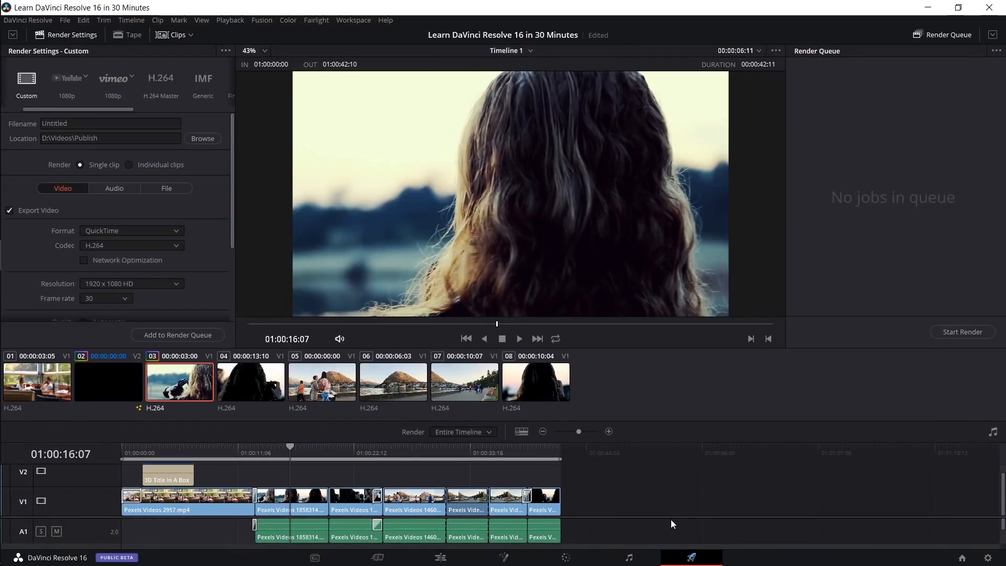
{"action": "left_click", "coordinate": [68, 83]}
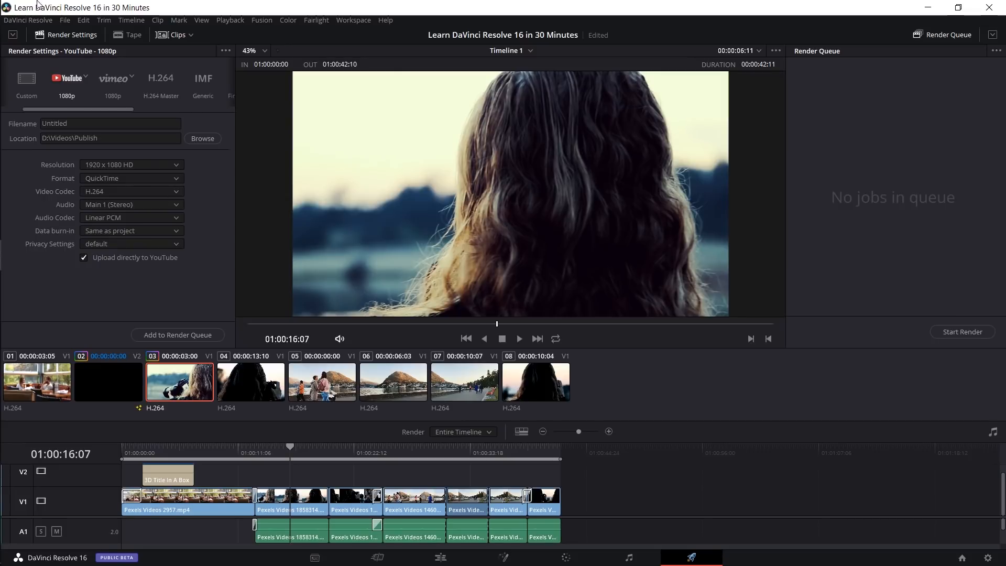
{"action": "left_click", "coordinate": [30, 19]}
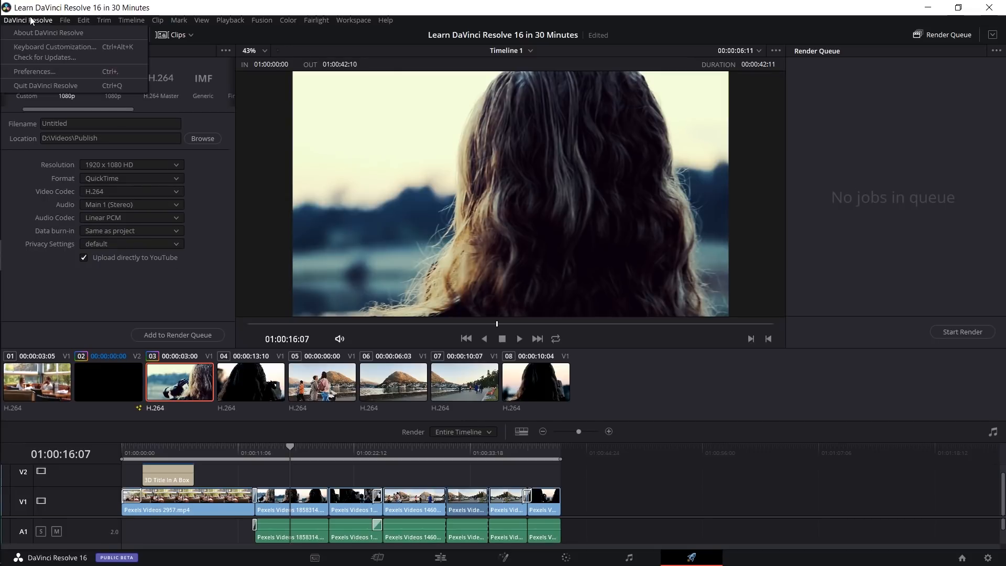
{"action": "left_click", "coordinate": [50, 72]}
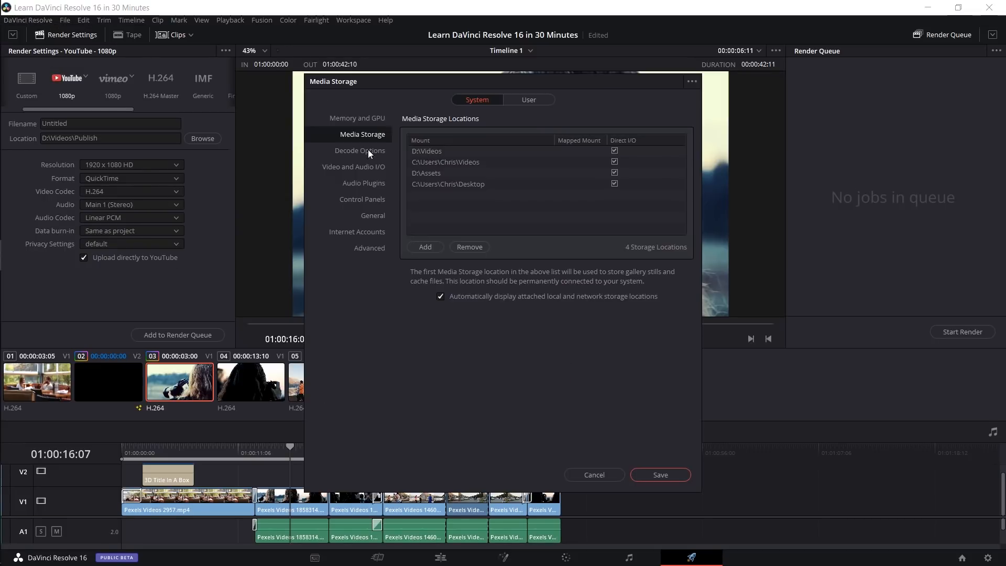
{"action": "left_click", "coordinate": [373, 231]}
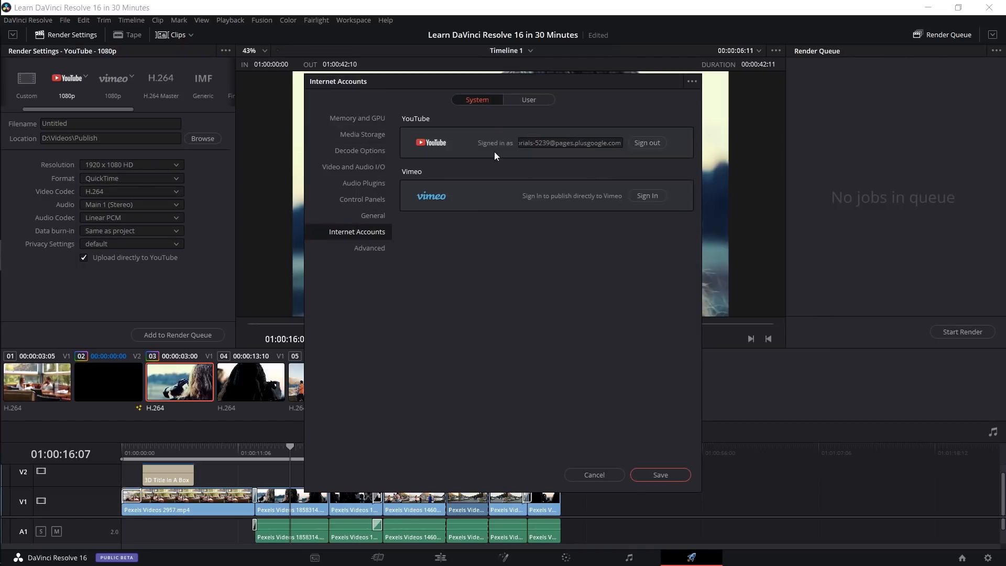
{"action": "left_click", "coordinate": [685, 476]}
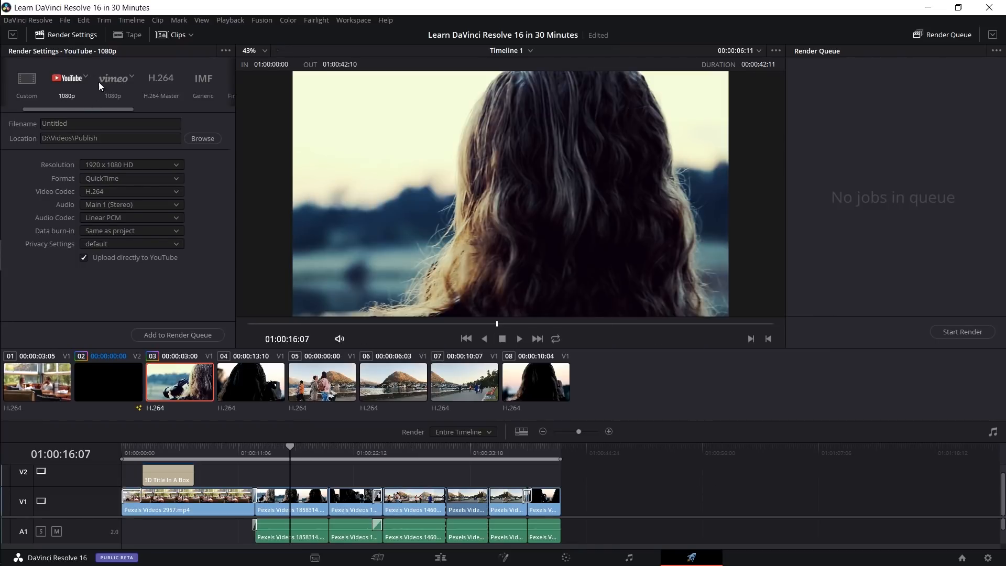
Step: Look through the Vimeo and H.264 Master render presets and select the Custom preset
{"action": "left_click", "coordinate": [113, 95]}
{"action": "left_click", "coordinate": [160, 97]}
{"action": "left_click", "coordinate": [77, 99]}
{"action": "left_click_drag", "start_coordinate": [74, 109], "coordinate": [46, 109]}
{"action": "left_click", "coordinate": [67, 97]}
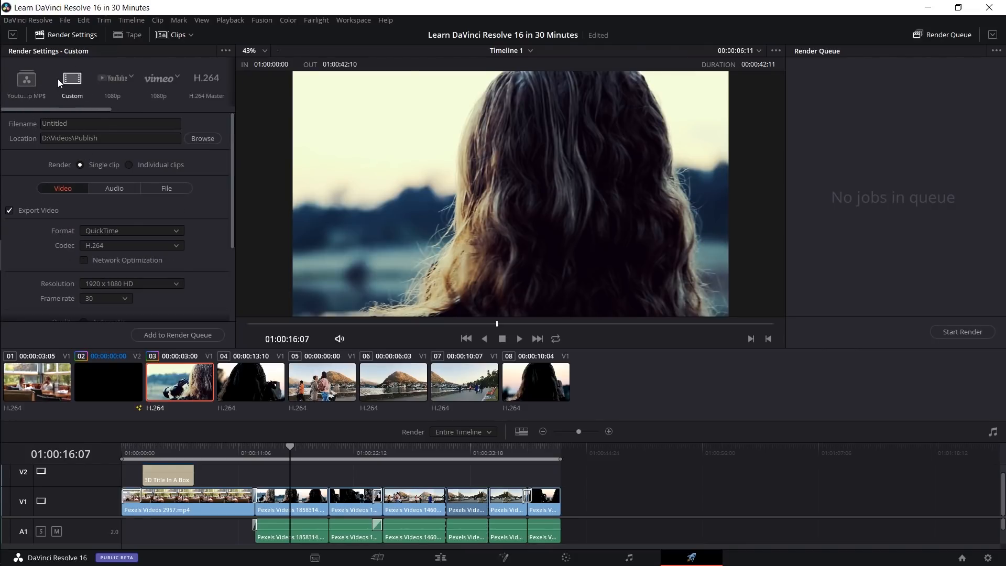
Step: Choose QuickTime as the export format and H.264 as the video codec, reviewing the alternatives for both
{"action": "scroll", "coordinate": [52, 235], "scroll_direction": "down", "scroll_amount": 1}
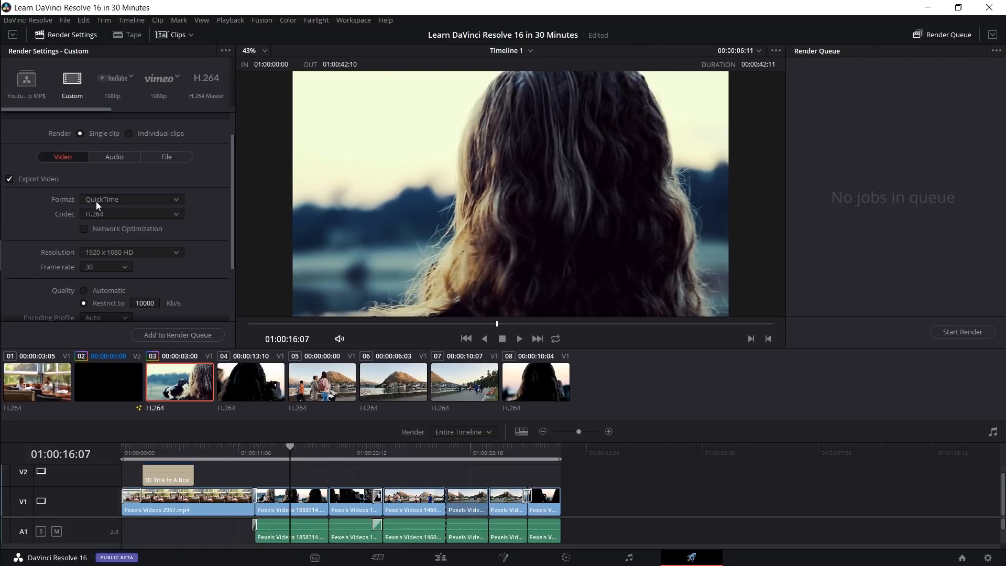
{"action": "scroll", "coordinate": [96, 201], "scroll_direction": "down", "scroll_amount": 1}
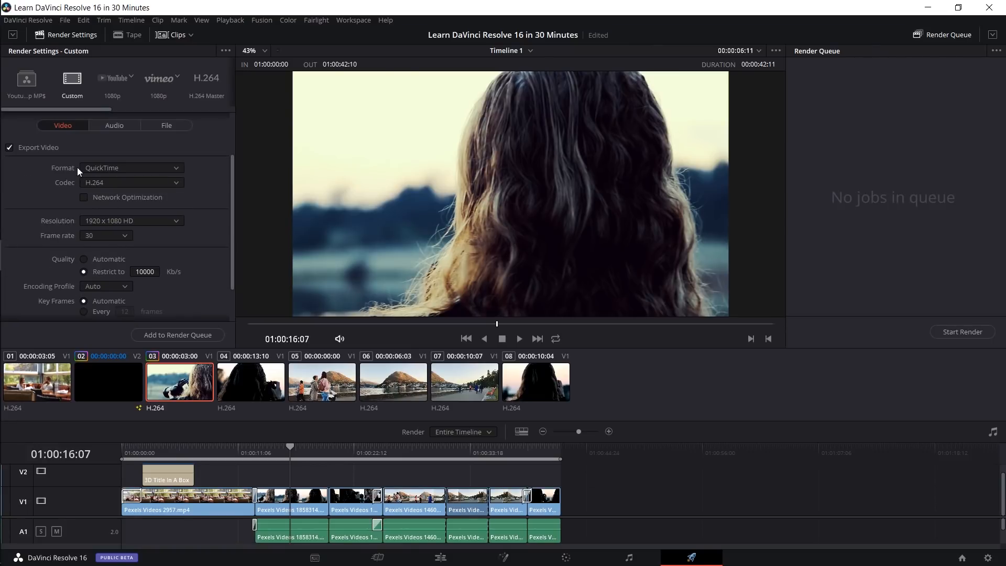
{"action": "left_click", "coordinate": [94, 169]}
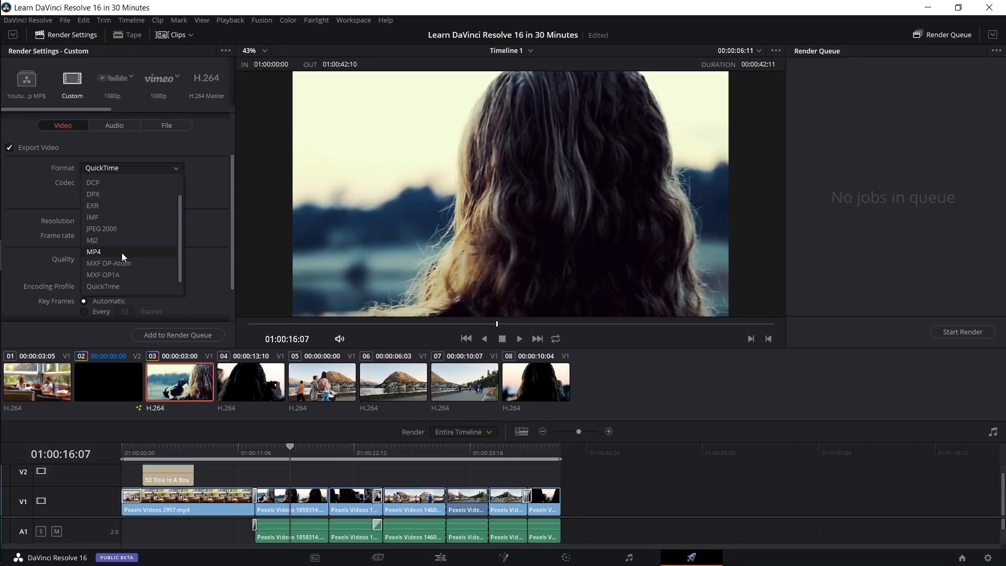
{"action": "left_click", "coordinate": [133, 286]}
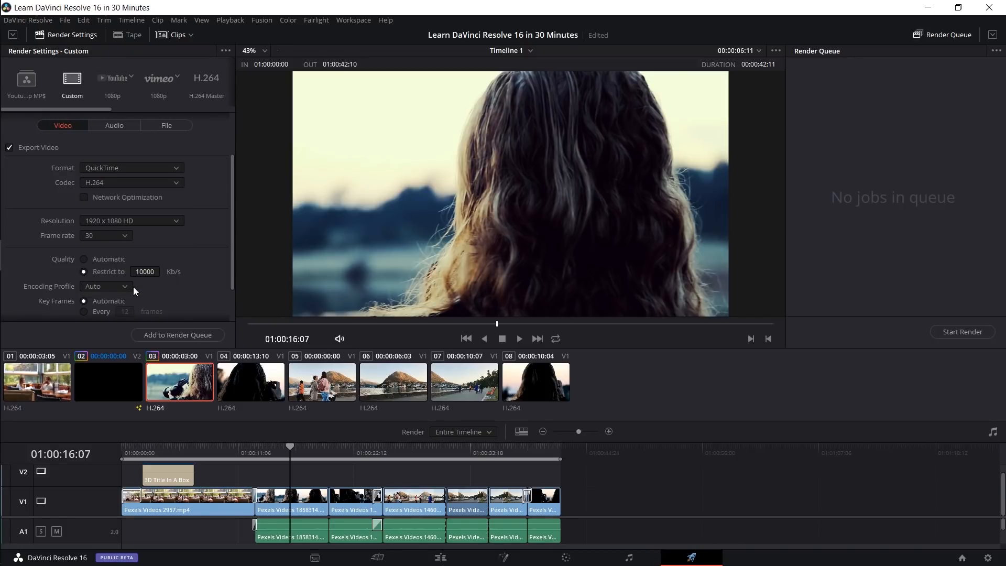
{"action": "left_click", "coordinate": [157, 168]}
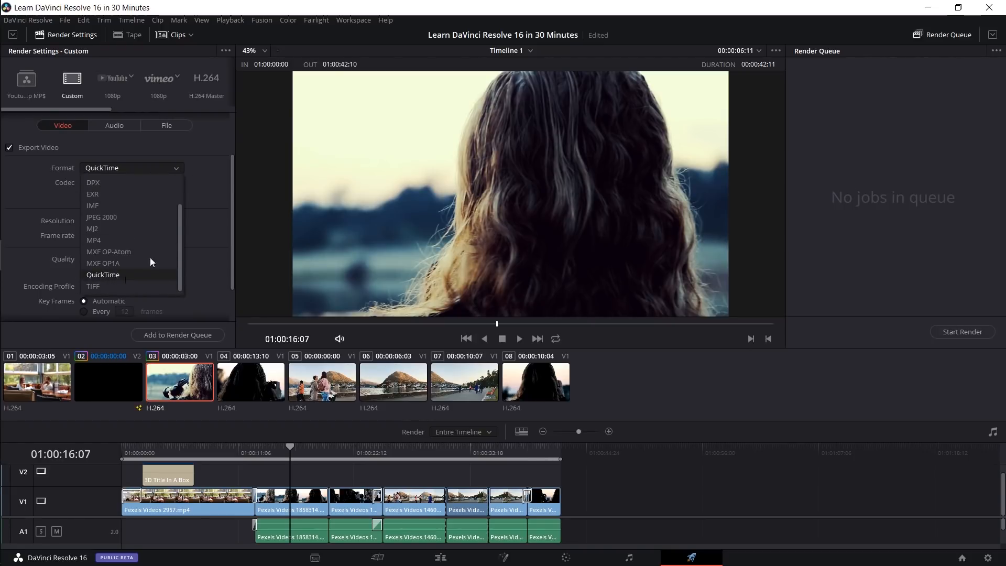
{"action": "left_click", "coordinate": [211, 181]}
{"action": "left_click", "coordinate": [155, 181]}
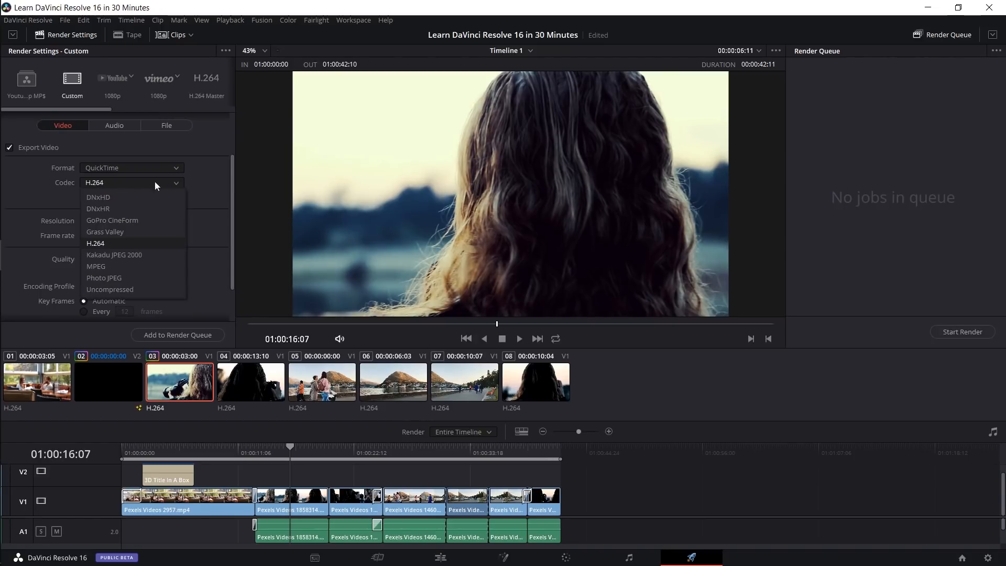
{"action": "left_click", "coordinate": [108, 243]}
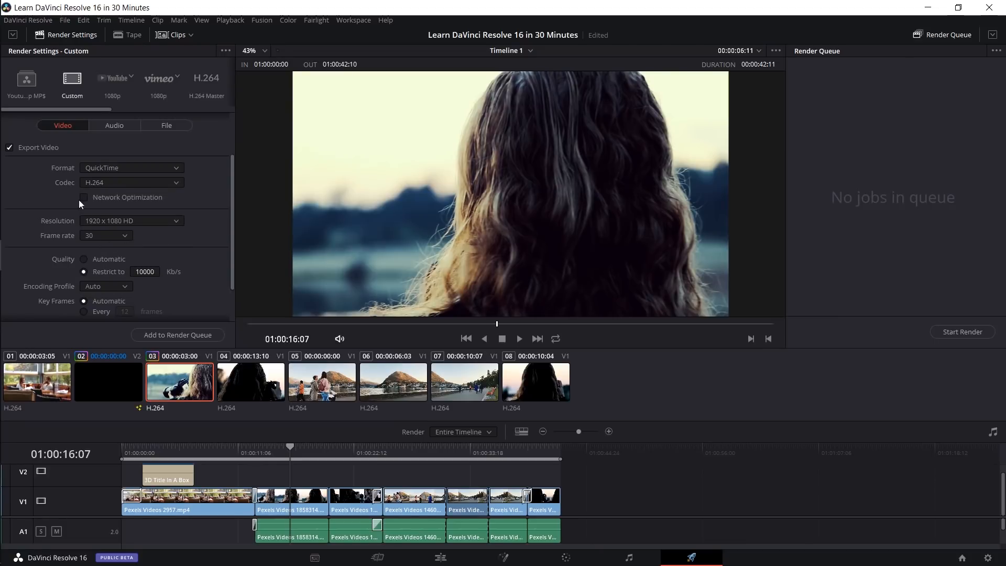
Step: Choose 1920 x 1080 HD as the export resolution and set the video quality to Automatic
{"action": "scroll", "coordinate": [54, 203], "scroll_direction": "down", "scroll_amount": 1}
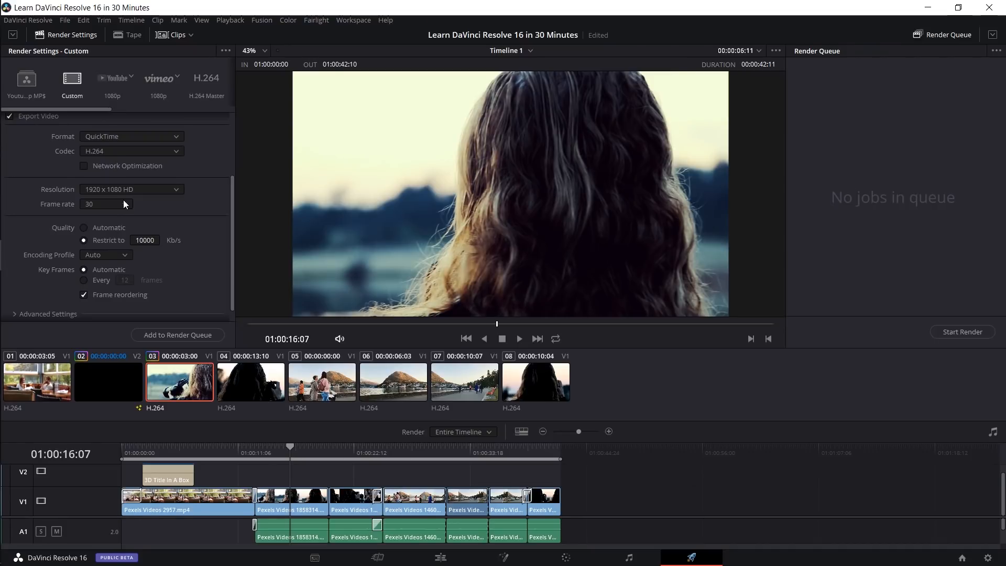
{"action": "left_click", "coordinate": [132, 191]}
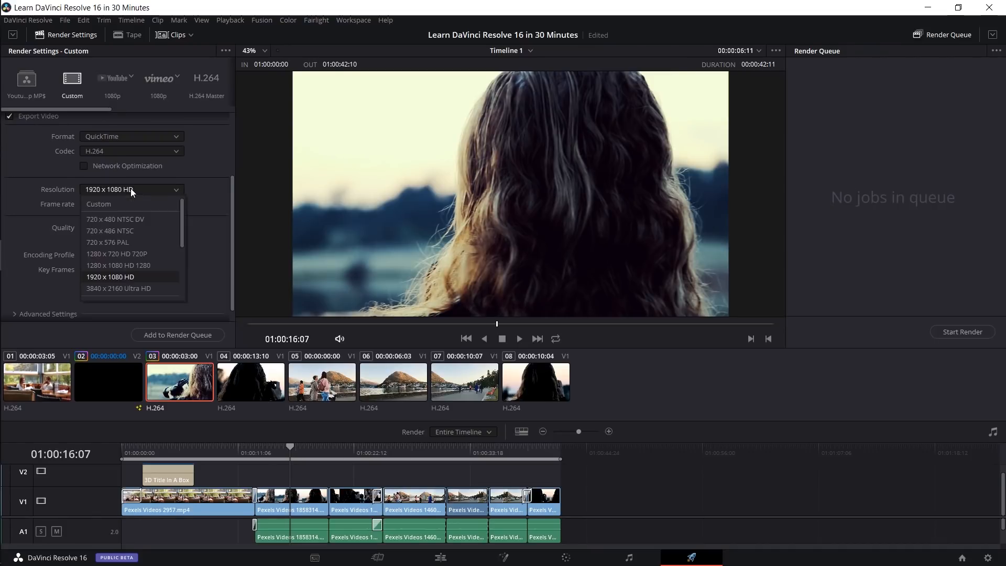
{"action": "left_click", "coordinate": [131, 277]}
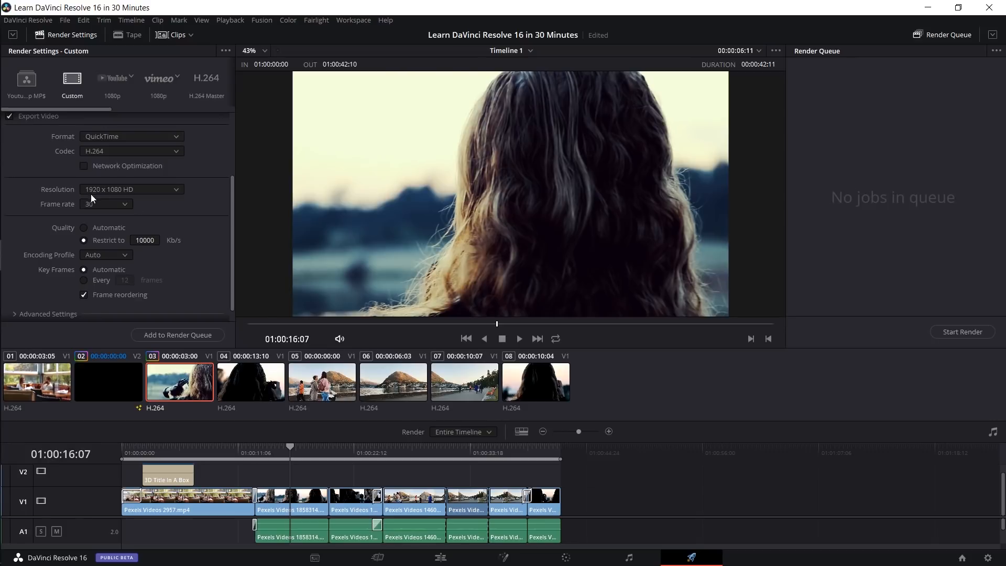
{"action": "left_click", "coordinate": [130, 189]}
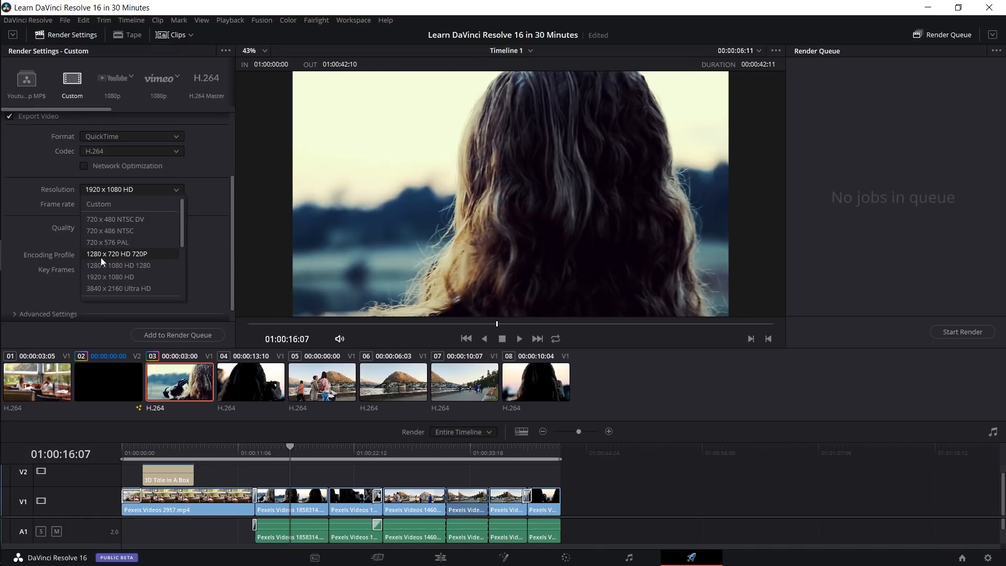
{"action": "left_click", "coordinate": [178, 189]}
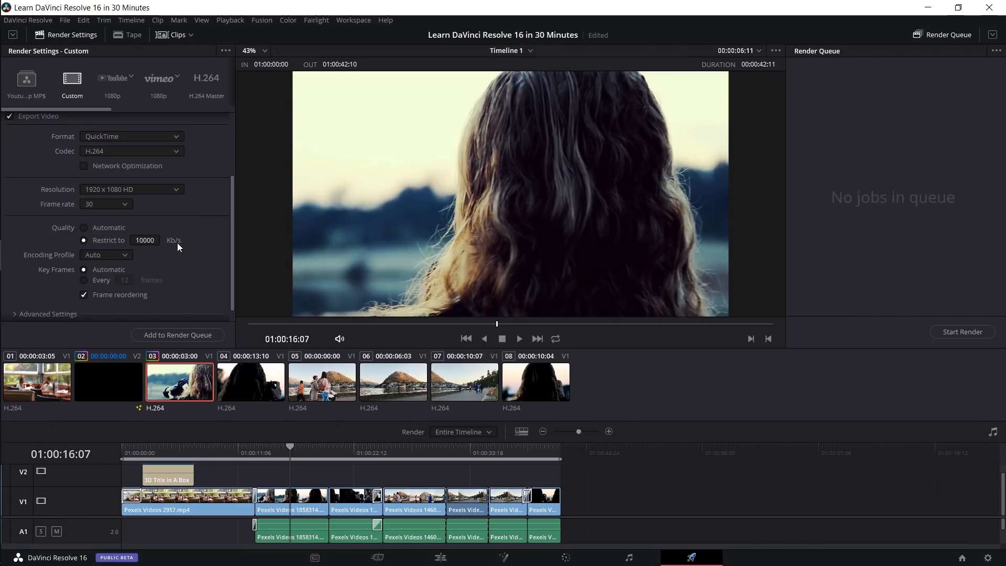
{"action": "left_click", "coordinate": [92, 229]}
Step: Name the render file LearnDaVinciResolve16
{"action": "scroll", "coordinate": [168, 241], "scroll_direction": "up", "scroll_amount": 3}
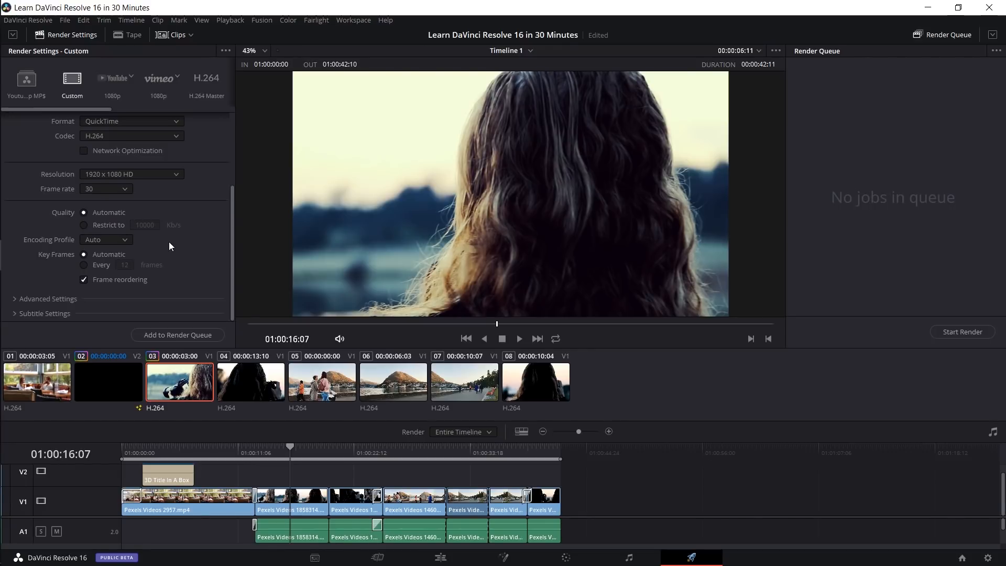
{"action": "scroll", "coordinate": [180, 241], "scroll_direction": "up", "scroll_amount": 2}
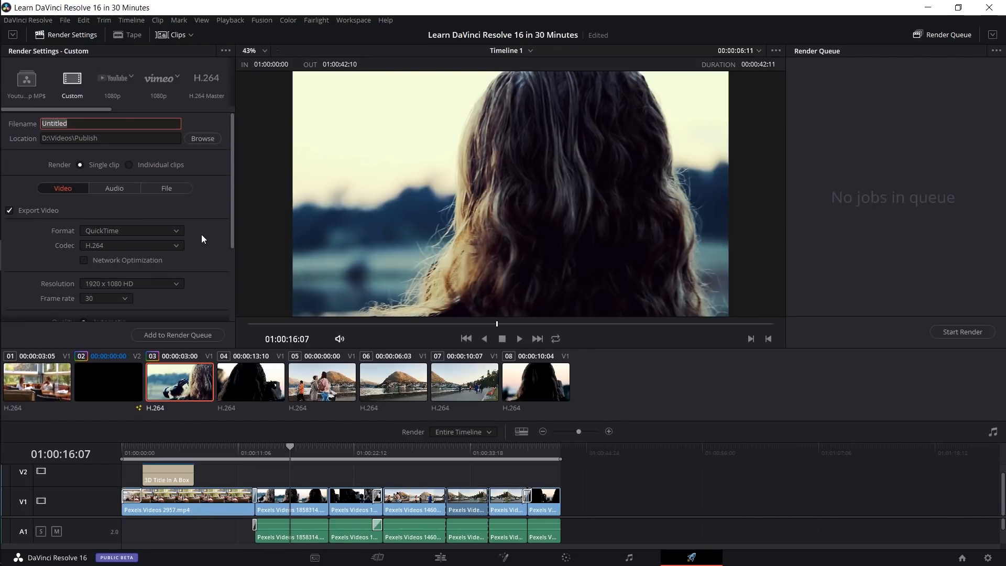
{"action": "key", "text": "BackSpace"}
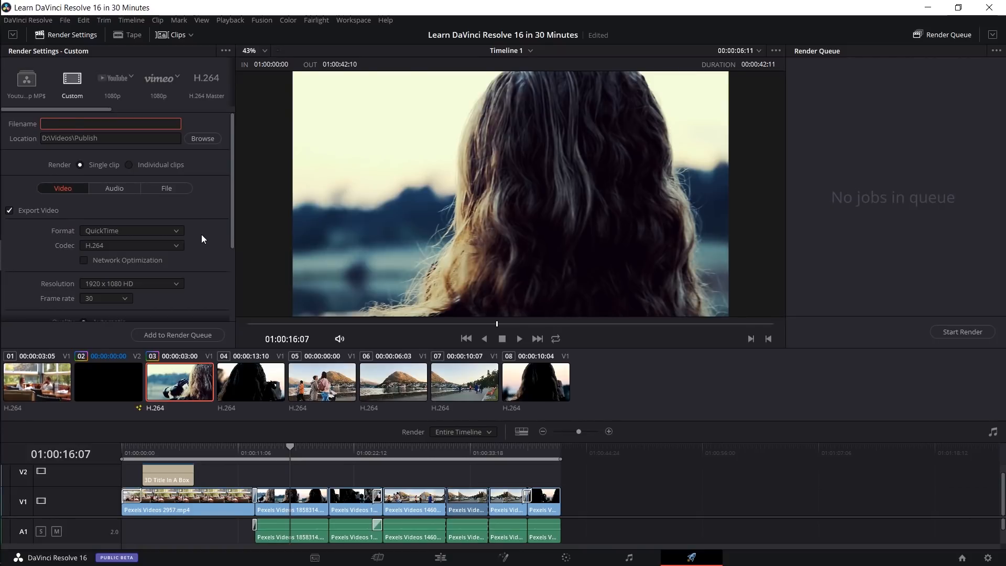
{"action": "type", "text": "LearnDaVinciResolve16"}
{"action": "key", "text": "Return"}
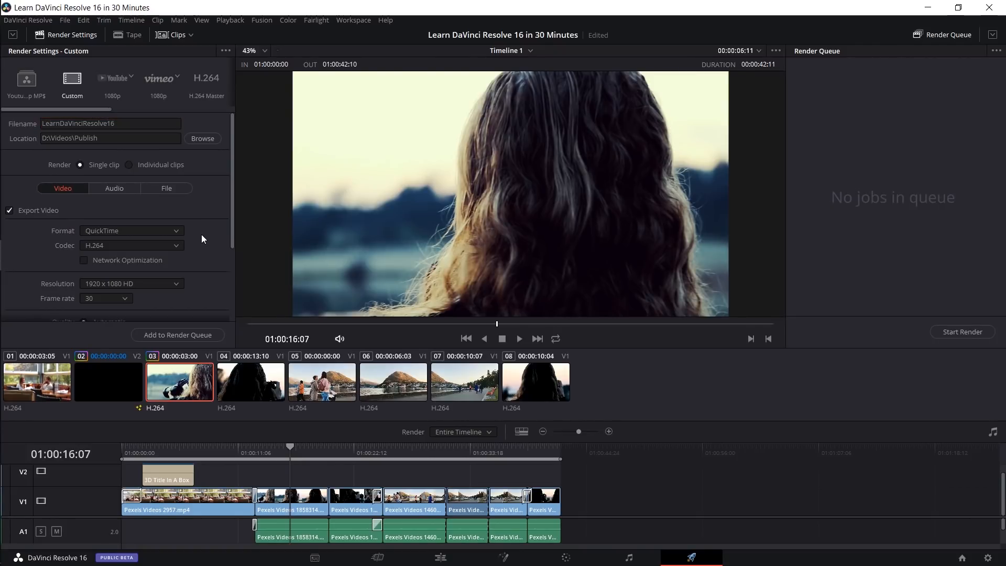
Step: Examine the audio and file options of the custom render settings
{"action": "left_click", "coordinate": [115, 193]}
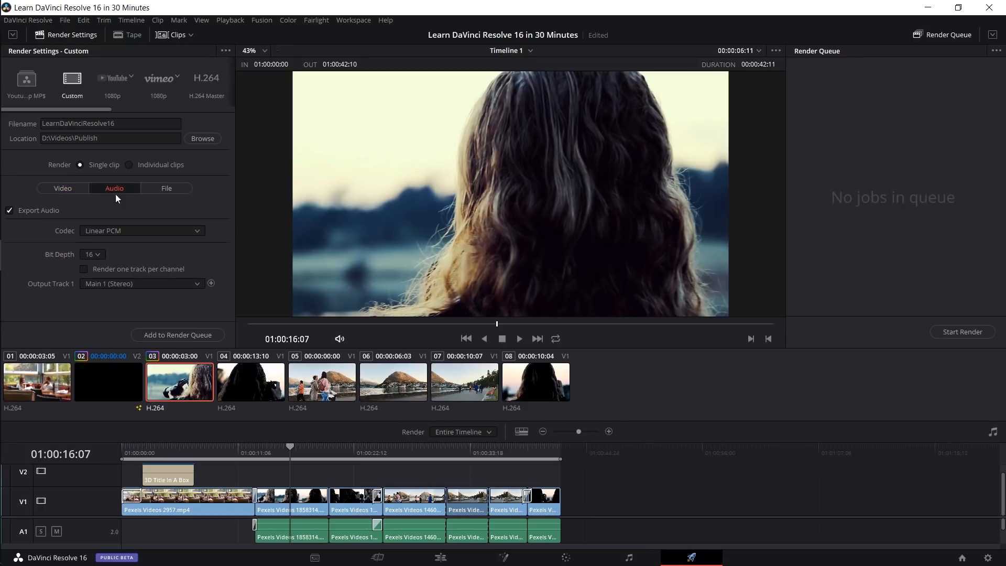
{"action": "left_click", "coordinate": [161, 194]}
{"action": "scroll", "coordinate": [181, 202], "scroll_direction": "down", "scroll_amount": 2}
{"action": "scroll", "coordinate": [181, 203], "scroll_direction": "up", "scroll_amount": 2}
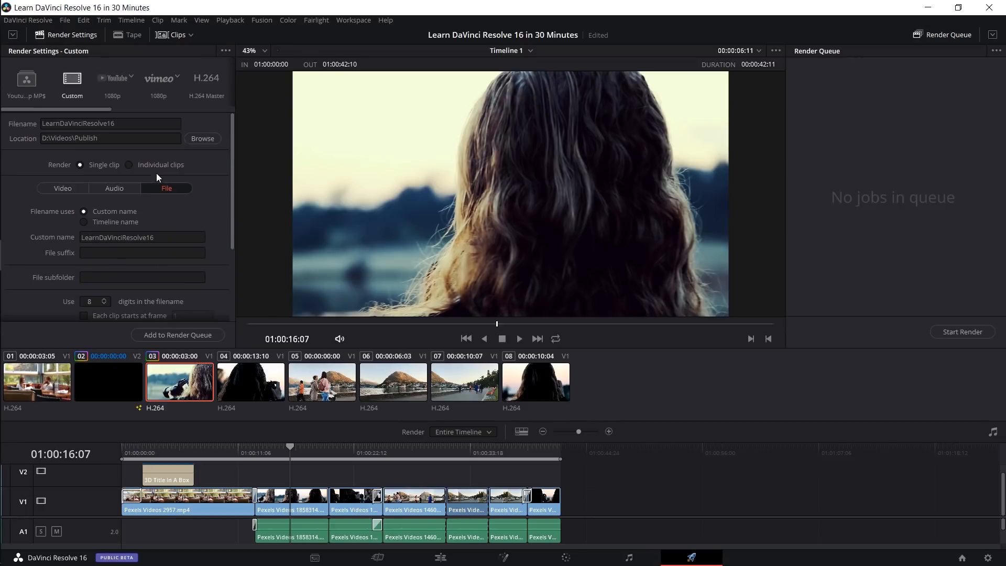
Step: Return to the video export options and mark a render range on the timeline from 01:00:20:00 to 01:00:39:05
{"action": "left_click", "coordinate": [78, 190]}
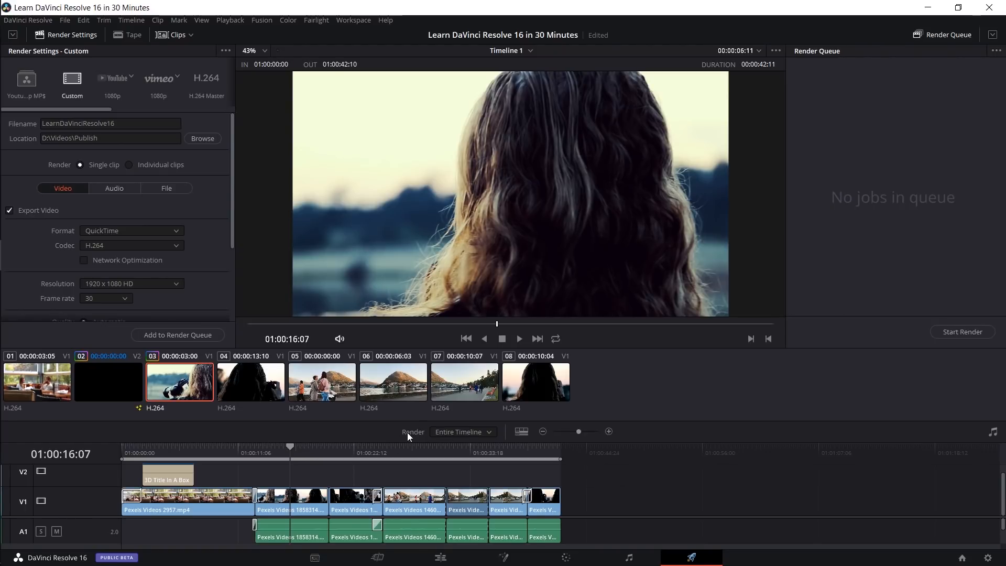
{"action": "left_click_drag", "start_coordinate": [312, 449], "coordinate": [330, 448]}
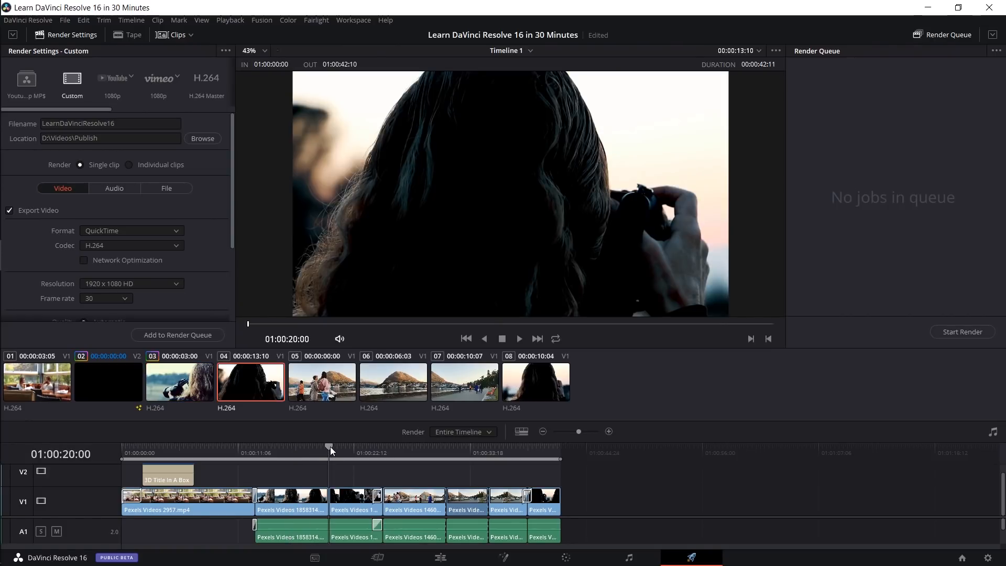
{"action": "mouse_move", "coordinate": [330, 447]}
{"action": "left_mouse_down"}
{"action": "mouse_move", "coordinate": [306, 447]}
{"action": "mouse_move", "coordinate": [337, 446]}
{"action": "left_mouse_up"}
{"action": "key", "text": "i"}
{"action": "left_click", "coordinate": [562, 446]}
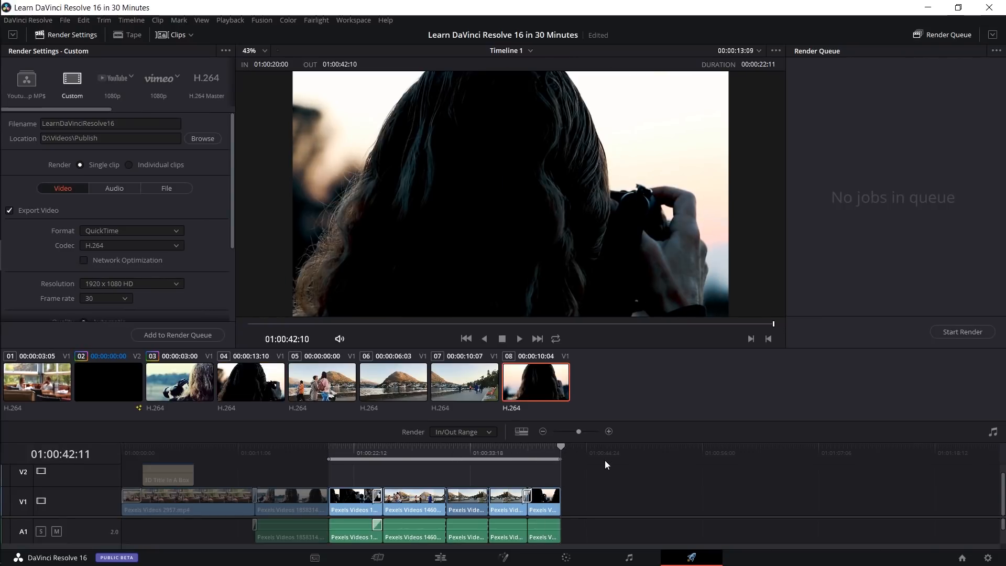
{"action": "left_click_drag", "start_coordinate": [552, 448], "coordinate": [528, 449]}
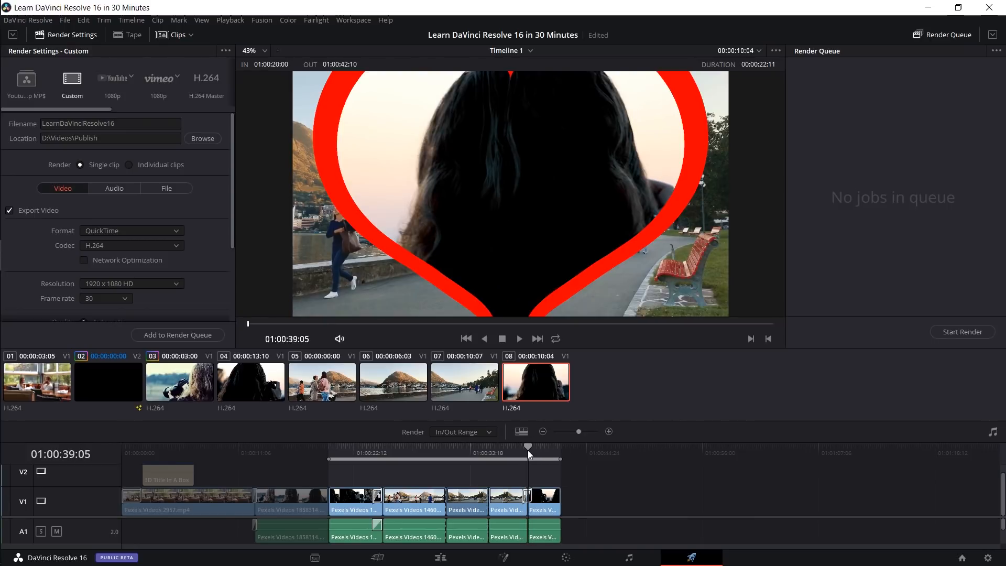
{"action": "key", "text": "o"}
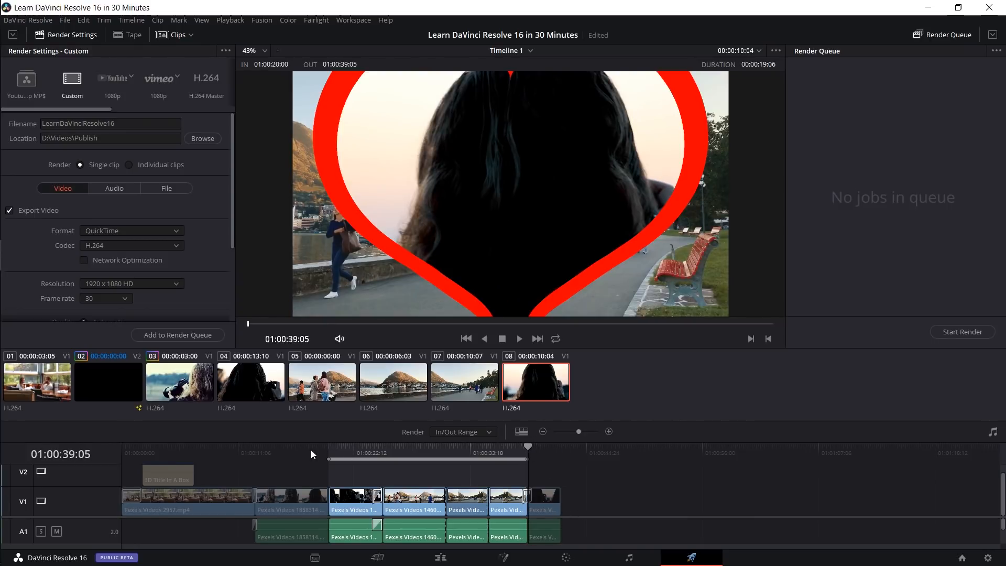
Step: Set the render range to Entire Timeline and return the playhead to the start of the timeline
{"action": "left_click_drag", "start_coordinate": [373, 449], "coordinate": [384, 452]}
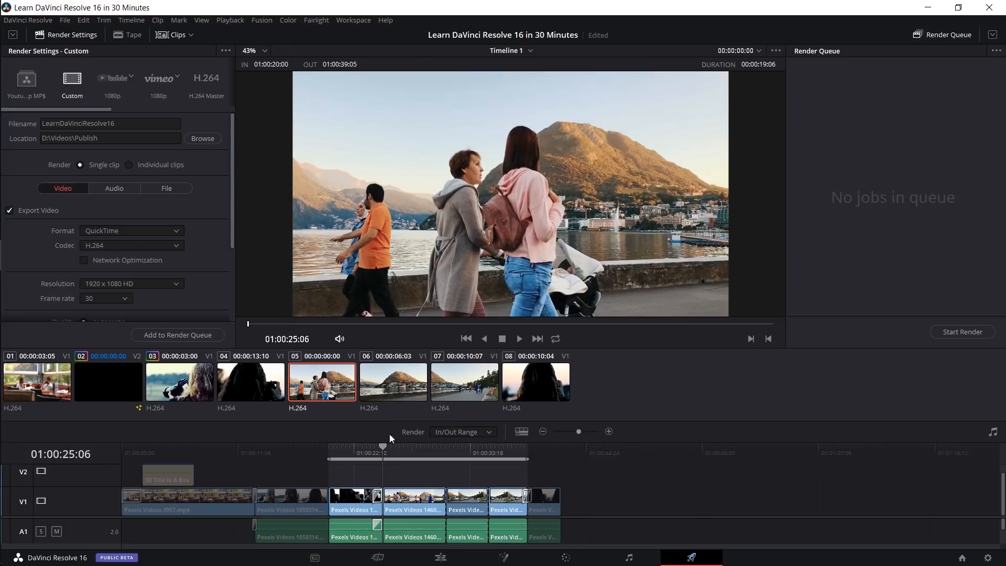
{"action": "left_click", "coordinate": [326, 448]}
{"action": "left_click_drag", "start_coordinate": [537, 451], "coordinate": [529, 451]}
{"action": "key", "text": "Down"}
{"action": "left_click", "coordinate": [475, 433]}
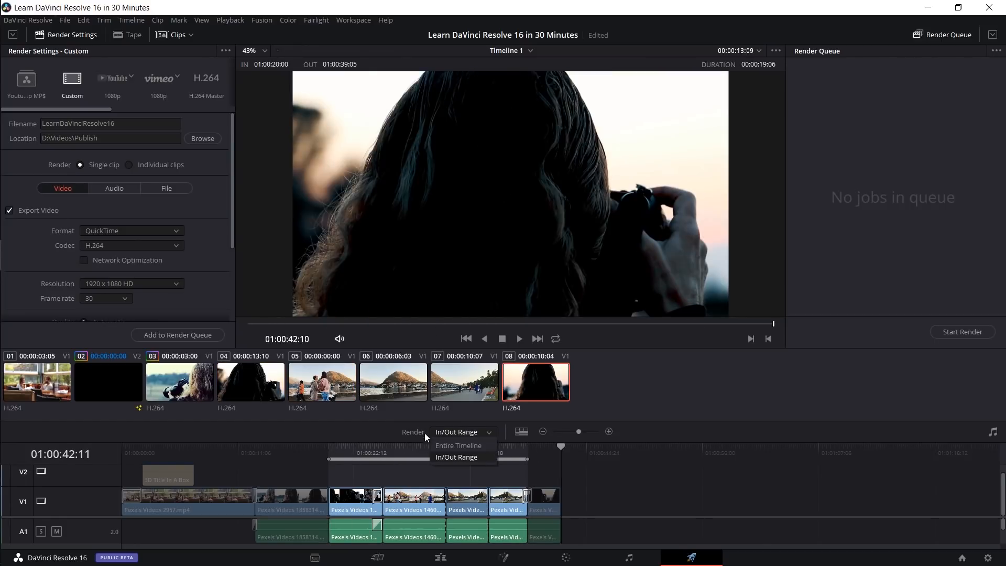
{"action": "left_click", "coordinate": [459, 445]}
{"action": "left_click_drag", "start_coordinate": [589, 460], "coordinate": [121, 456]}
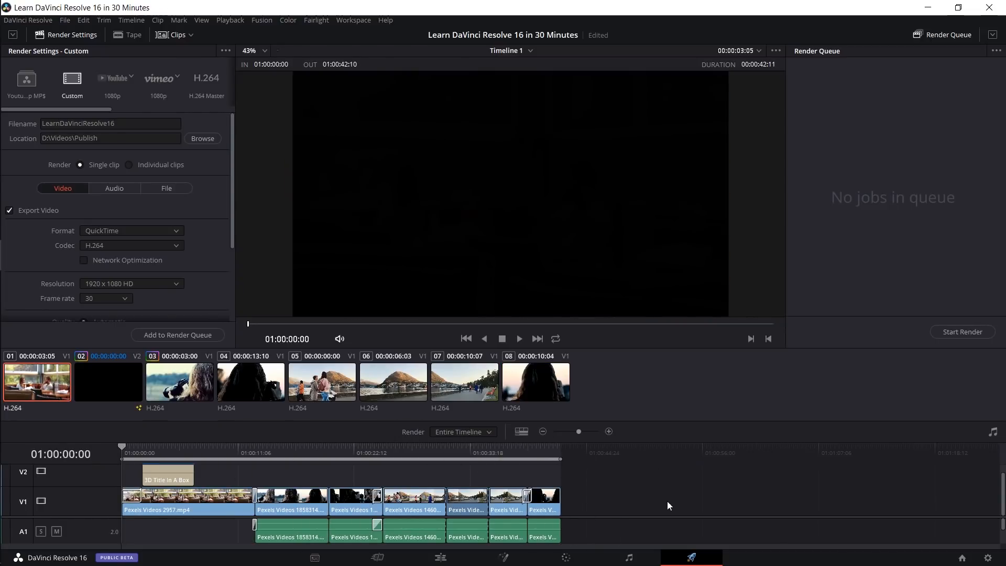
Step: Add the LearnDaVinciResolve16 export to the render queue and start rendering it
{"action": "scroll", "coordinate": [229, 264], "scroll_direction": "down", "scroll_amount": 3}
{"action": "scroll", "coordinate": [229, 265], "scroll_direction": "down", "scroll_amount": 2}
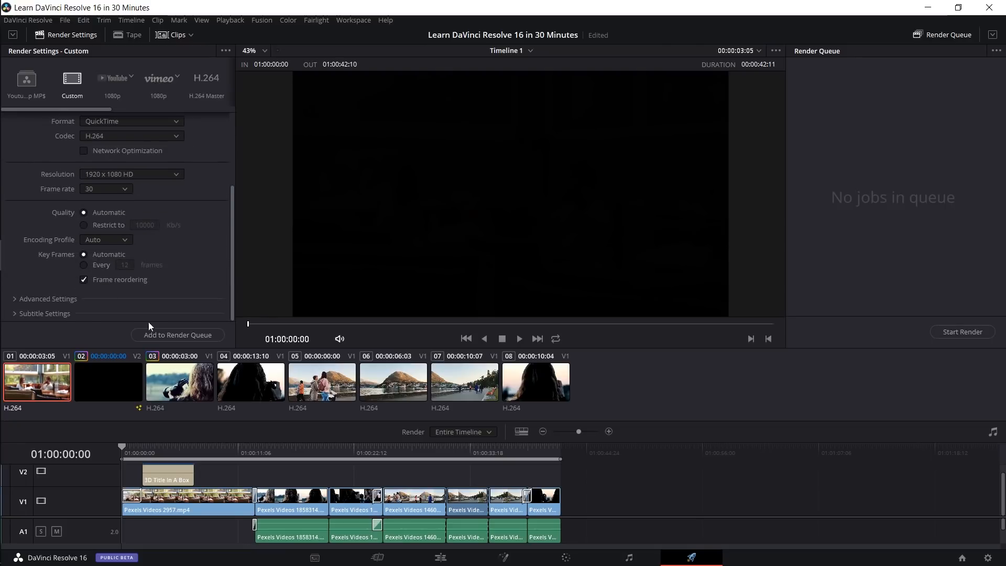
{"action": "left_click", "coordinate": [193, 335]}
{"action": "scroll", "coordinate": [216, 278], "scroll_direction": "up", "scroll_amount": 5}
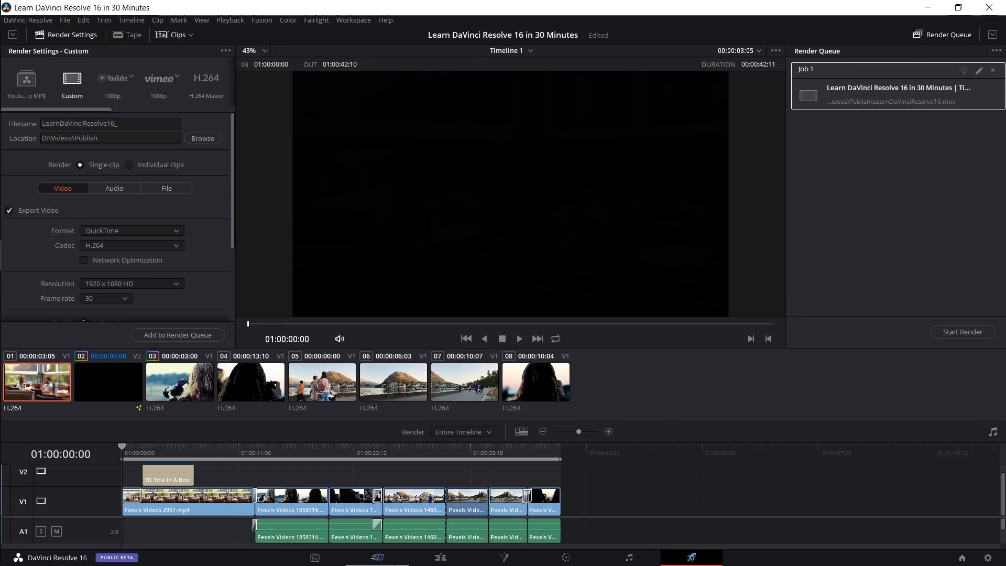
{"action": "left_click", "coordinate": [937, 337]}
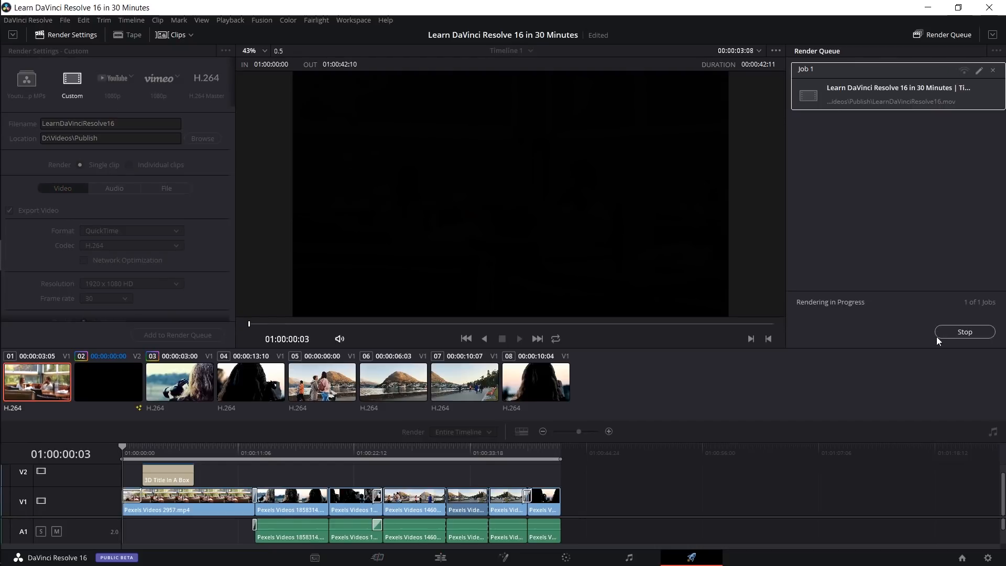